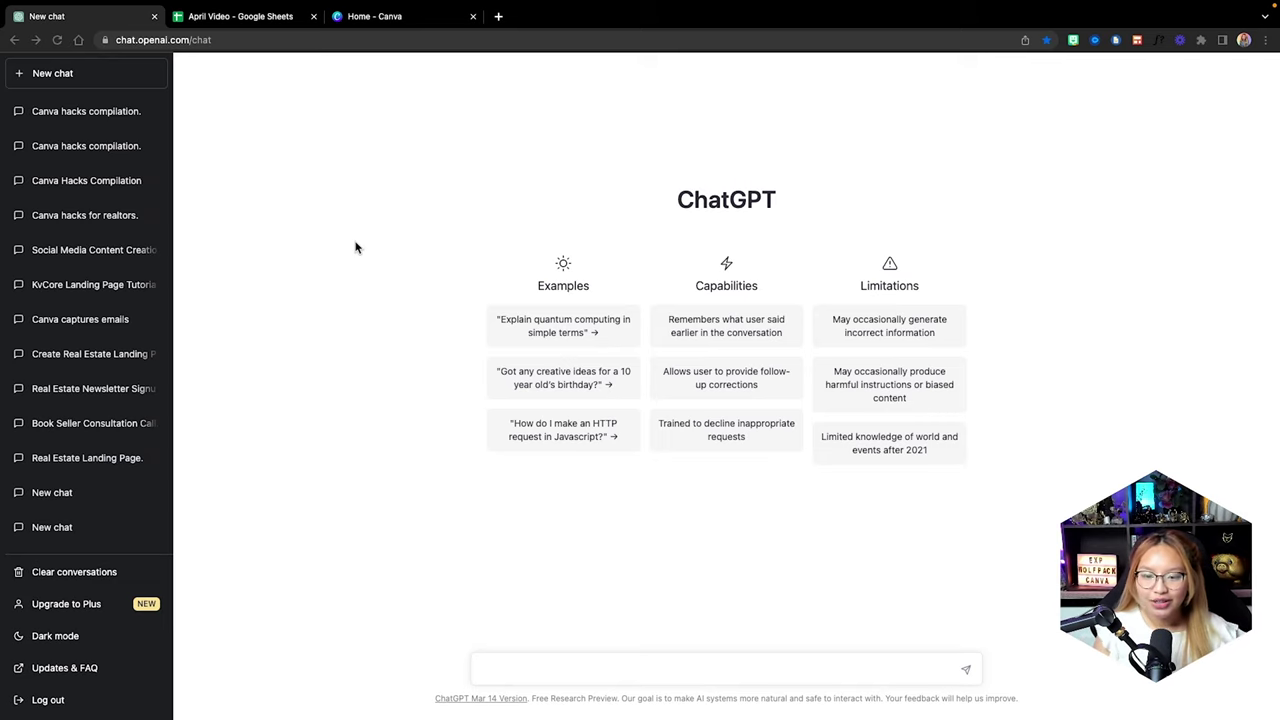
# In a new ChatGPT chat, ask for 15 mistakes first-time home buyers should avoid, with explanations
pyautogui.click(40, 70)
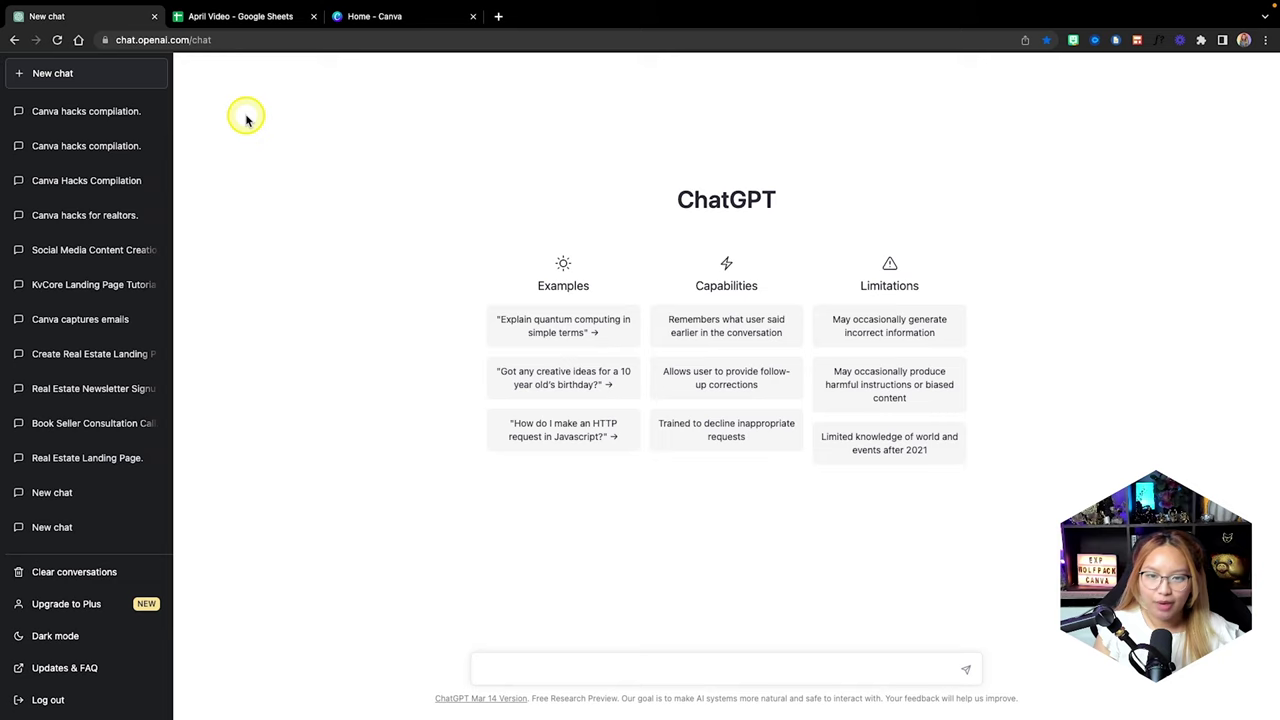
pyautogui.click(545, 662)
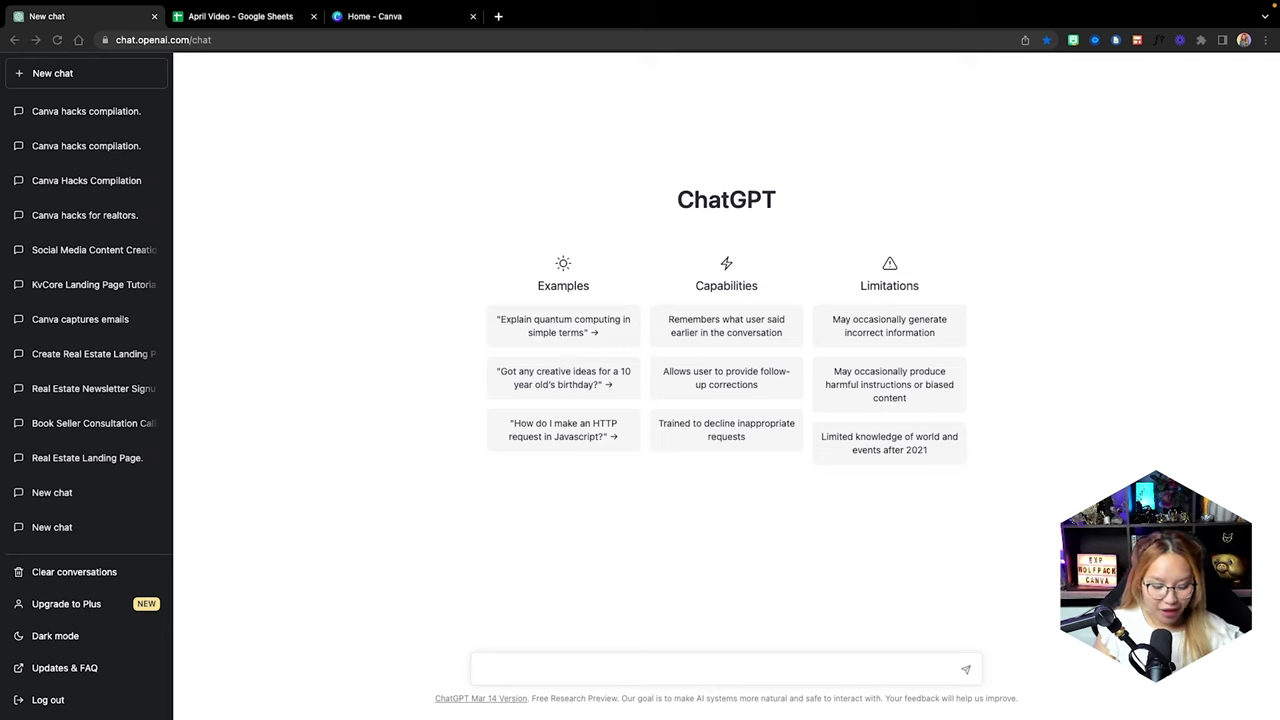
pyautogui.click(603, 666)
pyautogui.write('Hi Chat! Can you please give me 15 mistakes that first time home buyers should avoid and why.')
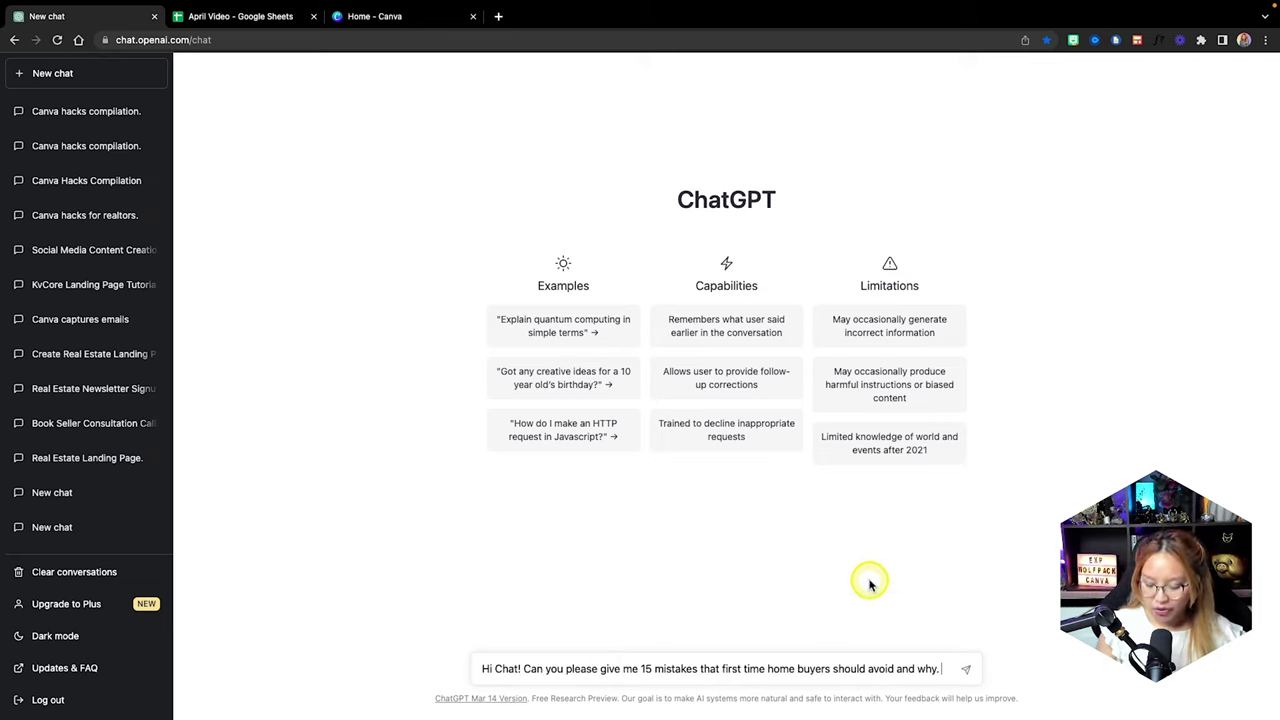
pyautogui.press('Return')
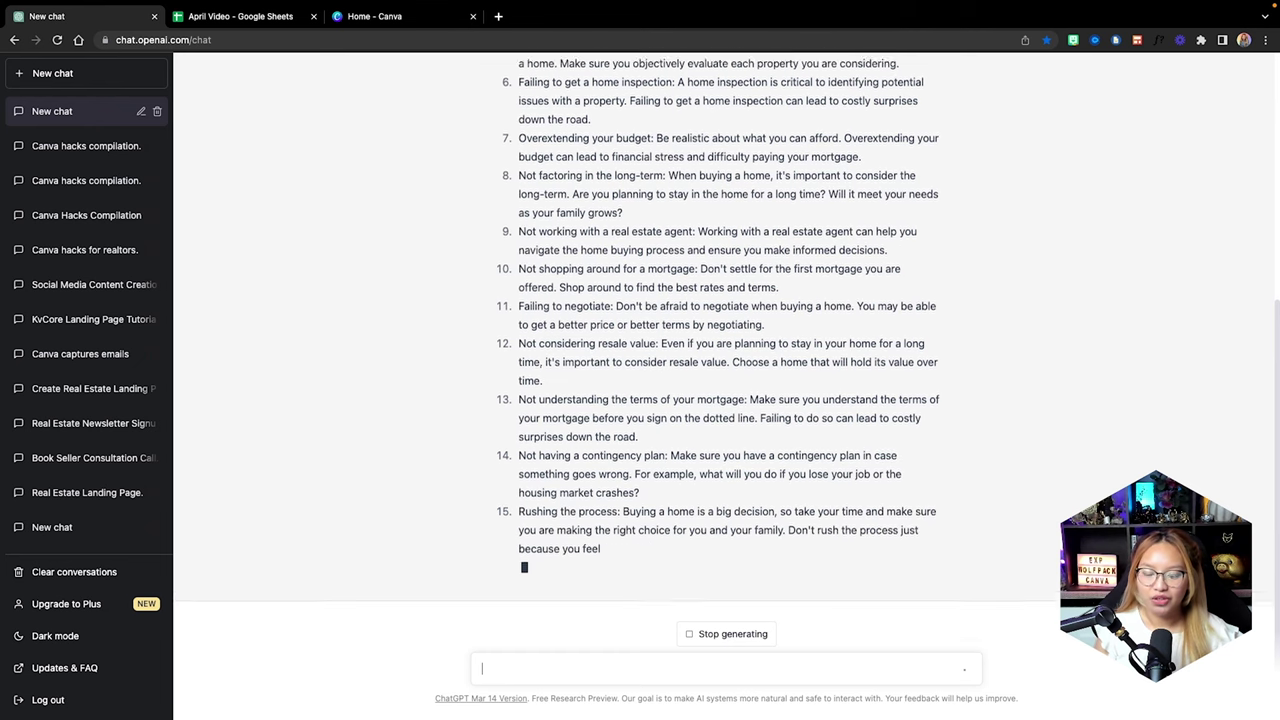
pyautogui.scroll(8, 866, 486)
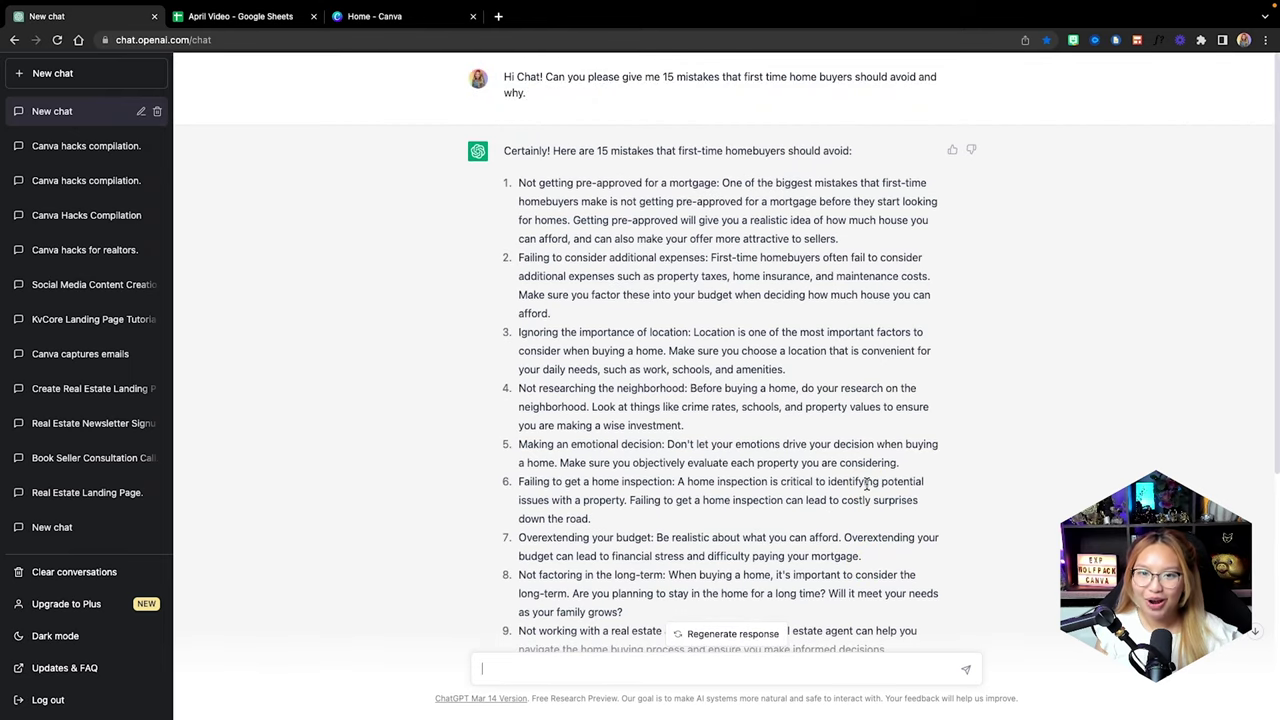
pyautogui.scroll(-5, 866, 486)
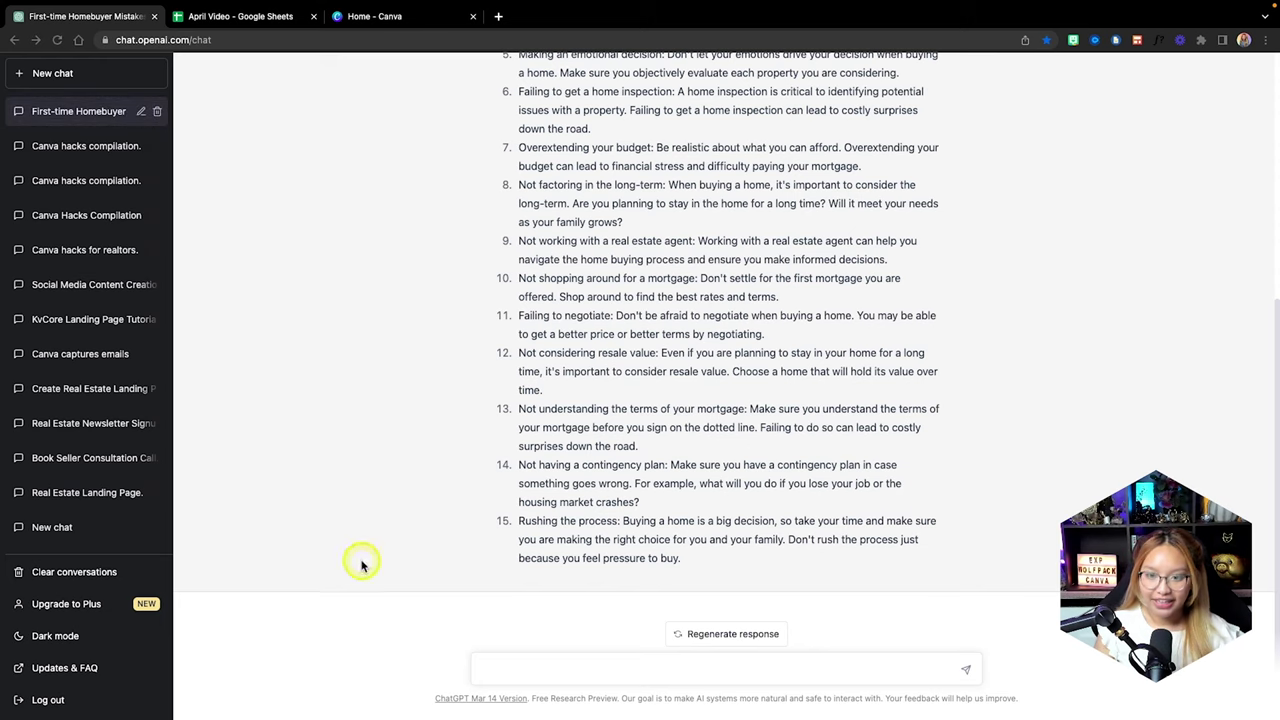
# Request the mistakes as a table with Mistake #, Mistake Topic and Description columns
pyautogui.click(532, 667)
pyautogui.press('super+v')
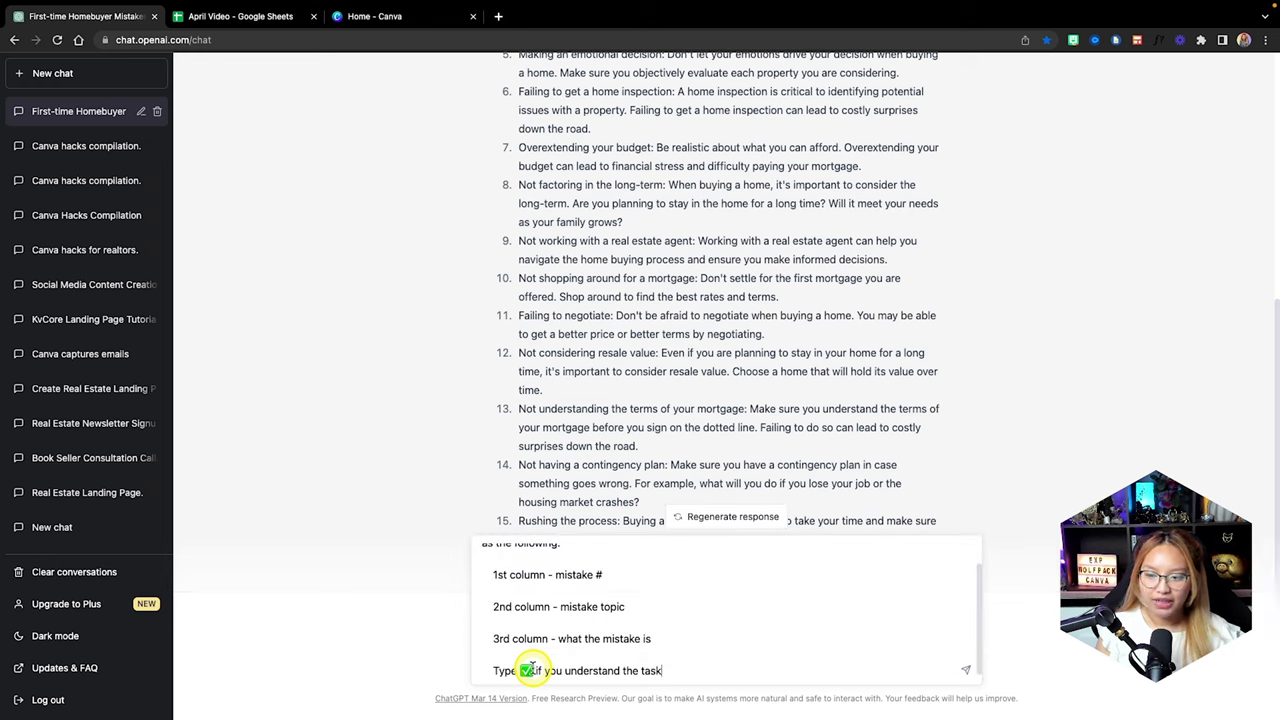
pyautogui.scroll(2, 532, 668)
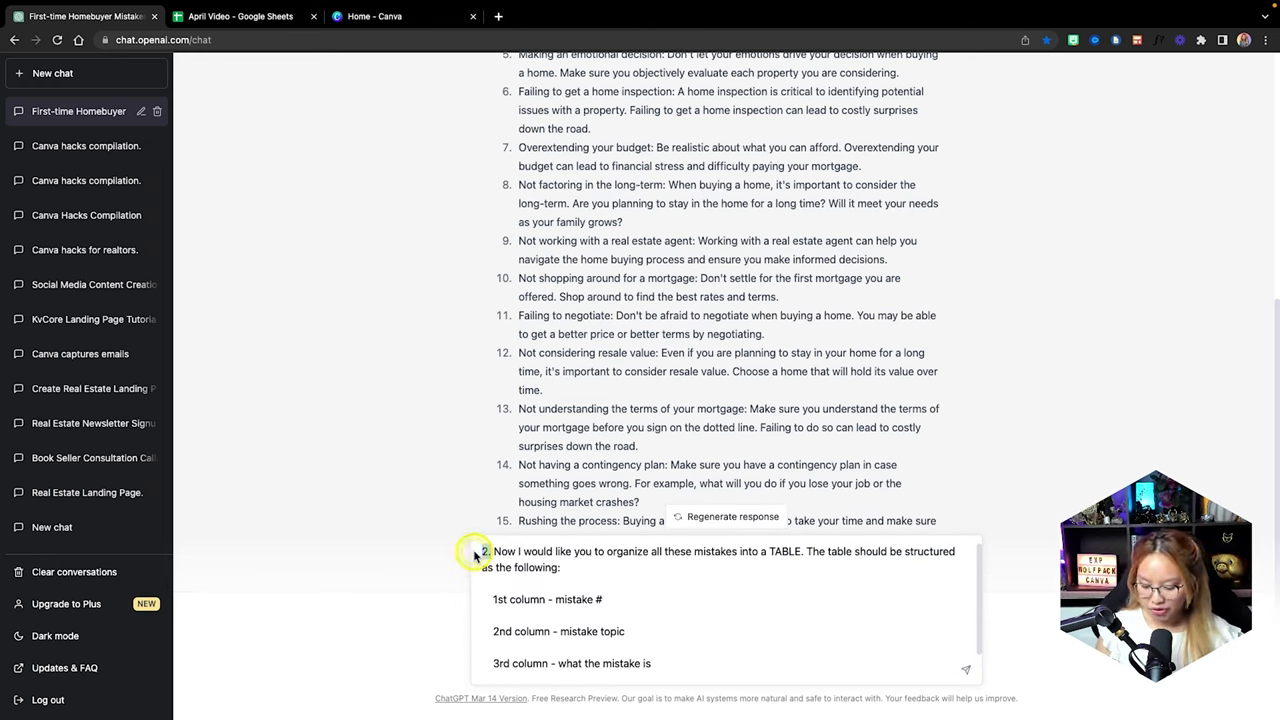
pyautogui.press('Delete')
pyautogui.press('Delete')
pyautogui.press('Delete')
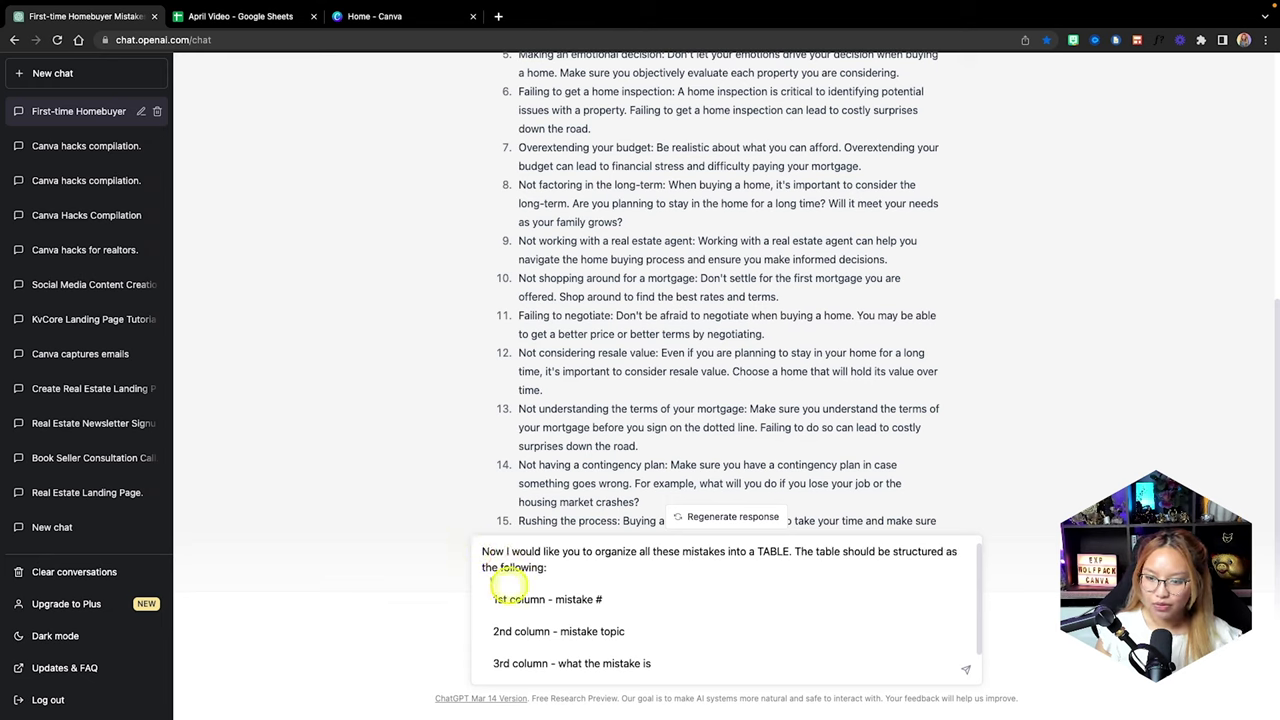
pyautogui.press('Delete')
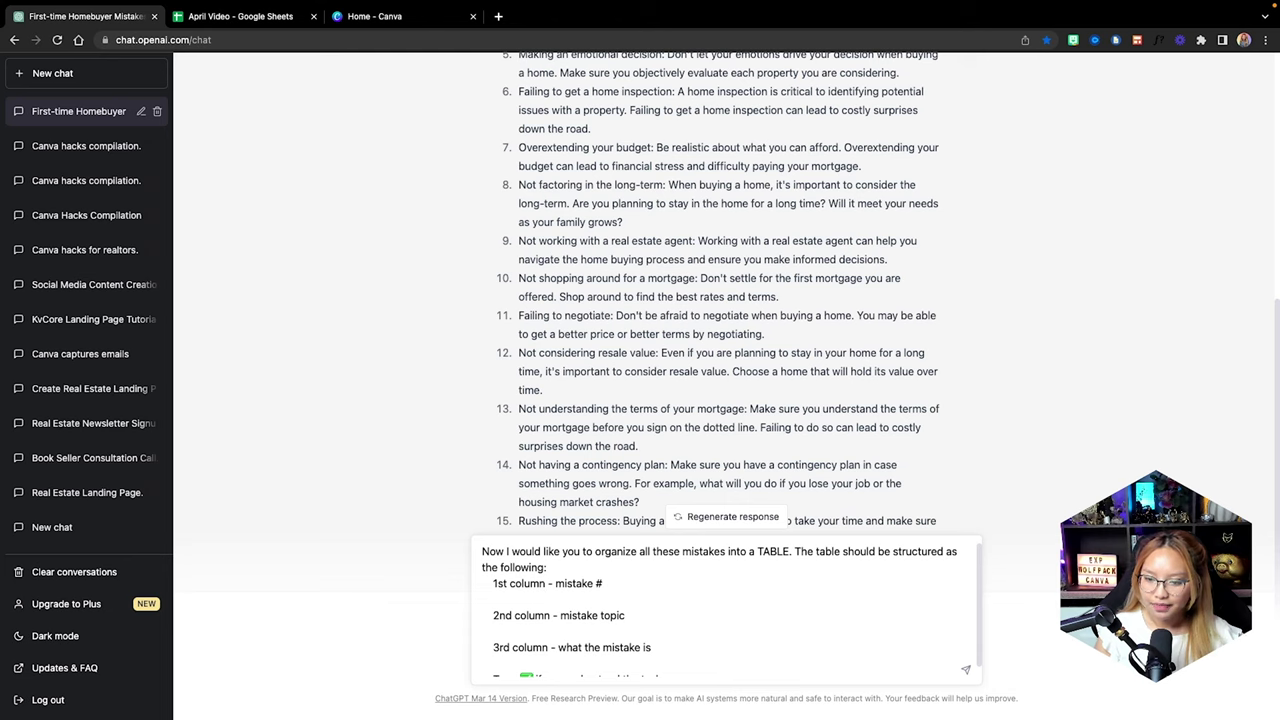
pyautogui.press('Delete')
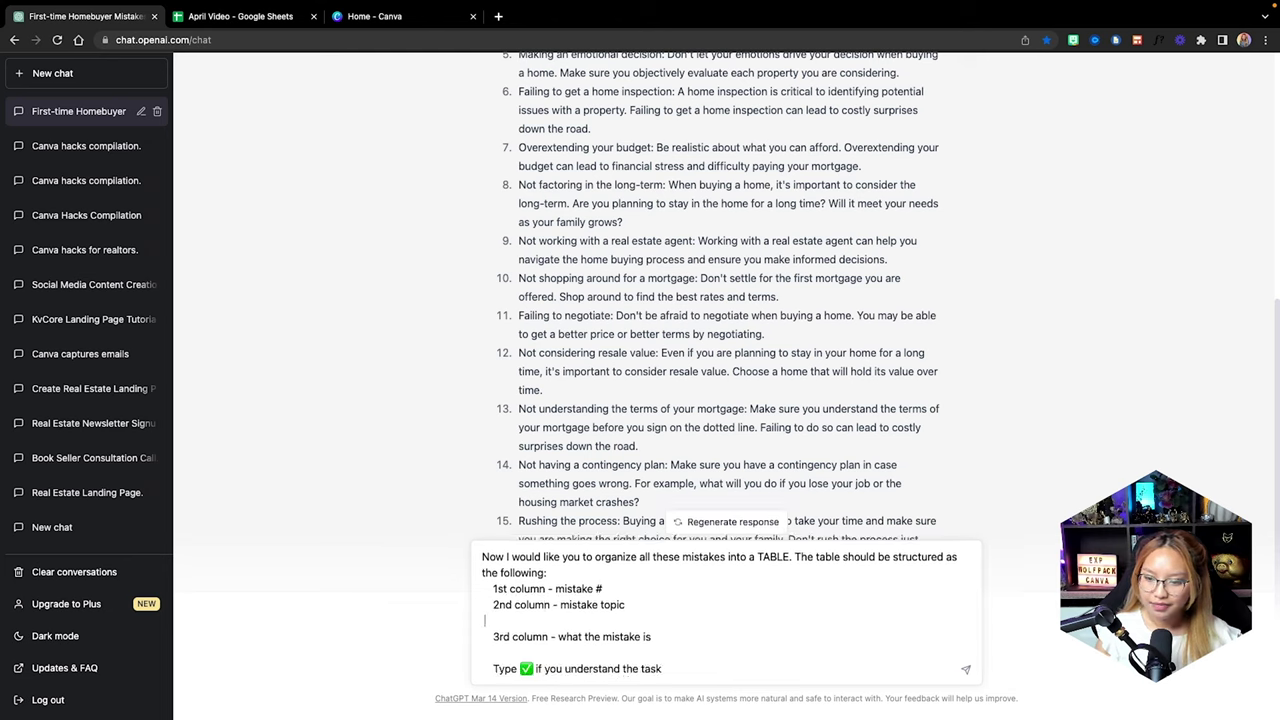
pyautogui.press('Delete')
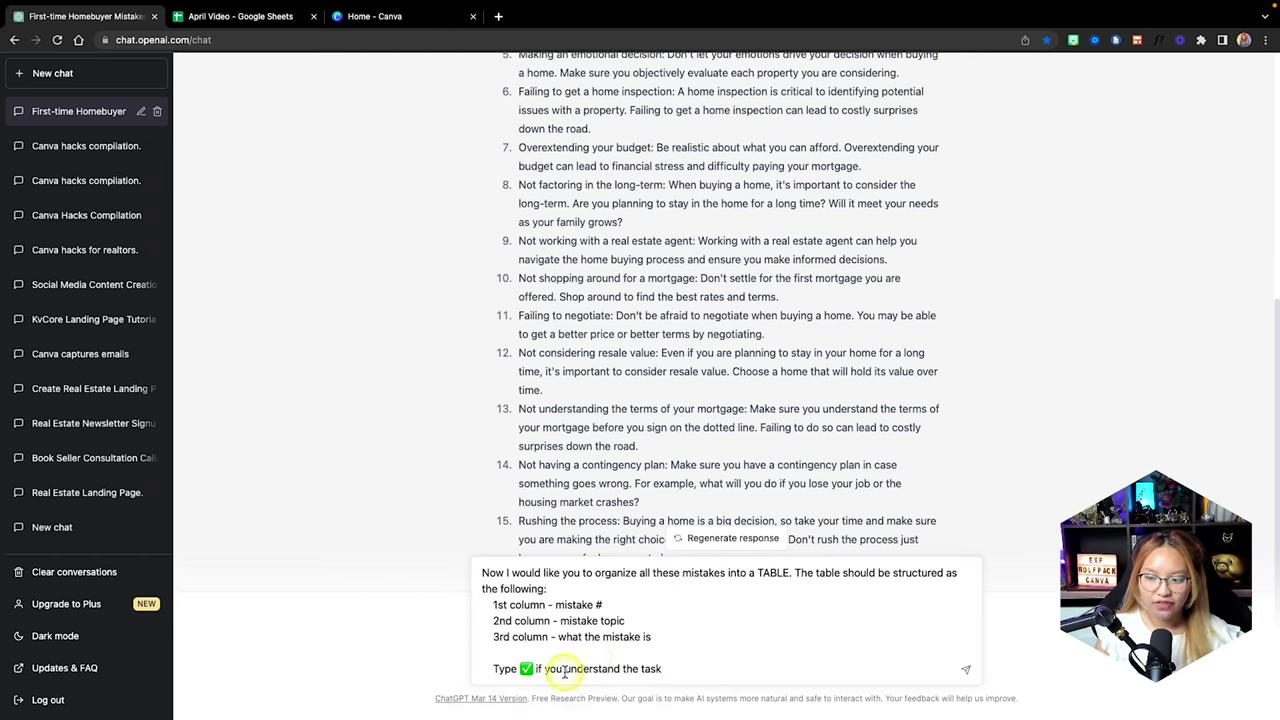
pyautogui.click(694, 670)
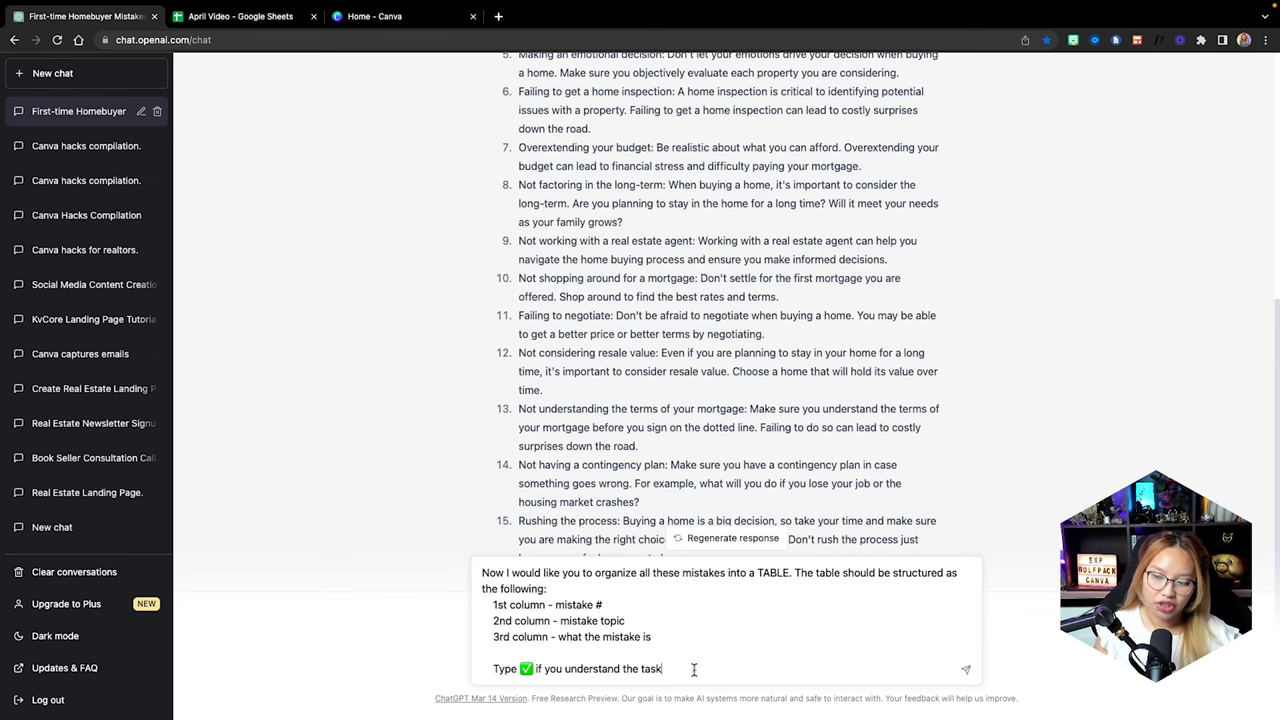
pyautogui.press('Return')
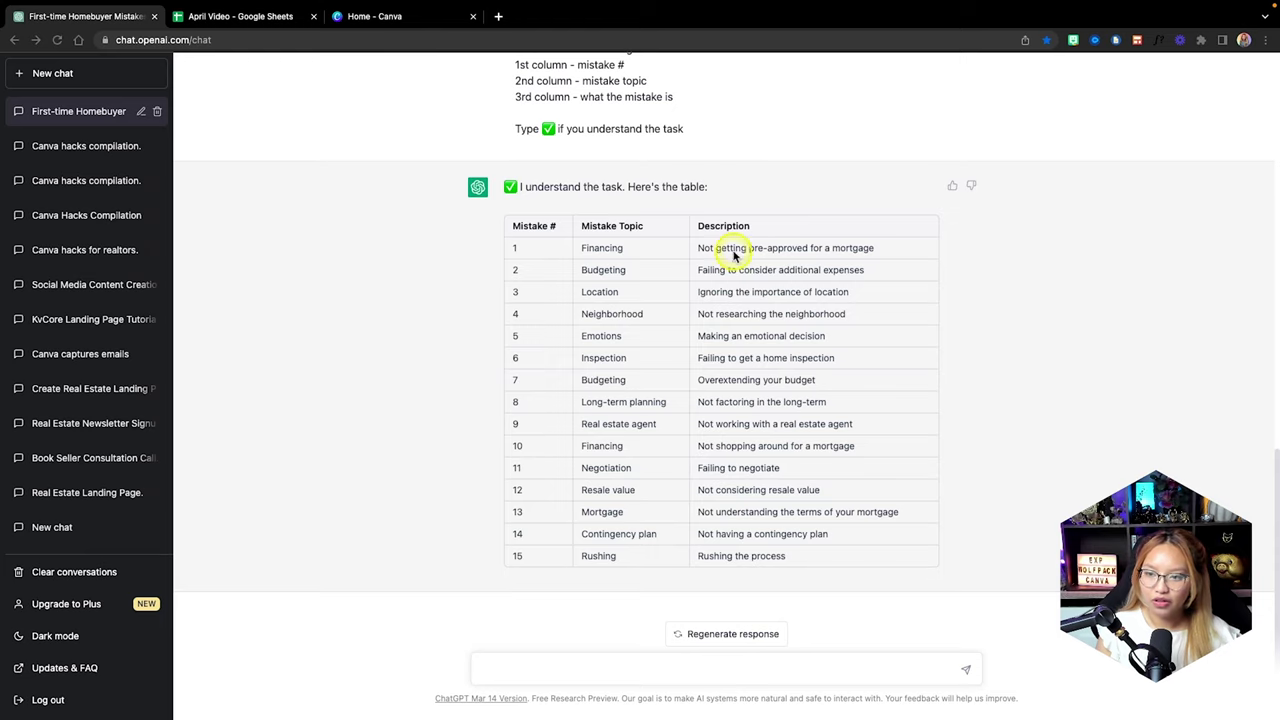
# Ask ChatGPT to redo the table with the full mistake descriptions and review the answer
pyautogui.click(548, 671)
pyautogui.write('Can you include all the previous text you had for what the mistake is')
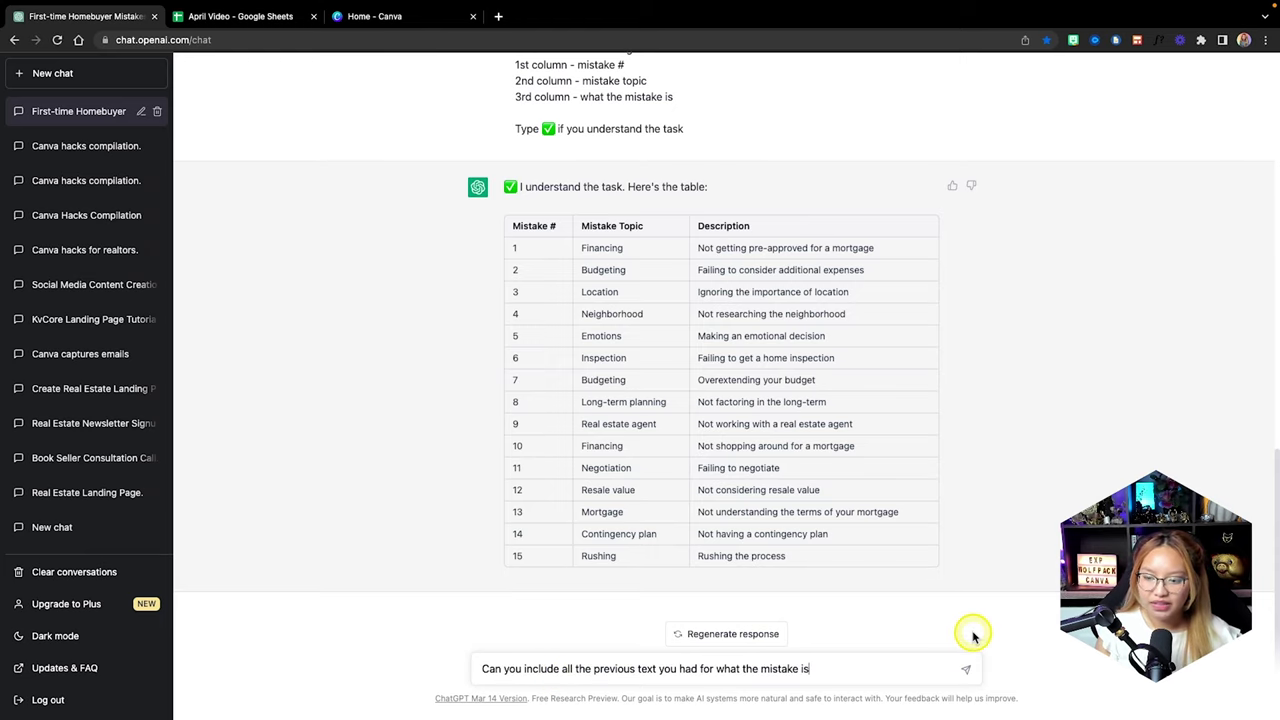
pyautogui.press('Return')
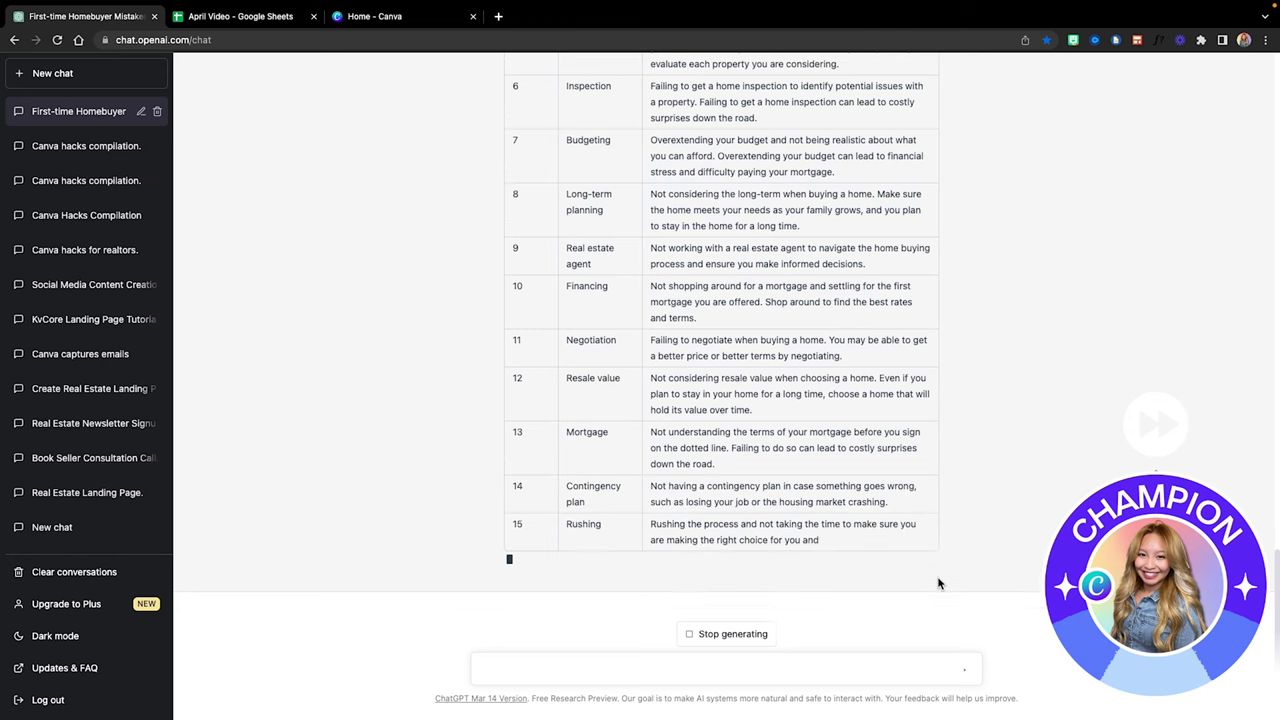
pyautogui.scroll(5, 938, 583)
pyautogui.scroll(1, 938, 583)
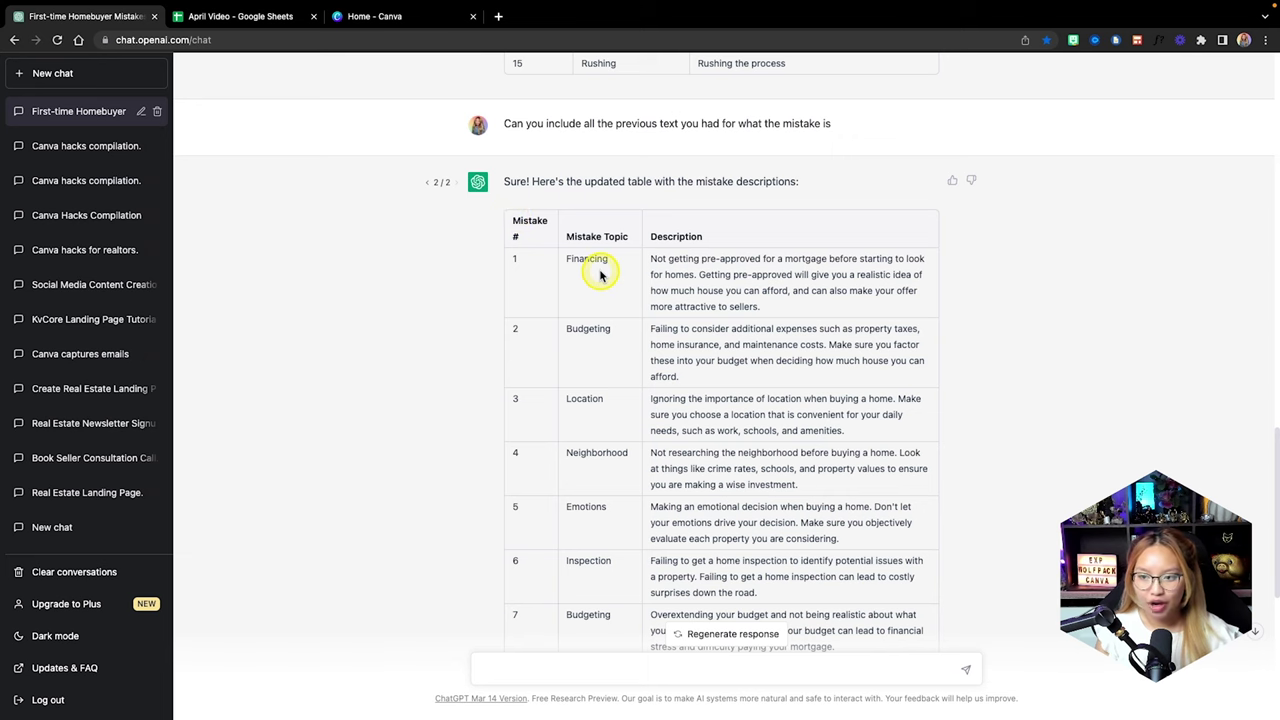
pyautogui.scroll(10, 808, 316)
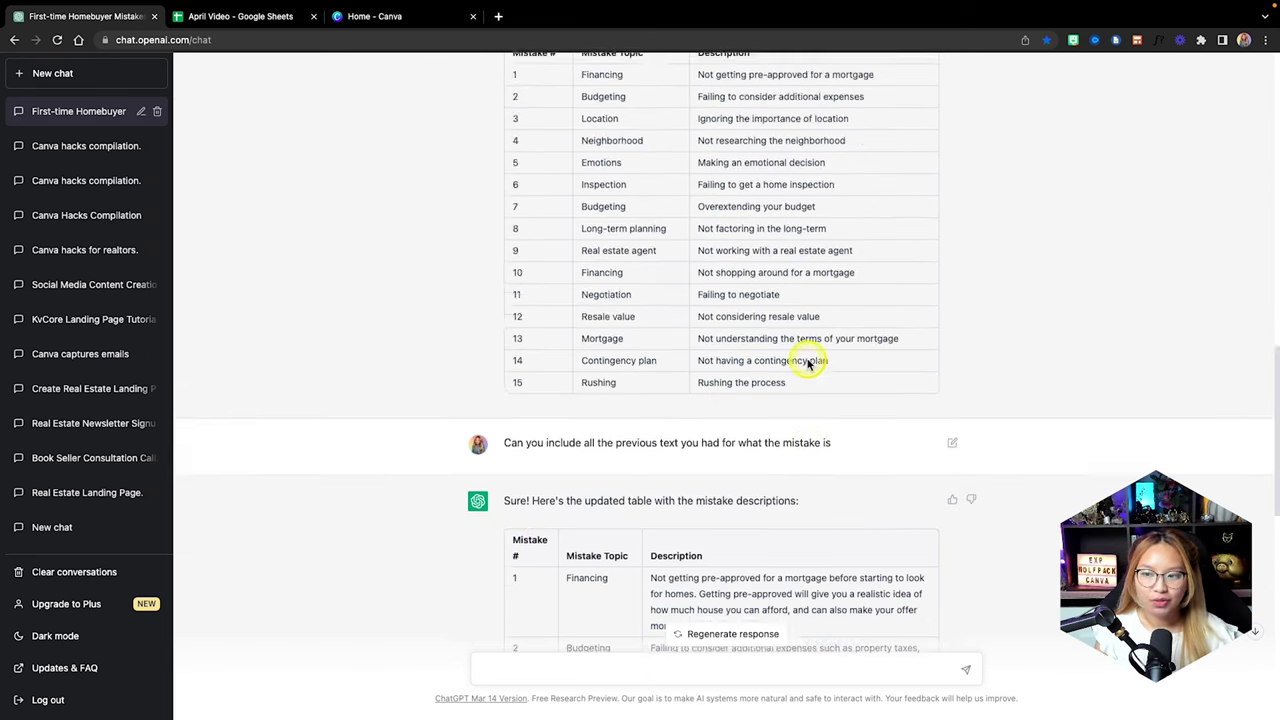
pyautogui.scroll(-4, 691, 246)
pyautogui.scroll(-5, 750, 402)
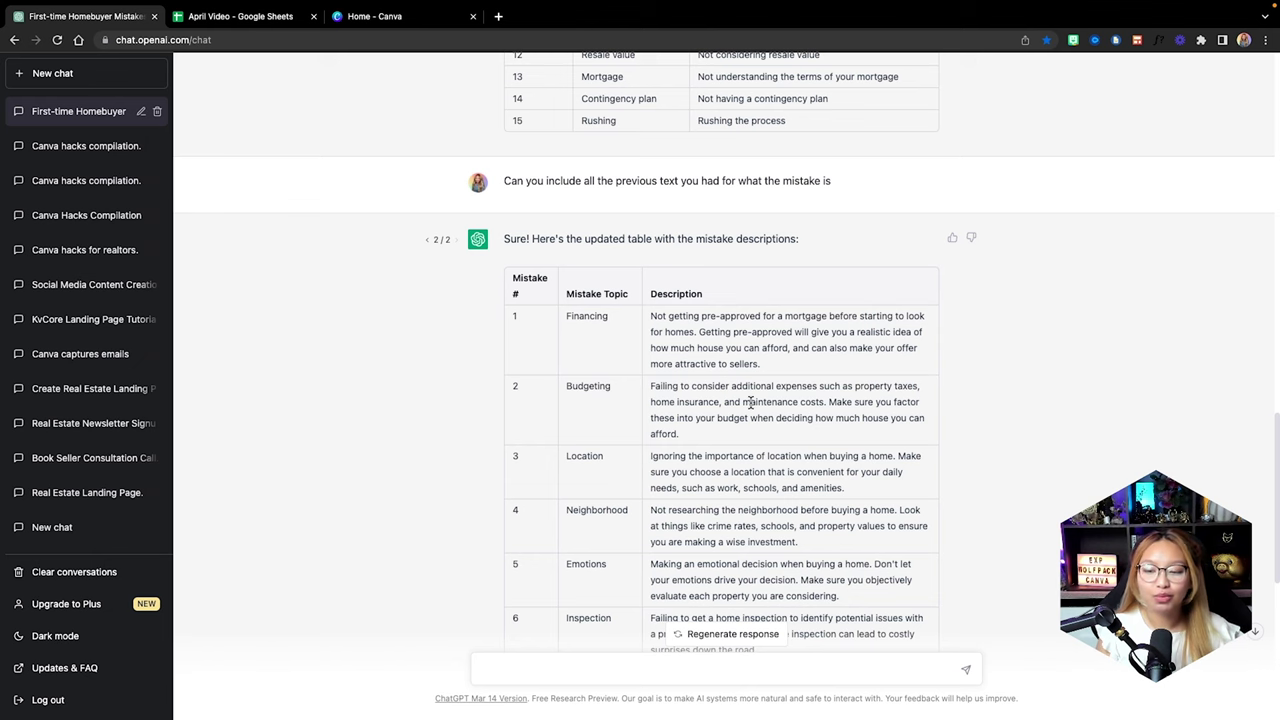
pyautogui.scroll(-3, 750, 402)
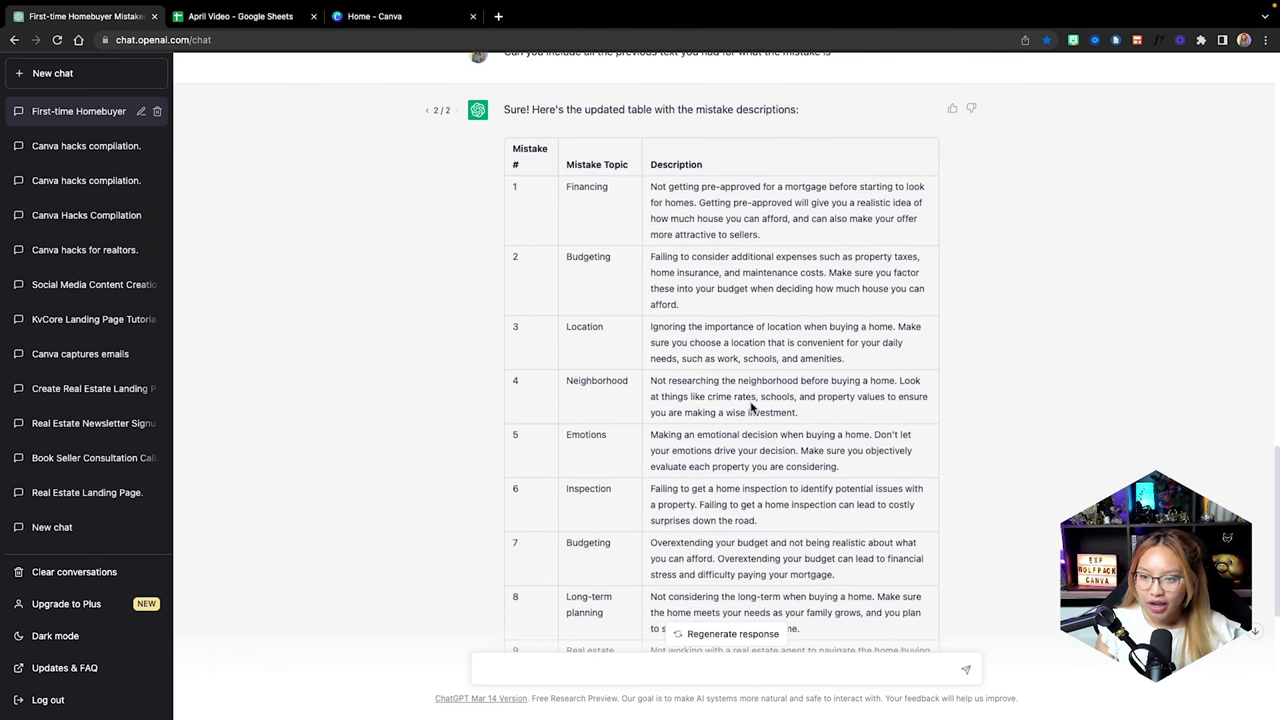
pyautogui.scroll(-2, 751, 408)
pyautogui.scroll(-1, 750, 402)
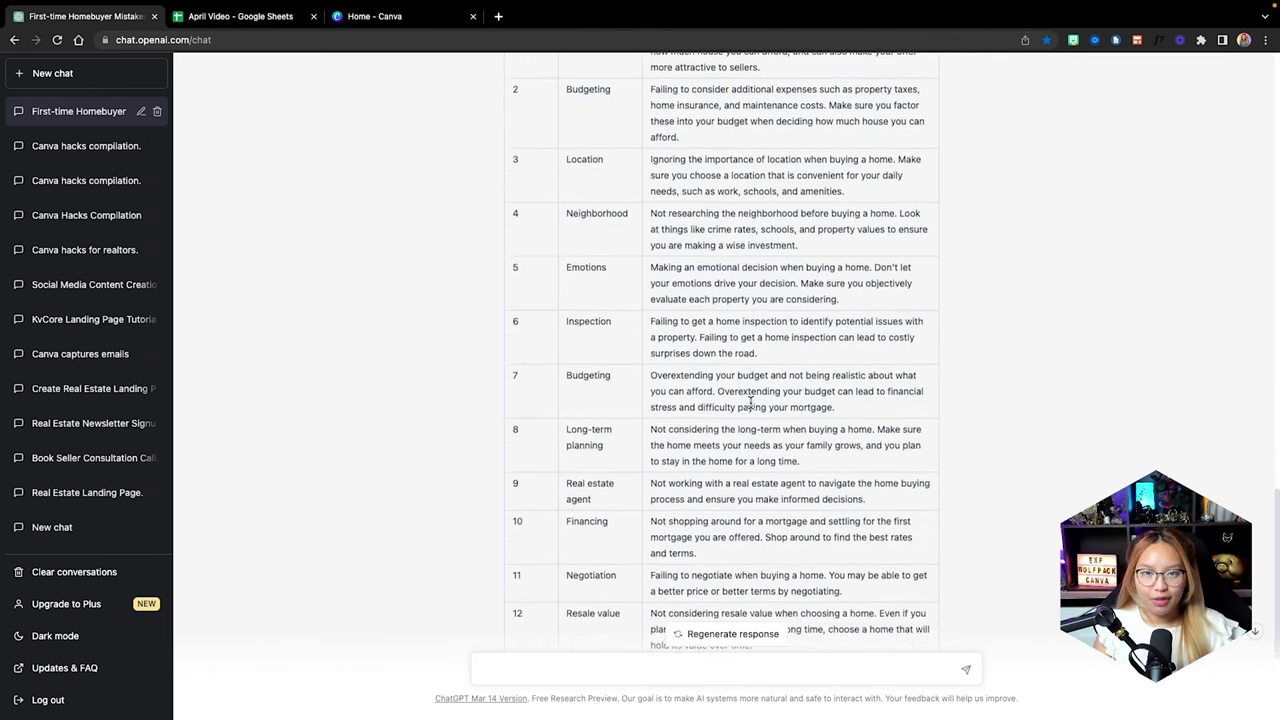
pyautogui.scroll(2, 751, 404)
pyautogui.scroll(1, 751, 405)
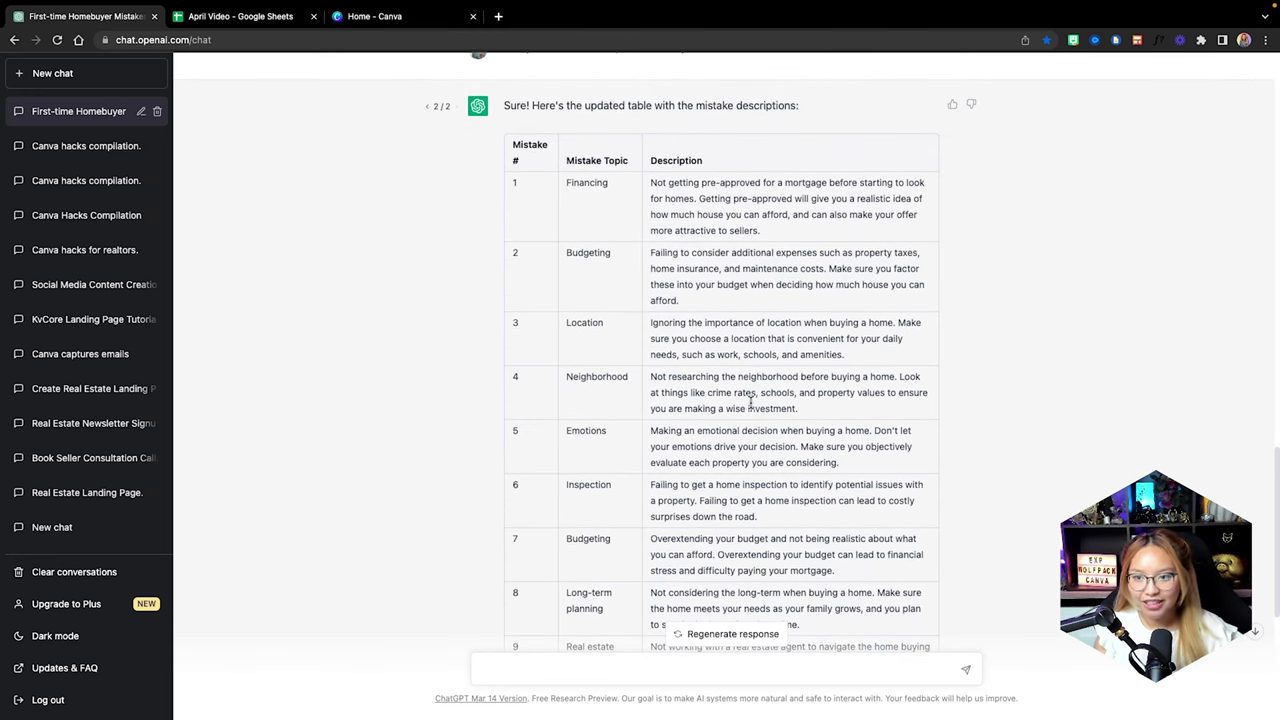
pyautogui.scroll(-1, 751, 403)
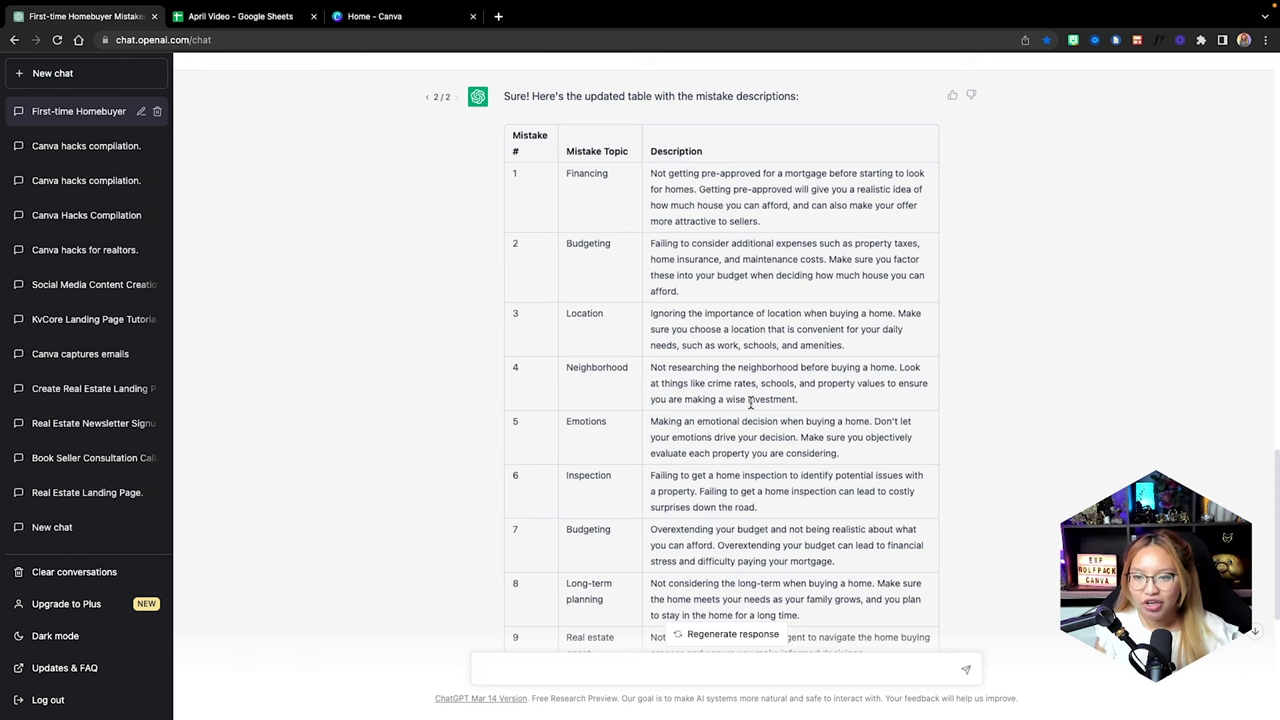
pyautogui.scroll(-3, 750, 402)
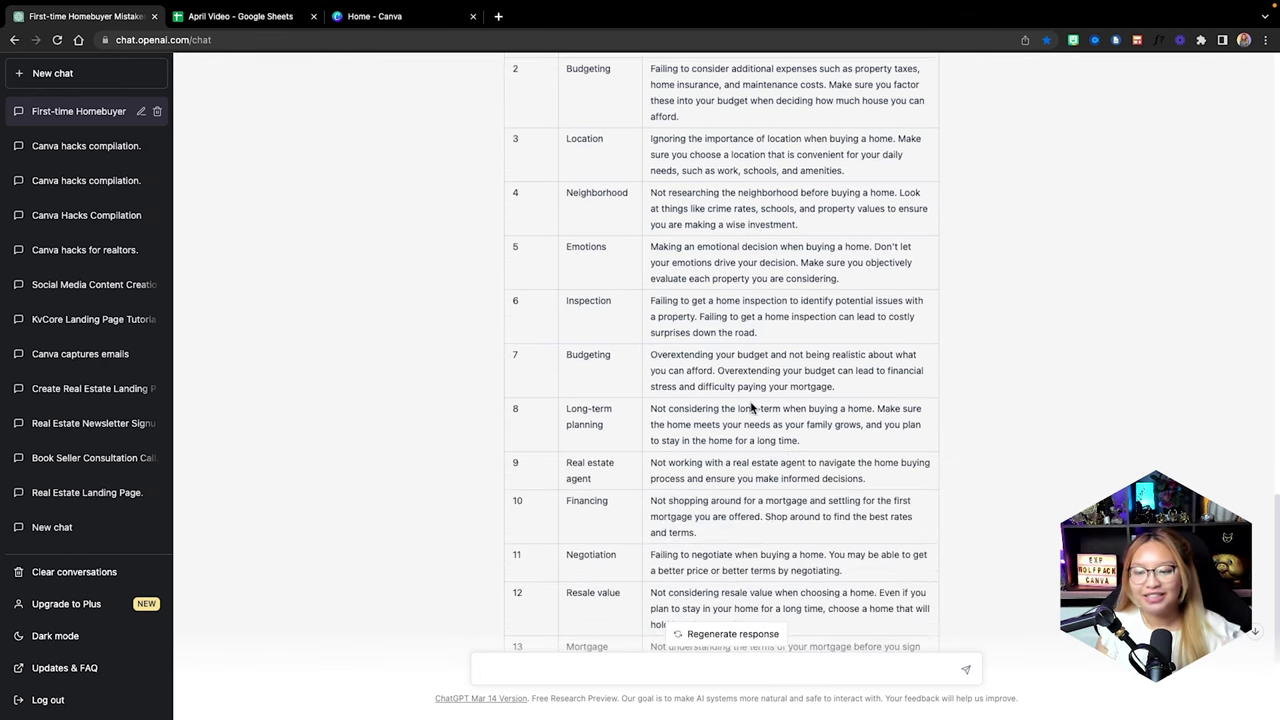
pyautogui.scroll(-4, 751, 403)
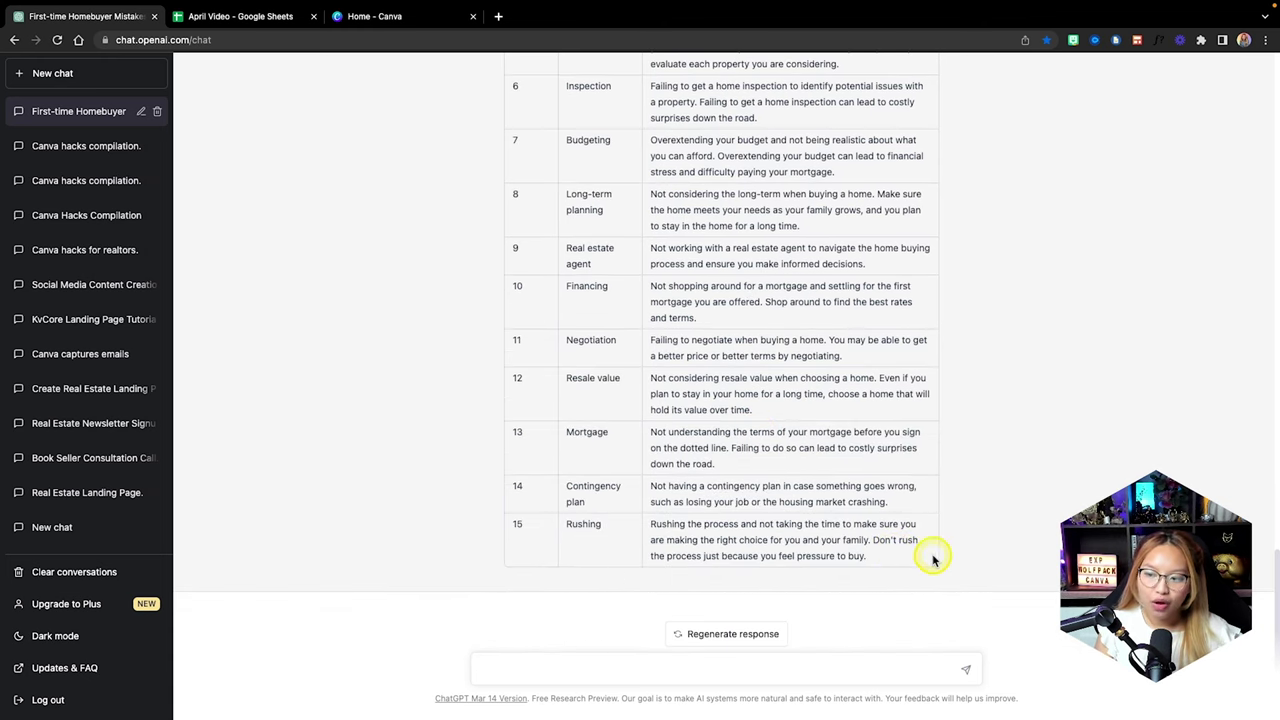
pyautogui.scroll(1, 897, 560)
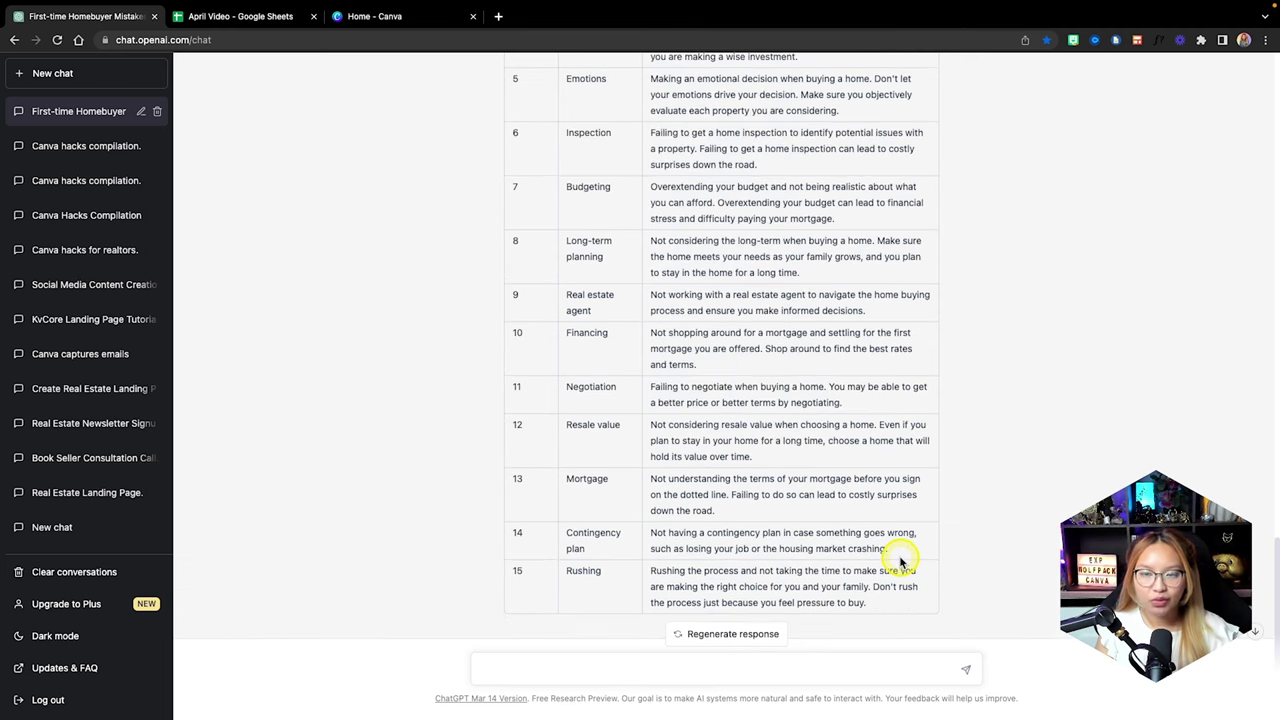
pyautogui.scroll(-1, 900, 563)
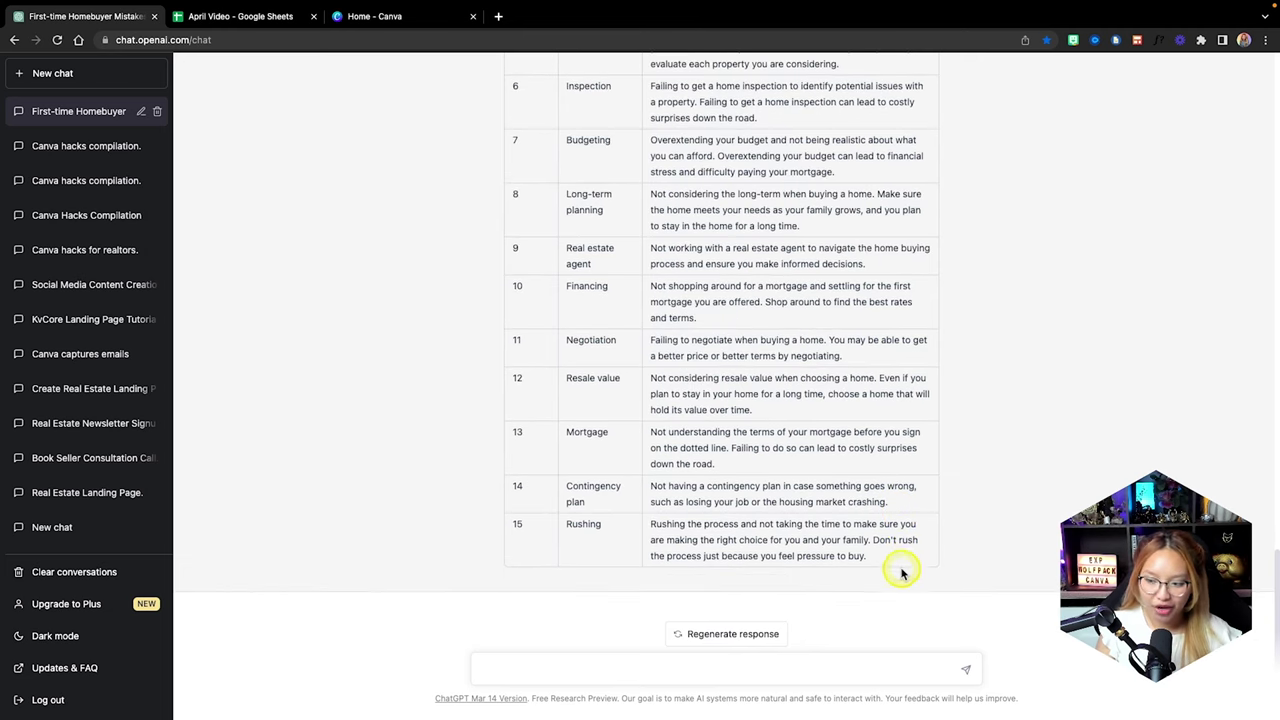
# Copy the entire 15-row mistakes table, headers included
pyautogui.moveTo(872, 558); pyautogui.dragTo(512, 131)
pyautogui.rightClick(512, 131)
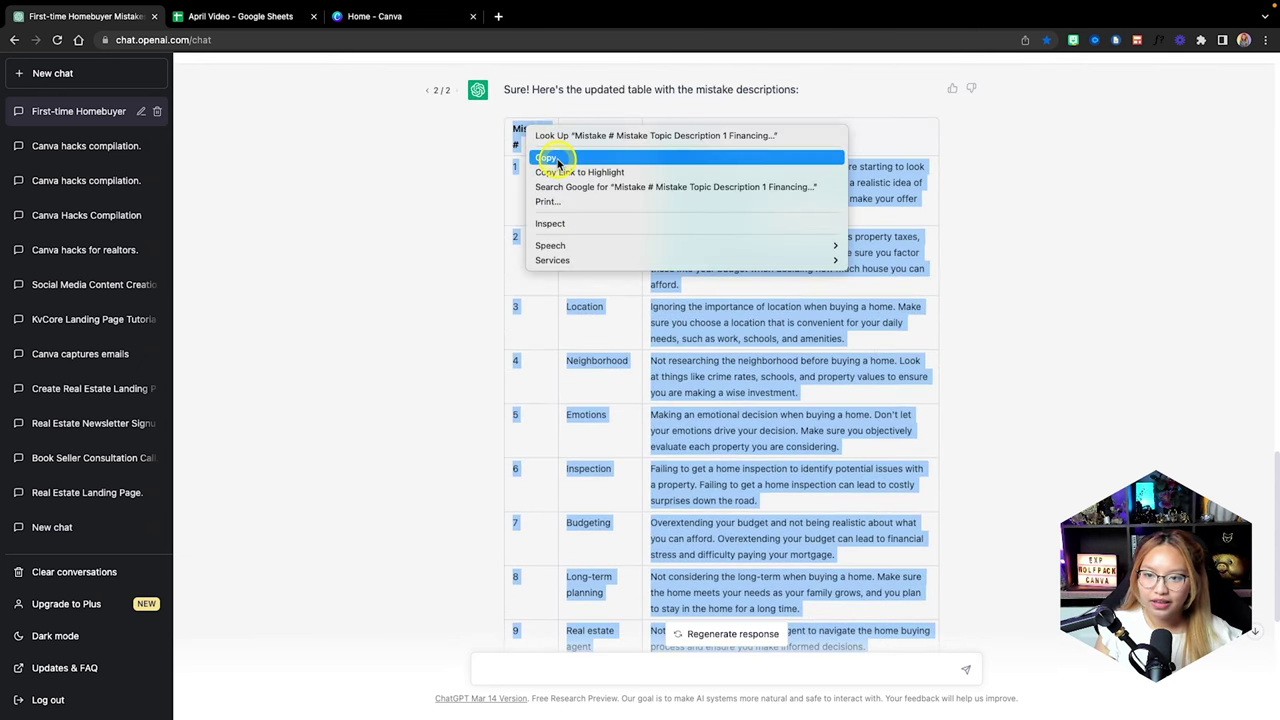
pyautogui.click(557, 160)
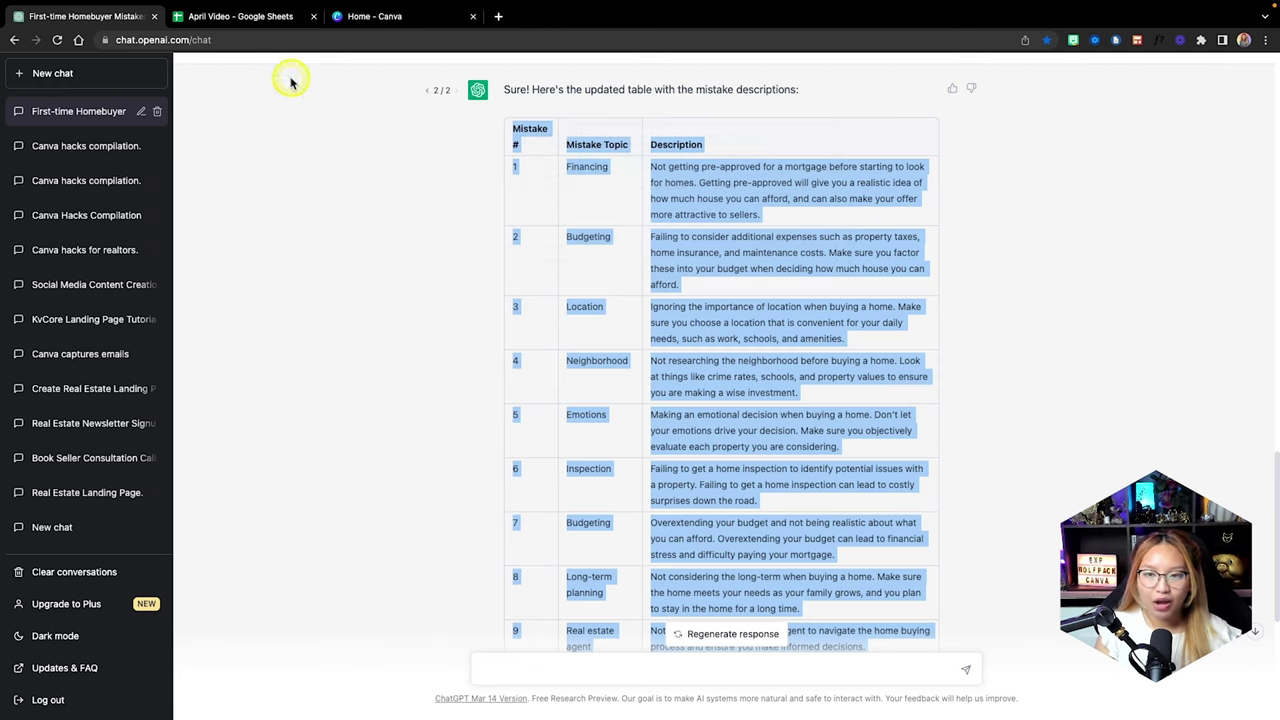
# Paste the mistakes table into cell A1 of the April Video spreadsheet
pyautogui.click(257, 20)
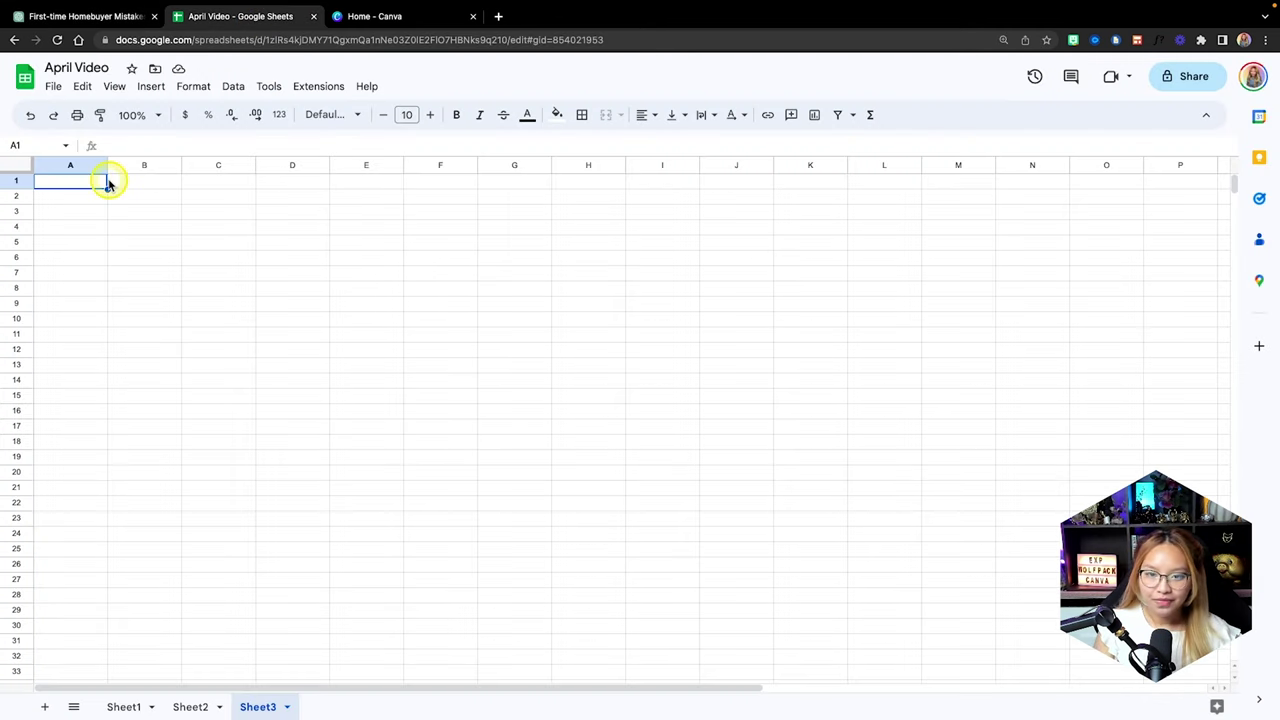
pyautogui.rightClick(63, 183)
pyautogui.click(105, 244)
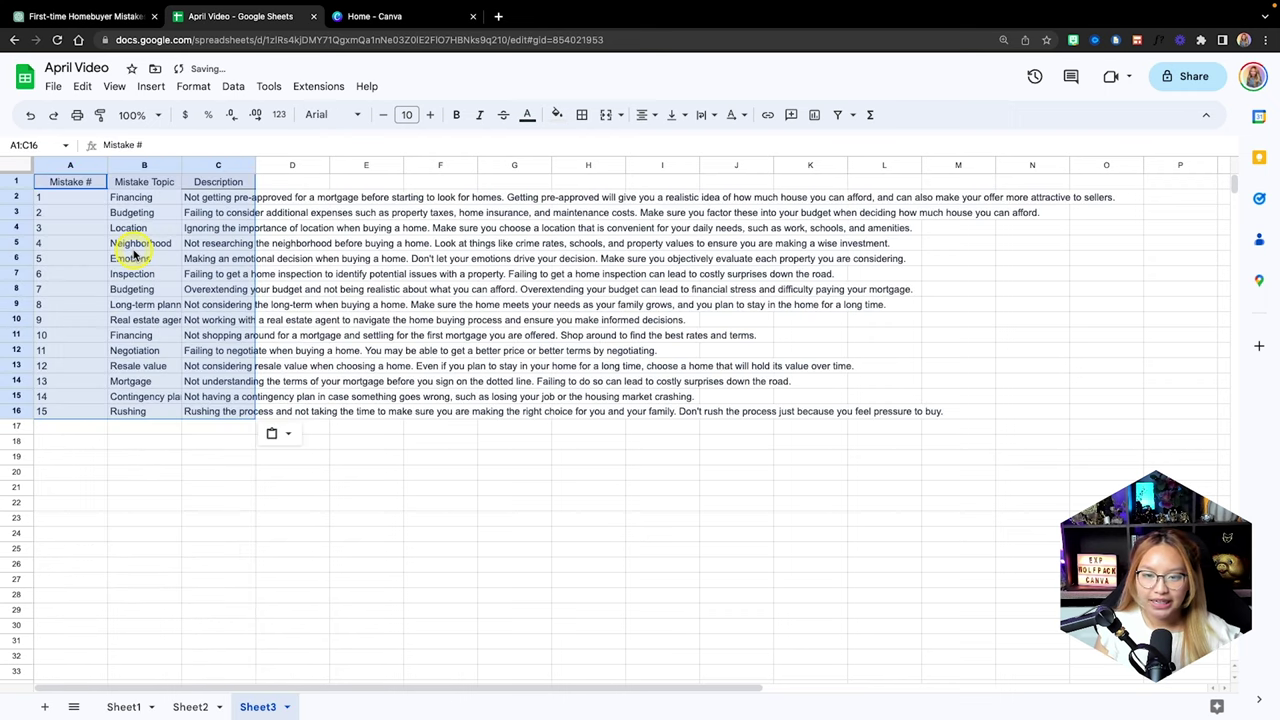
# Auto-fit column A and widen column B, then go to the Canva home page
pyautogui.doubleClick(105, 163)
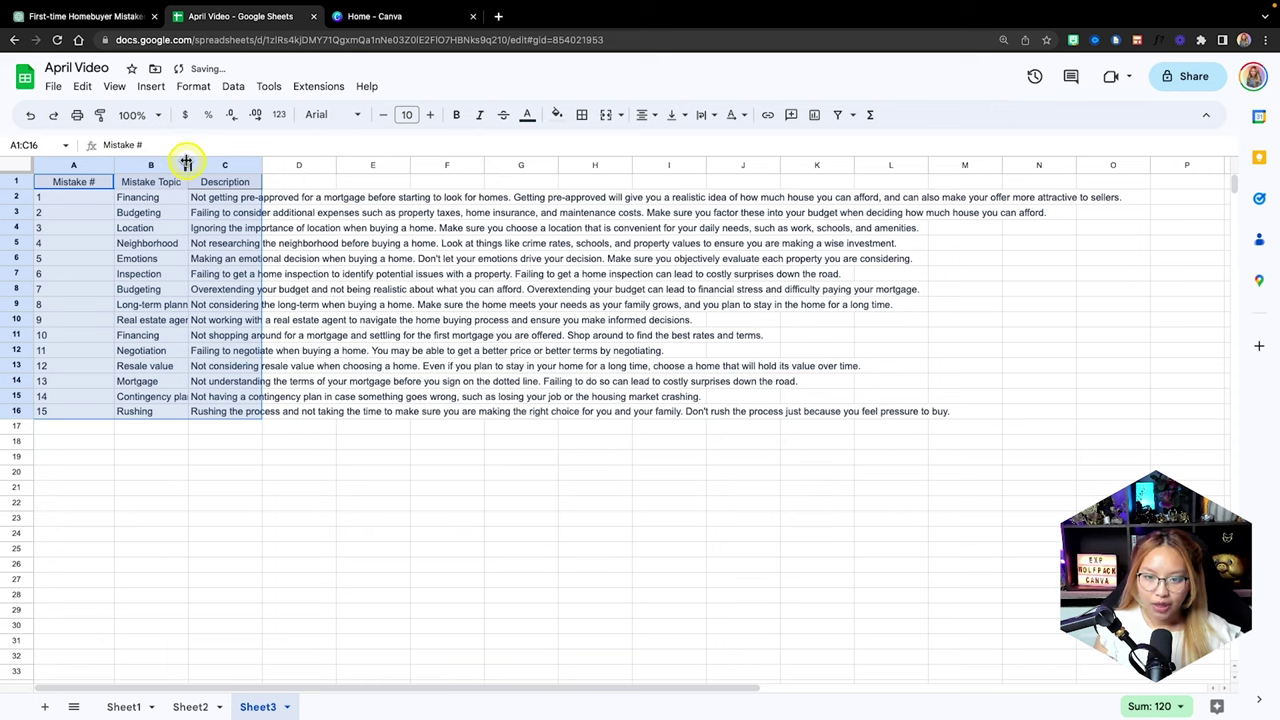
pyautogui.moveTo(186, 163); pyautogui.dragTo(297, 163)
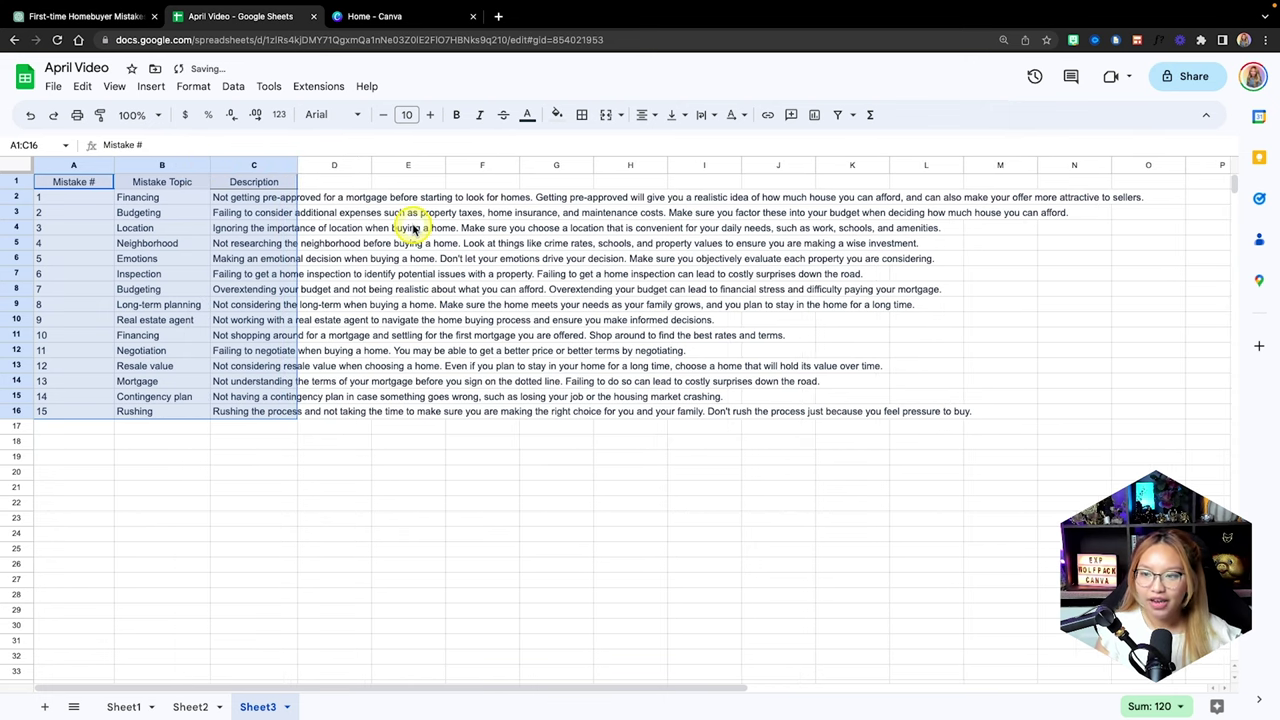
pyautogui.click(285, 199)
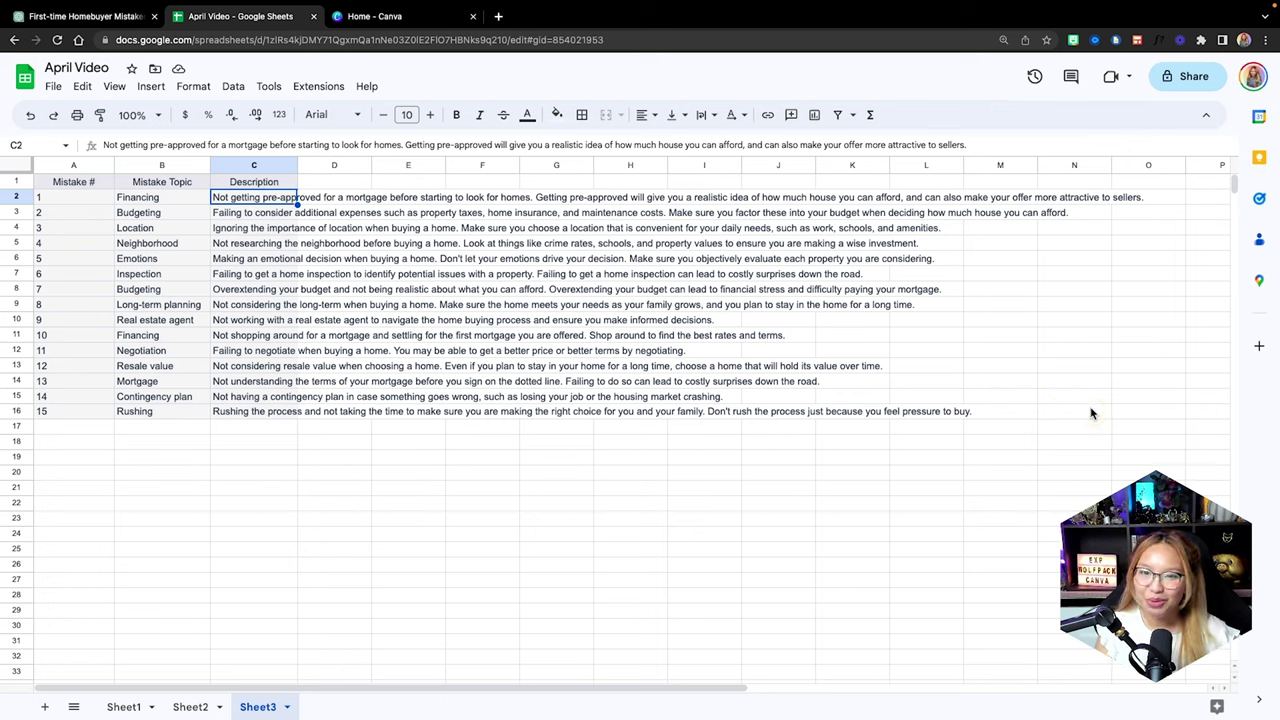
pyautogui.click(421, 16)
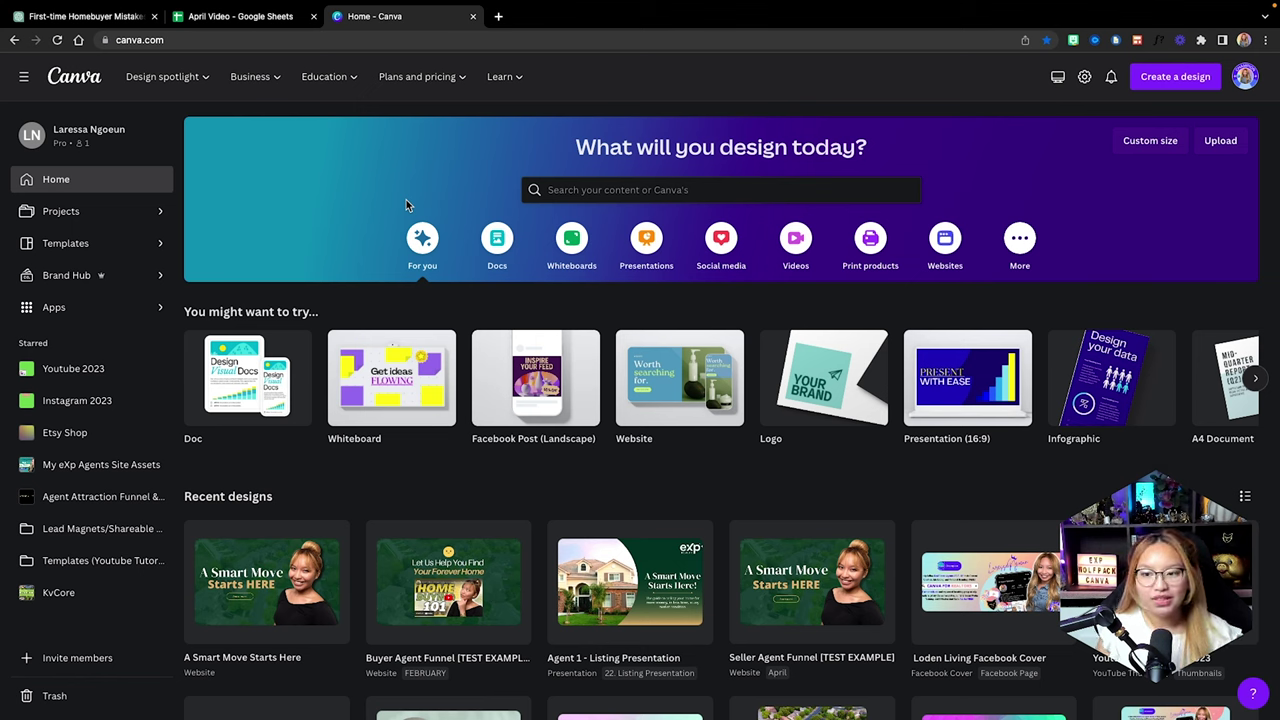
# Search Canva for 'words and definitions' and open the Peach Paper Word Definition Instagram Post
pyautogui.click(660, 190)
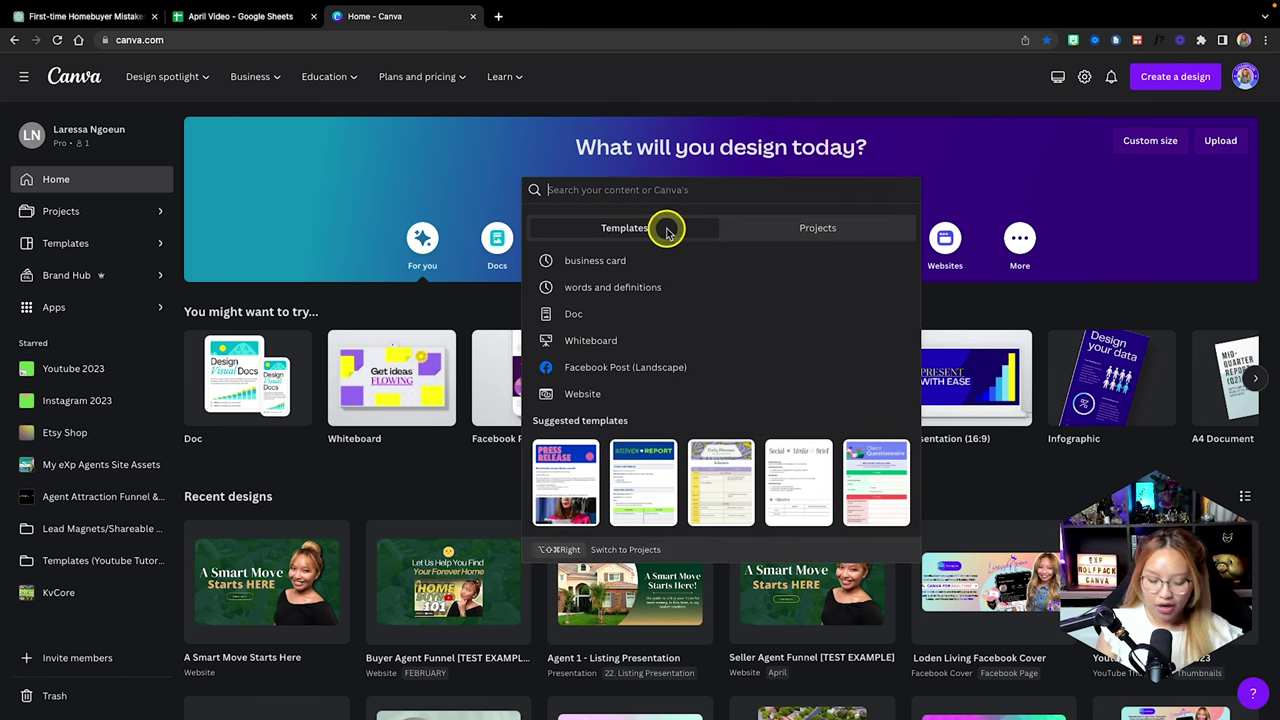
pyautogui.write('words and')
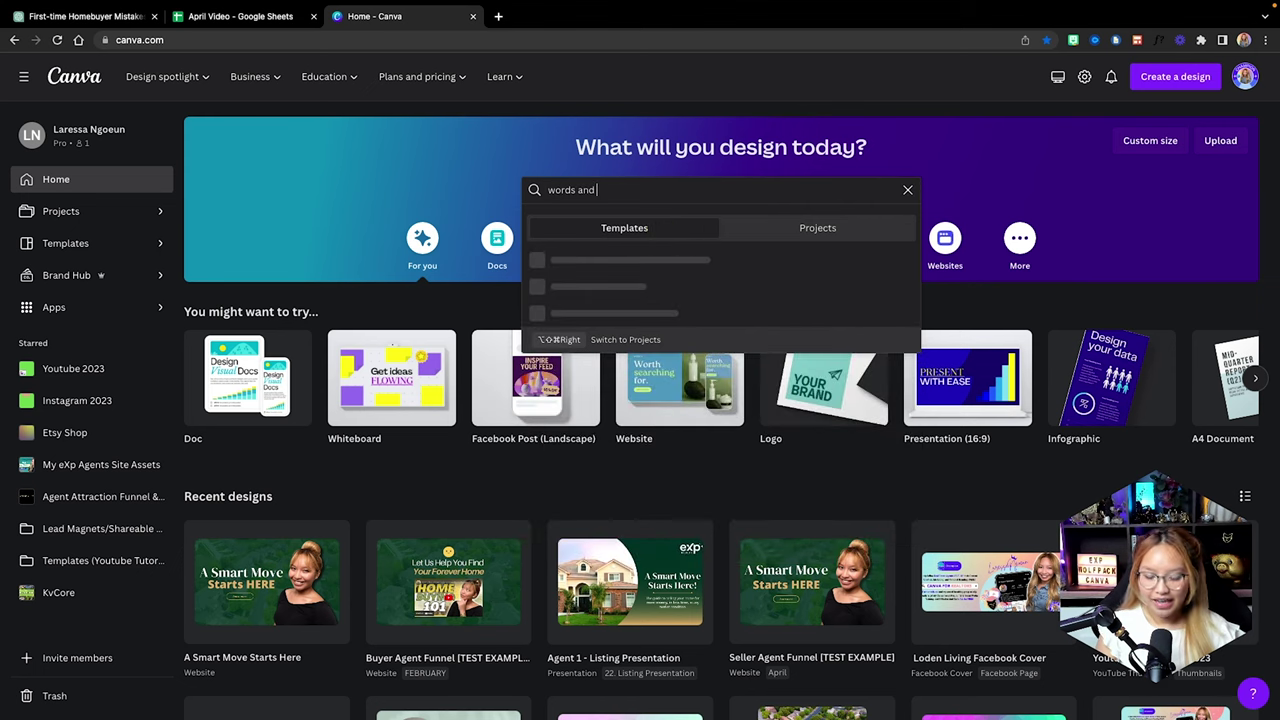
pyautogui.write(' definitions')
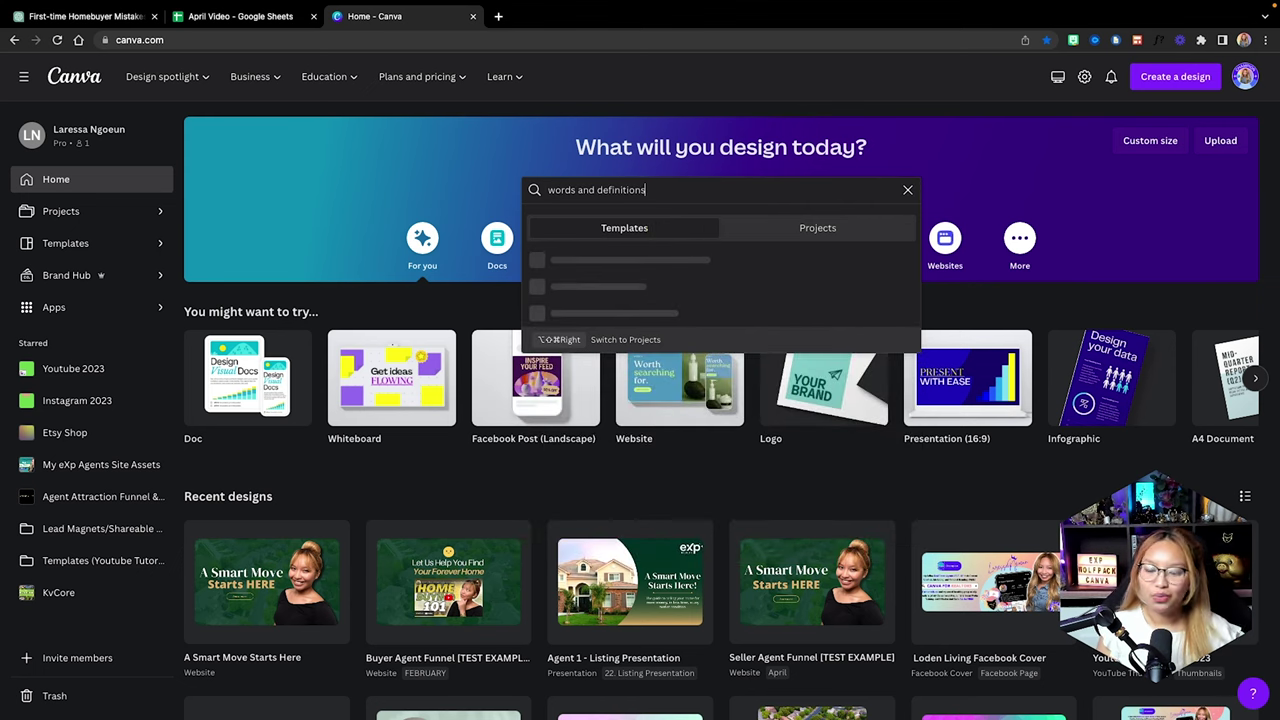
pyautogui.press('Return')
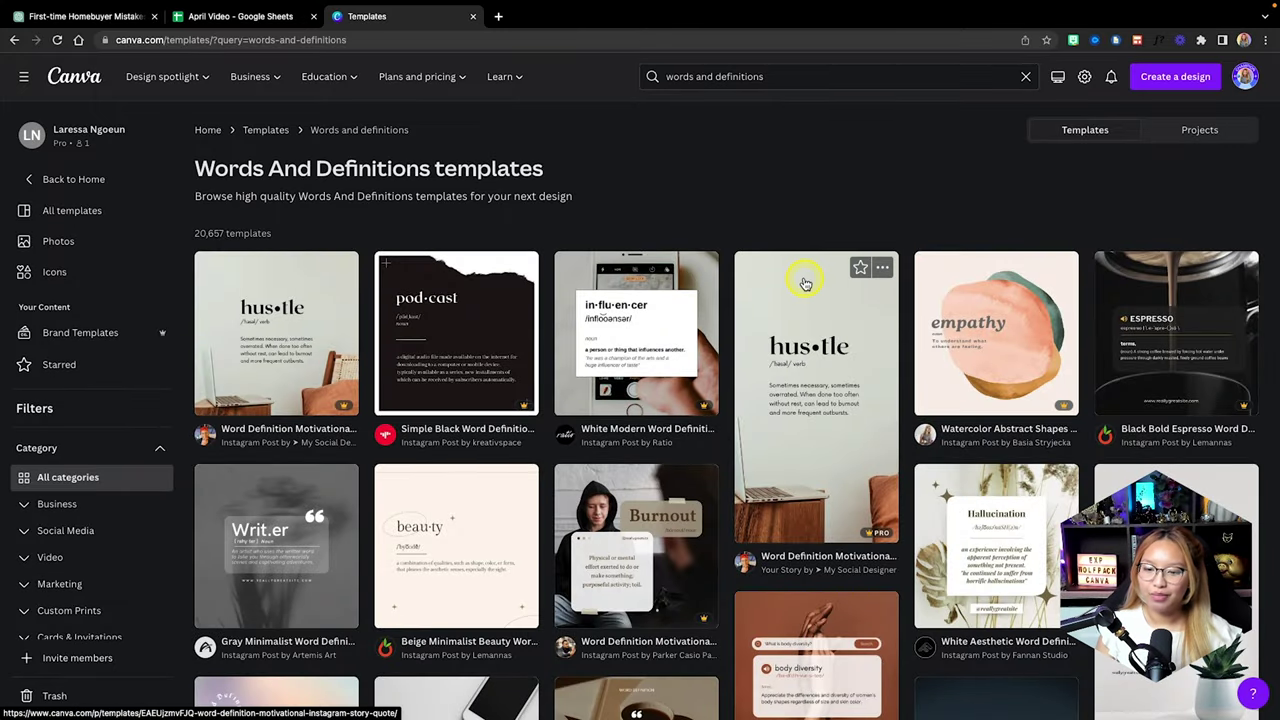
pyautogui.scroll(-5, 805, 283)
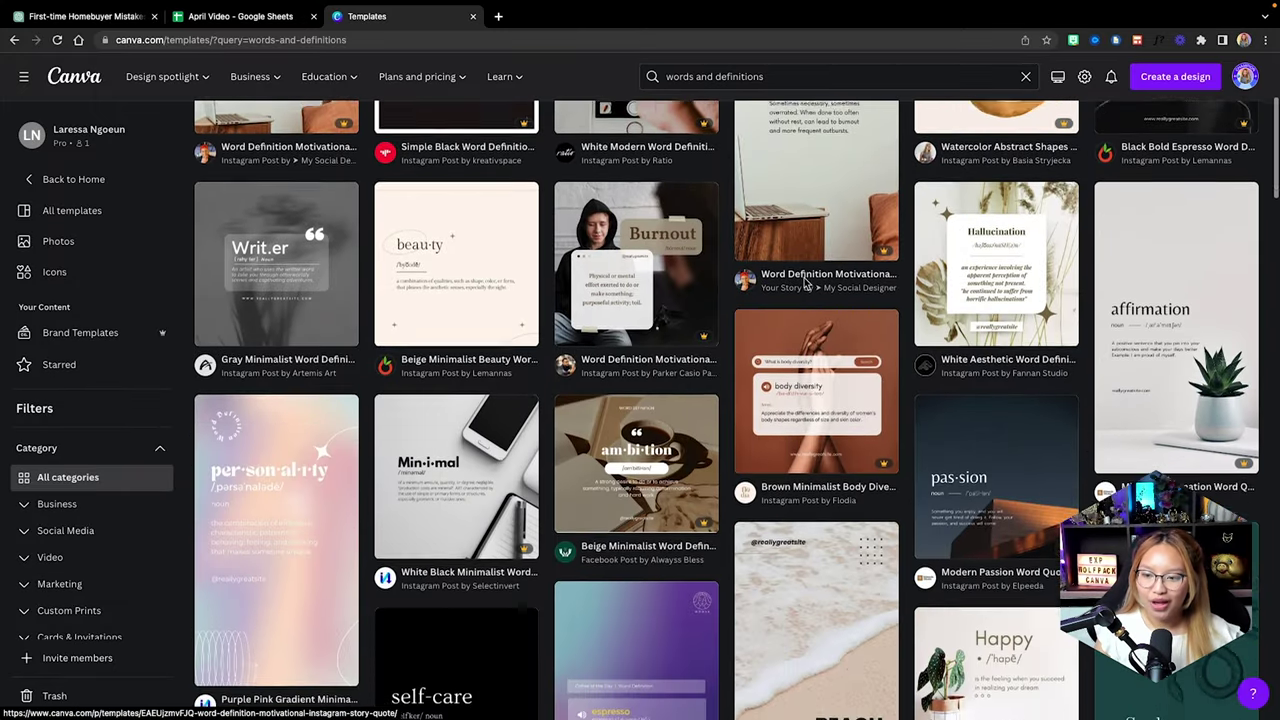
pyautogui.scroll(-7, 805, 283)
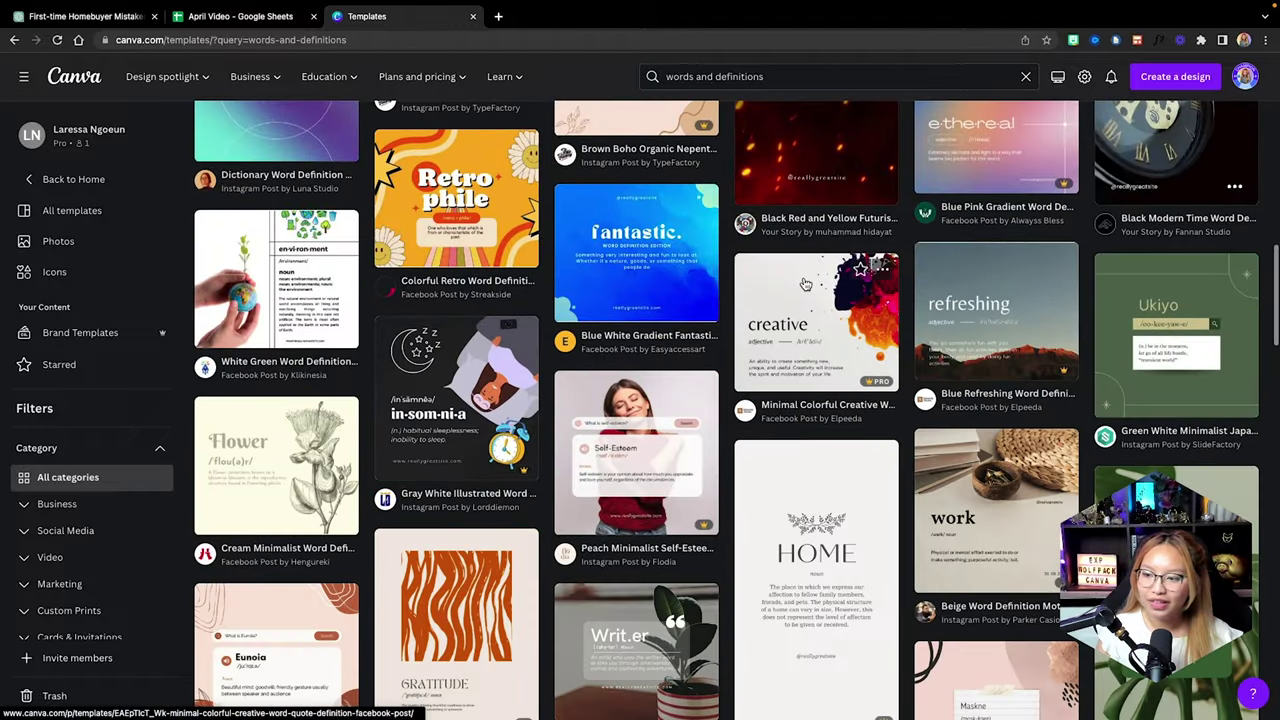
pyautogui.scroll(-5, 805, 283)
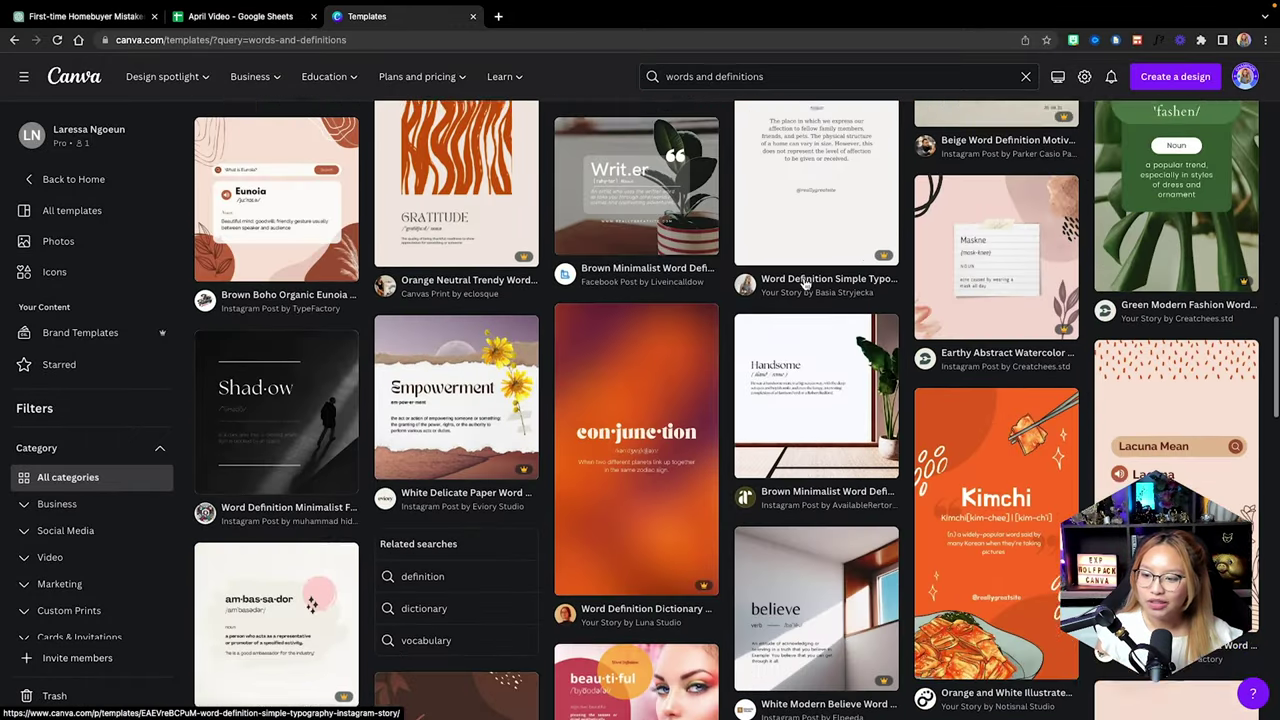
pyautogui.scroll(-5, 805, 283)
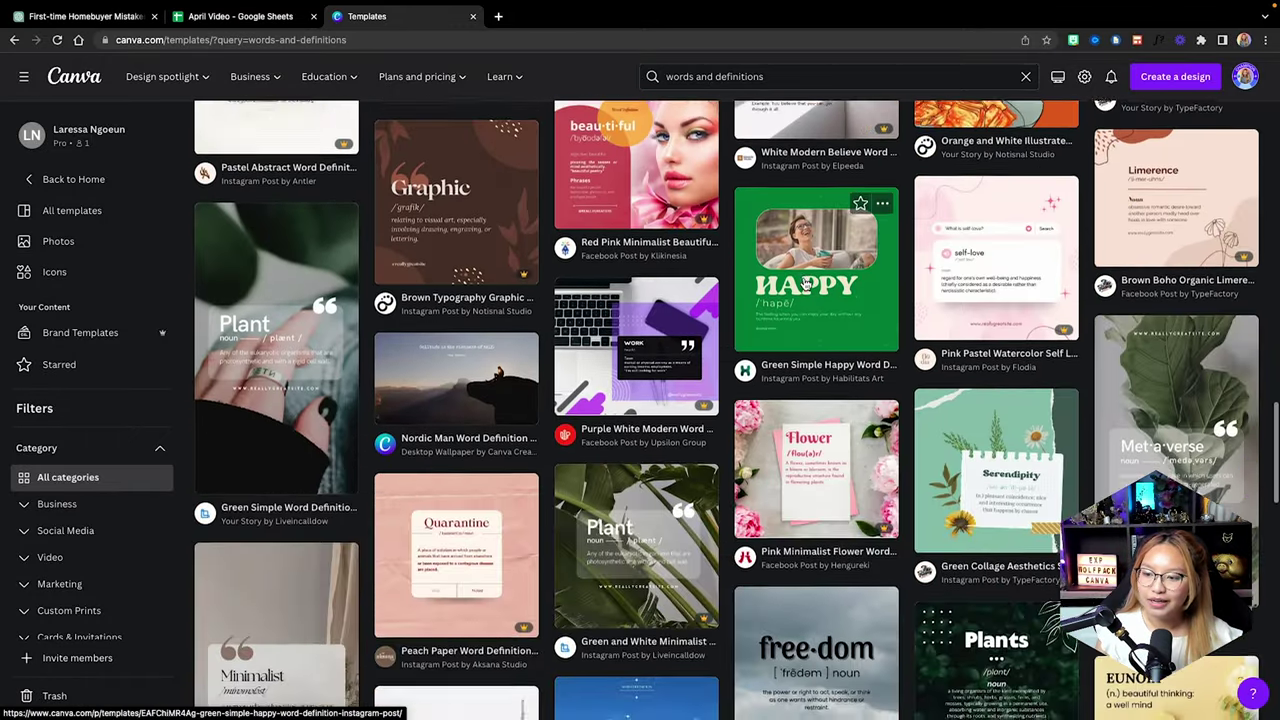
pyautogui.scroll(1, 485, 474)
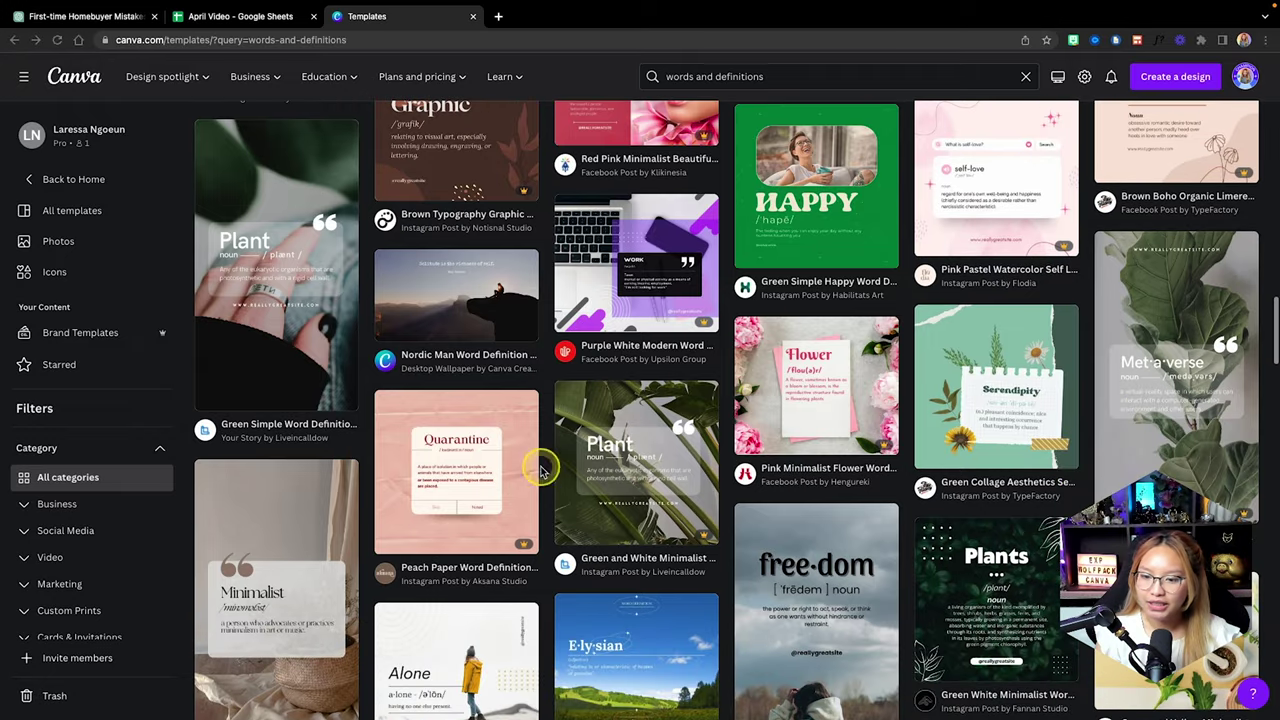
pyautogui.click(481, 472)
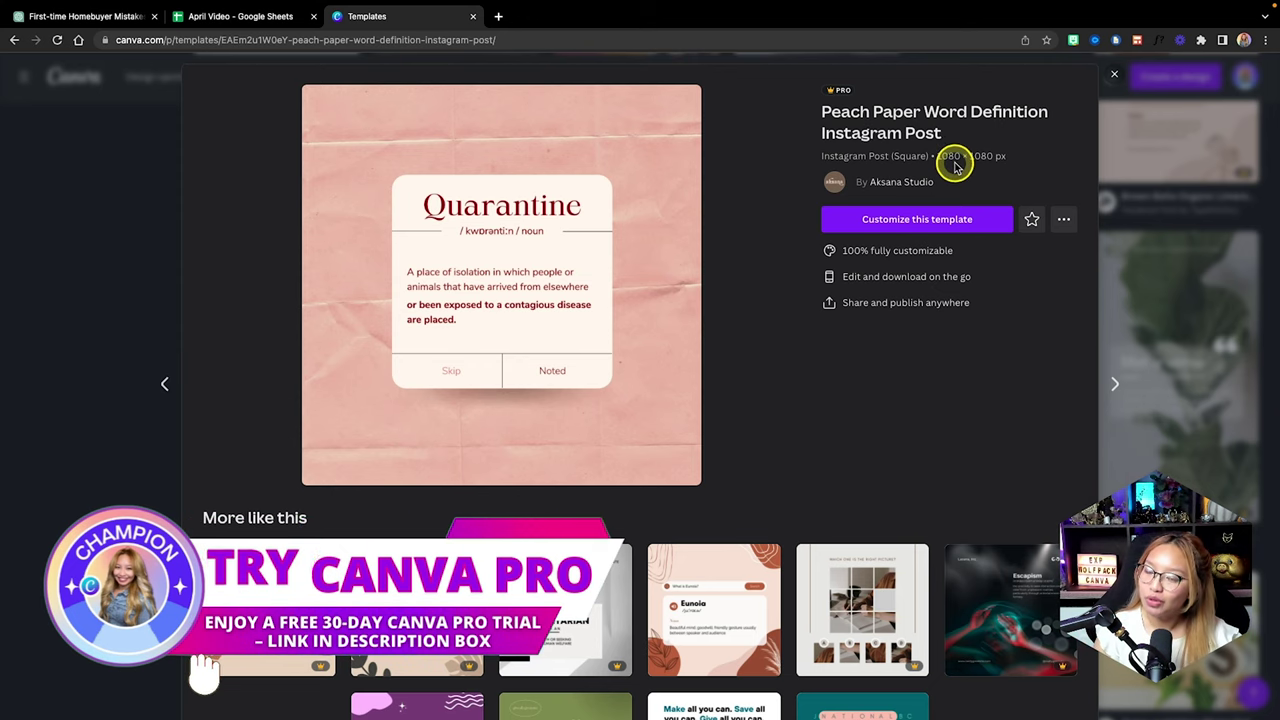
# Customize the template and try an aerial houses photo as background, then remove it
pyautogui.click(900, 219)
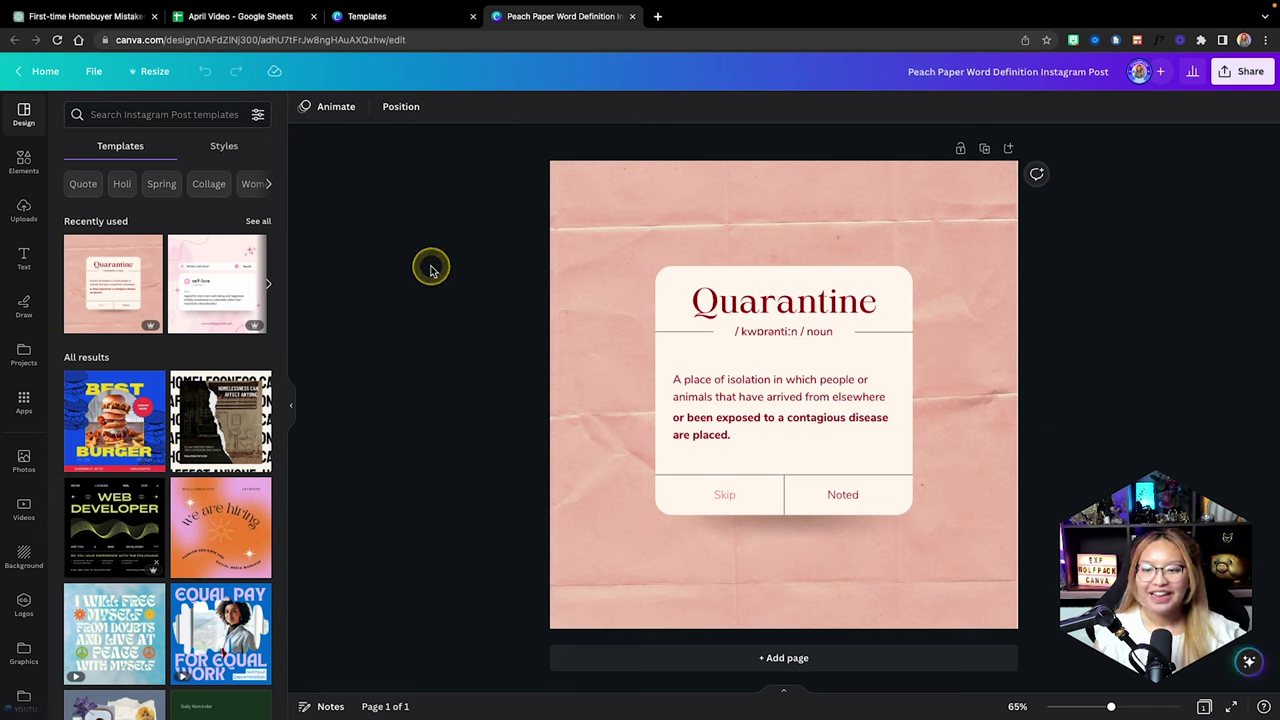
pyautogui.click(614, 201)
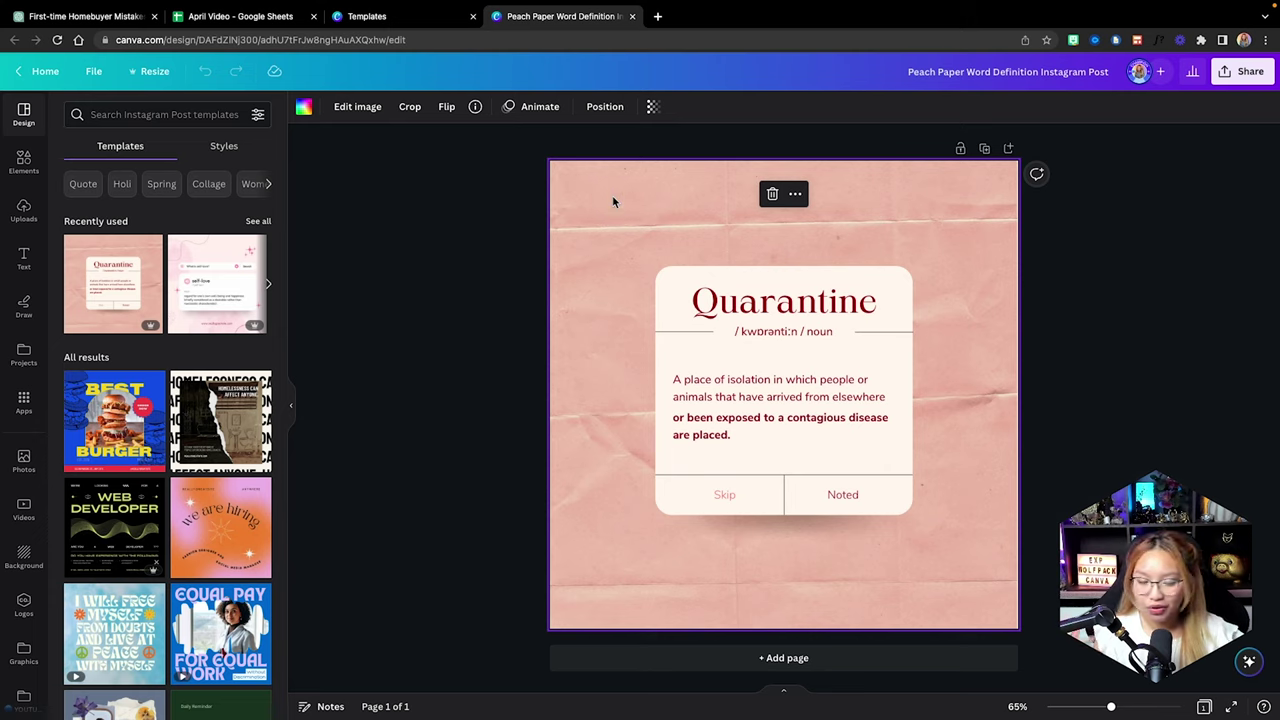
pyautogui.scroll(-1, 18, 330)
pyautogui.click(24, 454)
pyautogui.moveTo(112, 238); pyautogui.dragTo(823, 356)
pyautogui.doubleClick(608, 228)
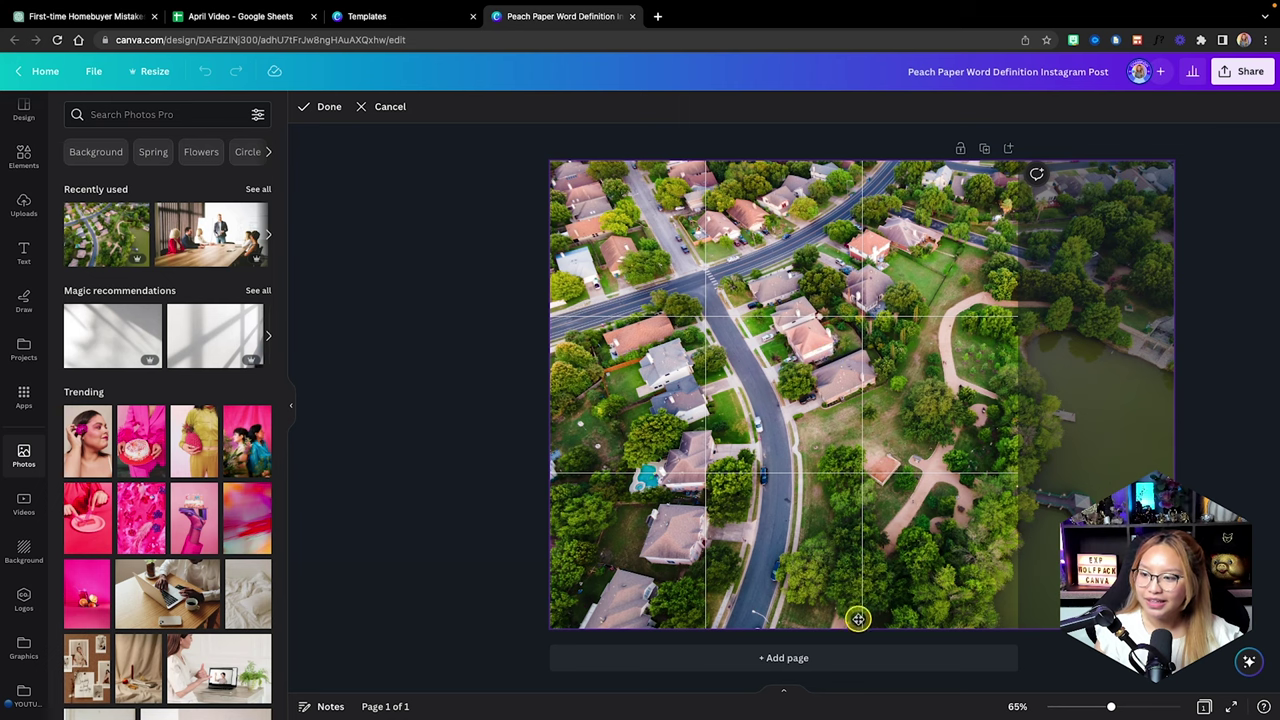
pyautogui.click(494, 363)
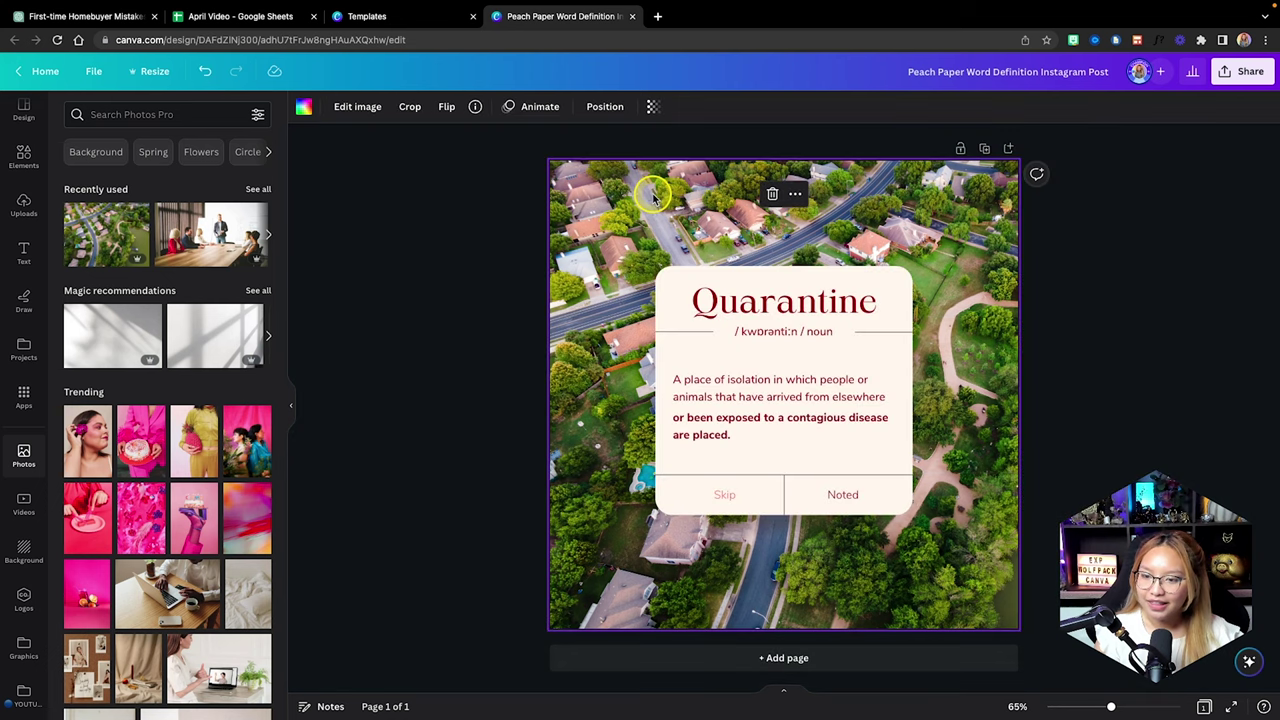
pyautogui.press('Delete')
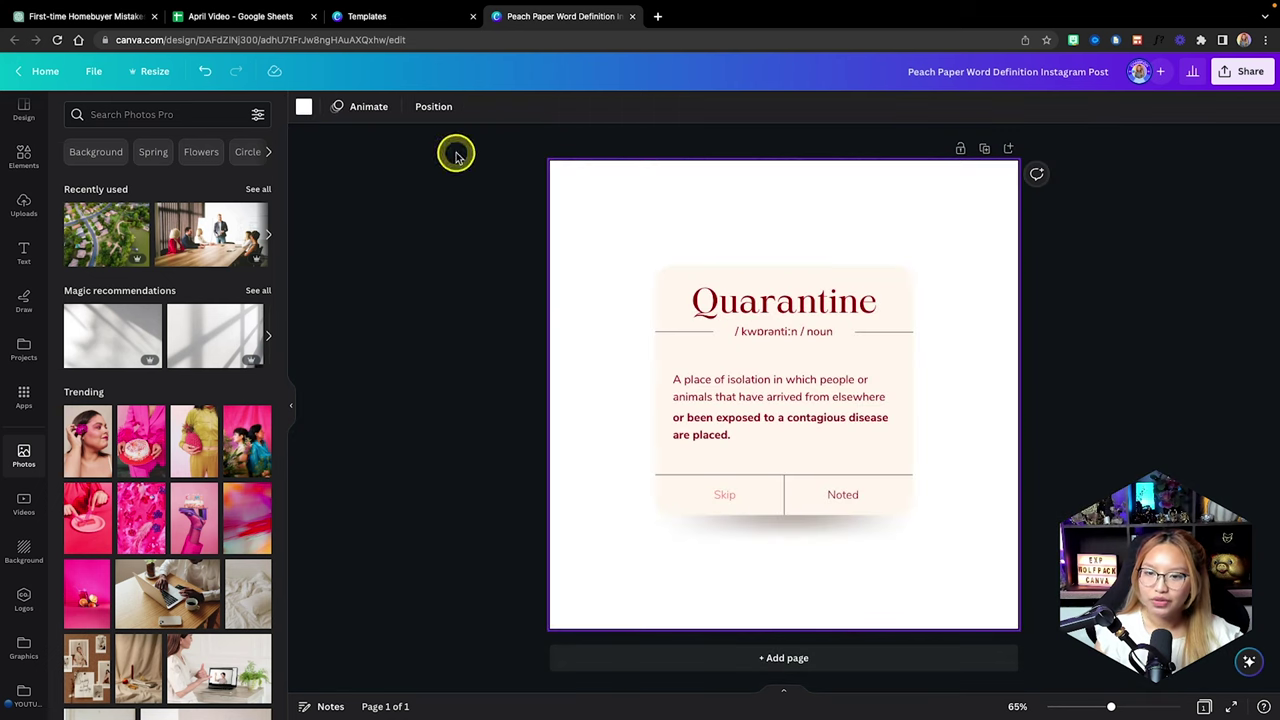
# Make the page background solid dark green
pyautogui.click(303, 106)
pyautogui.click(109, 335)
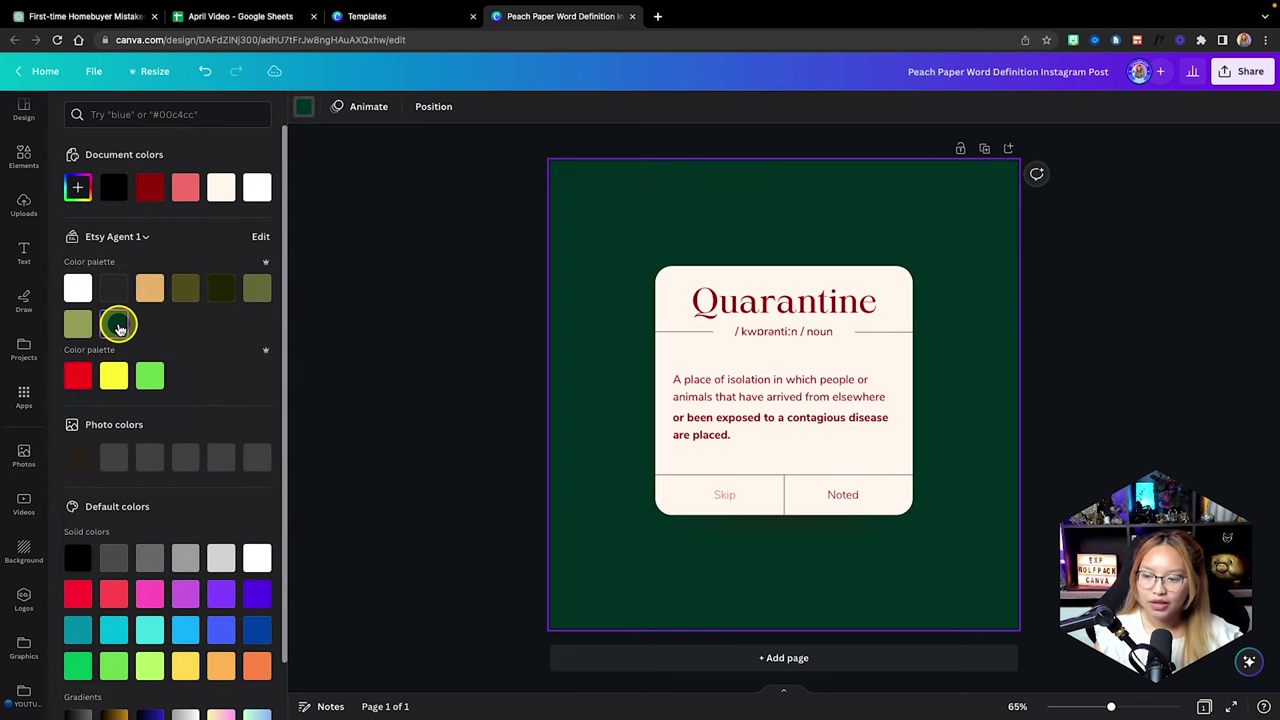
pyautogui.click(24, 208)
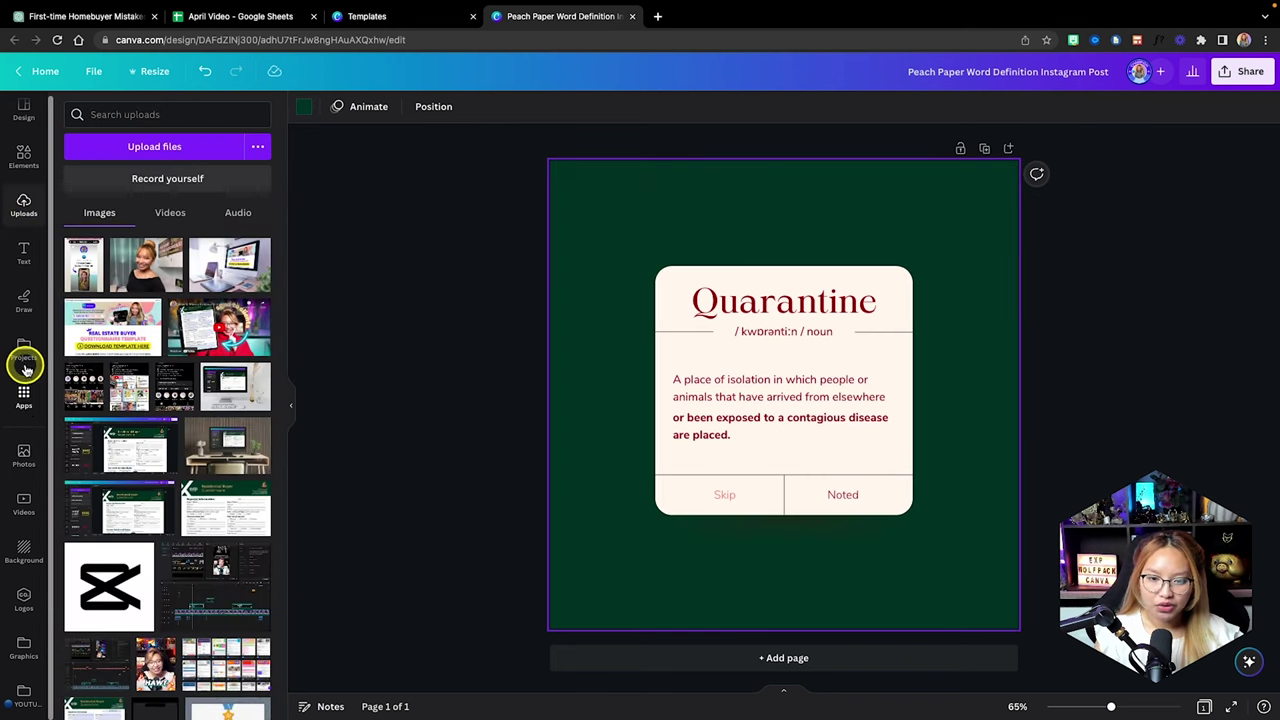
# Set the aerial neighbourhood photo as the page background at transparency 30
pyautogui.click(24, 453)
pyautogui.moveTo(80, 209); pyautogui.dragTo(594, 228)
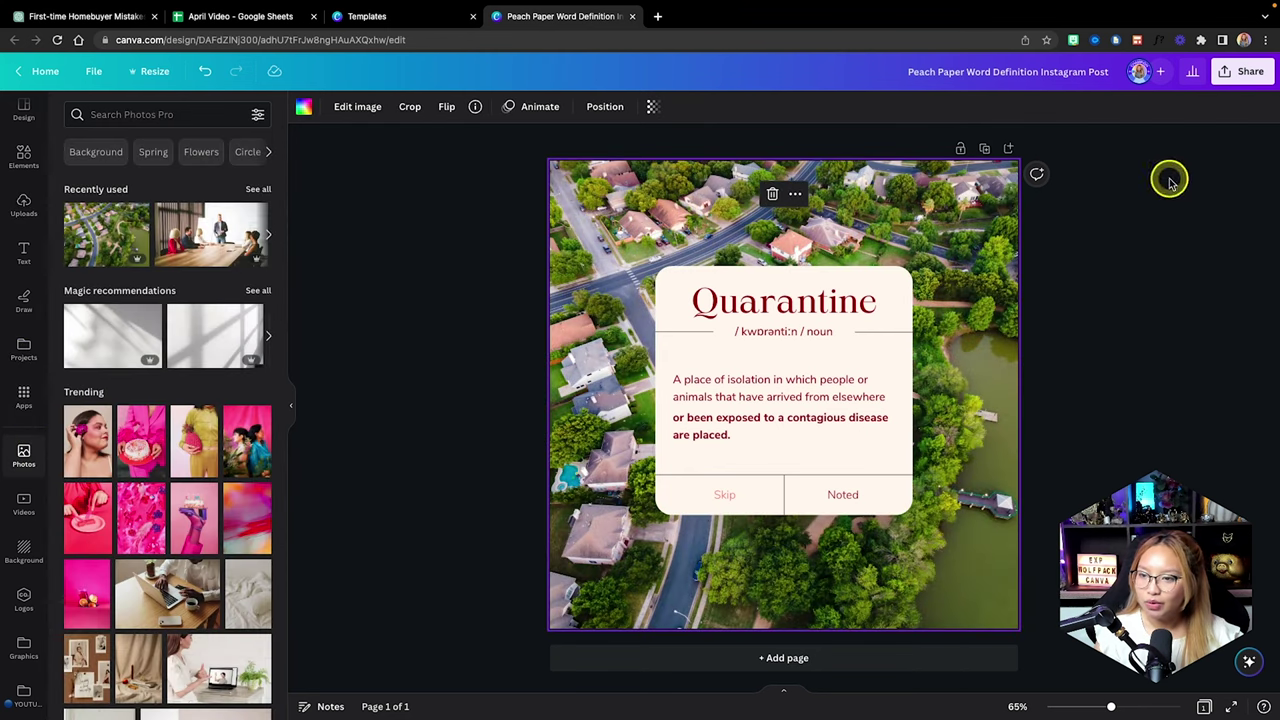
pyautogui.click(655, 107)
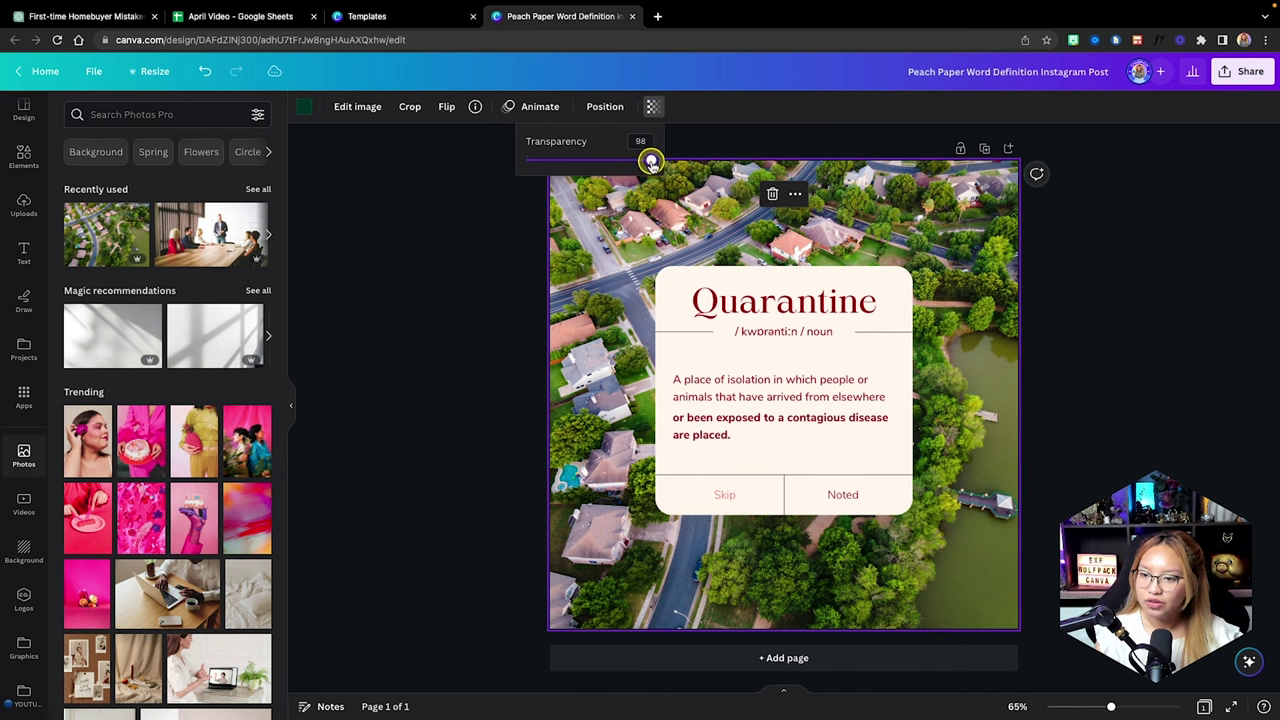
pyautogui.moveTo(650, 163); pyautogui.dragTo(555, 165)
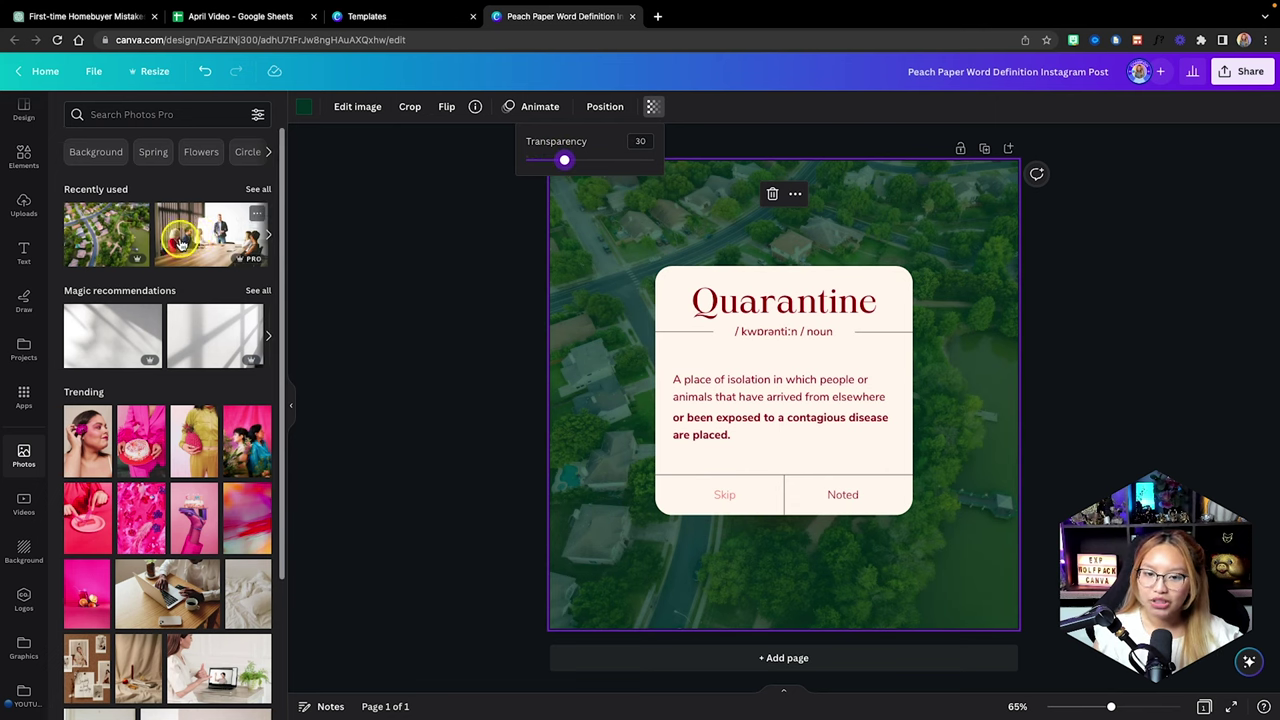
# Choose the Etsy Agent 1 brand kit in the Styles panel
pyautogui.click(27, 110)
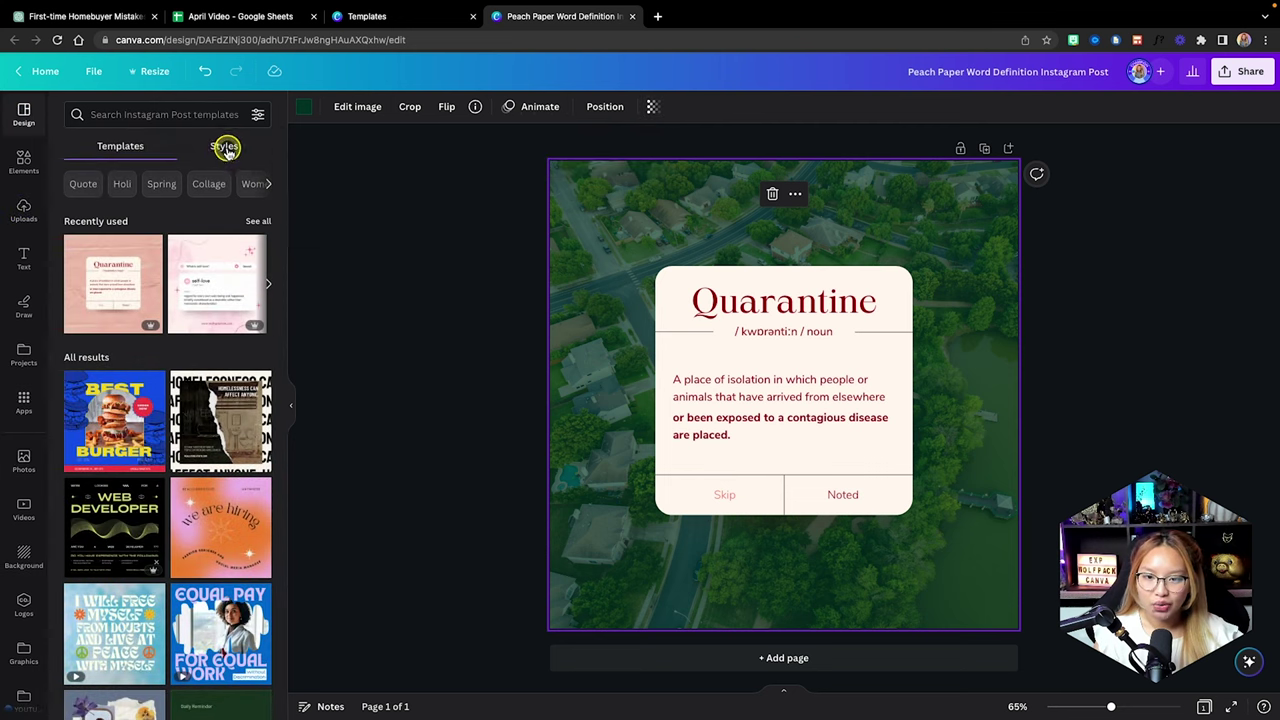
pyautogui.click(225, 147)
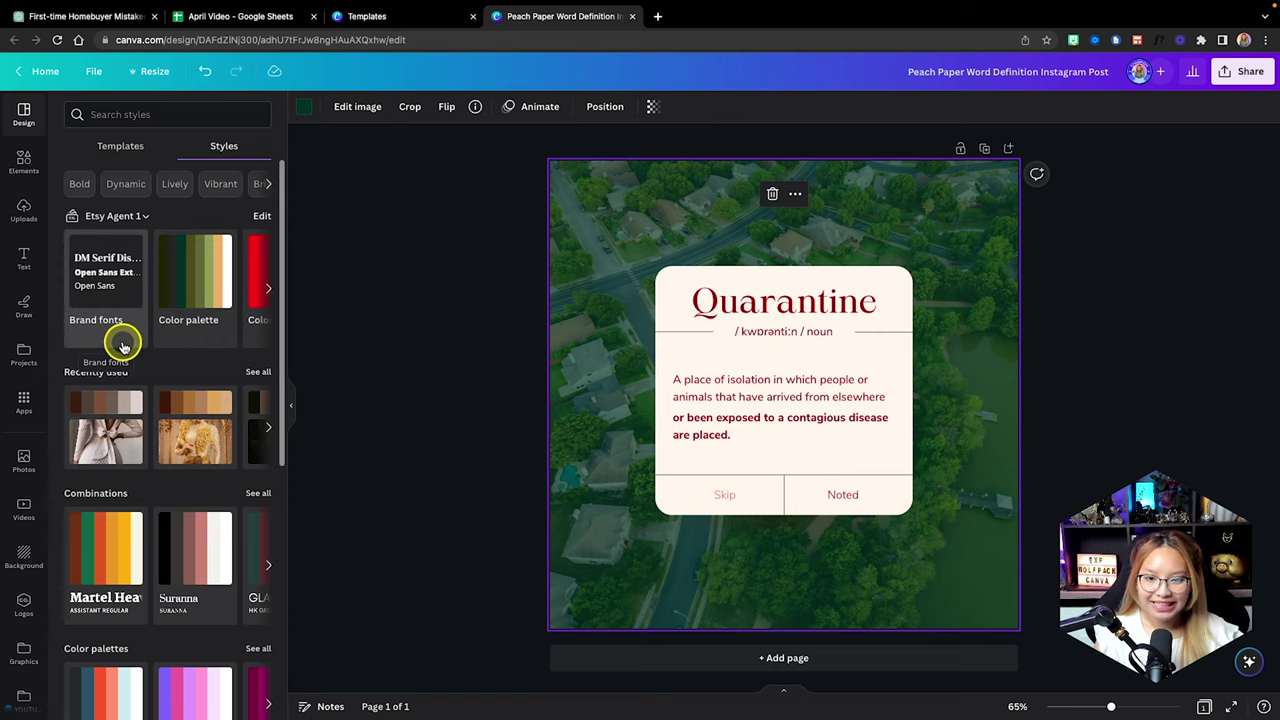
pyautogui.click(146, 215)
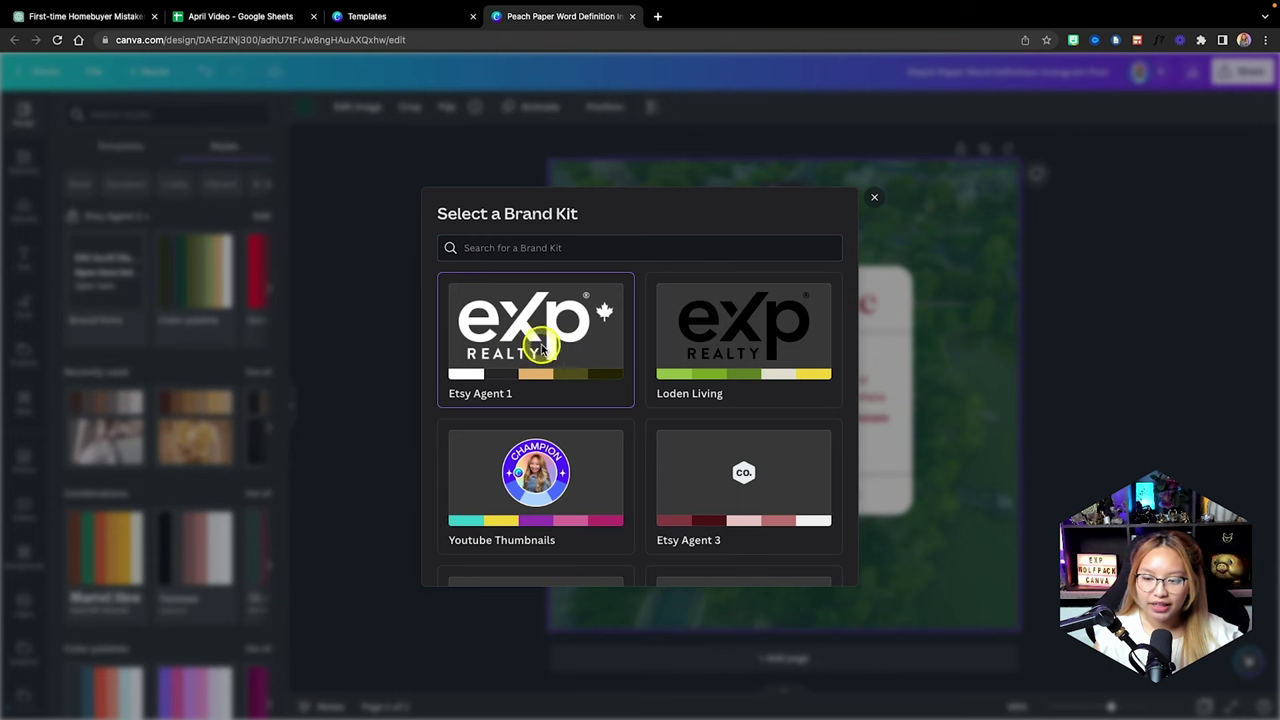
pyautogui.click(876, 200)
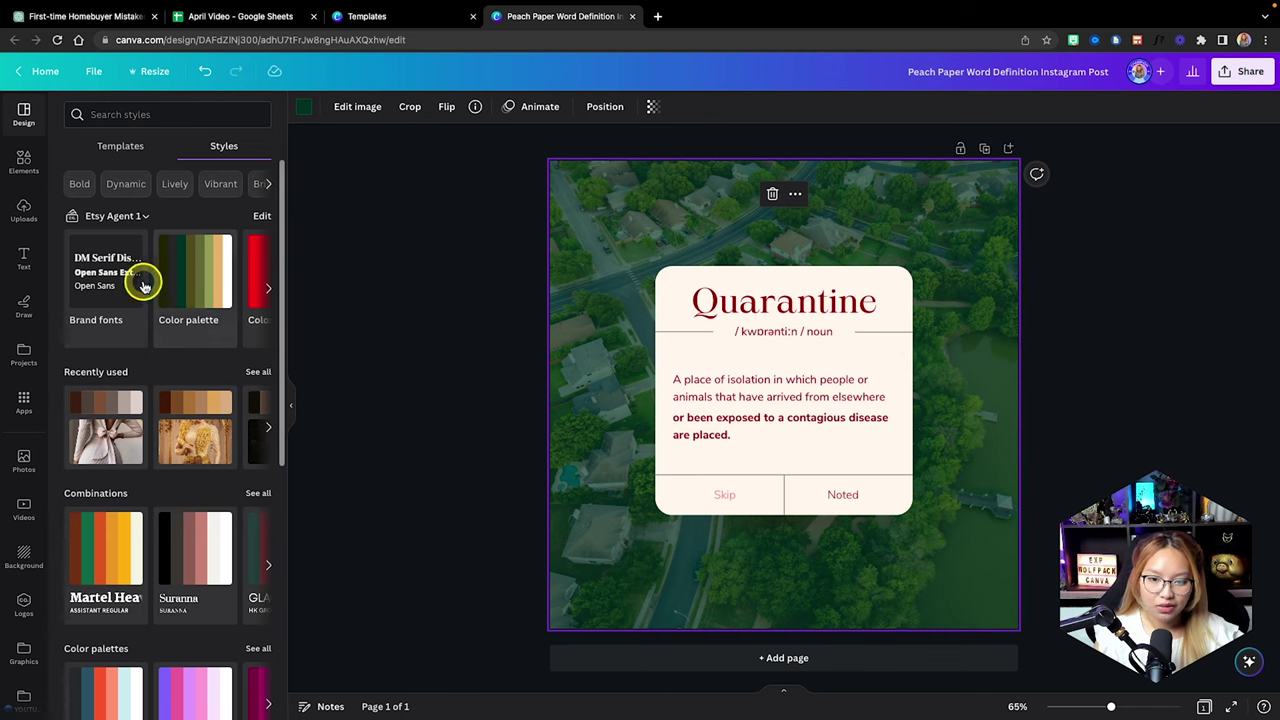
pyautogui.hscroll(1, 175, 285)
pyautogui.hscroll(1, 175, 285)
# Cycle the brand colour palette until a dark photo overlay with a white card appears
pyautogui.click(175, 285)
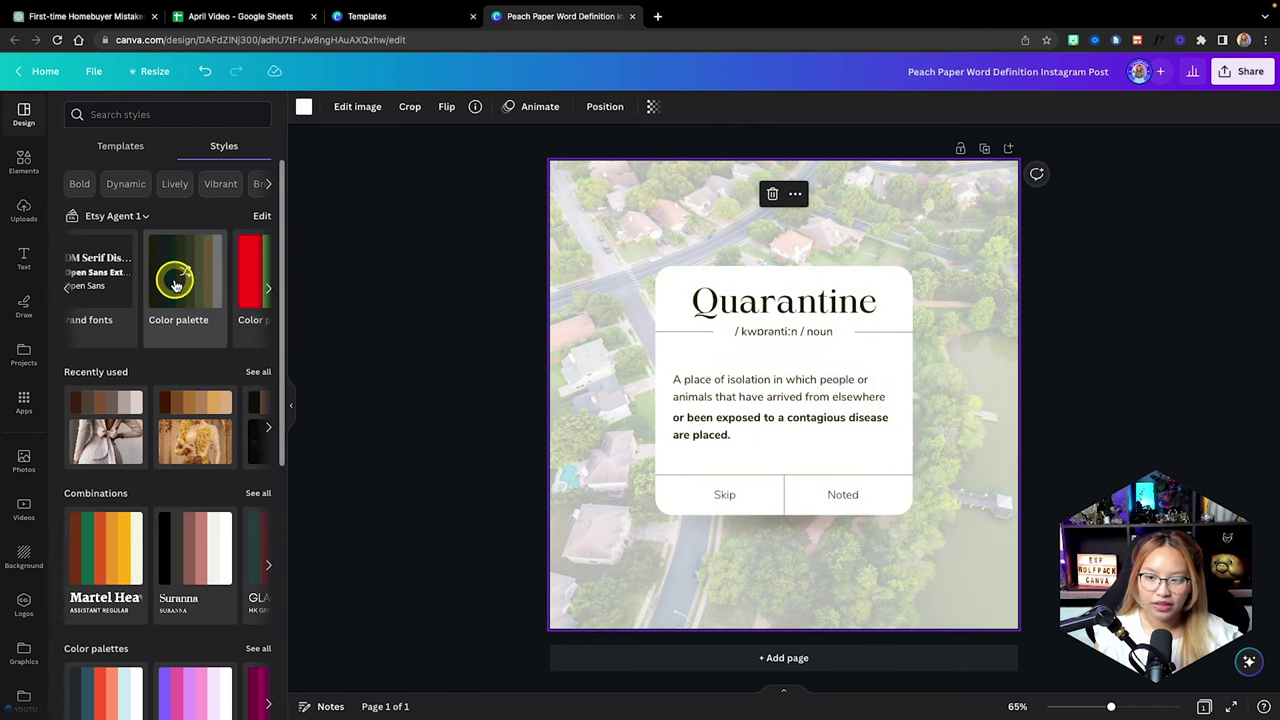
pyautogui.click(175, 285)
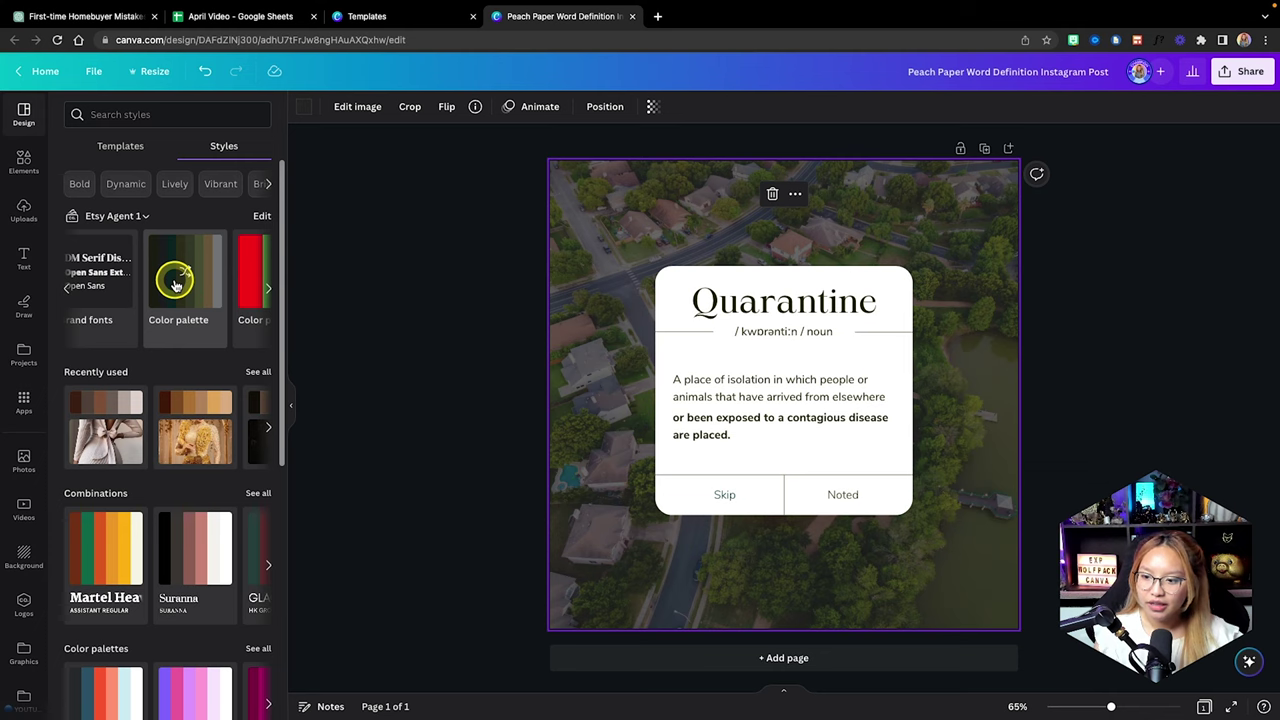
pyautogui.click(175, 285)
pyautogui.click(175, 285)
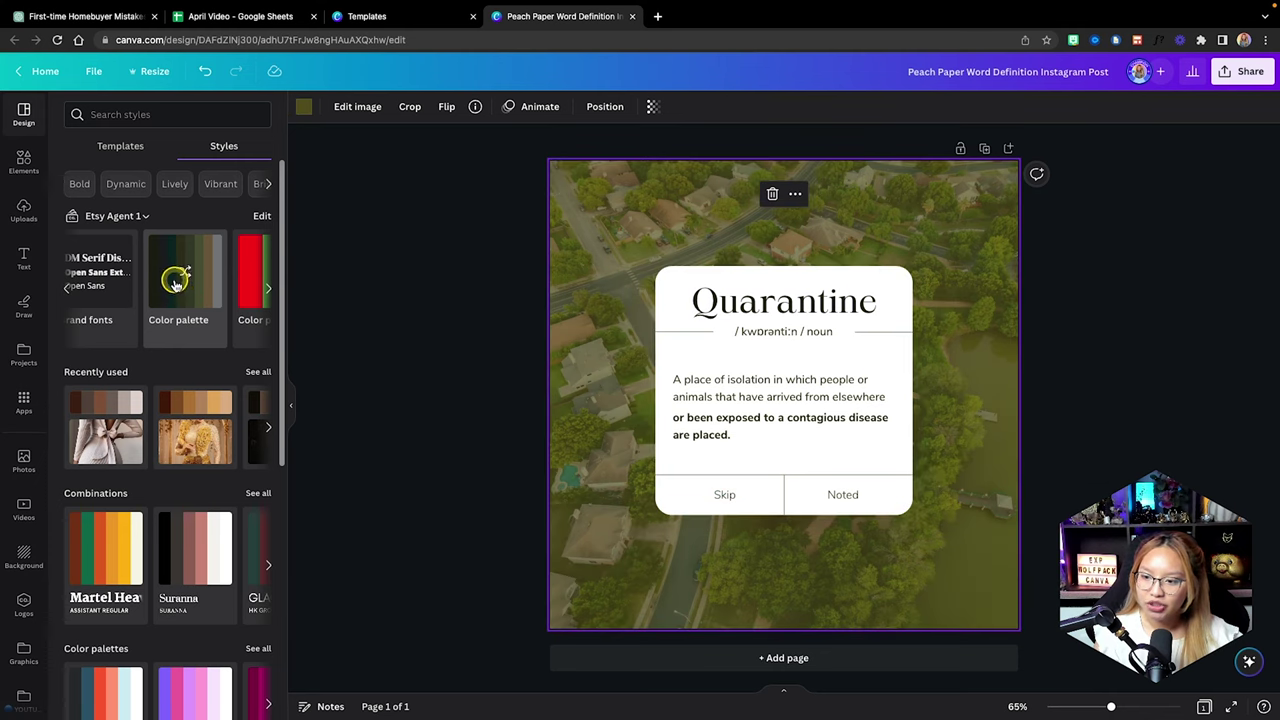
pyautogui.click(175, 285)
pyautogui.click(175, 285)
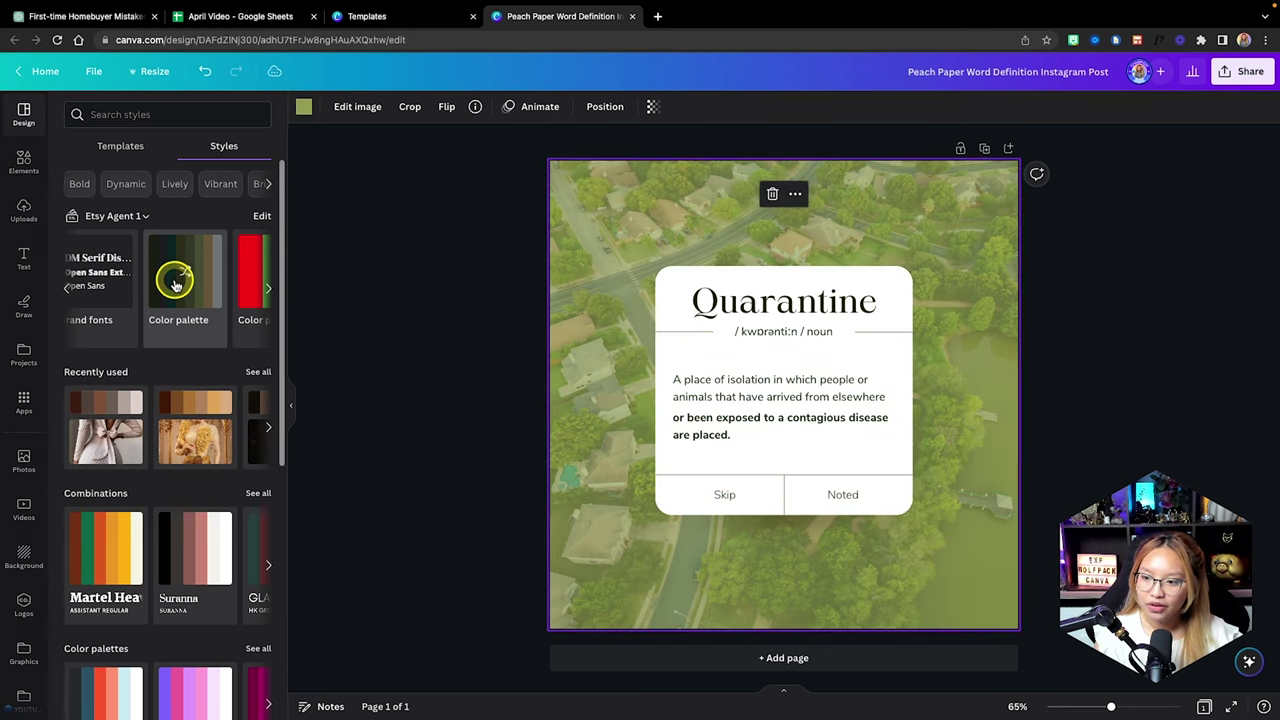
pyautogui.click(175, 285)
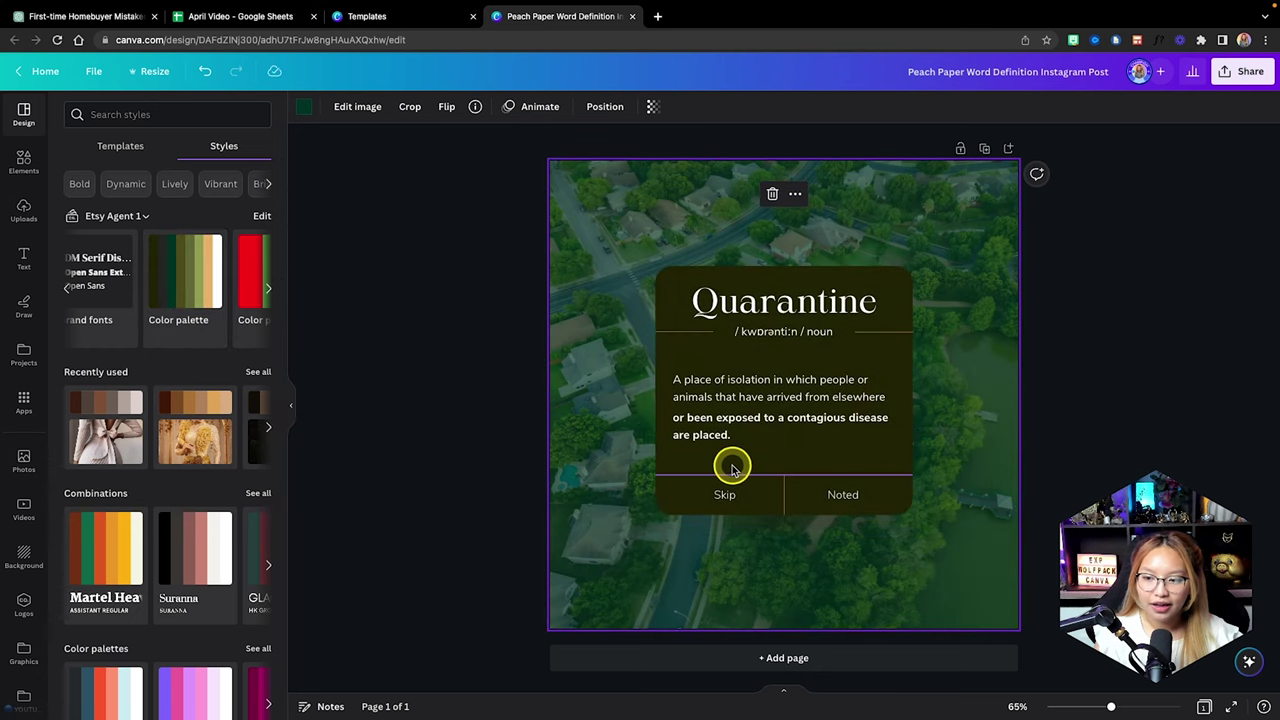
pyautogui.click(170, 280)
pyautogui.click(170, 280)
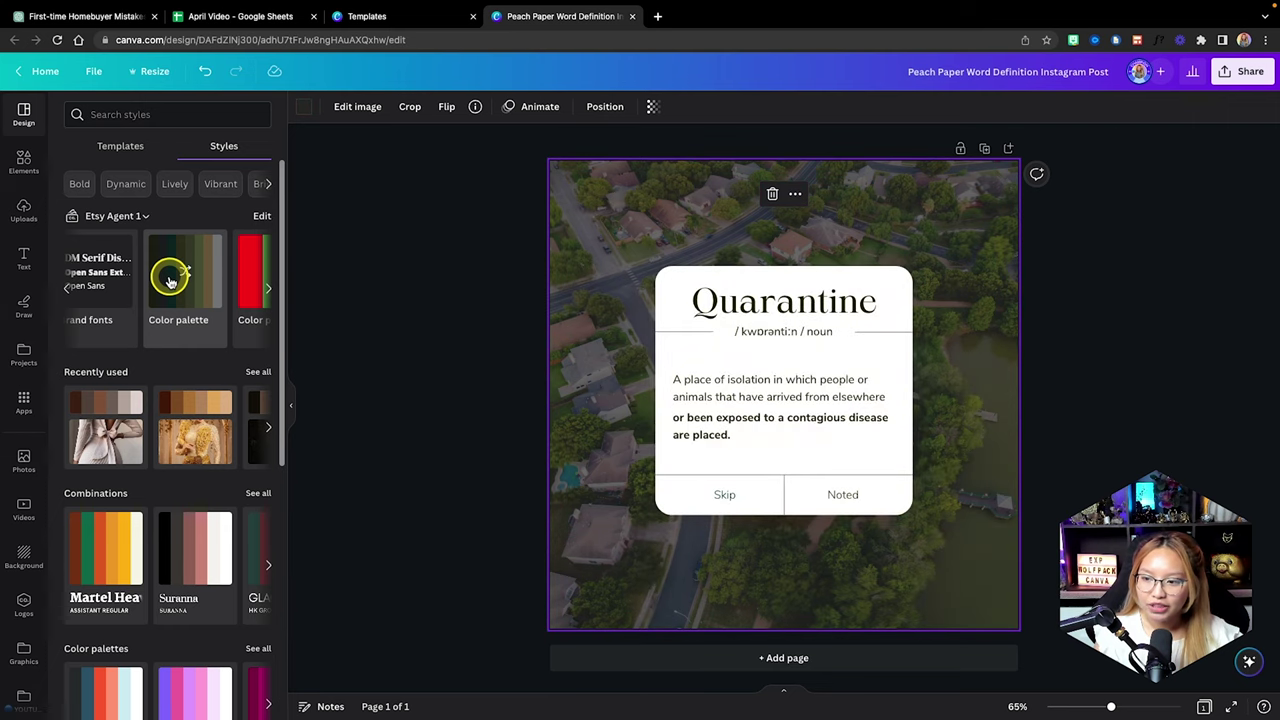
pyautogui.click(170, 280)
pyautogui.click(170, 280)
pyautogui.click(170, 280)
# Colour the Quarantine title dark green and delete the bold second definition line
pyautogui.click(1137, 376)
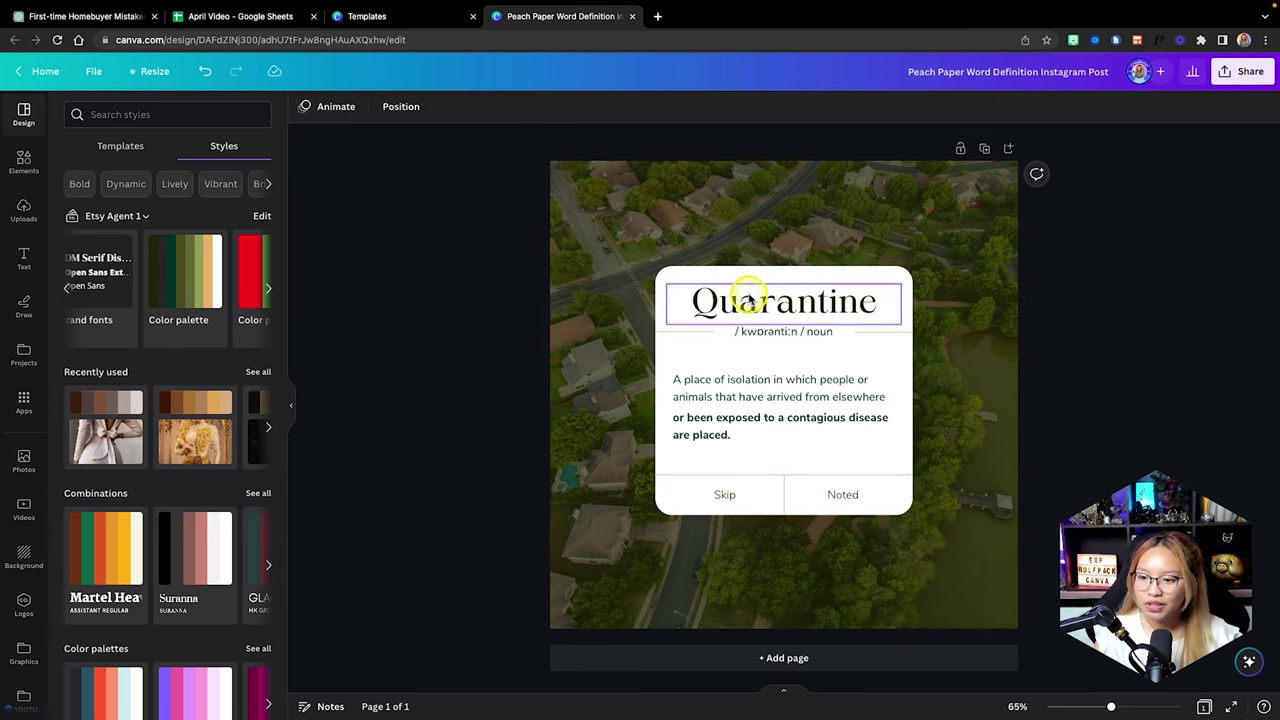
pyautogui.click(752, 302)
pyautogui.click(504, 108)
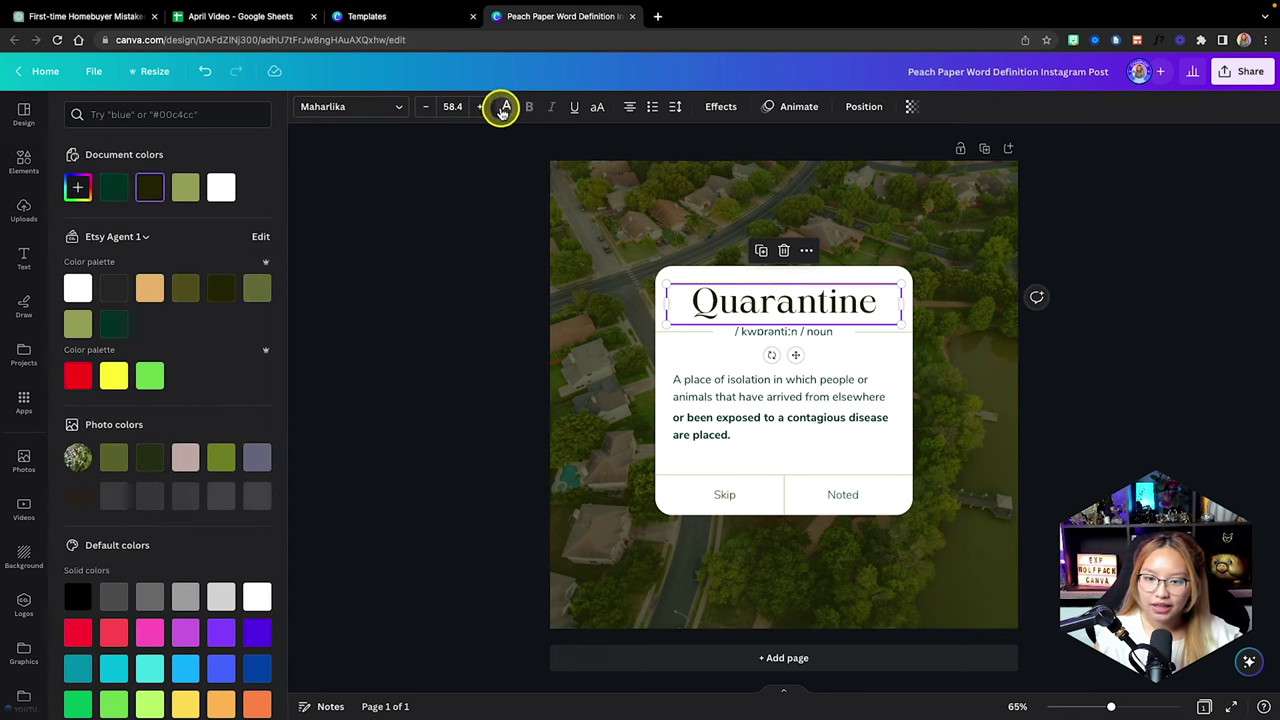
pyautogui.click(114, 187)
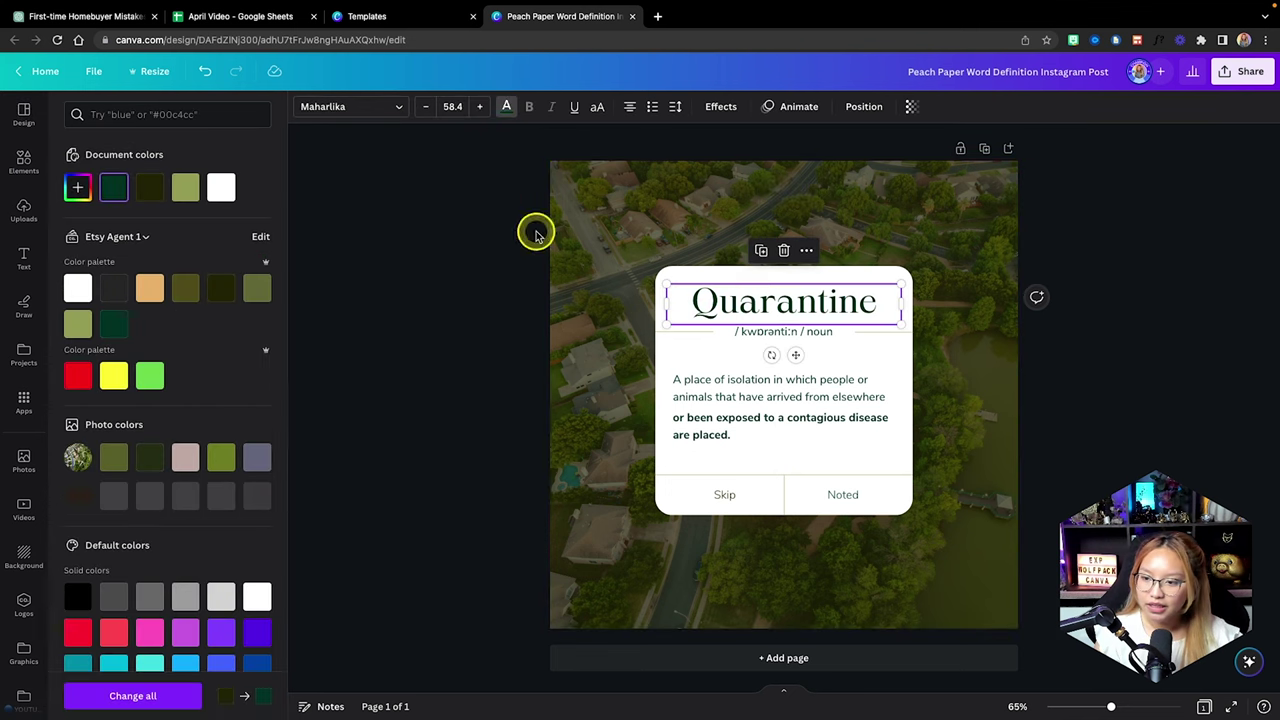
pyautogui.click(715, 420)
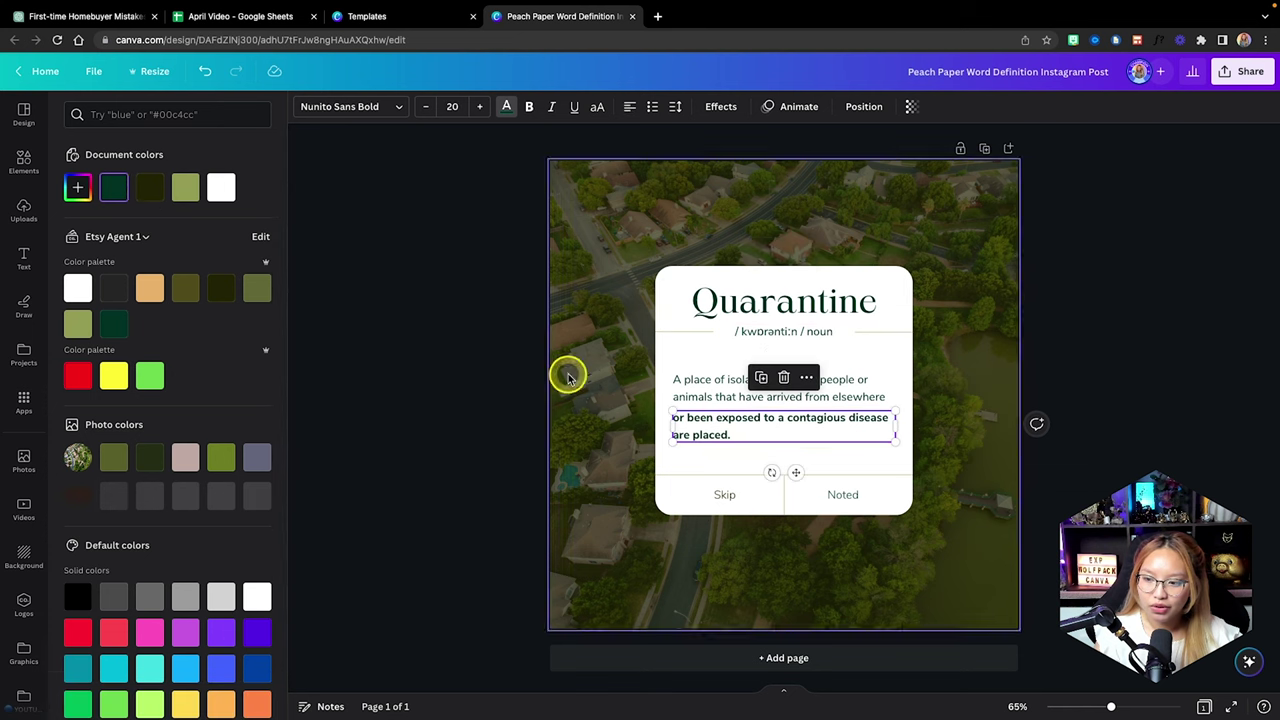
pyautogui.press('Delete')
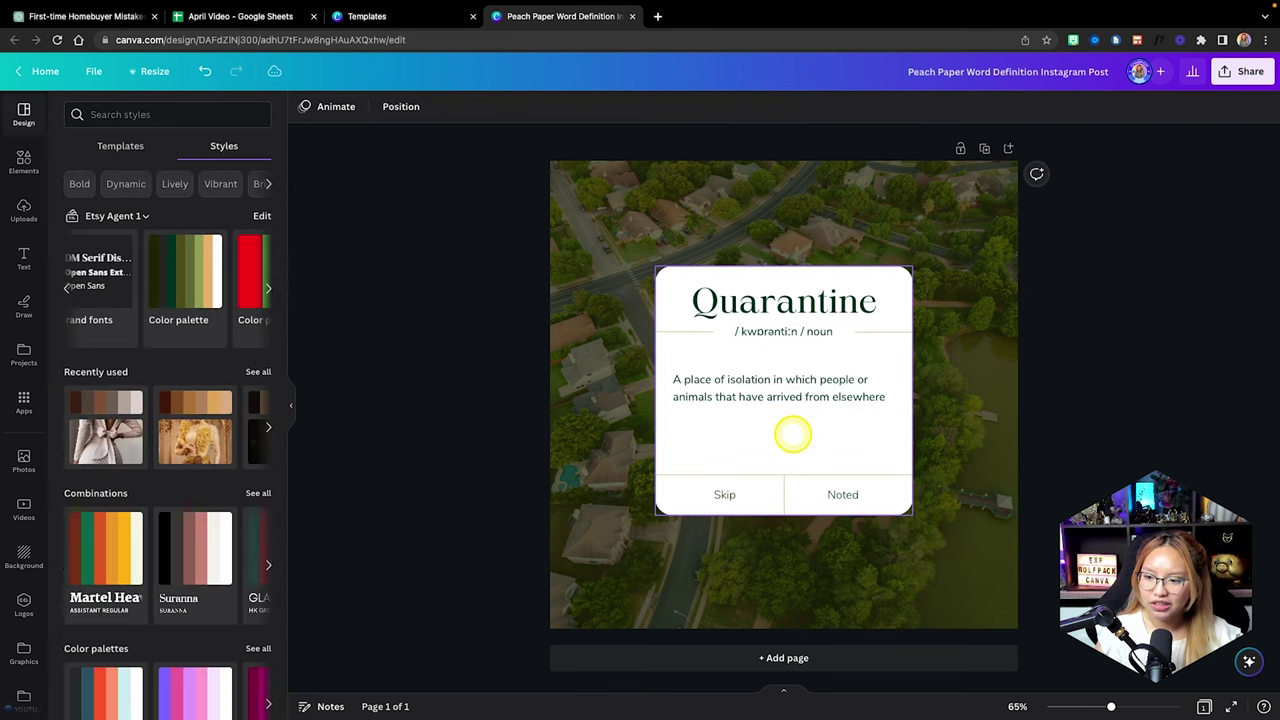
# Browse colour, font and text style options for the Noted label
pyautogui.click(850, 495)
pyautogui.click(507, 108)
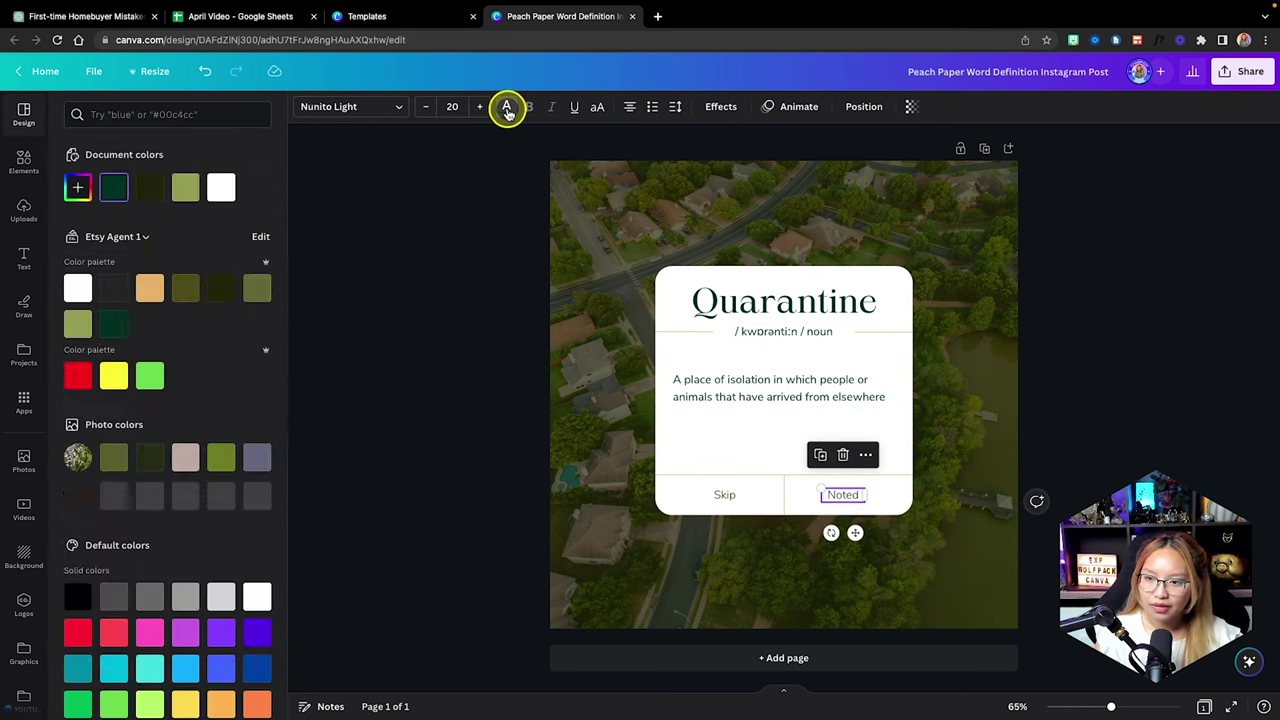
pyautogui.click(329, 106)
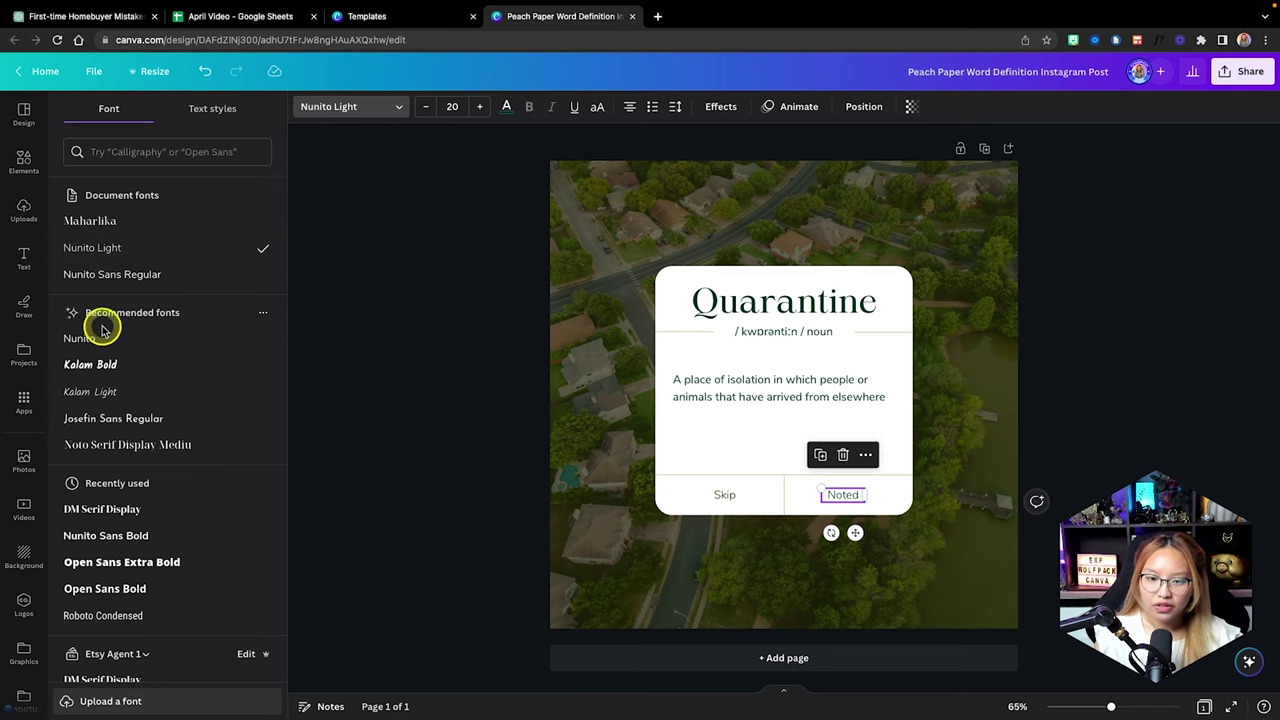
pyautogui.click(220, 109)
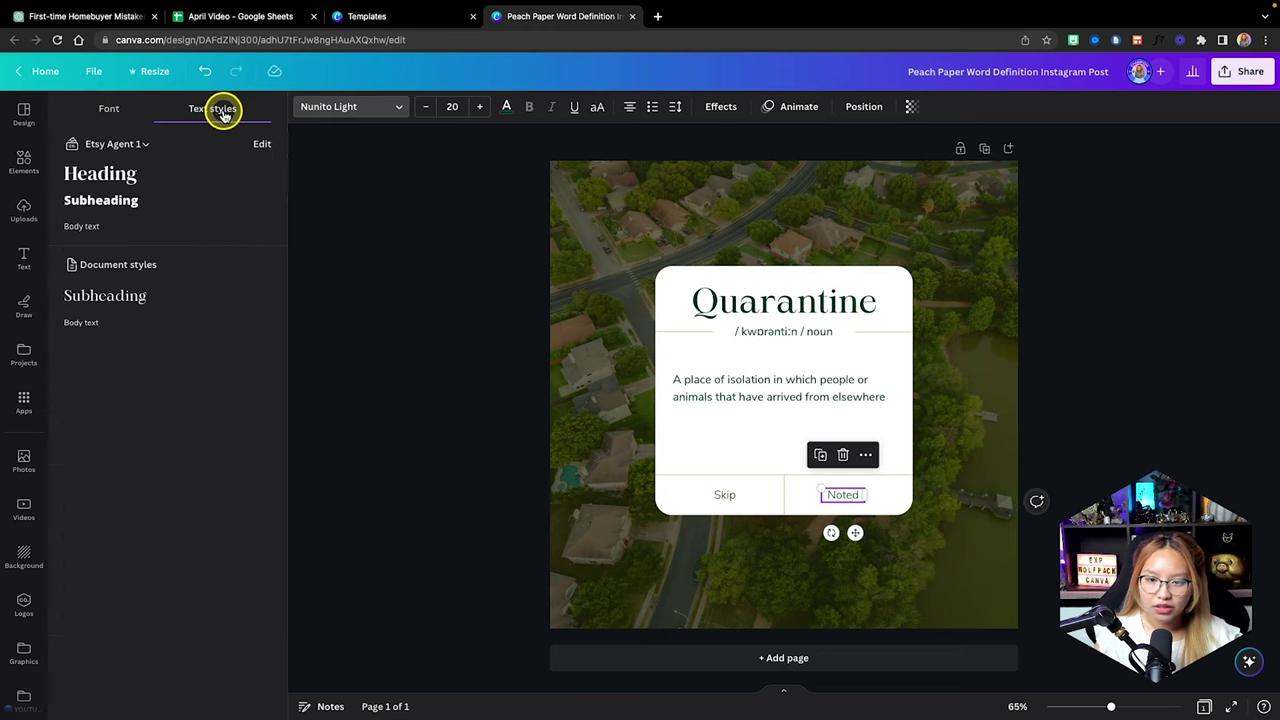
pyautogui.click(109, 112)
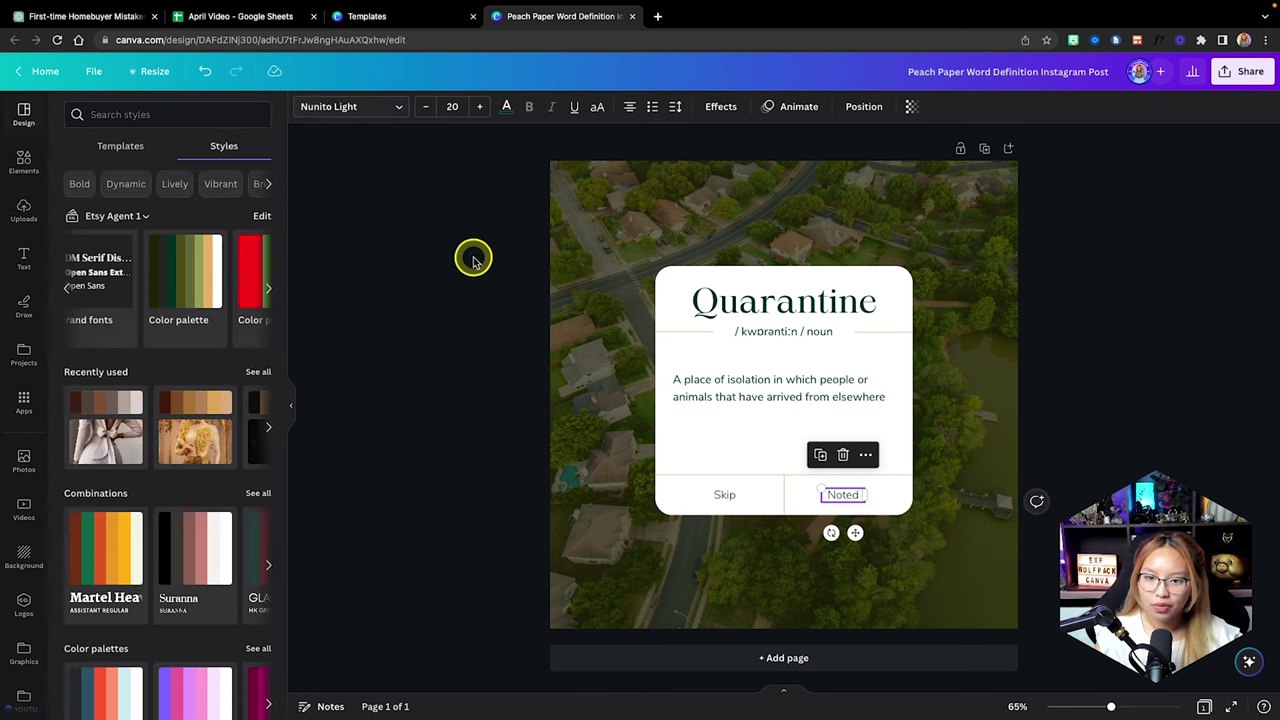
# Apply the brand fonts and make the Noted label bold at about 26 pt
pyautogui.hscroll(-1, 140, 263)
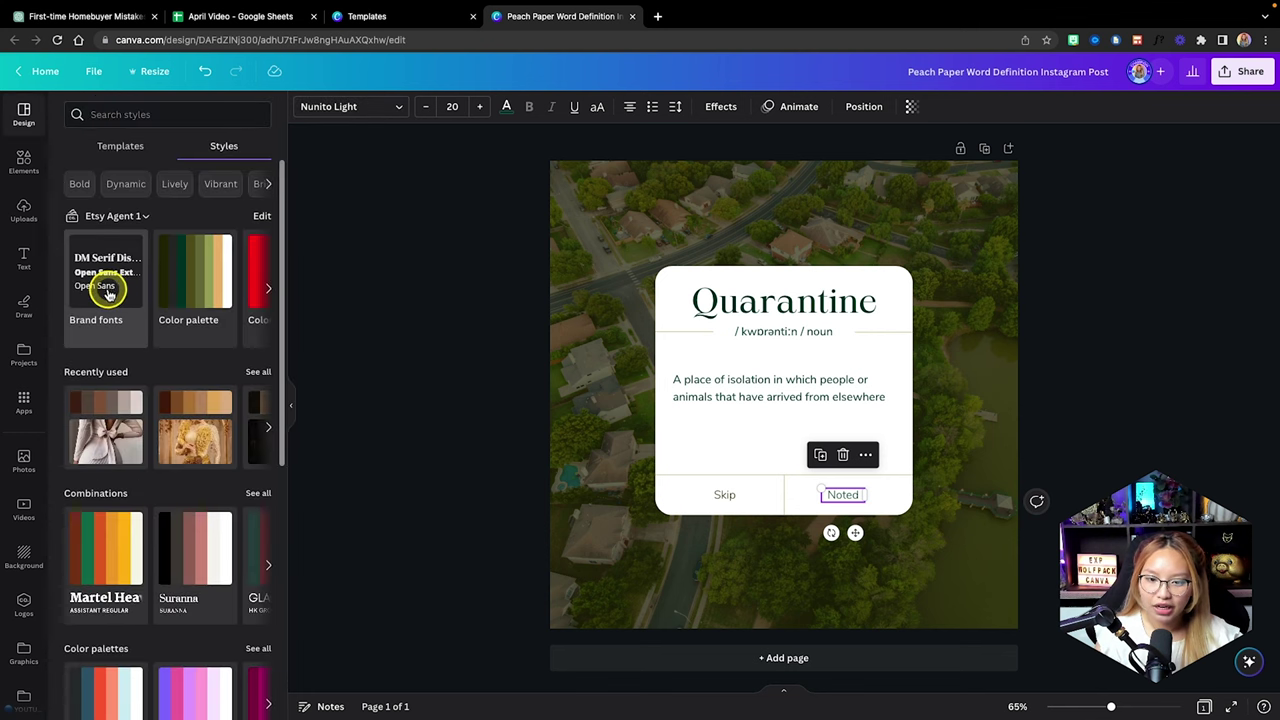
pyautogui.click(105, 280)
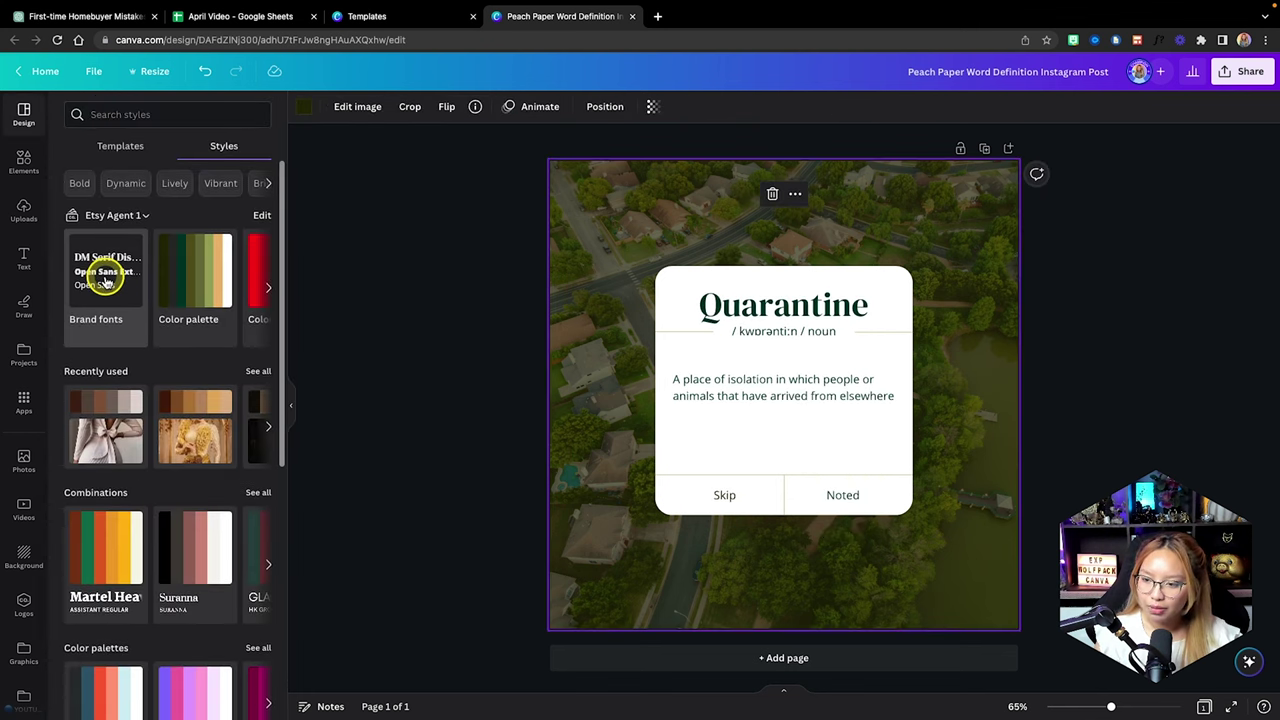
pyautogui.click(838, 495)
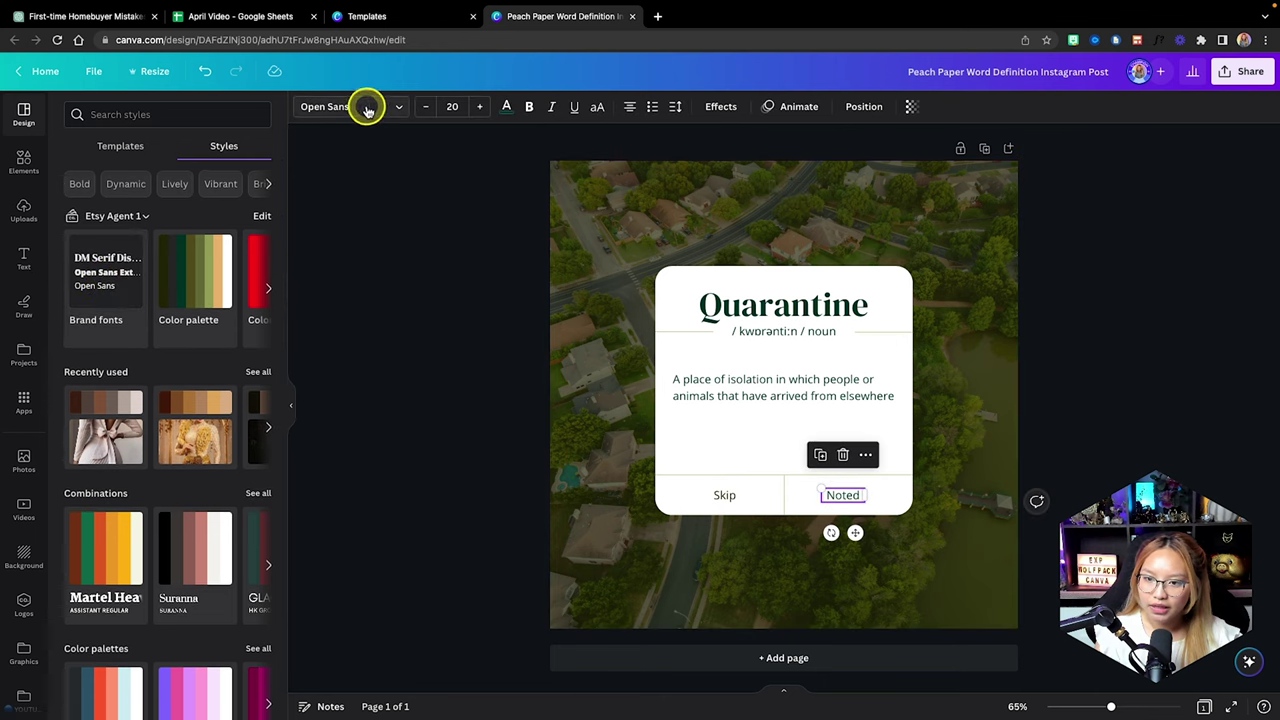
pyautogui.click(528, 108)
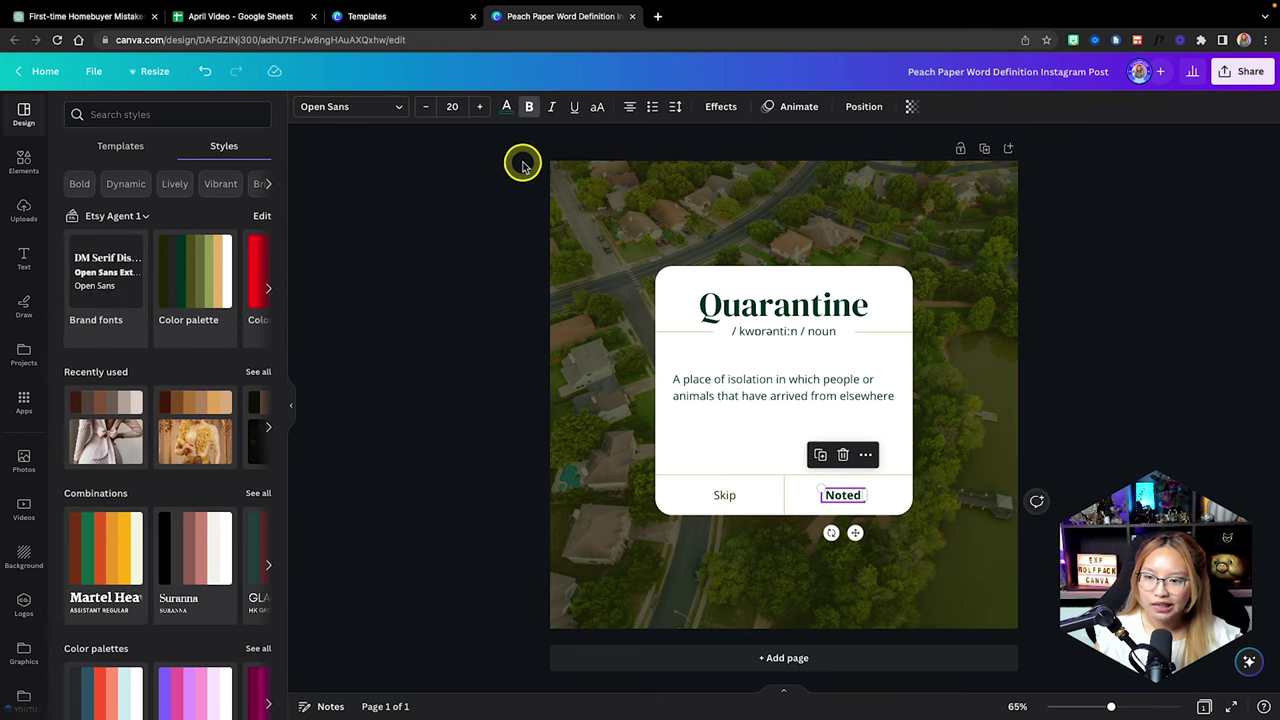
pyautogui.moveTo(817, 484); pyautogui.dragTo(803, 480)
pyautogui.moveTo(849, 529); pyautogui.dragTo(858, 528)
pyautogui.click(1155, 468)
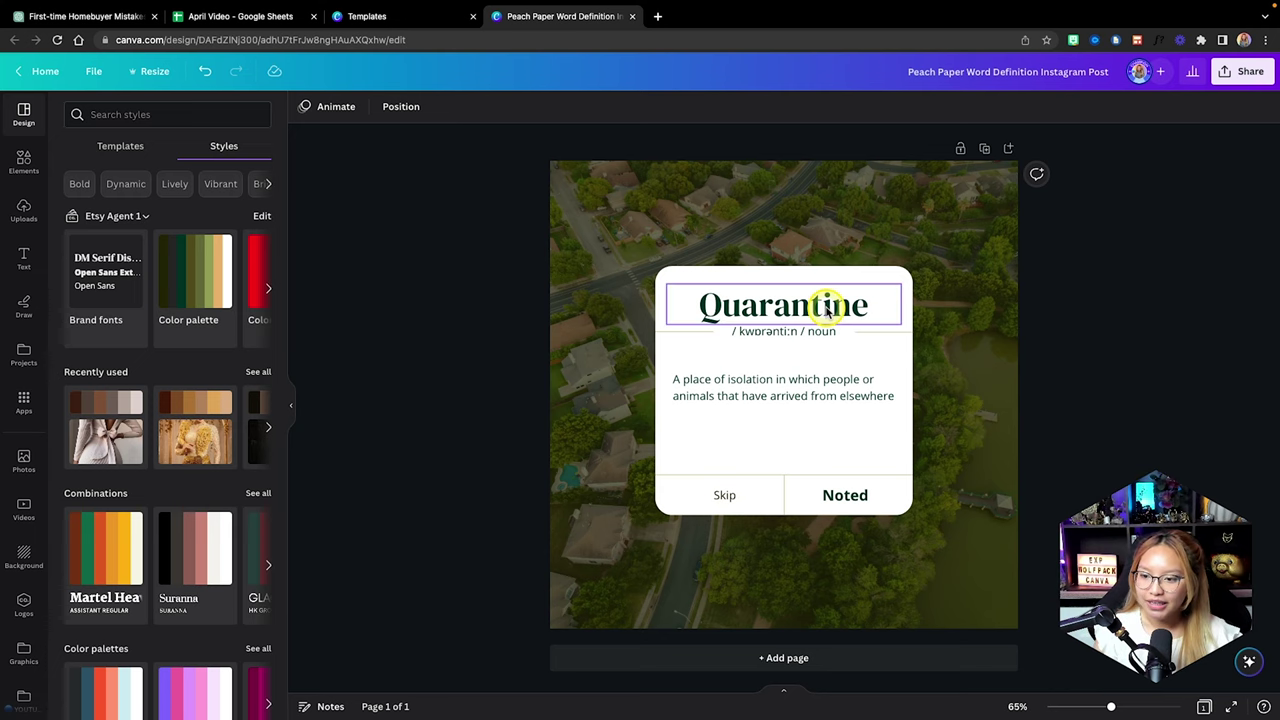
# Change the phonetic line to 'real estate 101', nudging the definition and title up slightly
pyautogui.moveTo(780, 385); pyautogui.dragTo(784, 372)
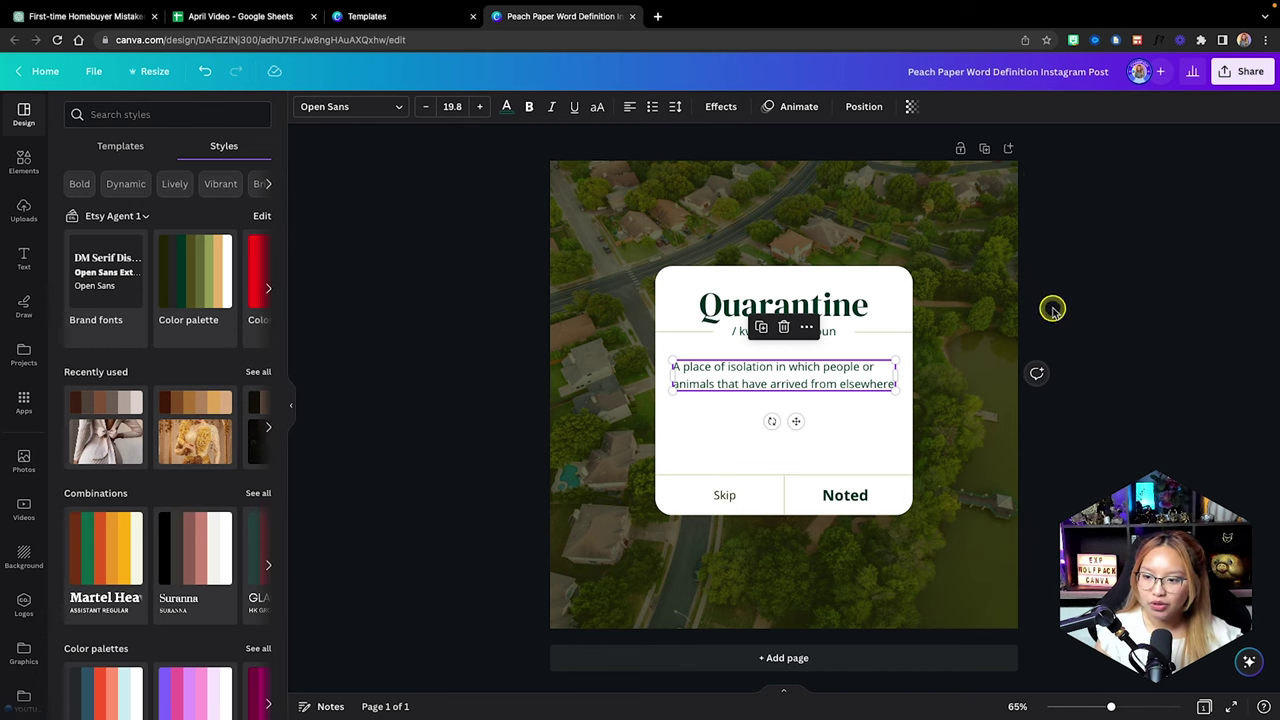
pyautogui.click(1117, 318)
pyautogui.scroll(2, 1117, 318)
pyautogui.doubleClick(786, 337)
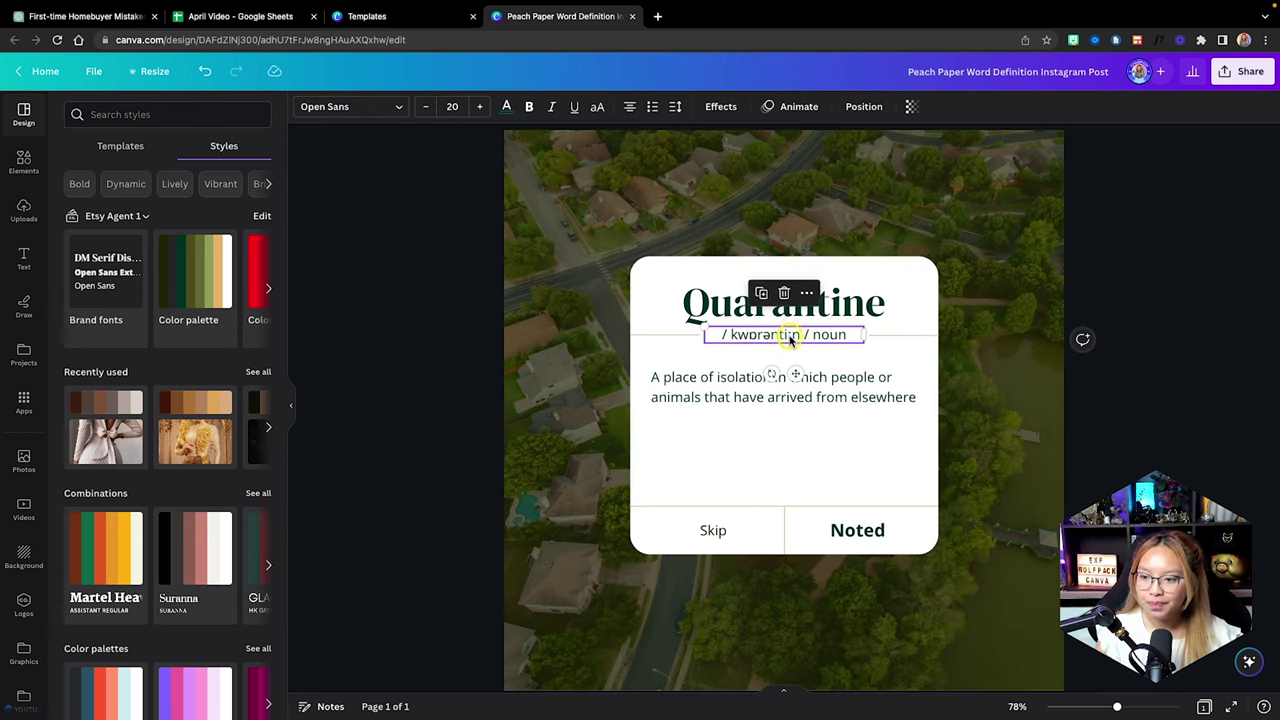
pyautogui.write('real estate 101')
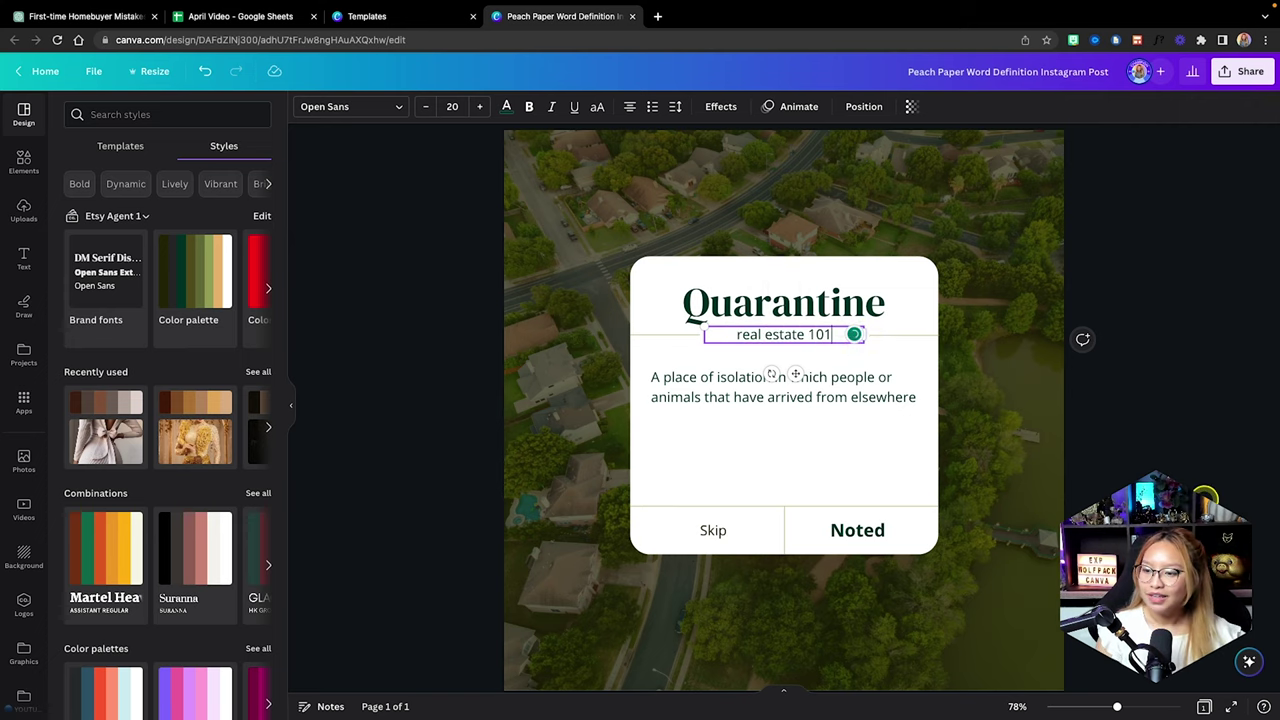
pyautogui.click(975, 418)
pyautogui.moveTo(816, 303); pyautogui.dragTo(810, 291)
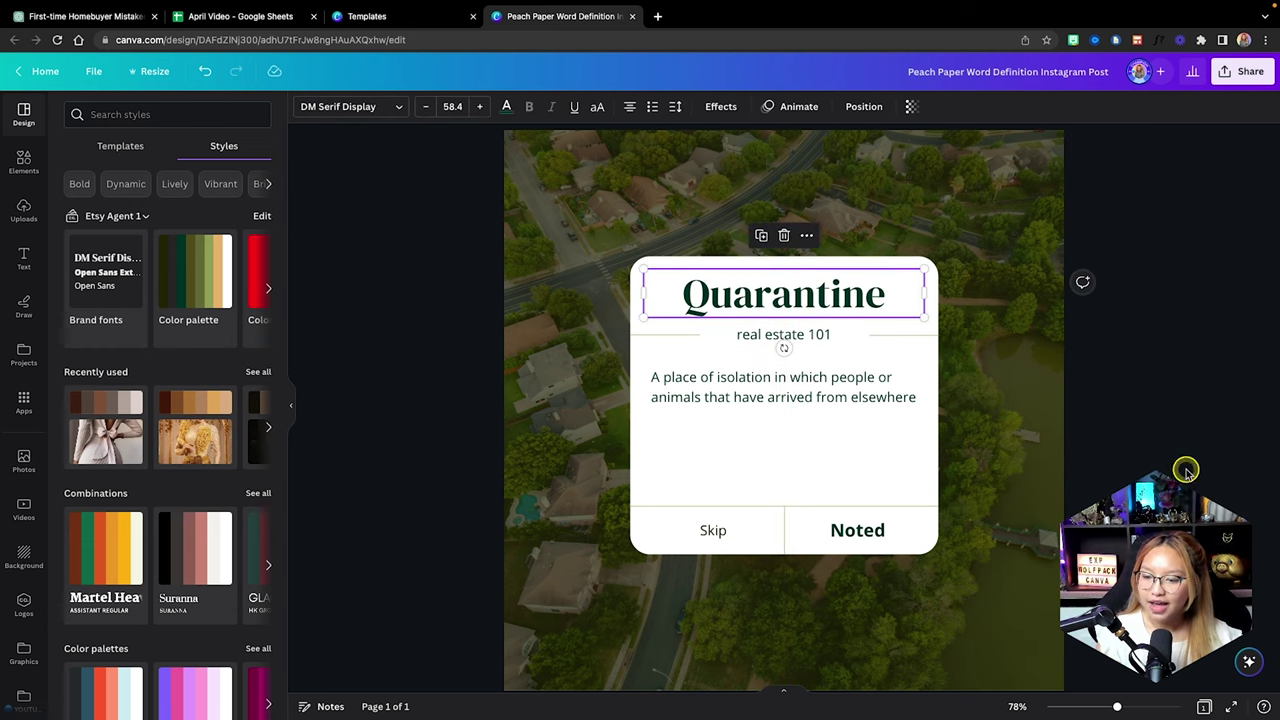
pyautogui.click(1110, 488)
# Launch Bulk create from the Apps panel's More from Canva section
pyautogui.scroll(-2, 1110, 488)
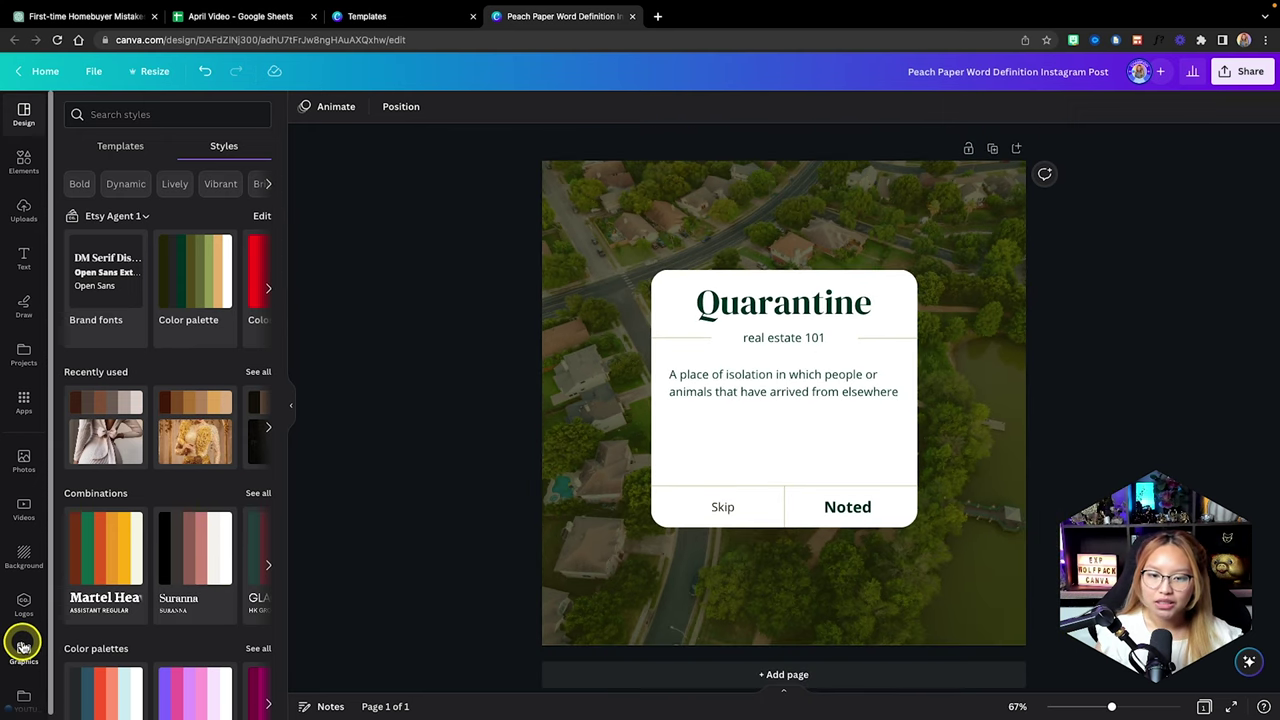
pyautogui.scroll(-1, 22, 648)
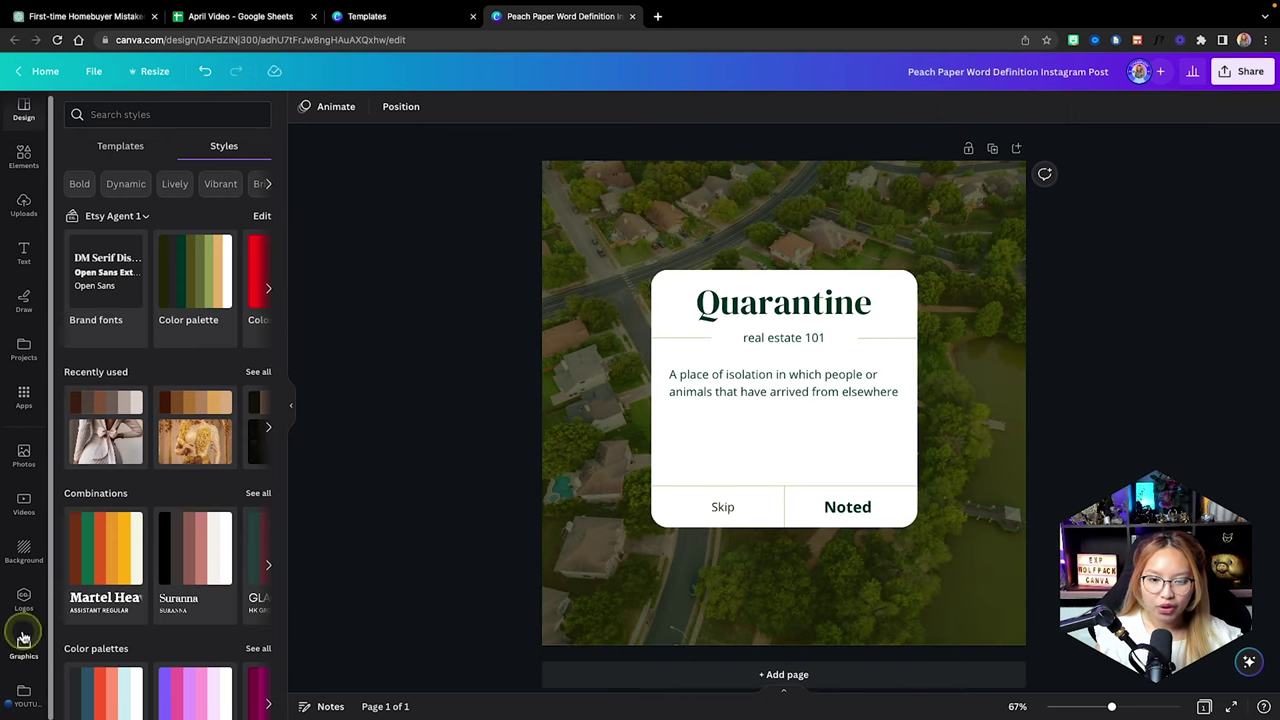
pyautogui.click(25, 398)
pyautogui.scroll(-2, 160, 540)
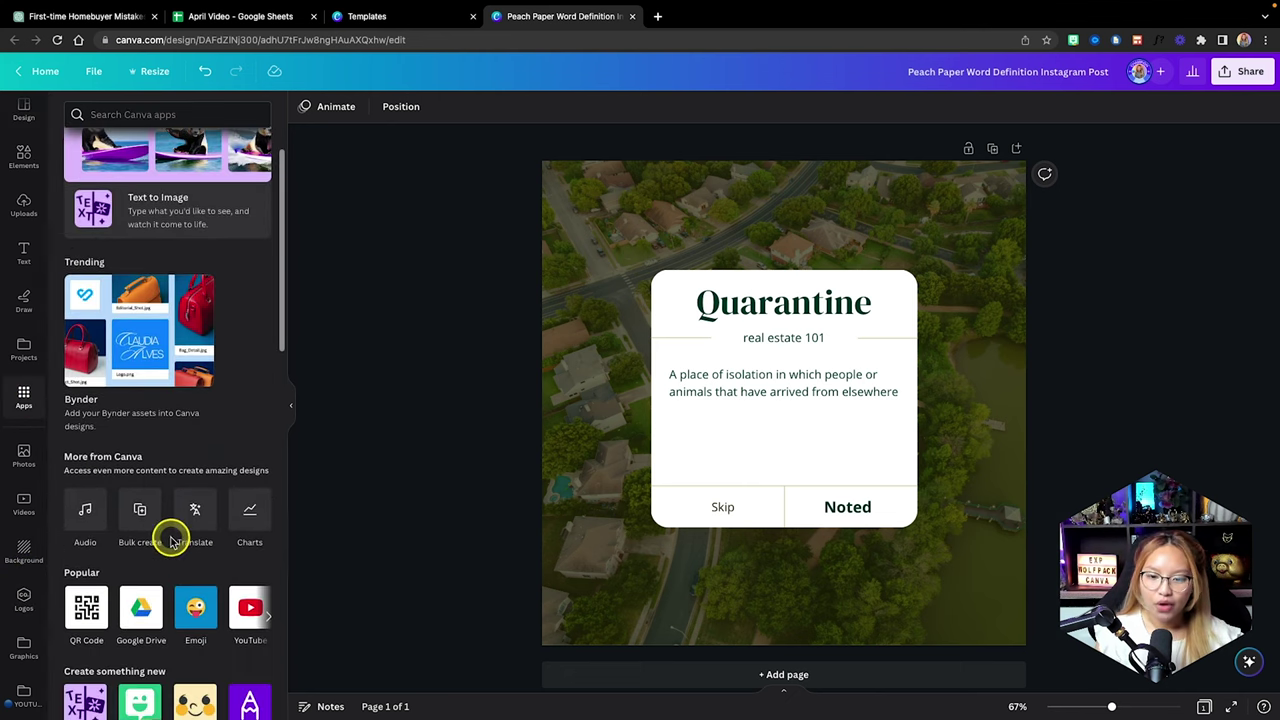
pyautogui.click(140, 518)
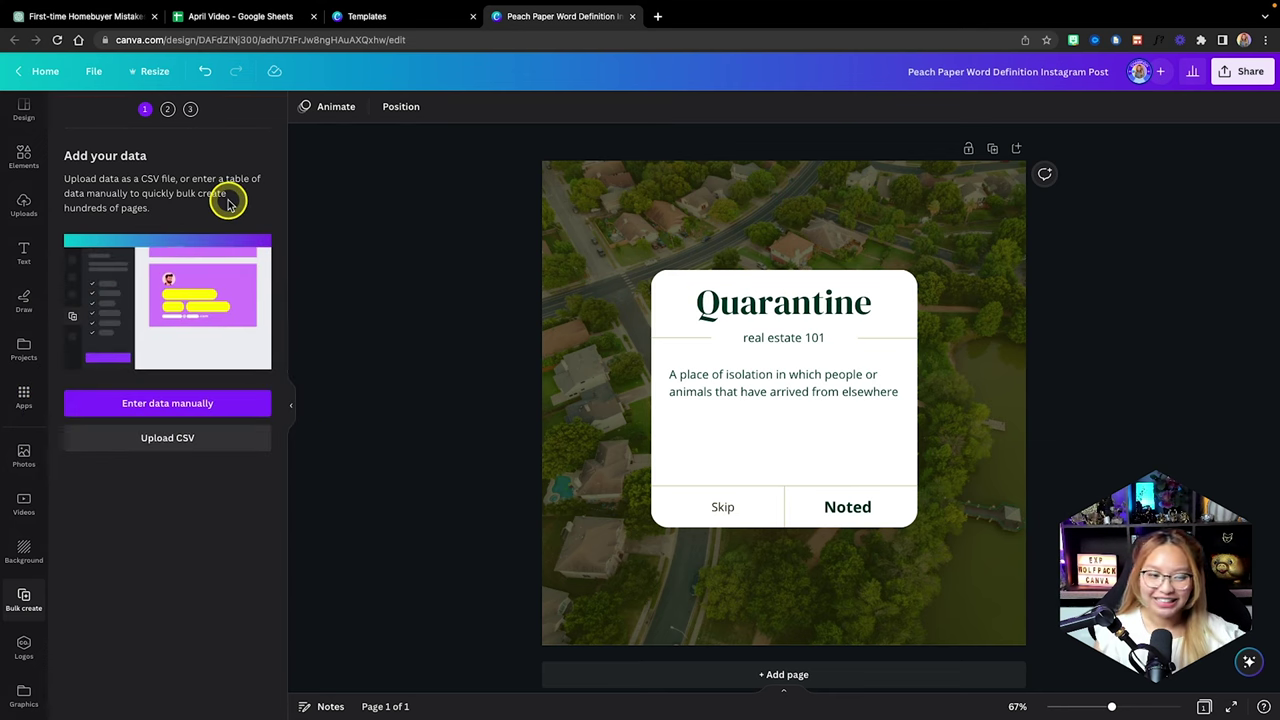
# Download Sheet3 of the April Video spreadsheet as a Comma Separated Values (.csv) file
pyautogui.click(250, 18)
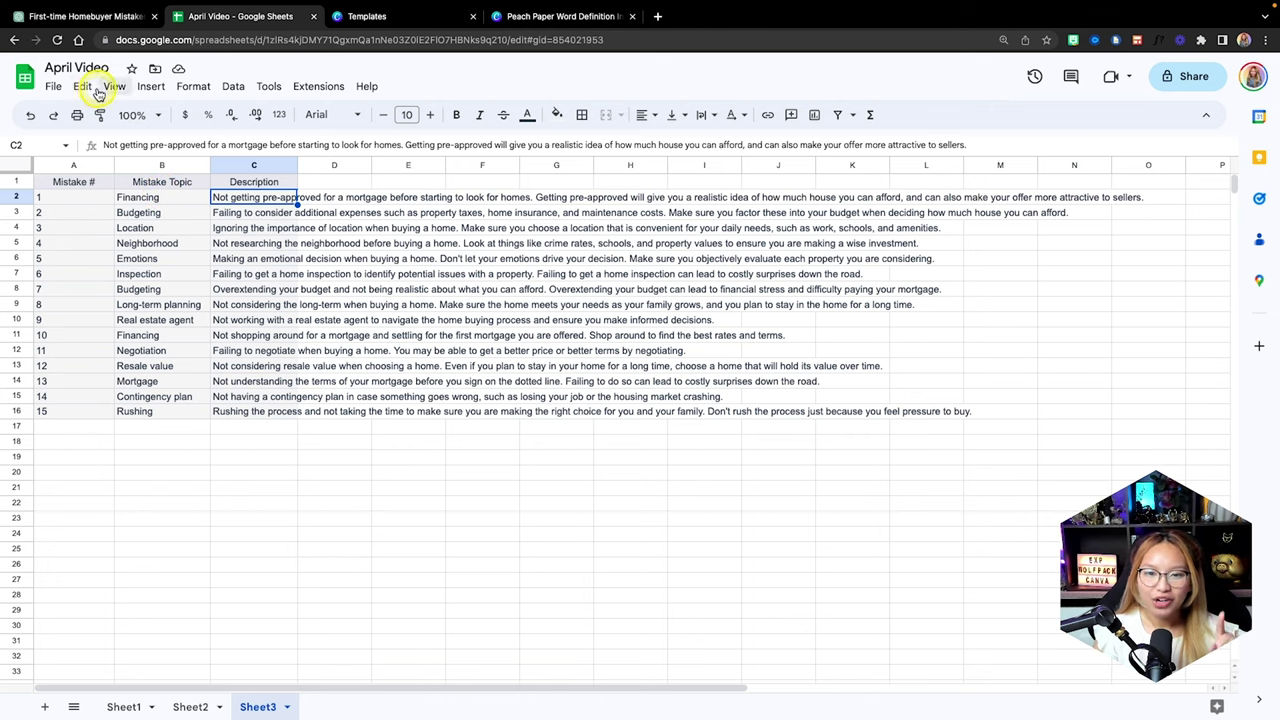
pyautogui.click(57, 88)
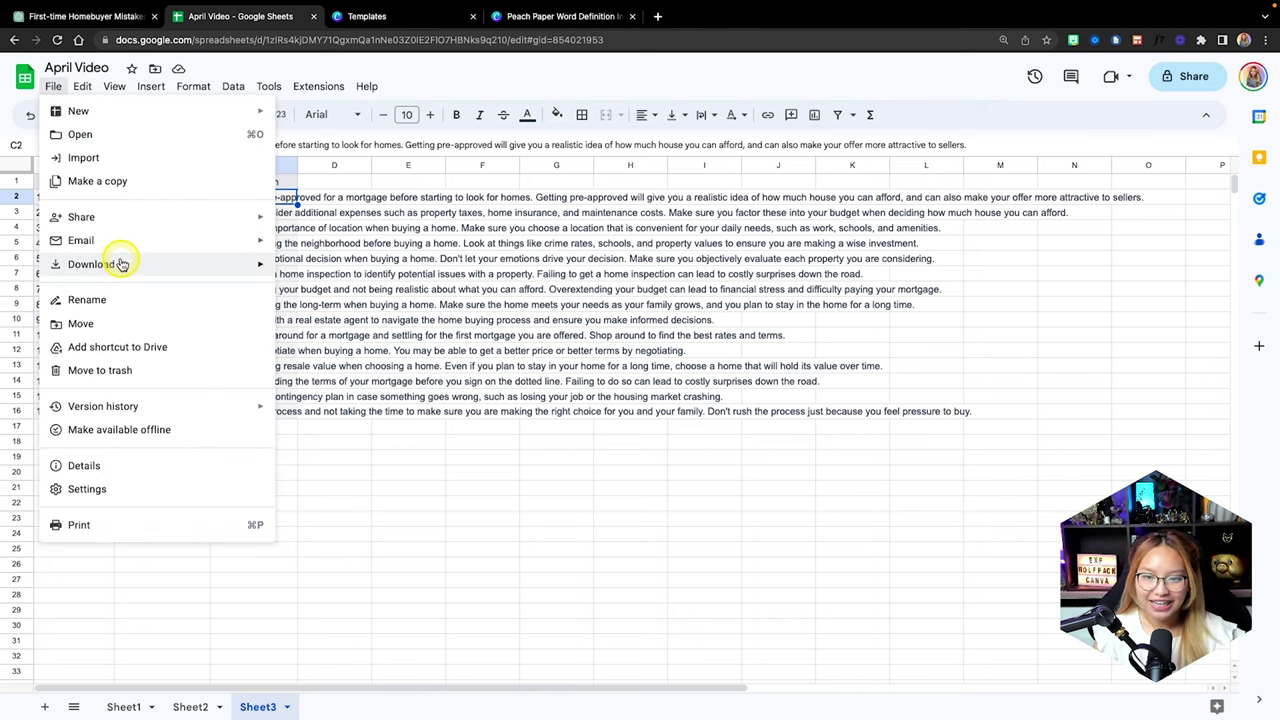
pyautogui.moveTo(120, 264)
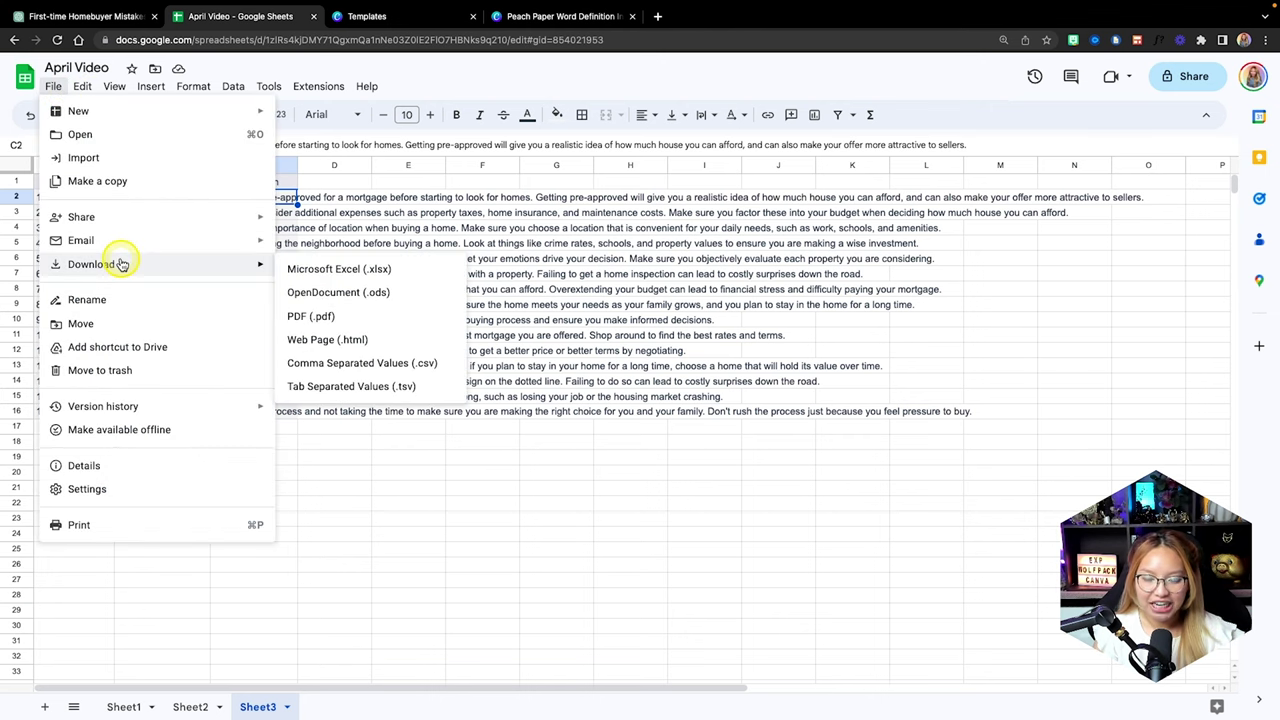
pyautogui.click(395, 366)
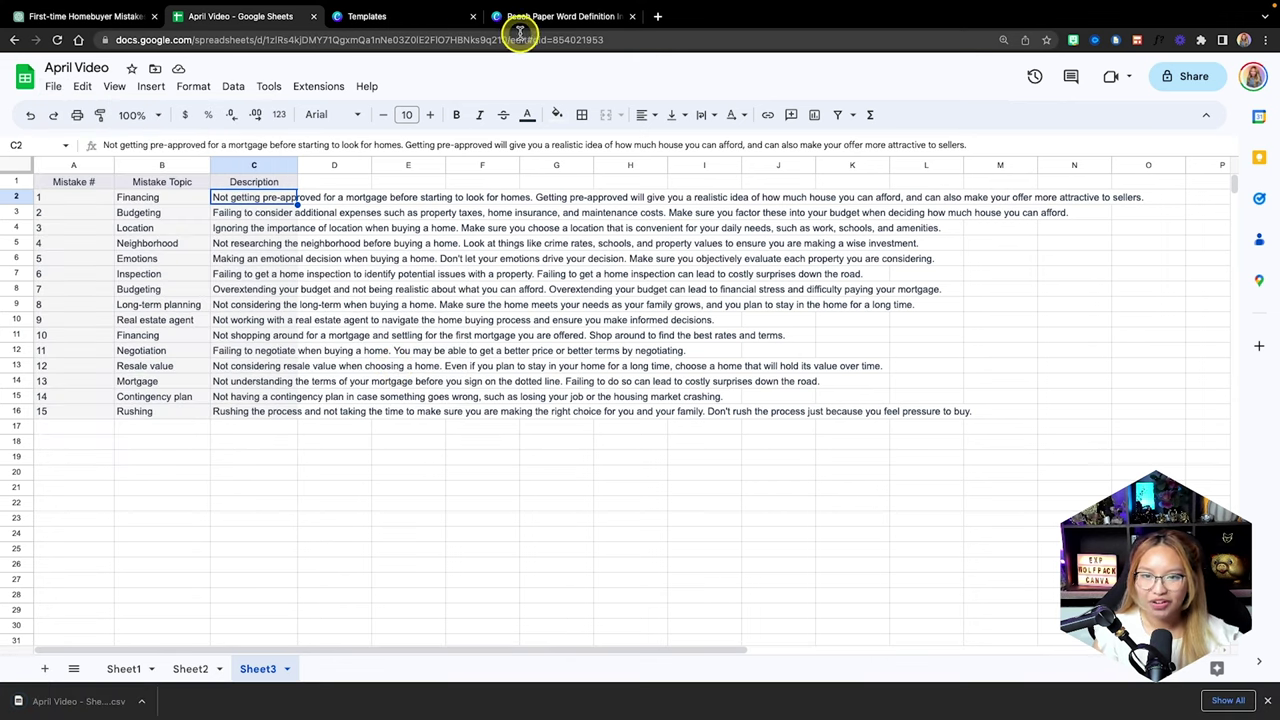
# Upload April Video - Sheet3.csv from Downloads as the Bulk create data source
pyautogui.click(424, 16)
pyautogui.click(563, 23)
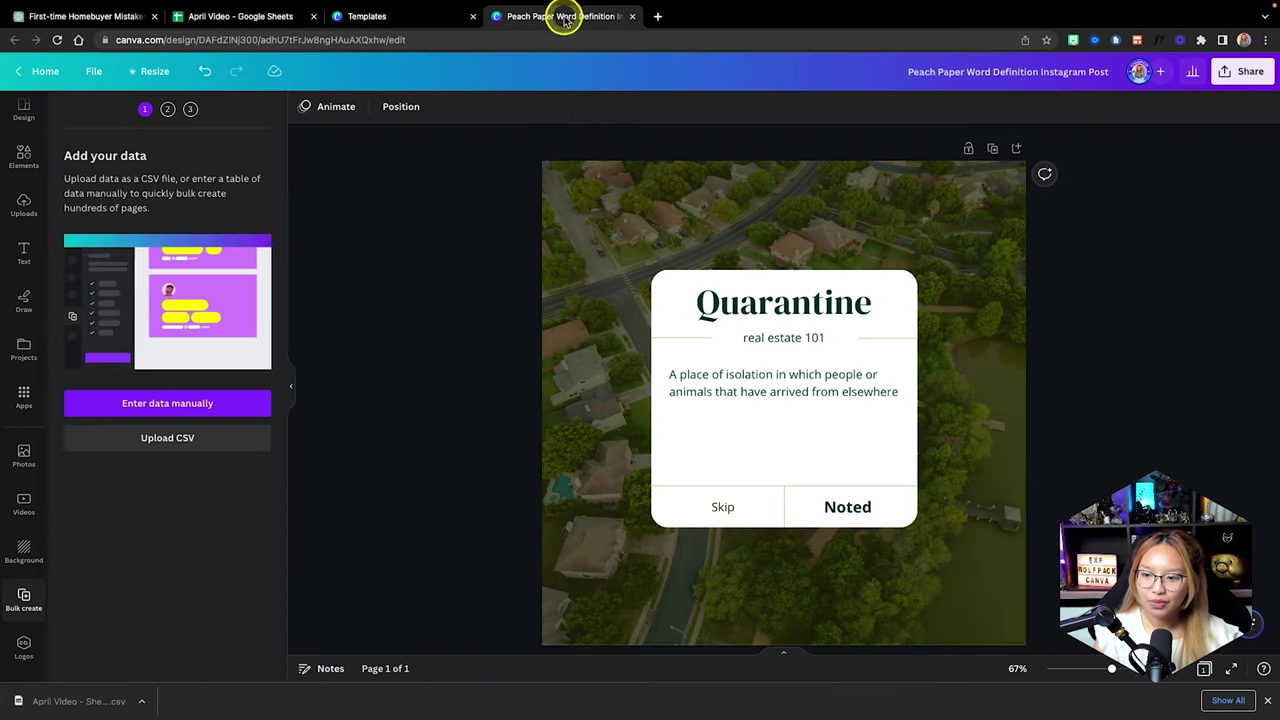
pyautogui.click(189, 449)
pyautogui.click(535, 283)
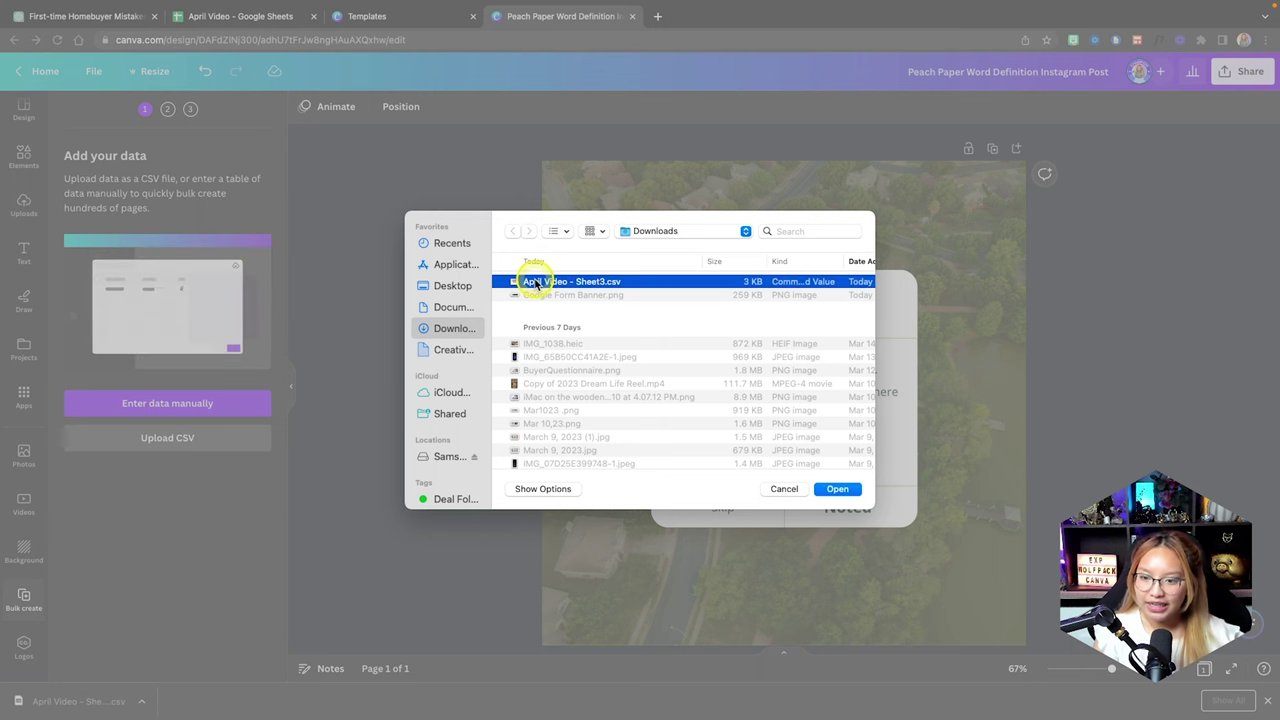
pyautogui.doubleClick(535, 283)
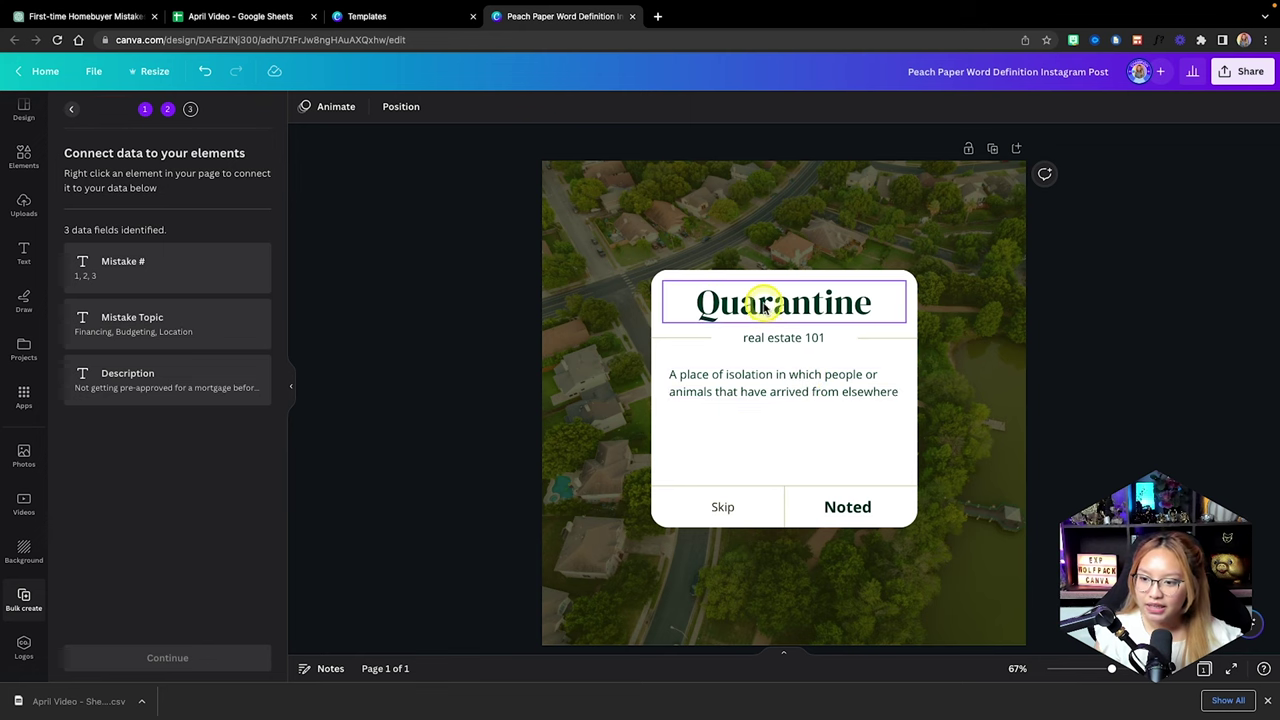
# Connect the Quarantine heading to the Mistake Topic data field
pyautogui.click(801, 309)
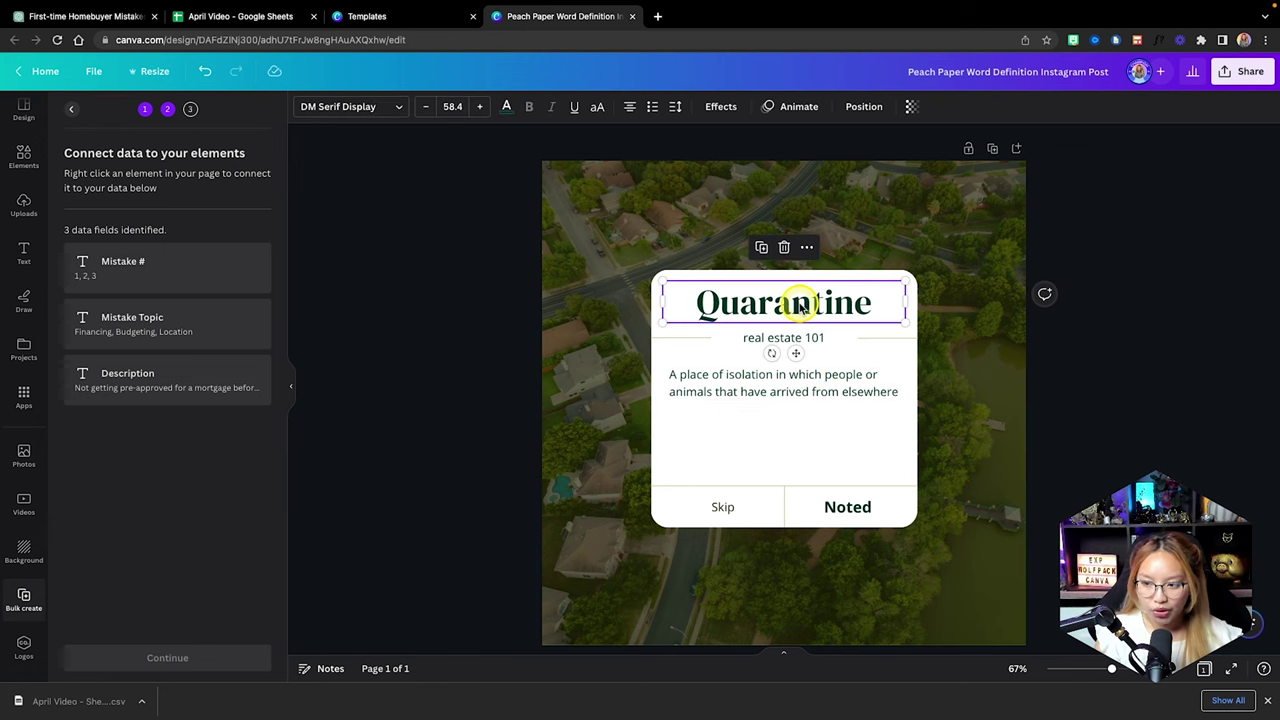
pyautogui.click(808, 249)
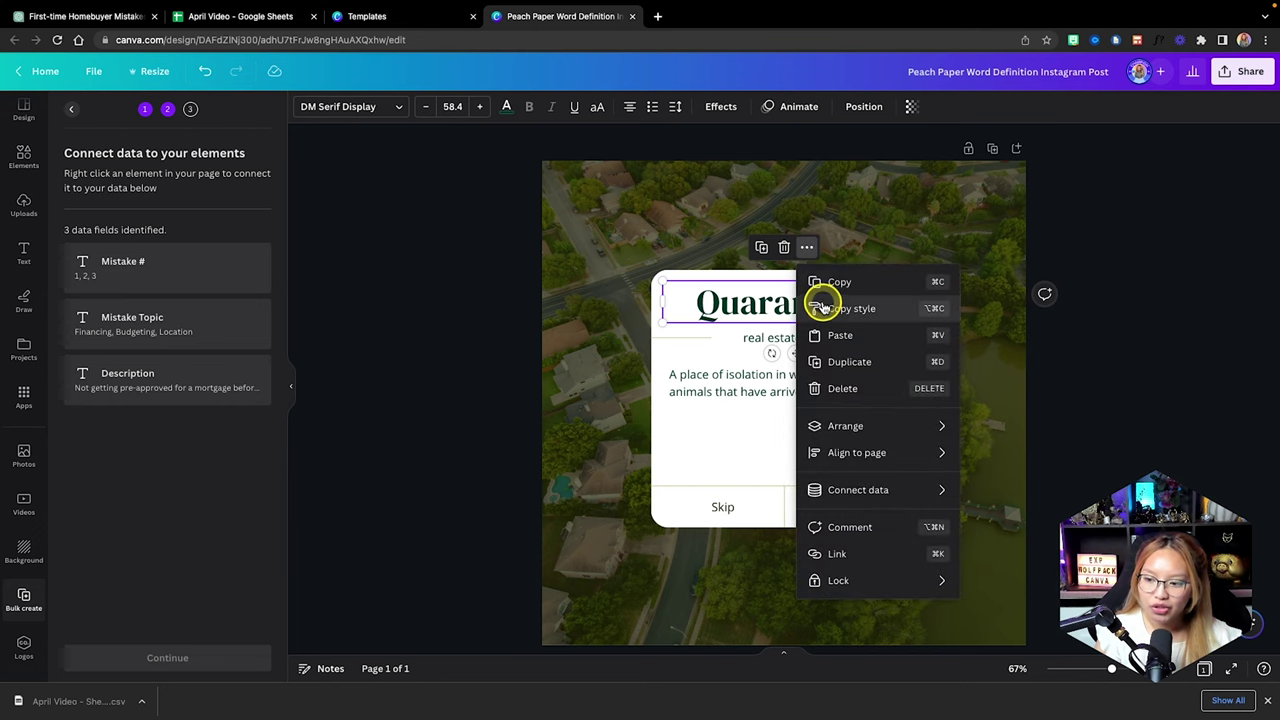
pyautogui.moveTo(906, 497)
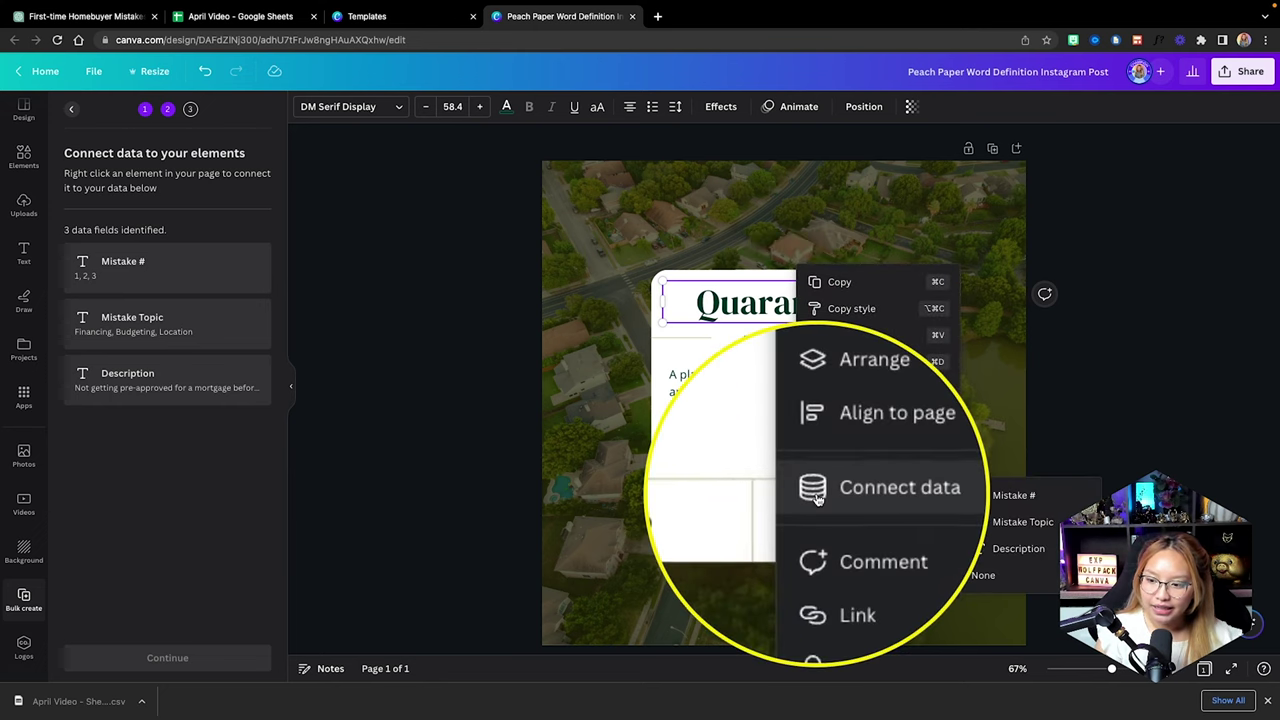
pyautogui.click(910, 494)
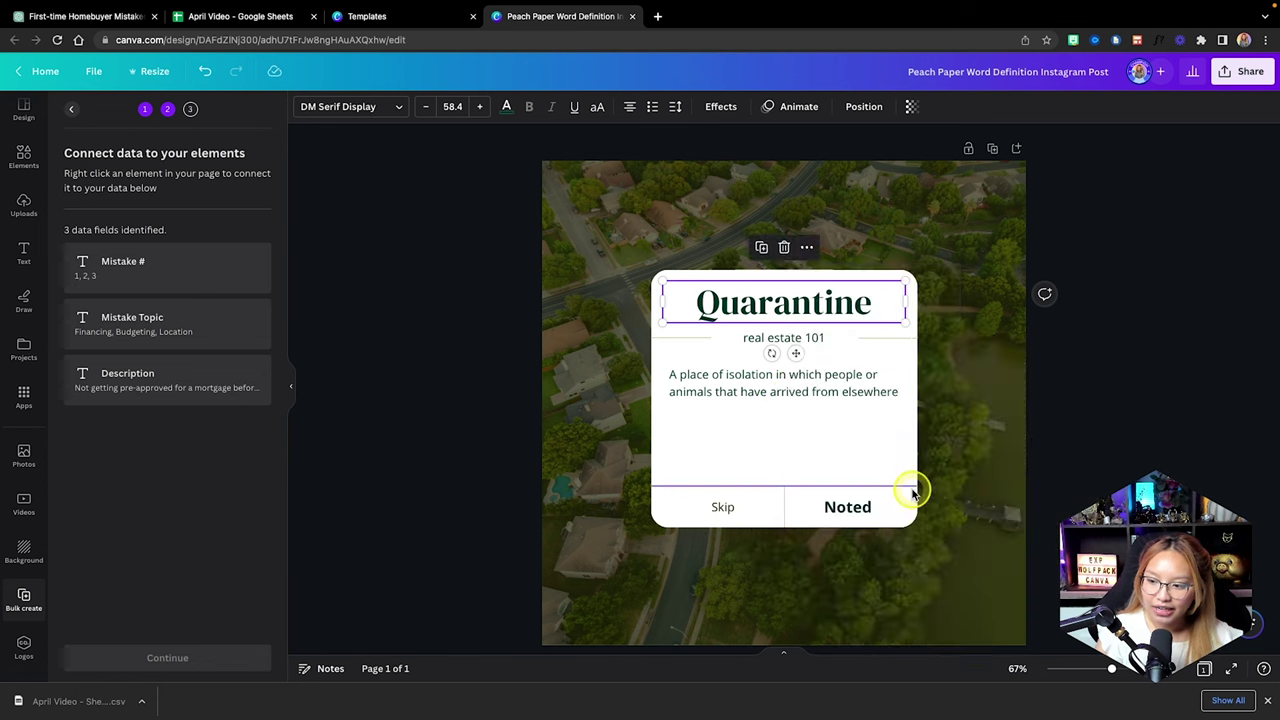
pyautogui.click(807, 248)
pyautogui.moveTo(866, 492)
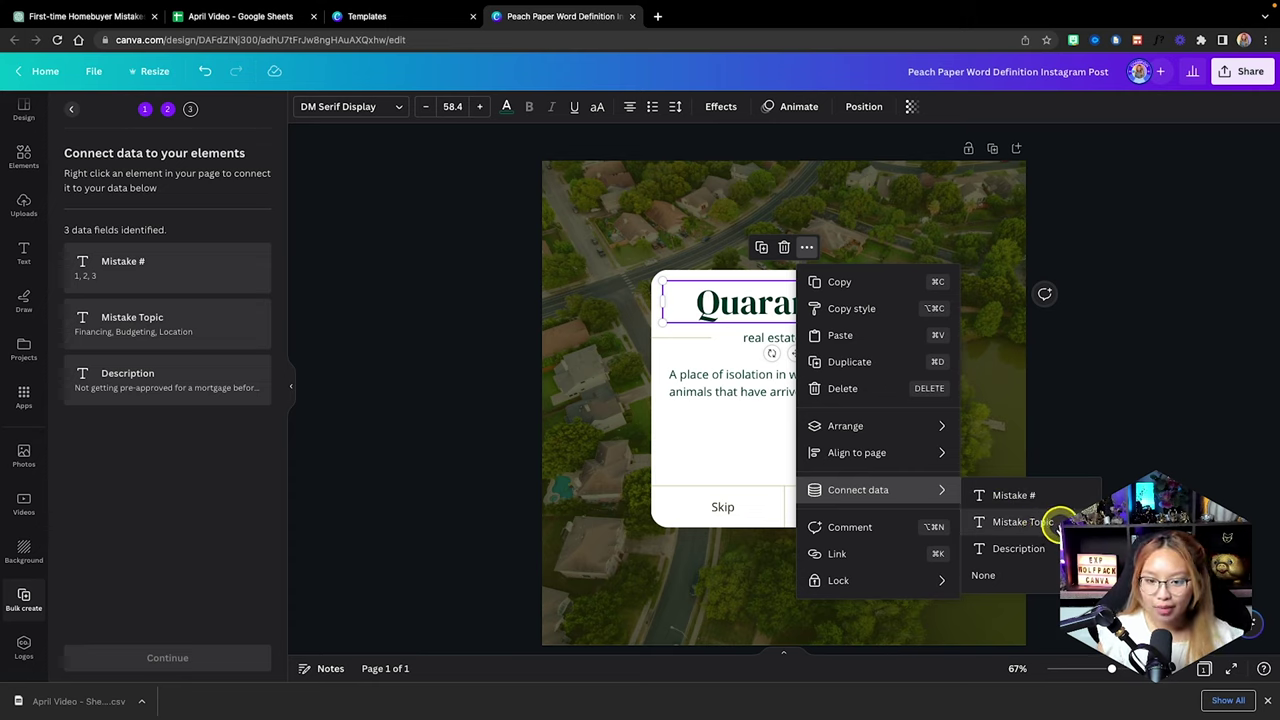
pyautogui.click(1022, 522)
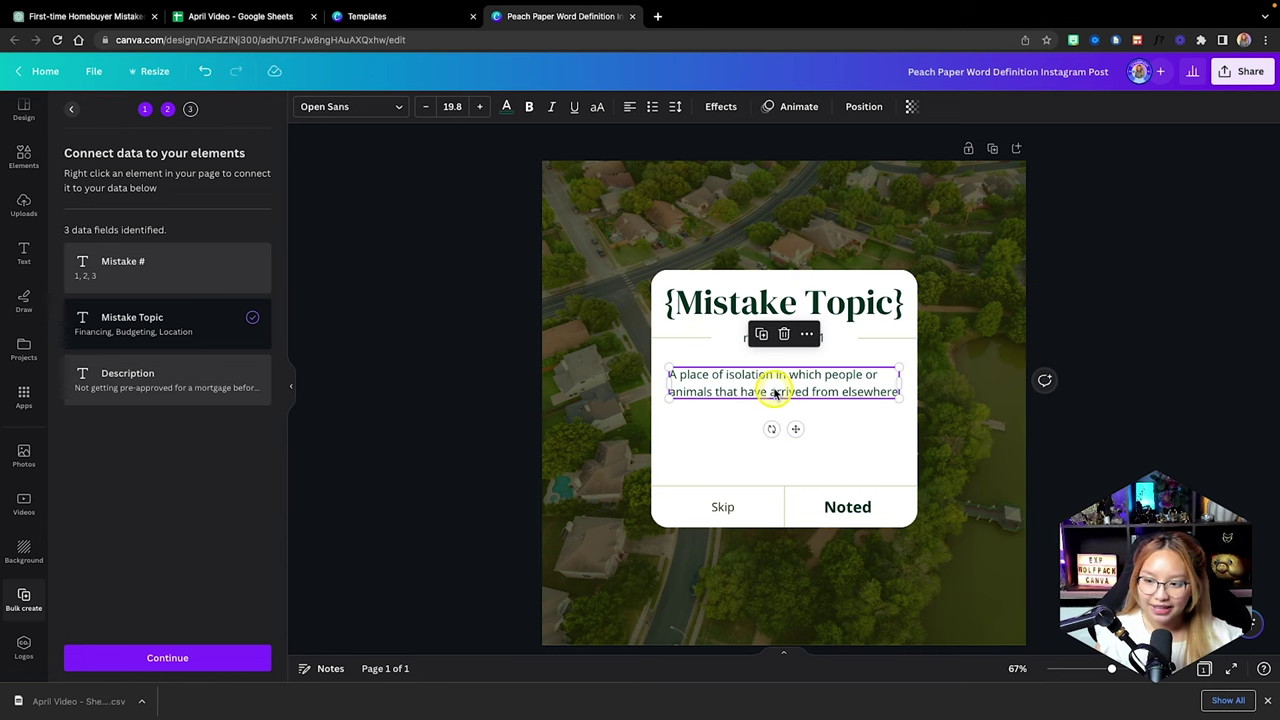
# Connect the definition body text to the Description data field
pyautogui.click(807, 333)
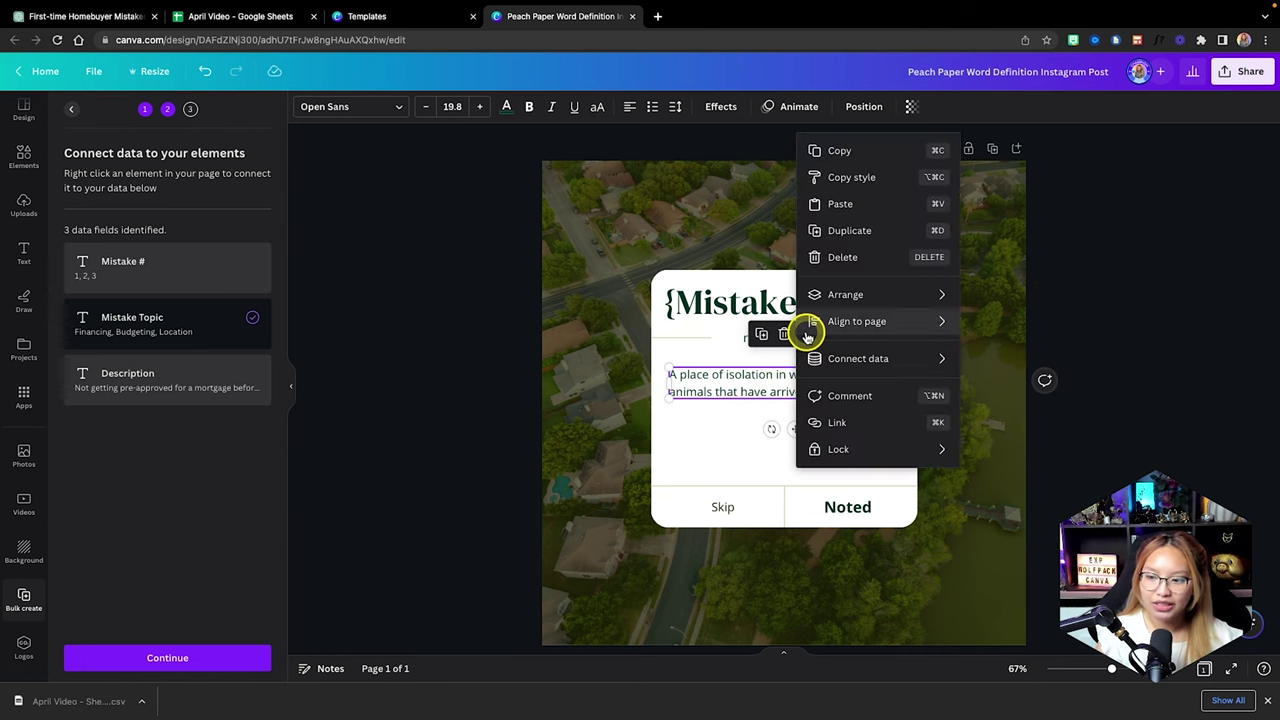
pyautogui.moveTo(845, 365)
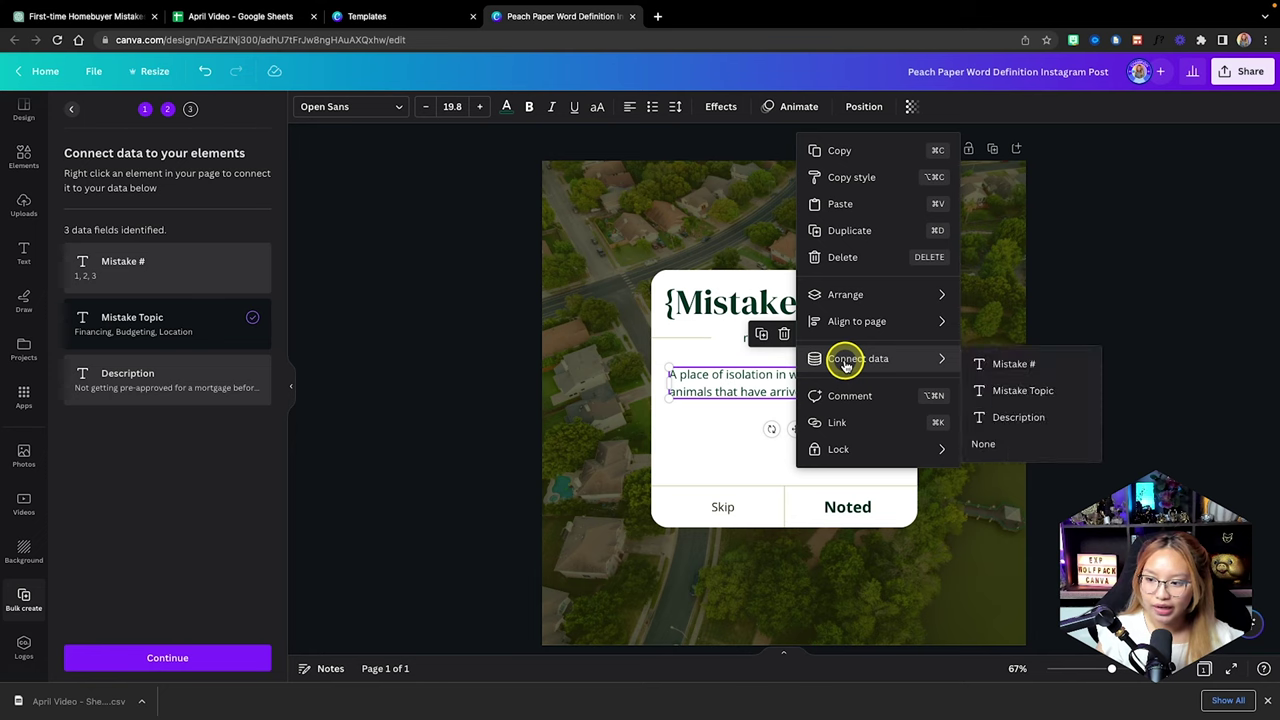
pyautogui.click(1000, 425)
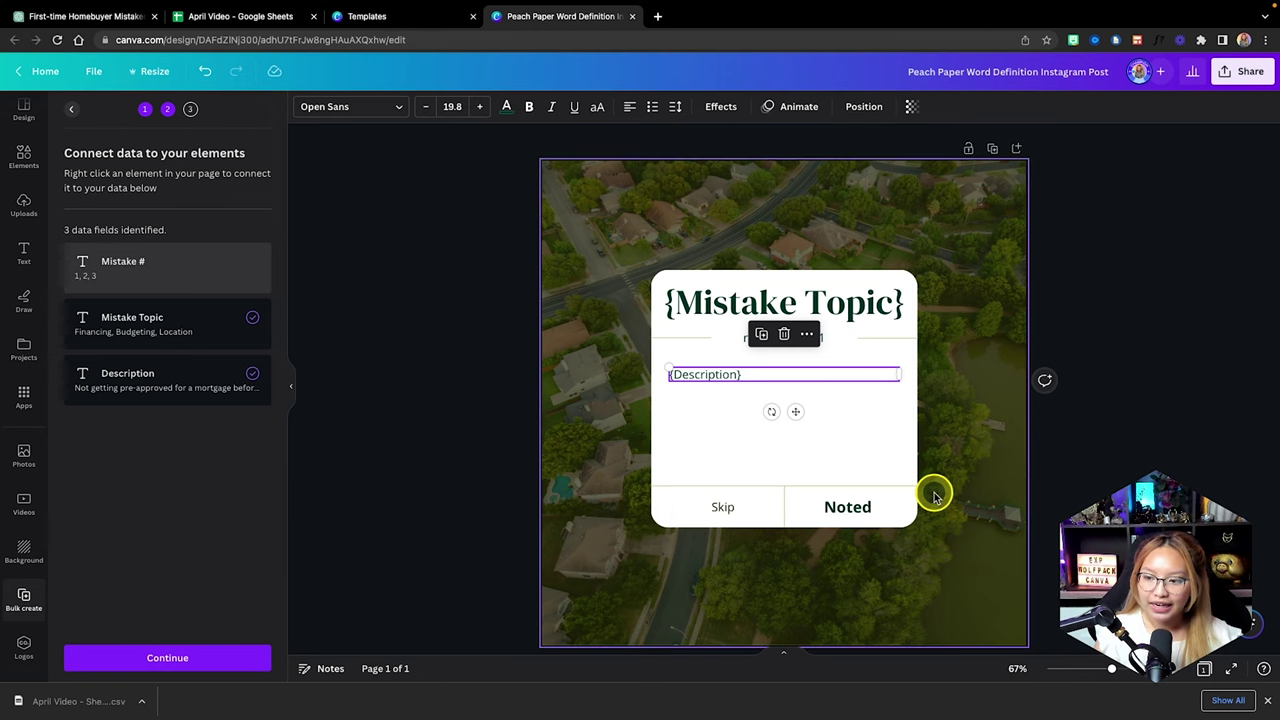
# Apply all data rows and generate the 15-page bulk design
pyautogui.click(168, 658)
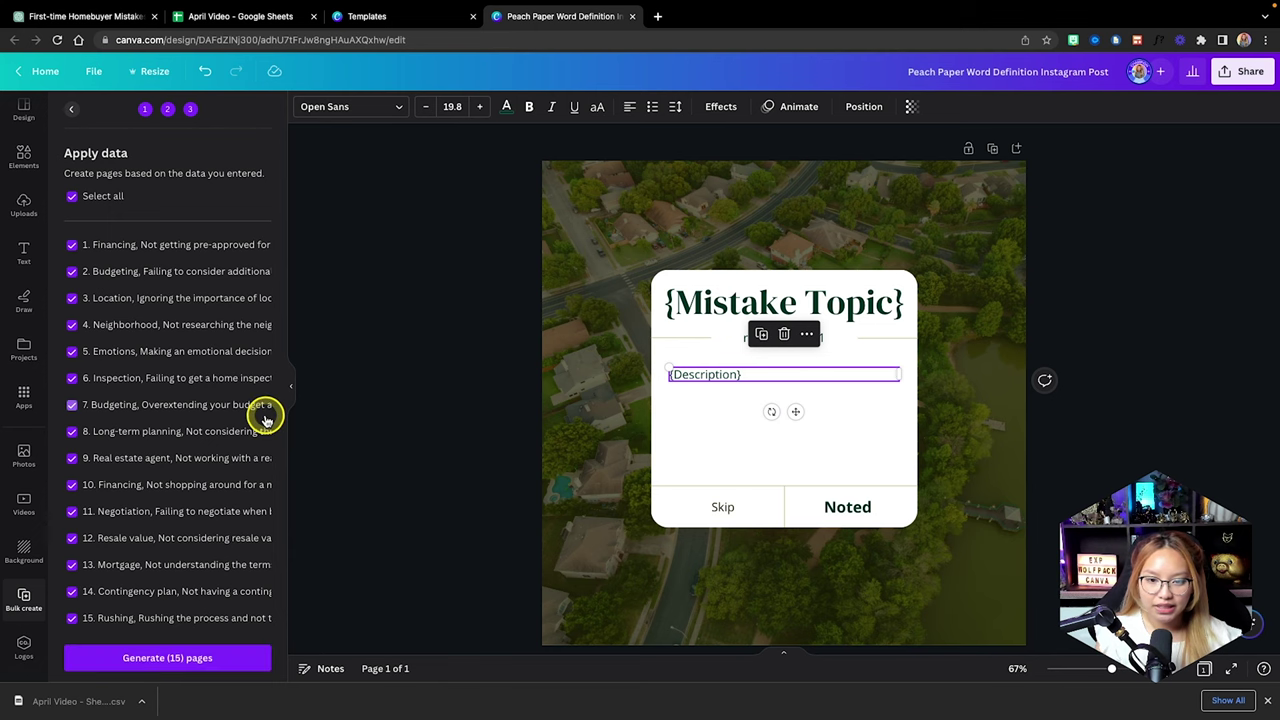
pyautogui.hscroll(10, 143, 370)
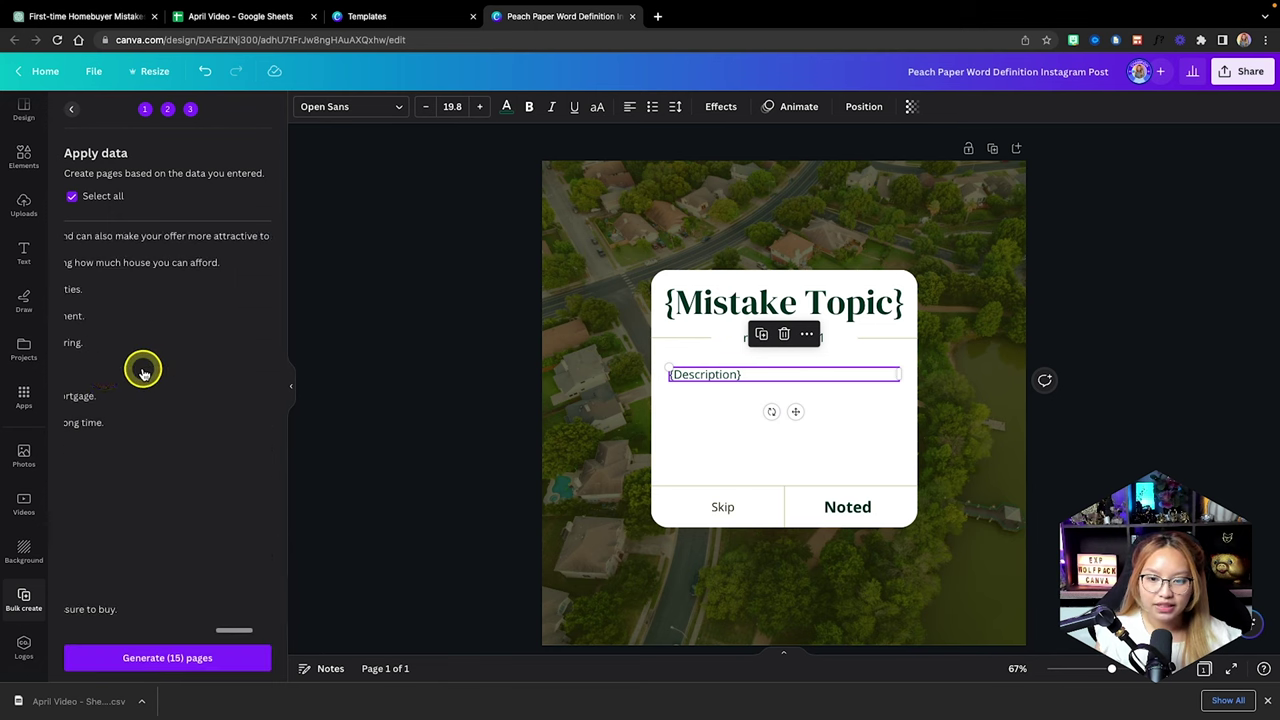
pyautogui.hscroll(-10, 143, 372)
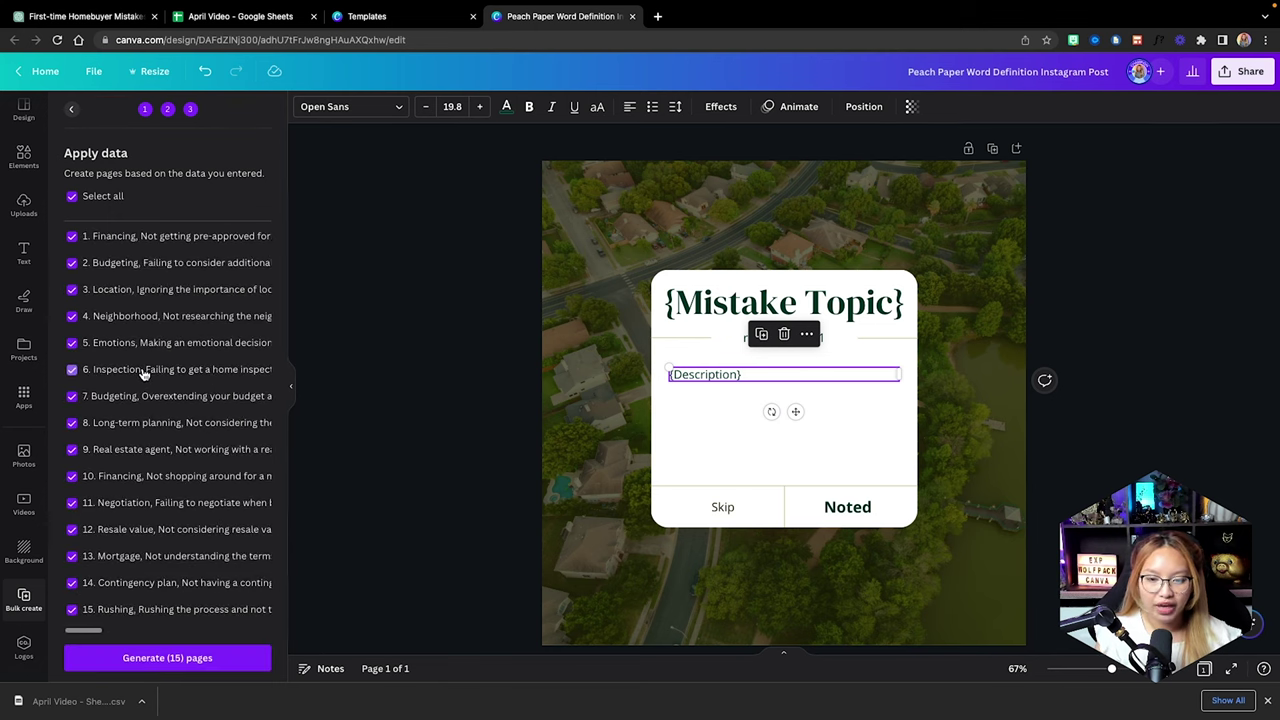
pyautogui.scroll(1, 143, 372)
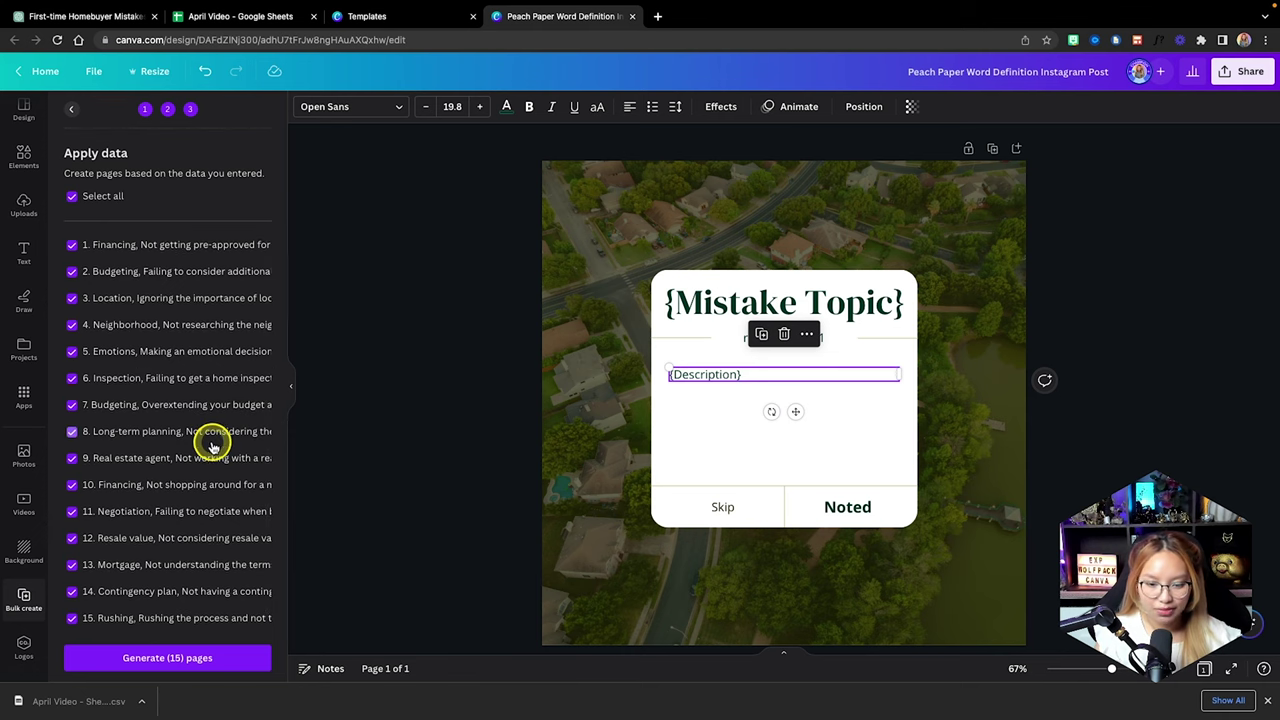
pyautogui.scroll(-1, 212, 447)
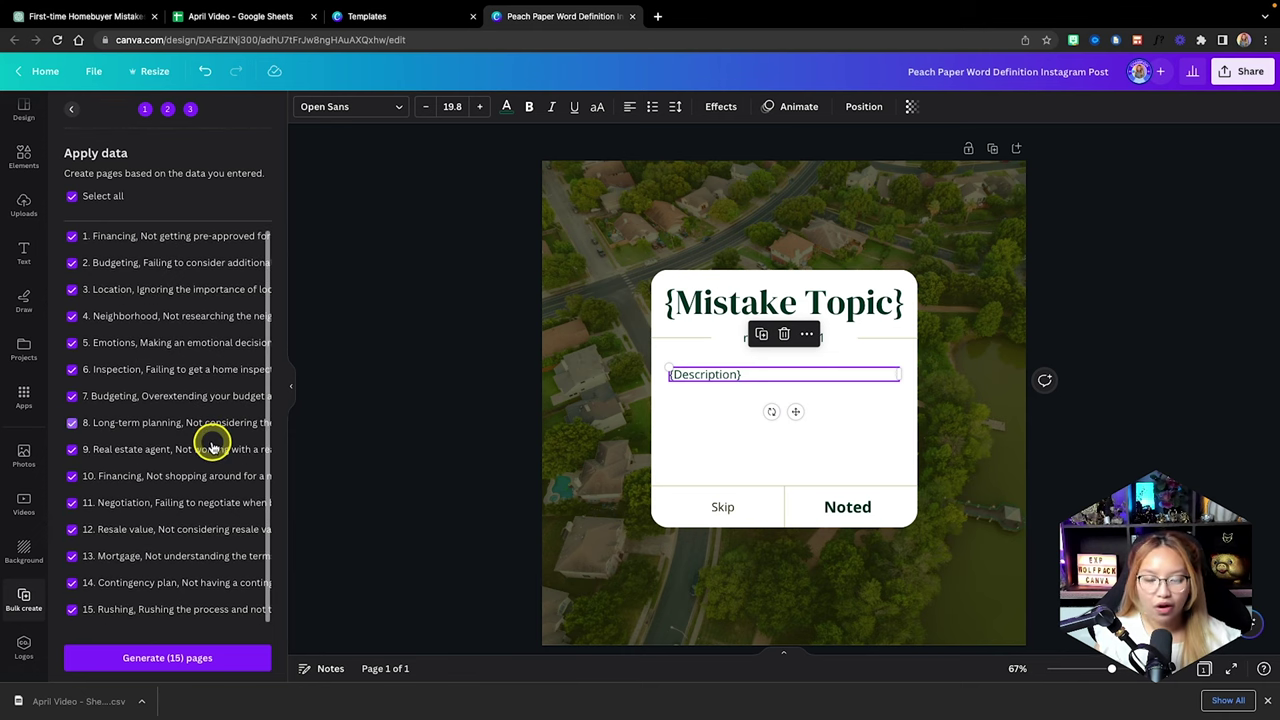
pyautogui.click(205, 663)
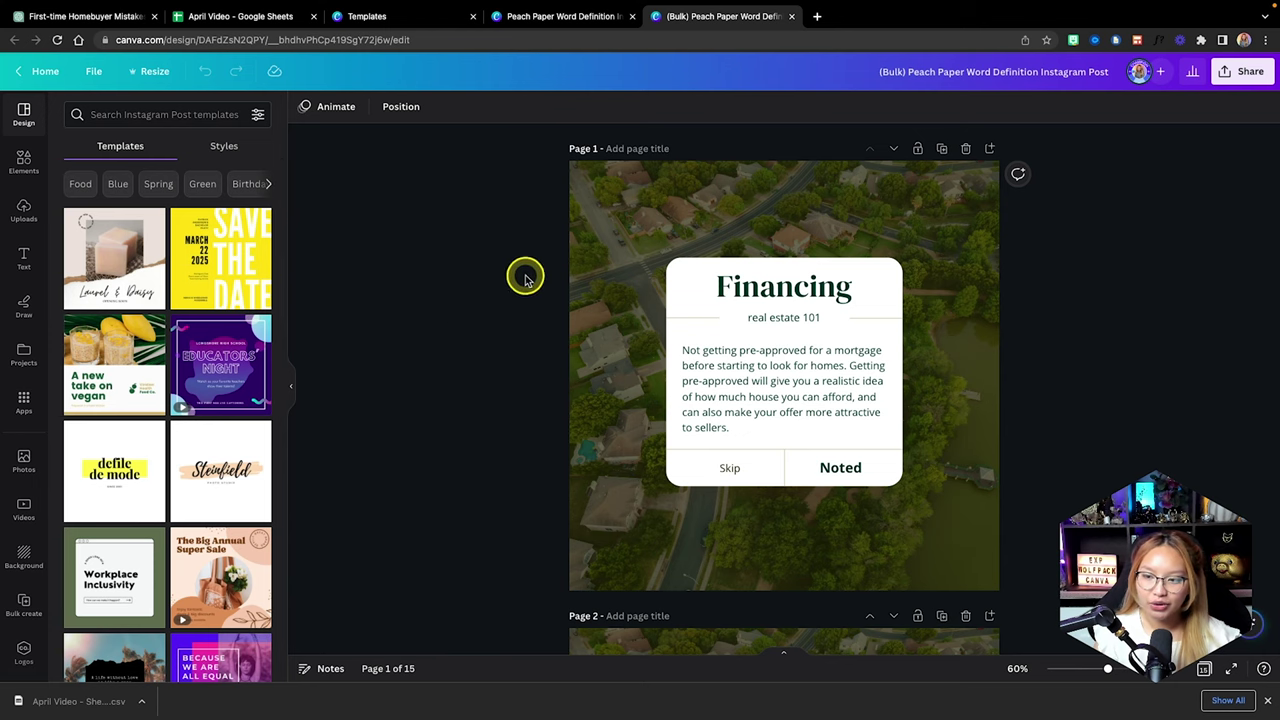
pyautogui.click(1205, 669)
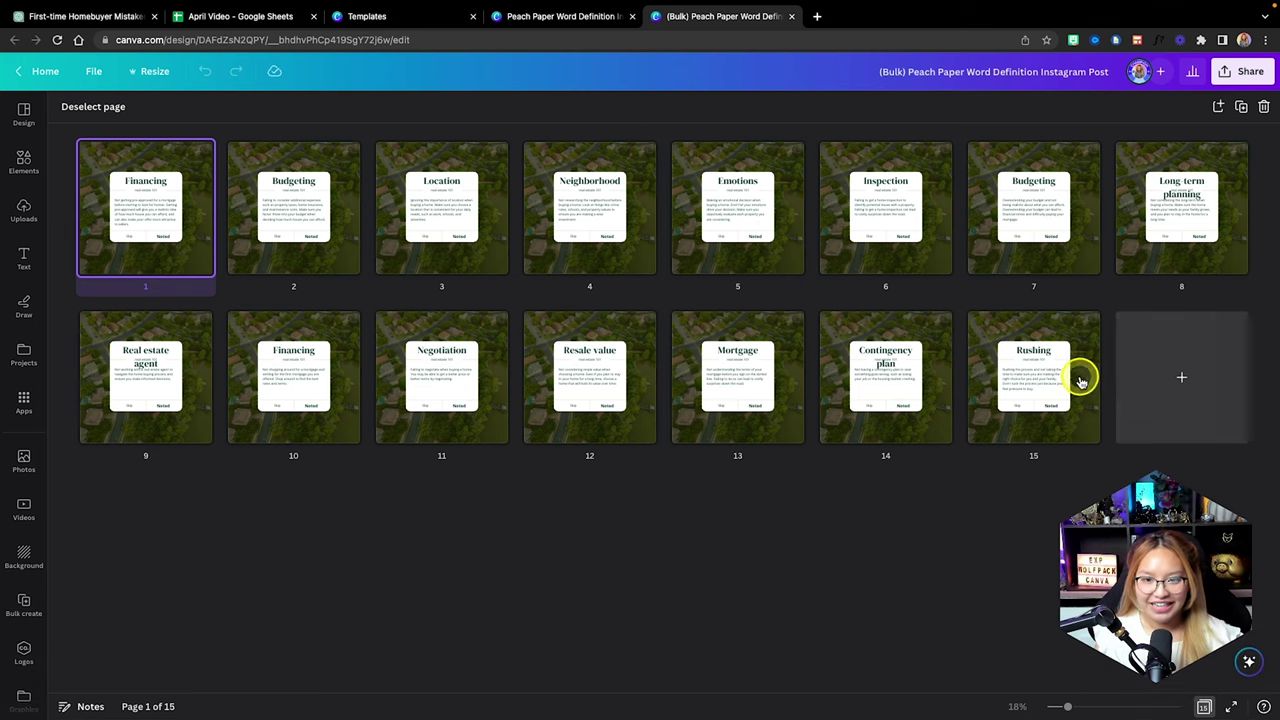
pyautogui.doubleClick(147, 226)
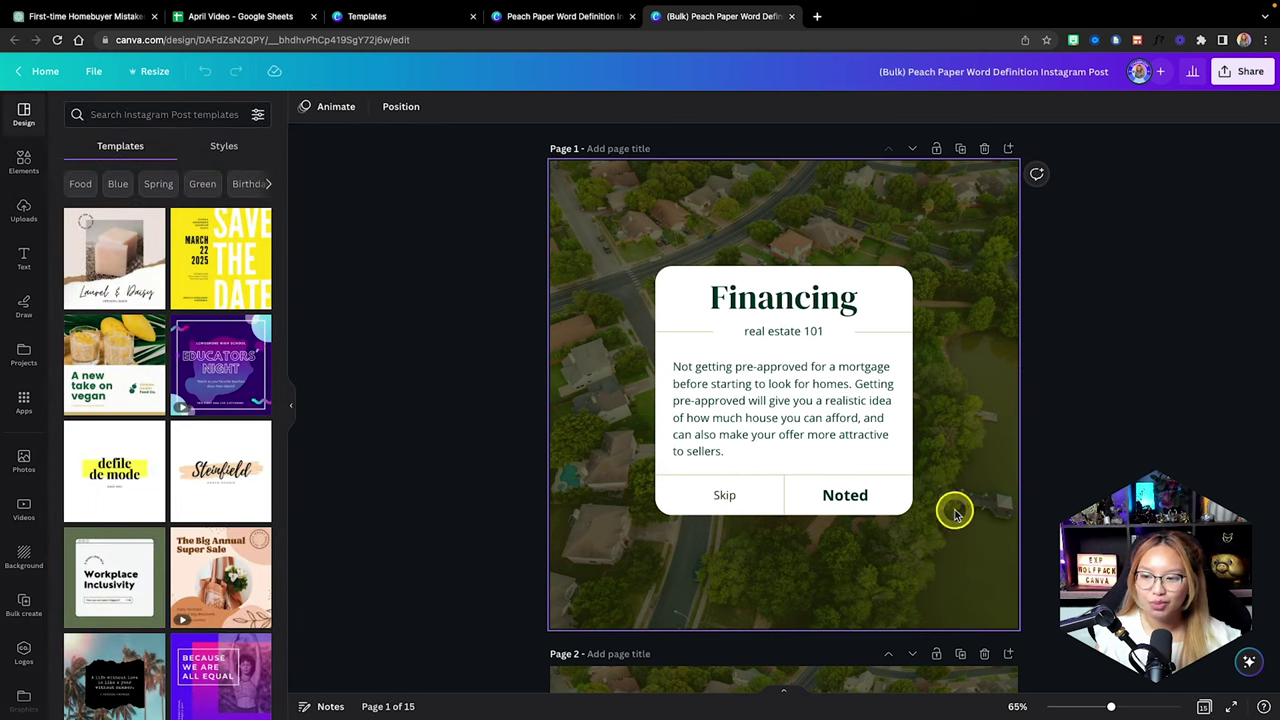
pyautogui.scroll(-5, 943, 513)
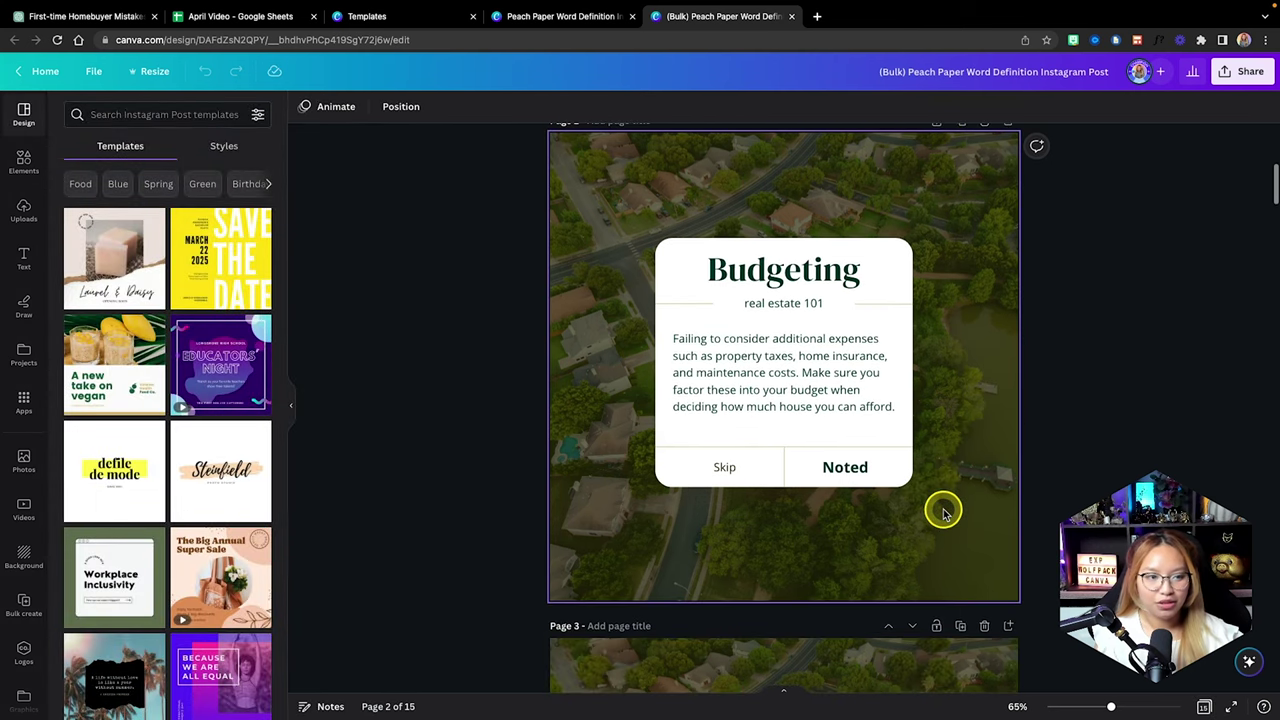
pyautogui.scroll(-5, 944, 514)
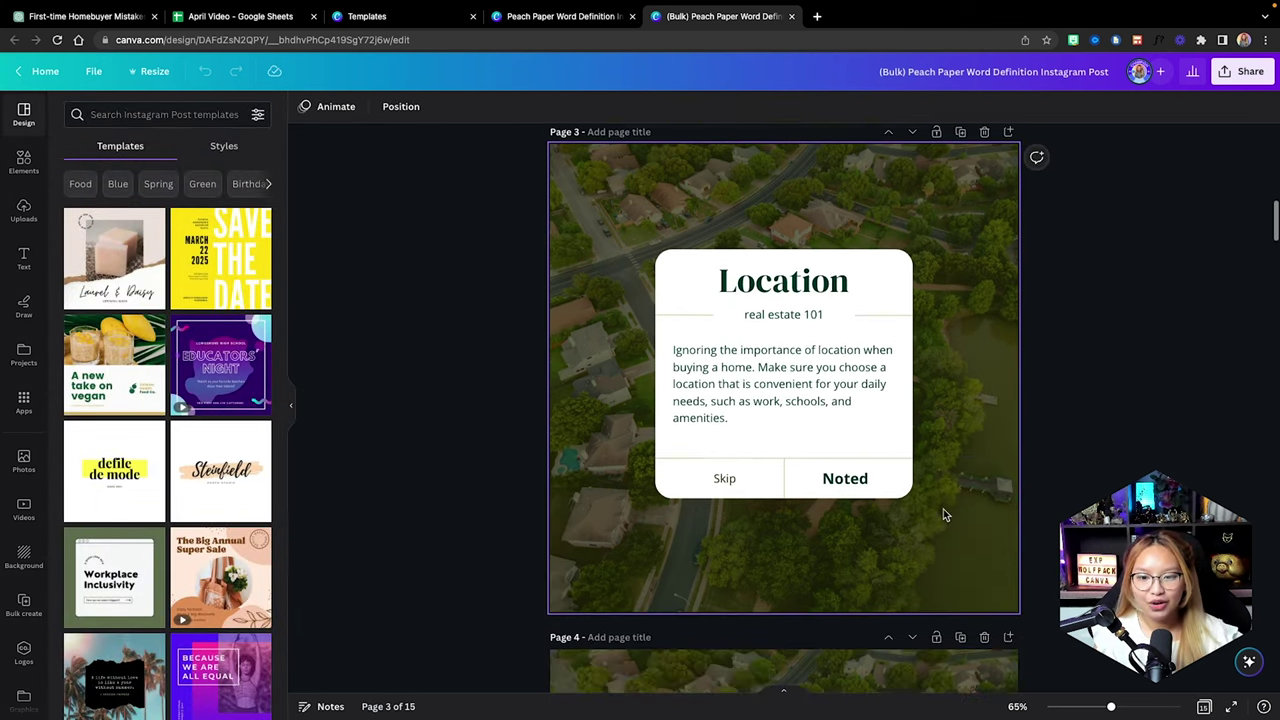
pyautogui.scroll(-5, 944, 514)
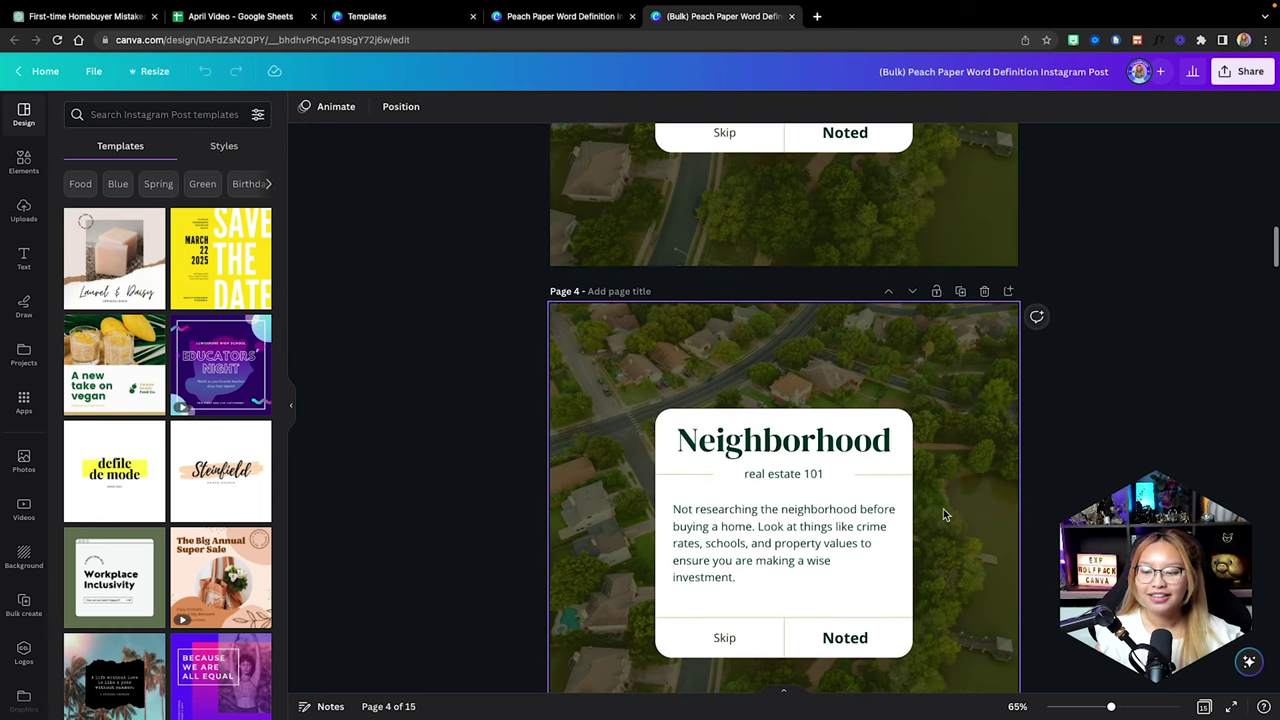
pyautogui.scroll(-2, 943, 509)
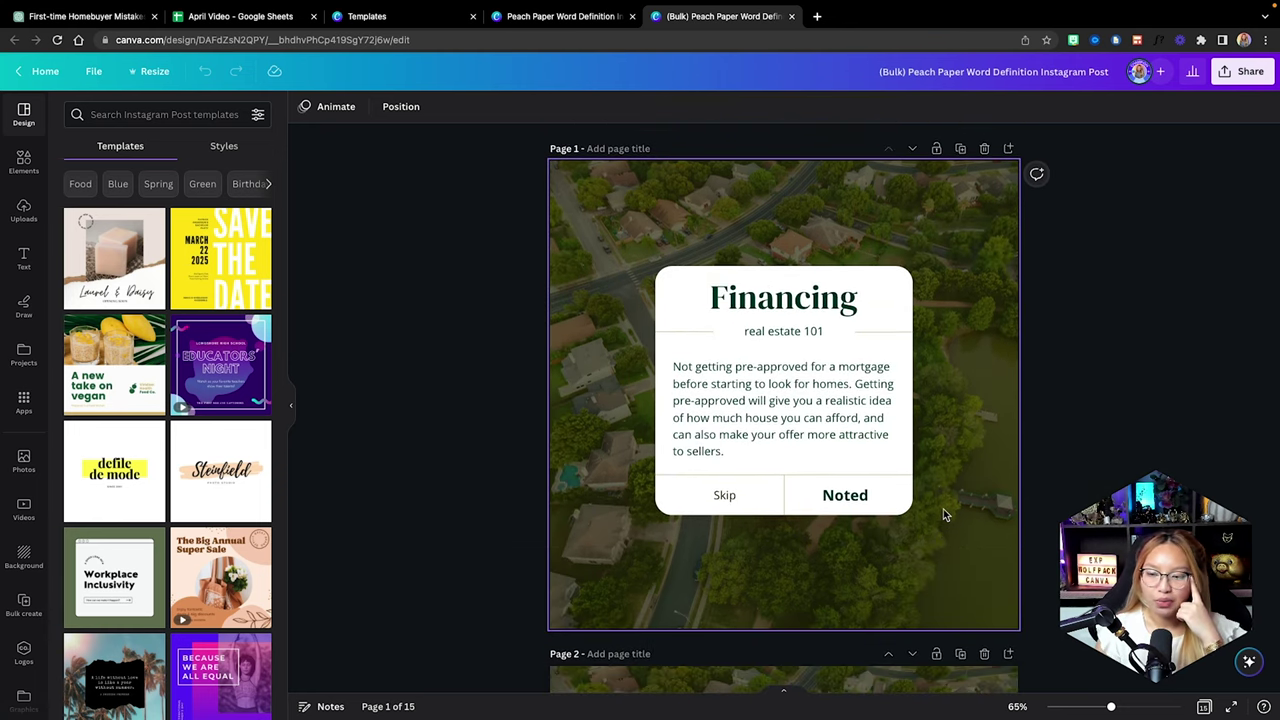
pyautogui.click(845, 408)
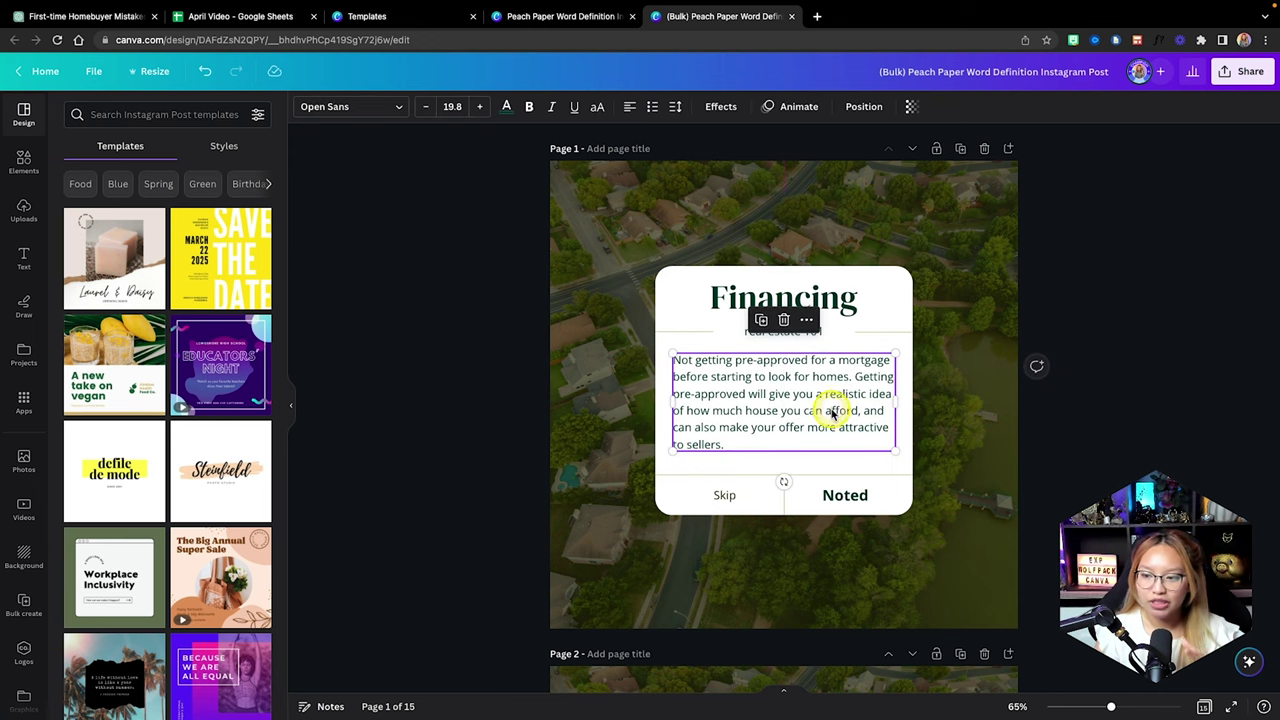
pyautogui.click(1043, 457)
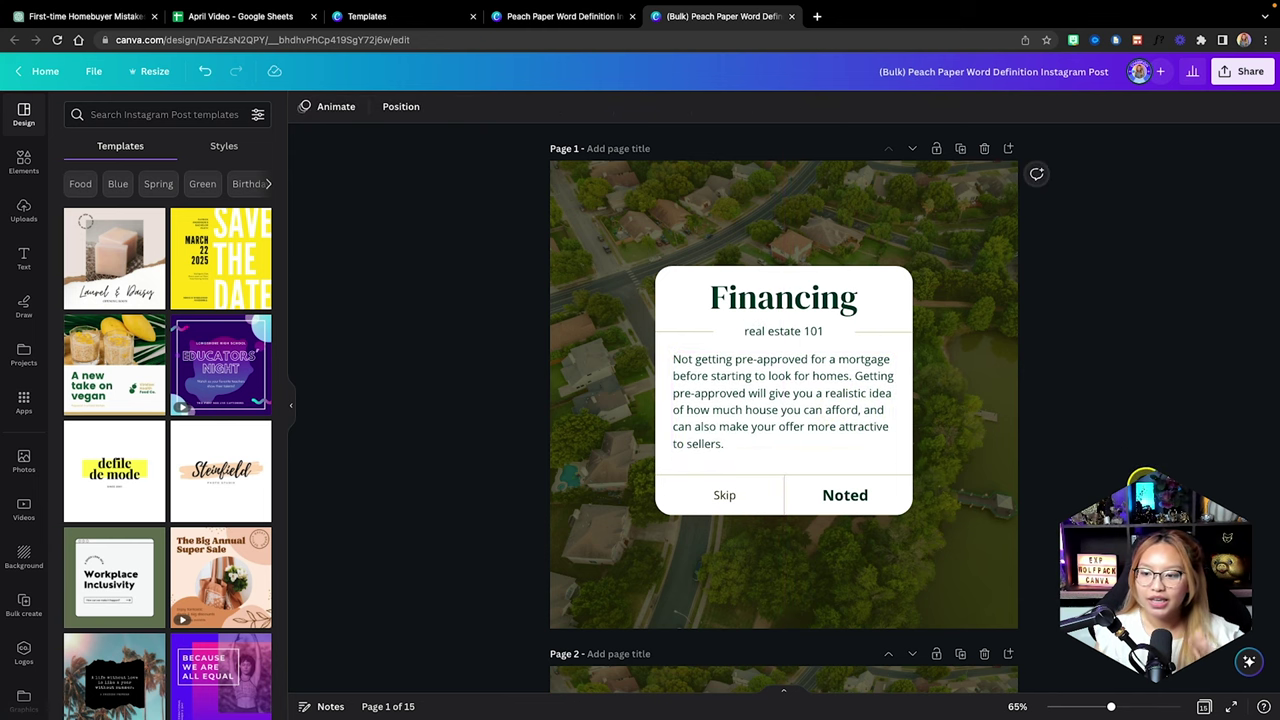
pyautogui.scroll(-5, 1043, 457)
pyautogui.scroll(-7, 1031, 476)
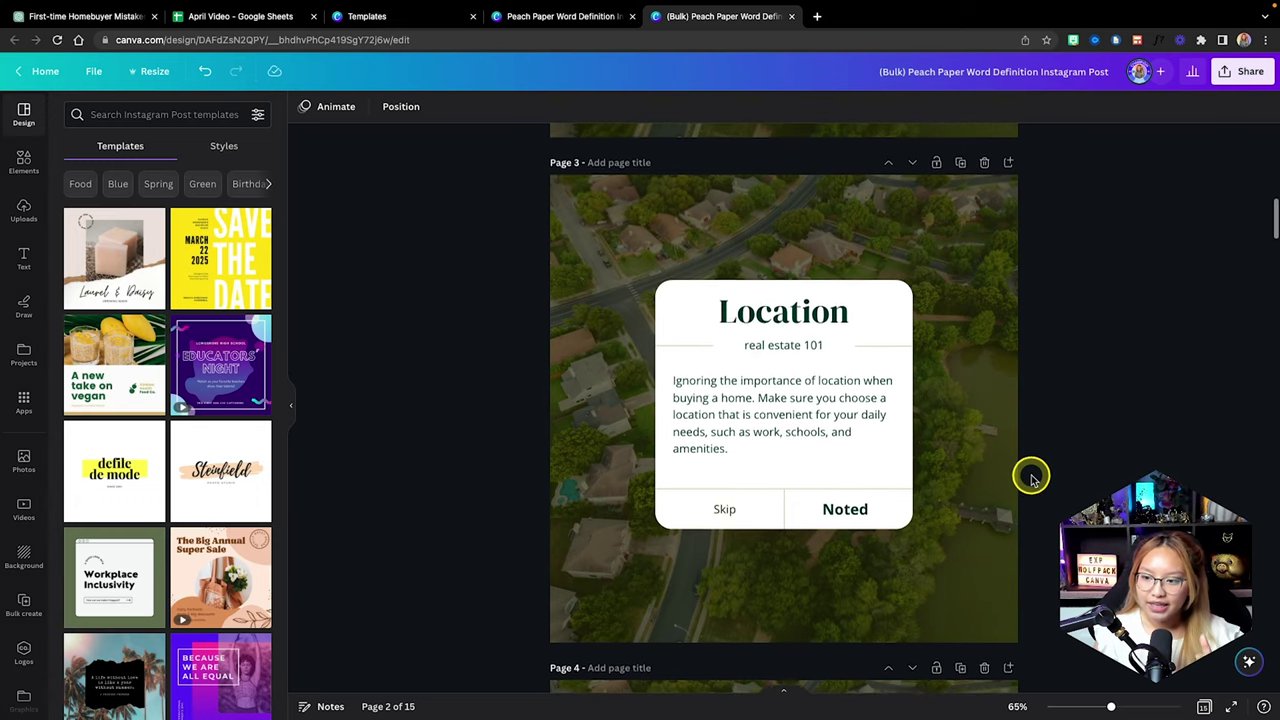
pyautogui.scroll(-10, 1031, 478)
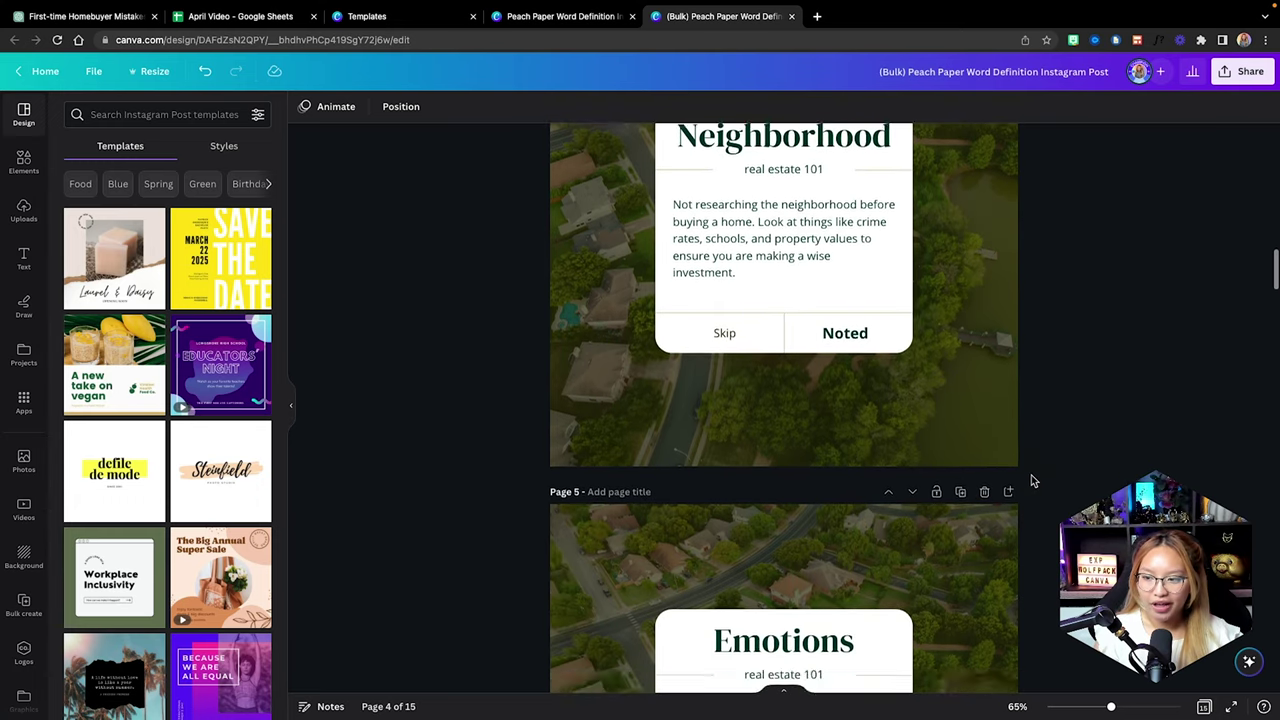
pyautogui.scroll(-6, 1033, 481)
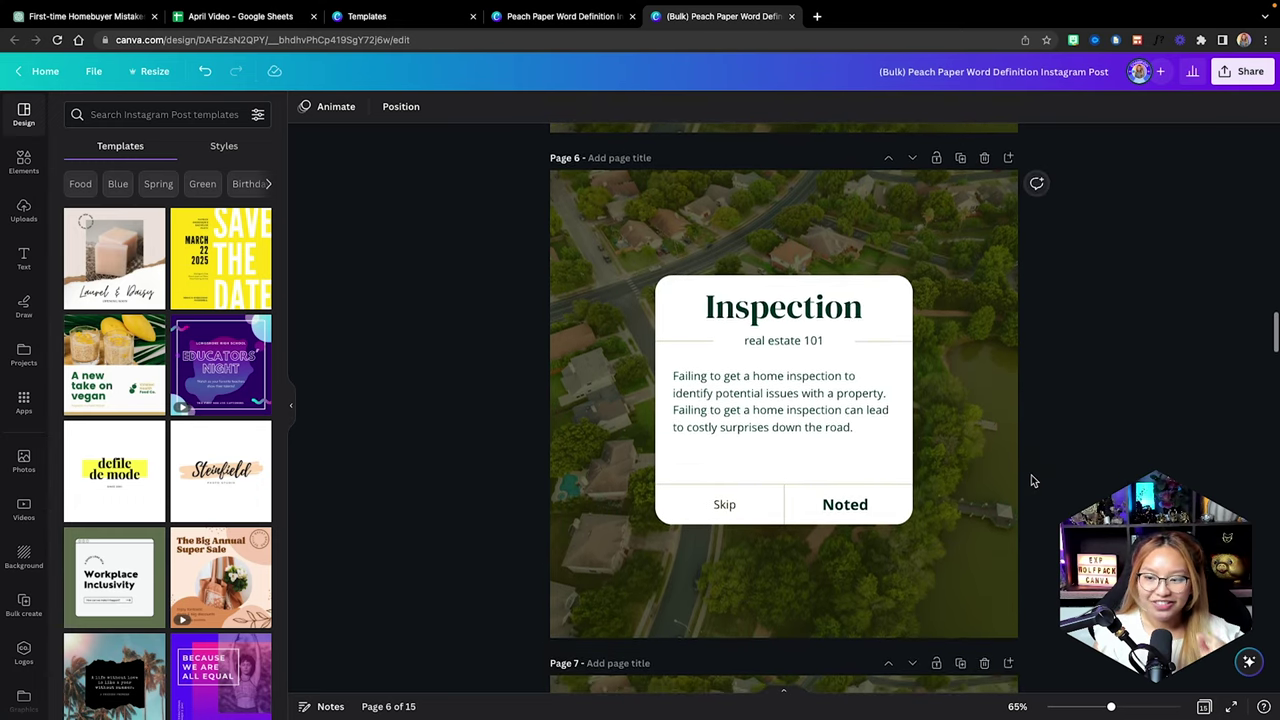
pyautogui.scroll(-10, 1033, 481)
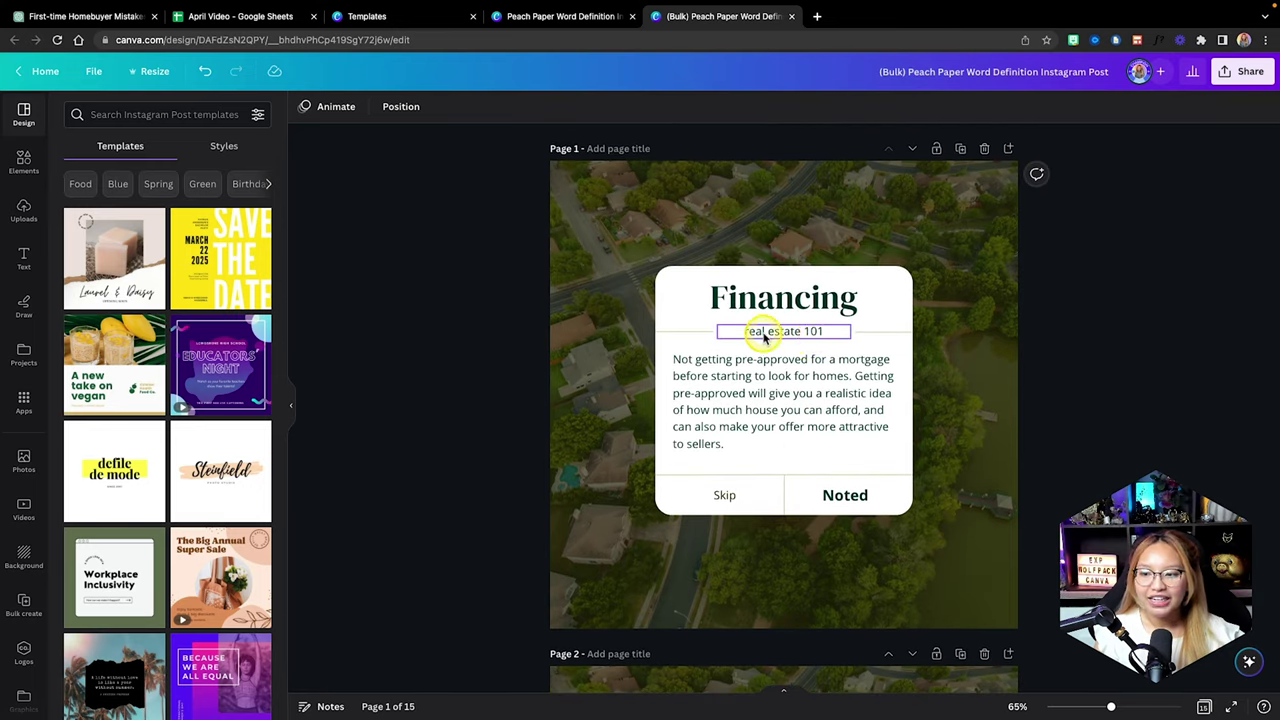
# Select the 'real estate 101' subtitle and open Find and replace text from the File menu
pyautogui.click(836, 336)
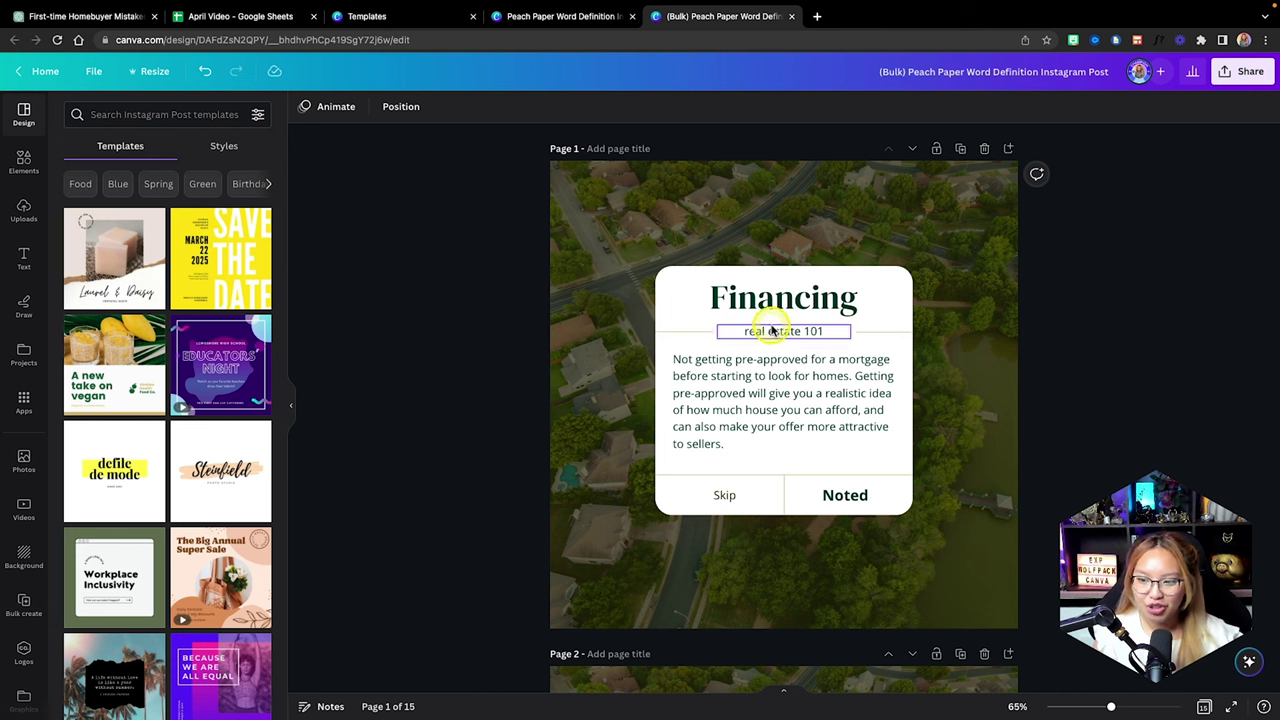
pyautogui.click(95, 72)
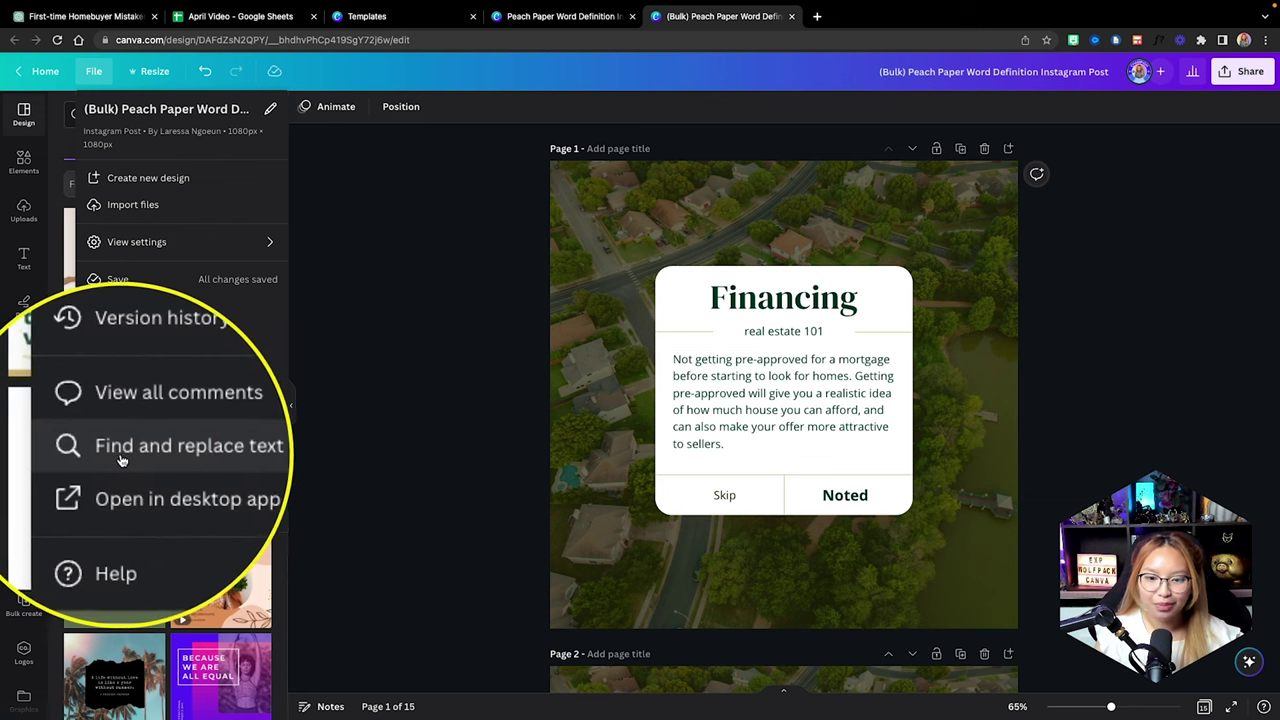
pyautogui.click(199, 452)
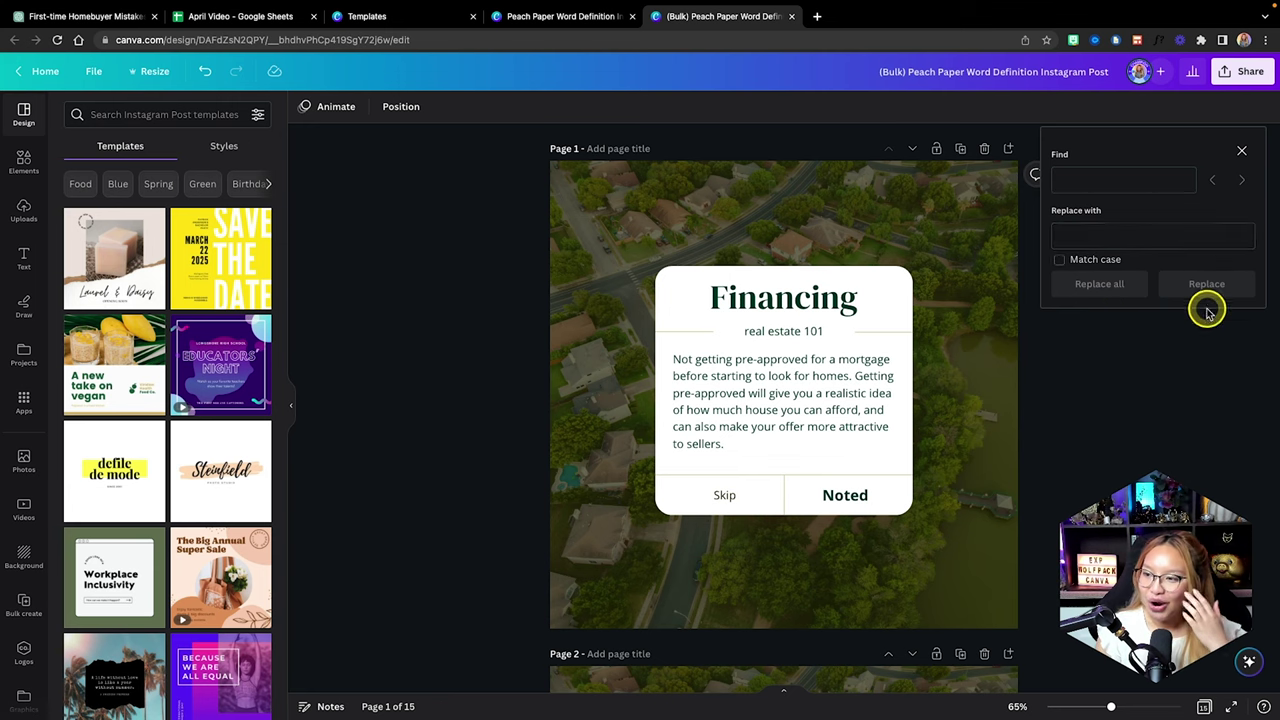
# Replace 'real estate 101' with 'first time home buyer mistakes to avoid' on all pages, matching case
pyautogui.click(784, 331)
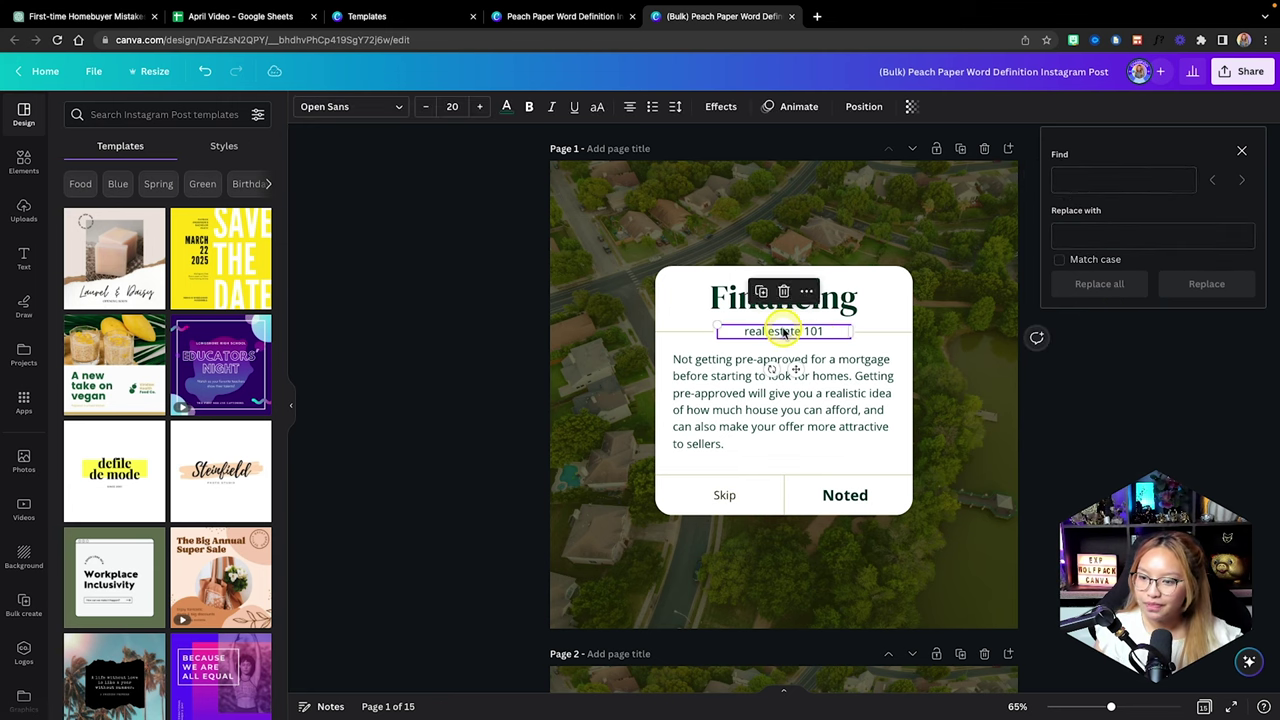
pyautogui.click(784, 331)
pyautogui.moveTo(730, 331); pyautogui.dragTo(827, 330)
pyautogui.hotkey('ctrl', 'c')
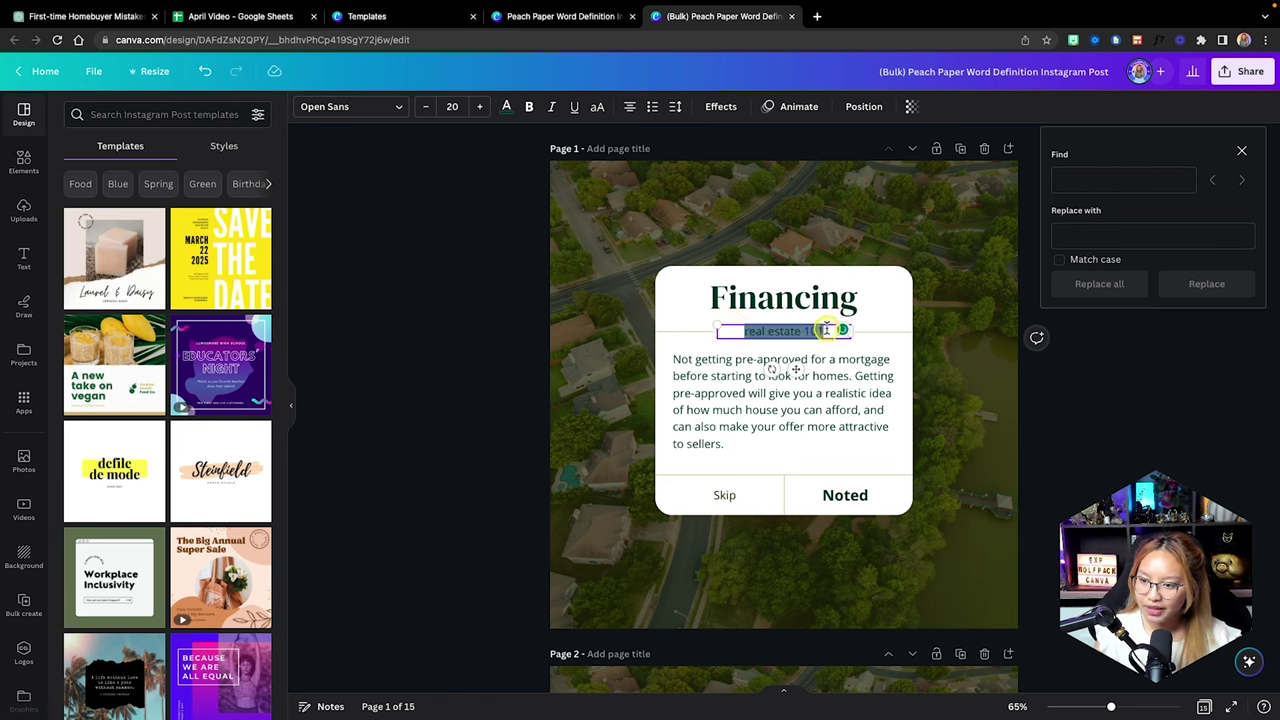
pyautogui.click(1100, 177)
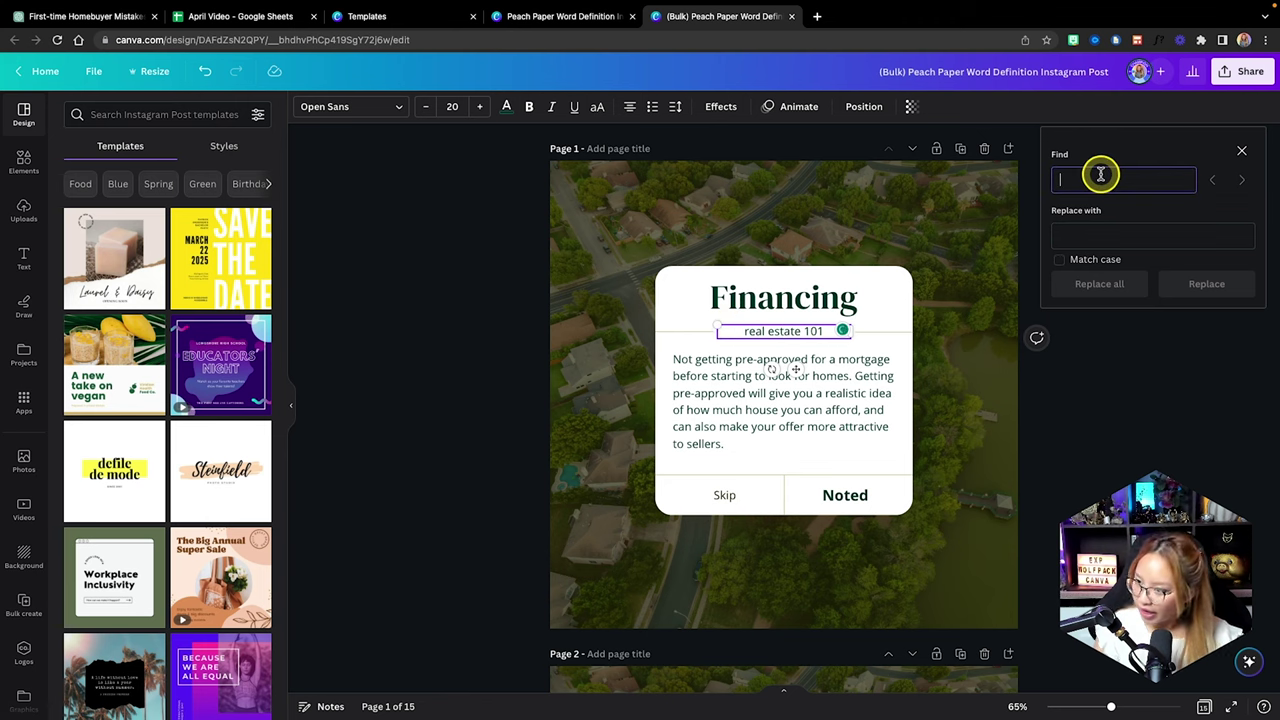
pyautogui.hotkey('ctrl', 'v')
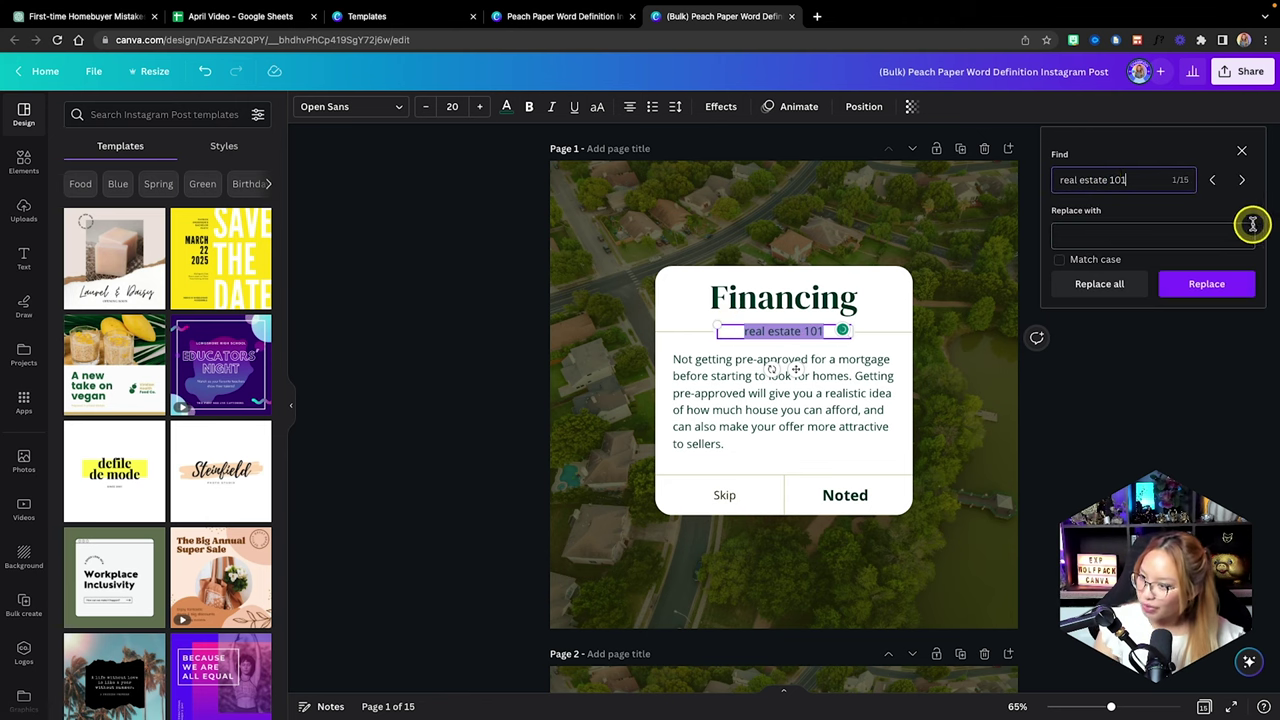
pyautogui.click(1059, 260)
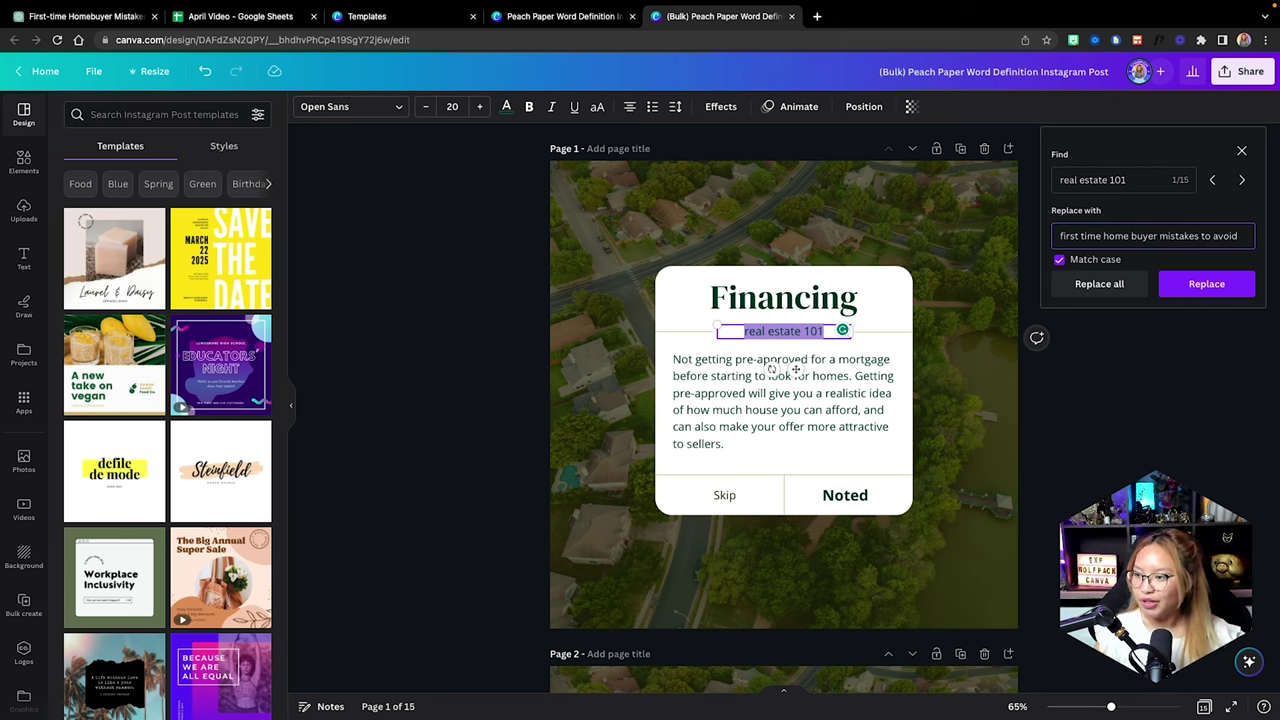
pyautogui.click(1208, 295)
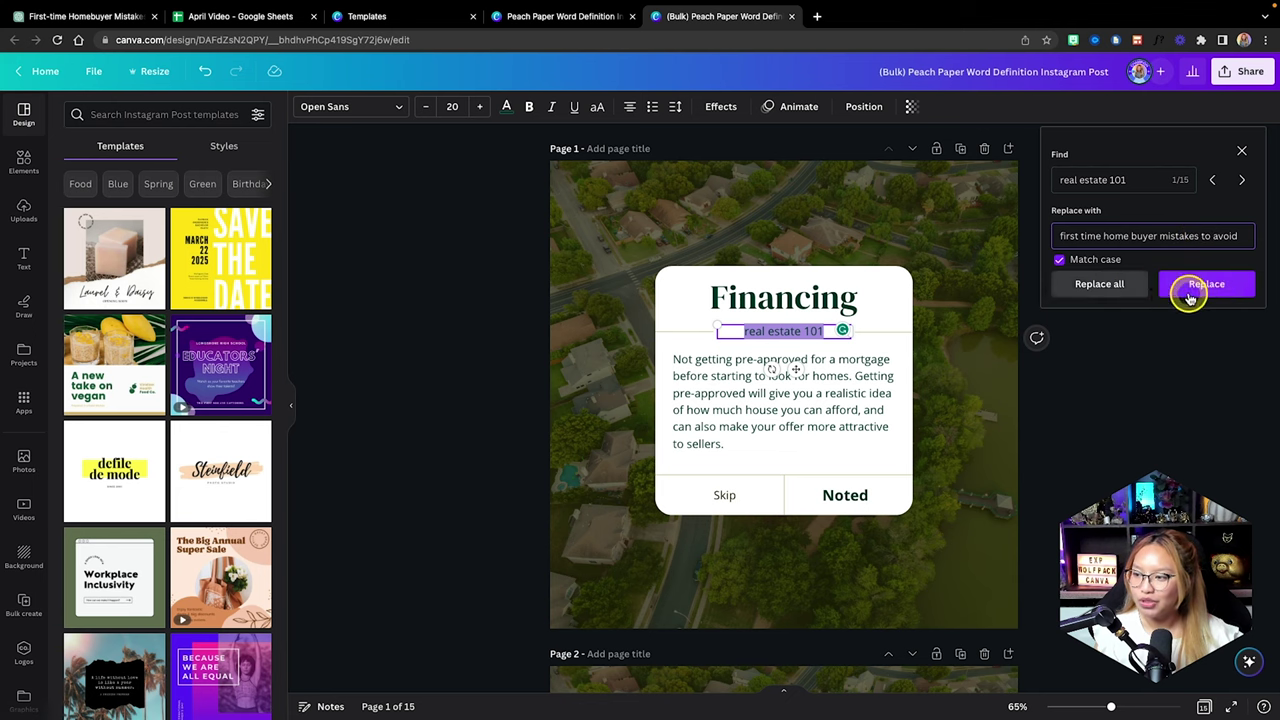
pyautogui.click(1108, 292)
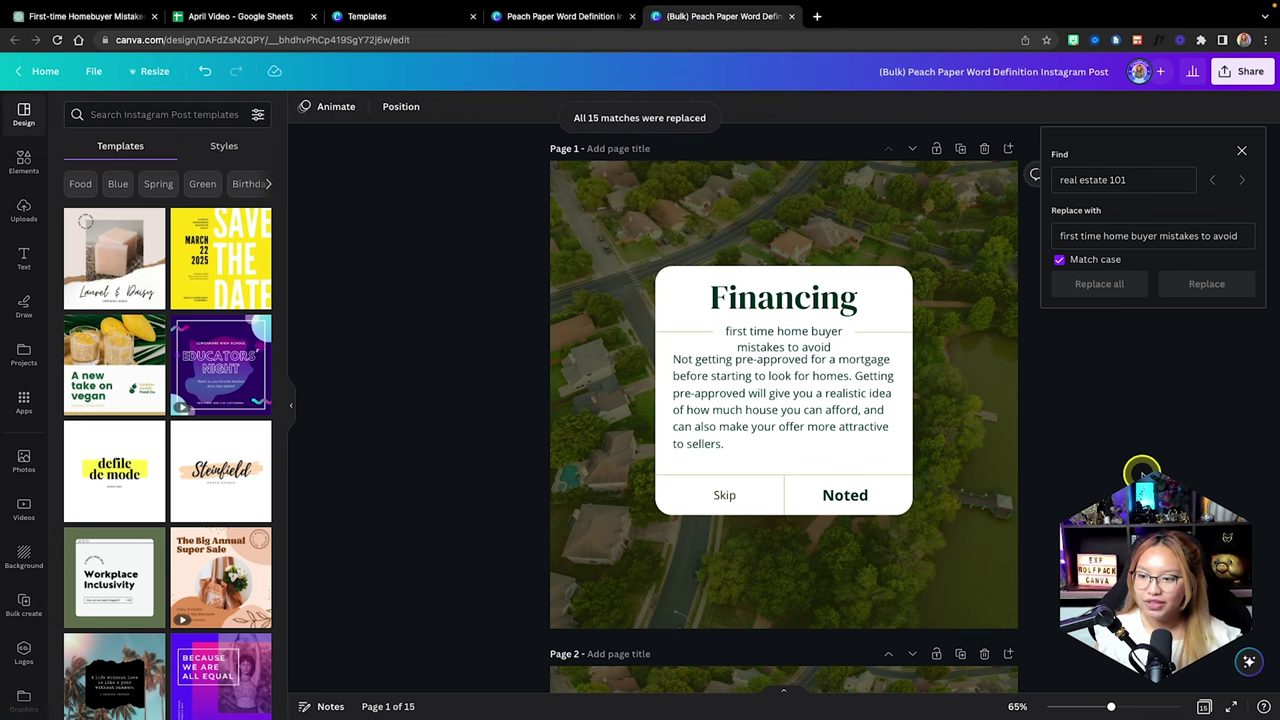
# Reposition the two-line subtitle on the Financing page and close the Find and replace panel
pyautogui.scroll(-5, 1142, 472)
pyautogui.scroll(-5, 1142, 472)
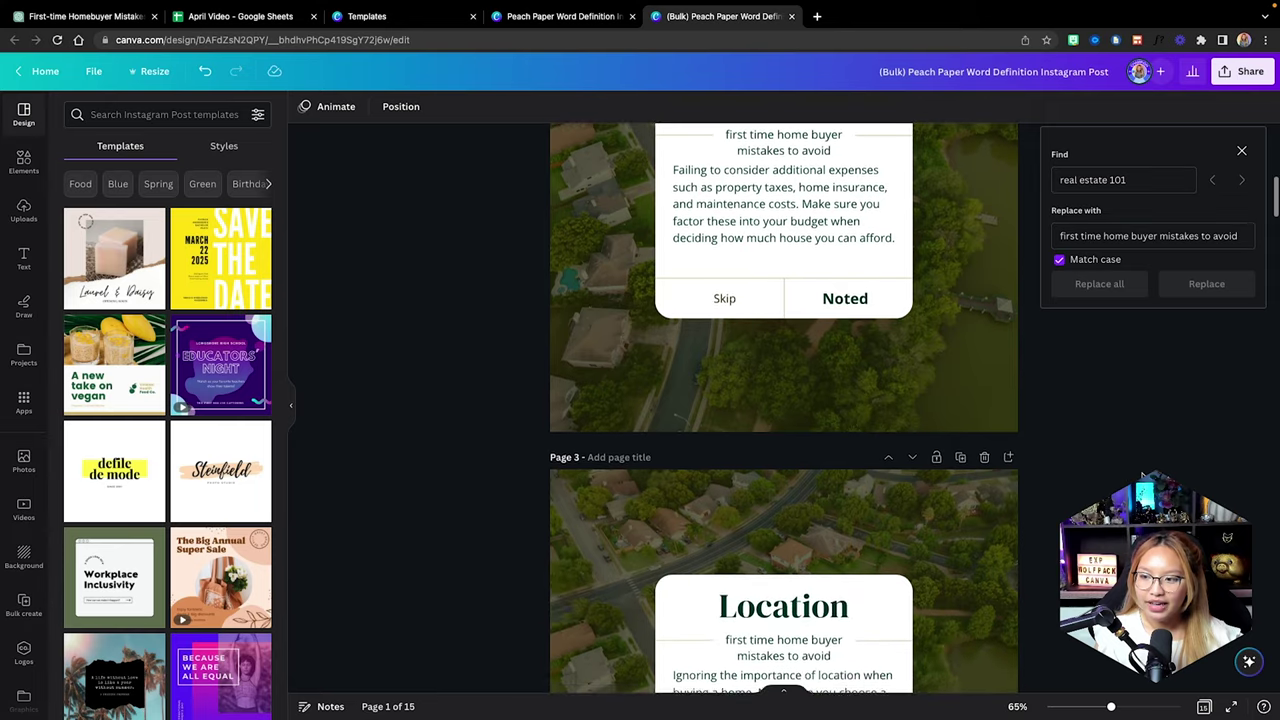
pyautogui.scroll(10, 1142, 472)
pyautogui.click(914, 348)
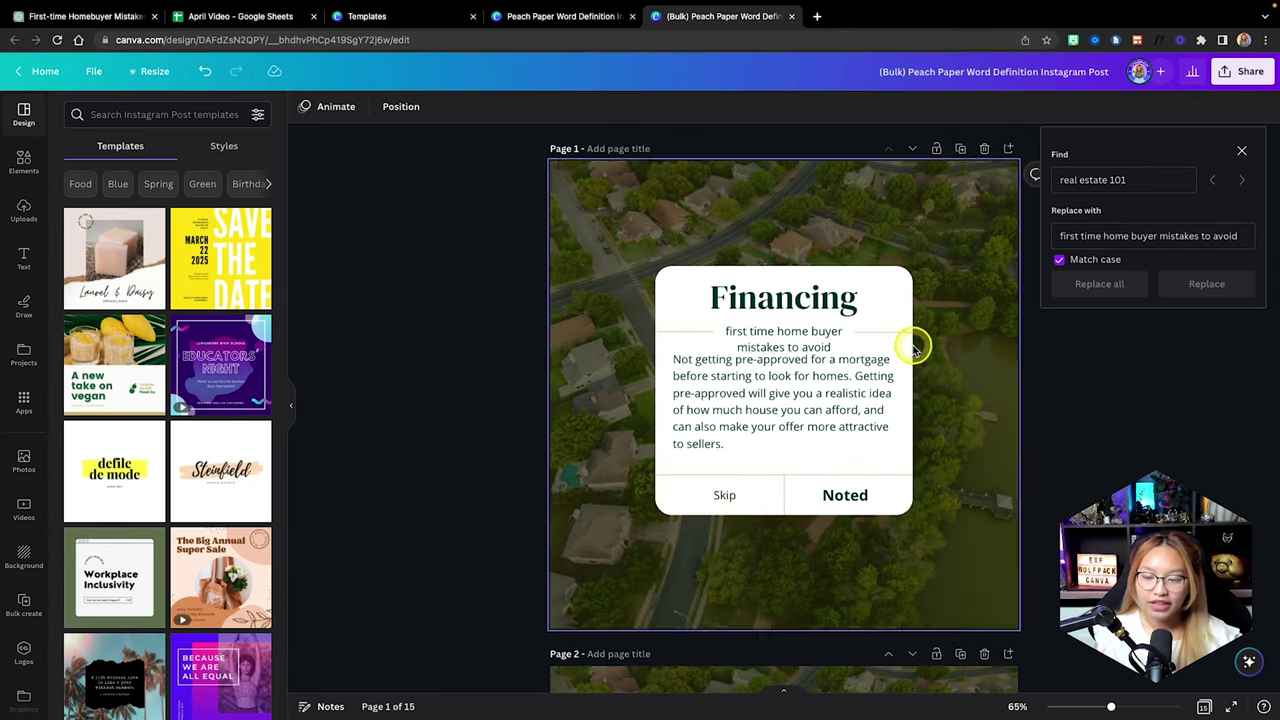
pyautogui.click(823, 349)
pyautogui.moveTo(823, 349); pyautogui.dragTo(834, 387)
pyautogui.click(1086, 456)
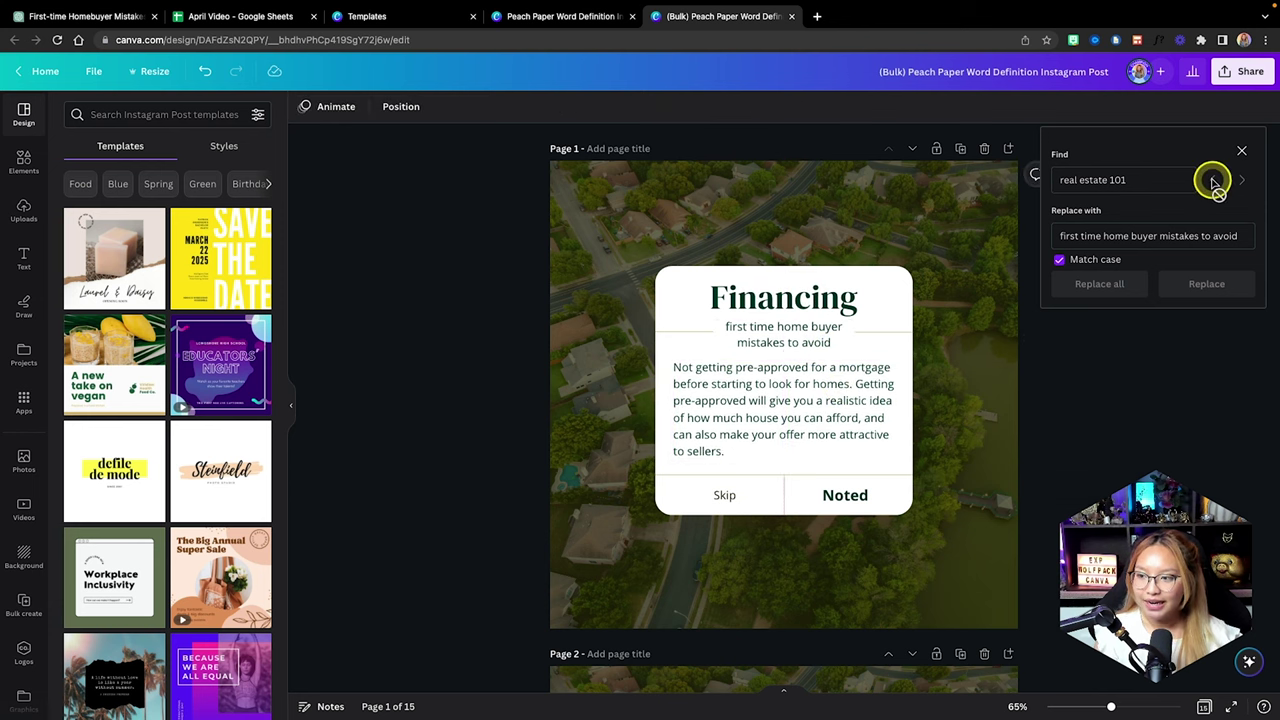
pyautogui.click(1241, 150)
# Shift the Budgeting paragraph away from the subtitle, then review the remaining pages
pyautogui.scroll(-3, 1127, 366)
pyautogui.scroll(-3, 1127, 366)
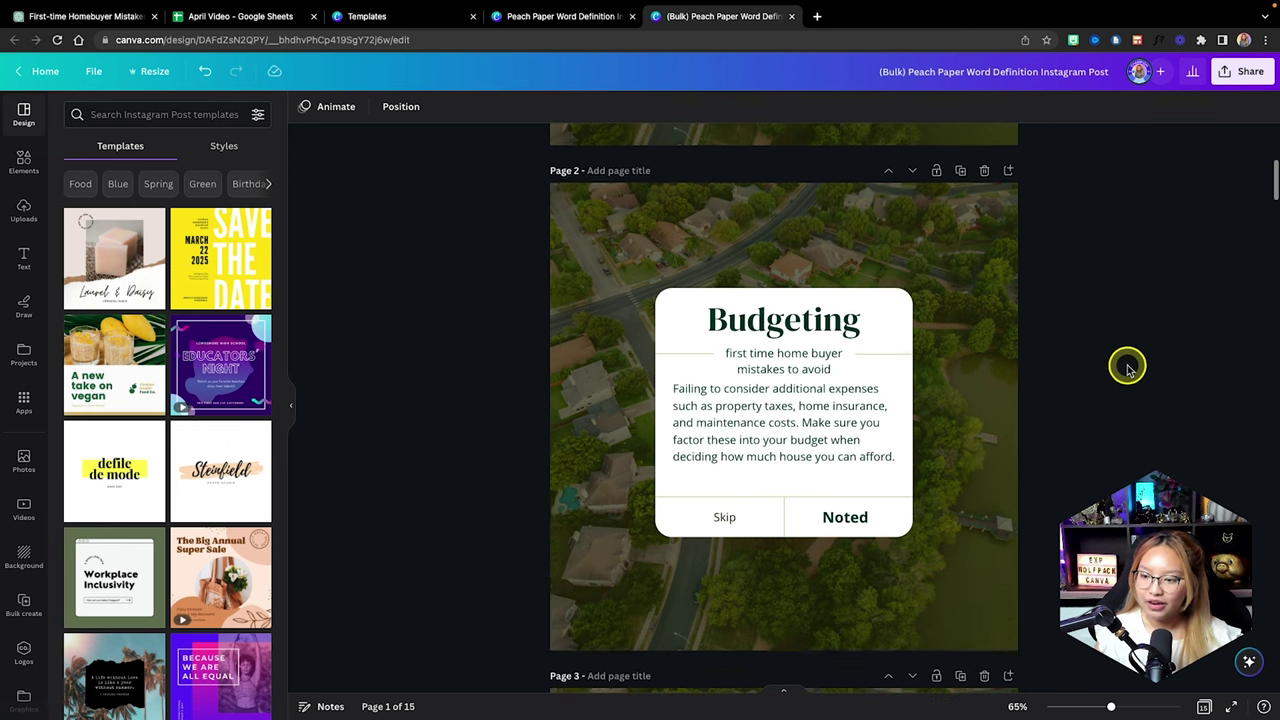
pyautogui.moveTo(807, 409); pyautogui.dragTo(806, 417)
pyautogui.click(1073, 455)
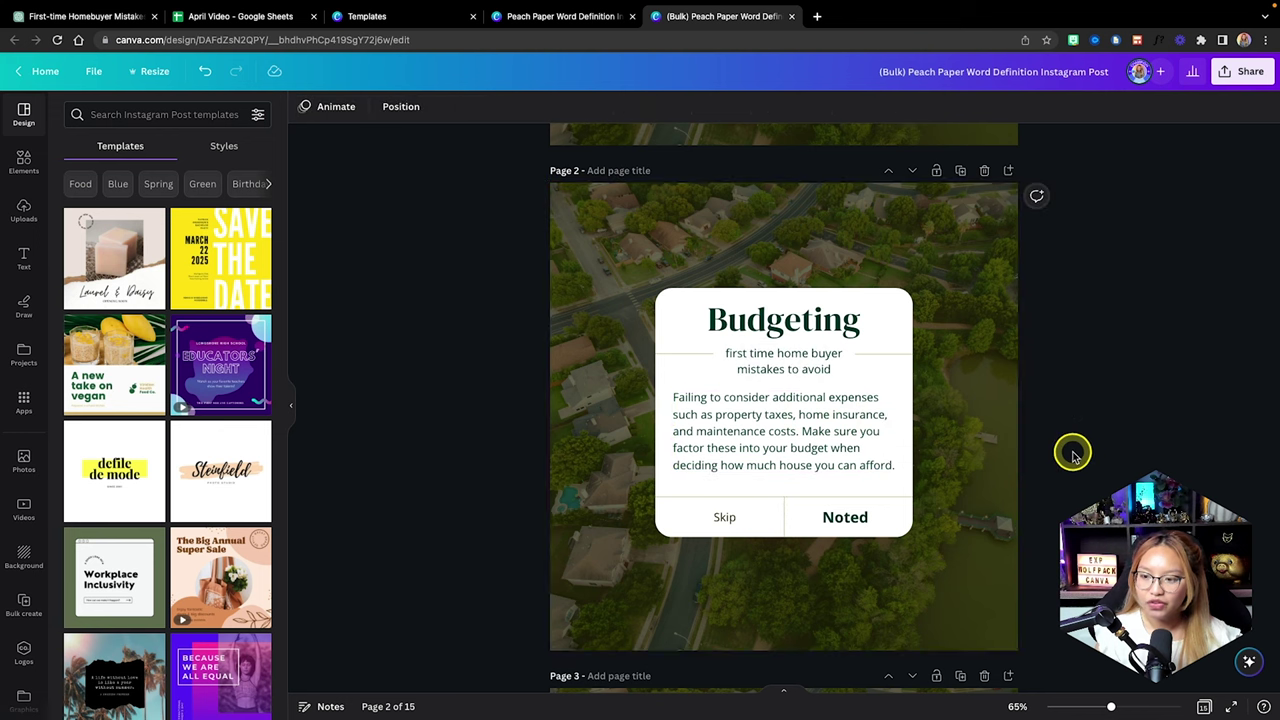
pyautogui.scroll(-5, 1073, 455)
pyautogui.scroll(-4, 1073, 455)
pyautogui.scroll(-5, 1073, 457)
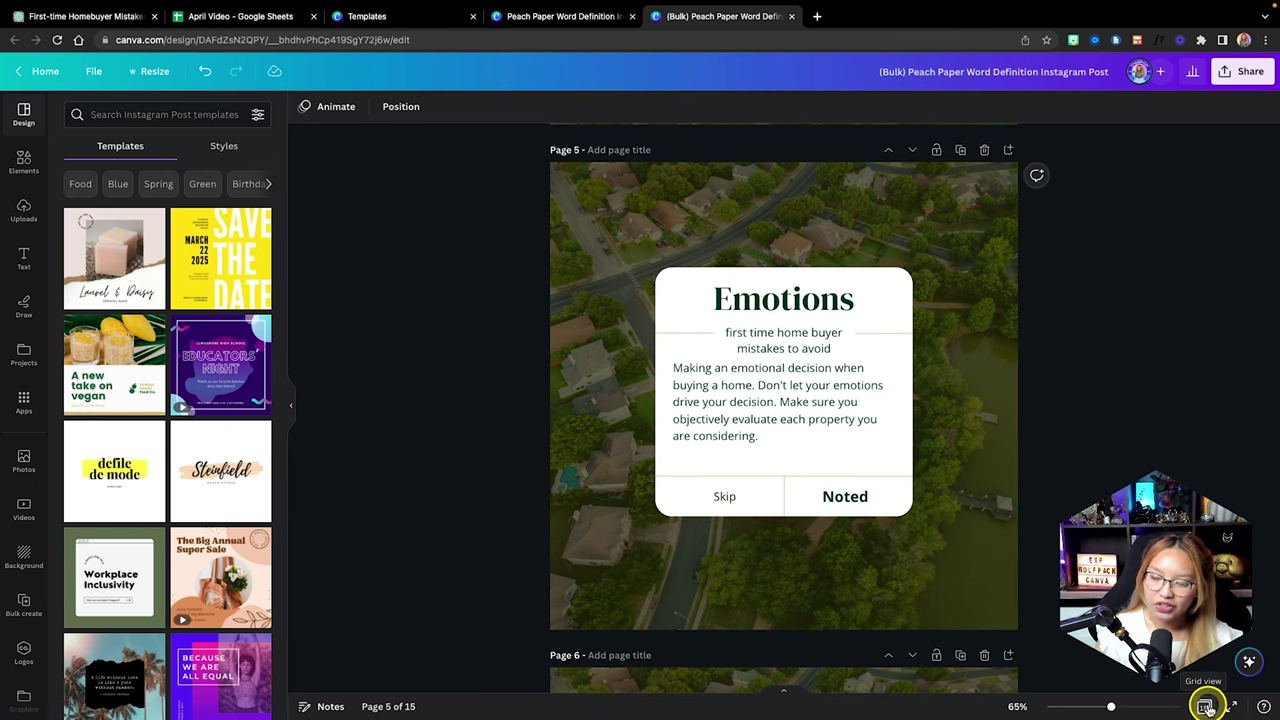
pyautogui.scroll(20, 1176, 451)
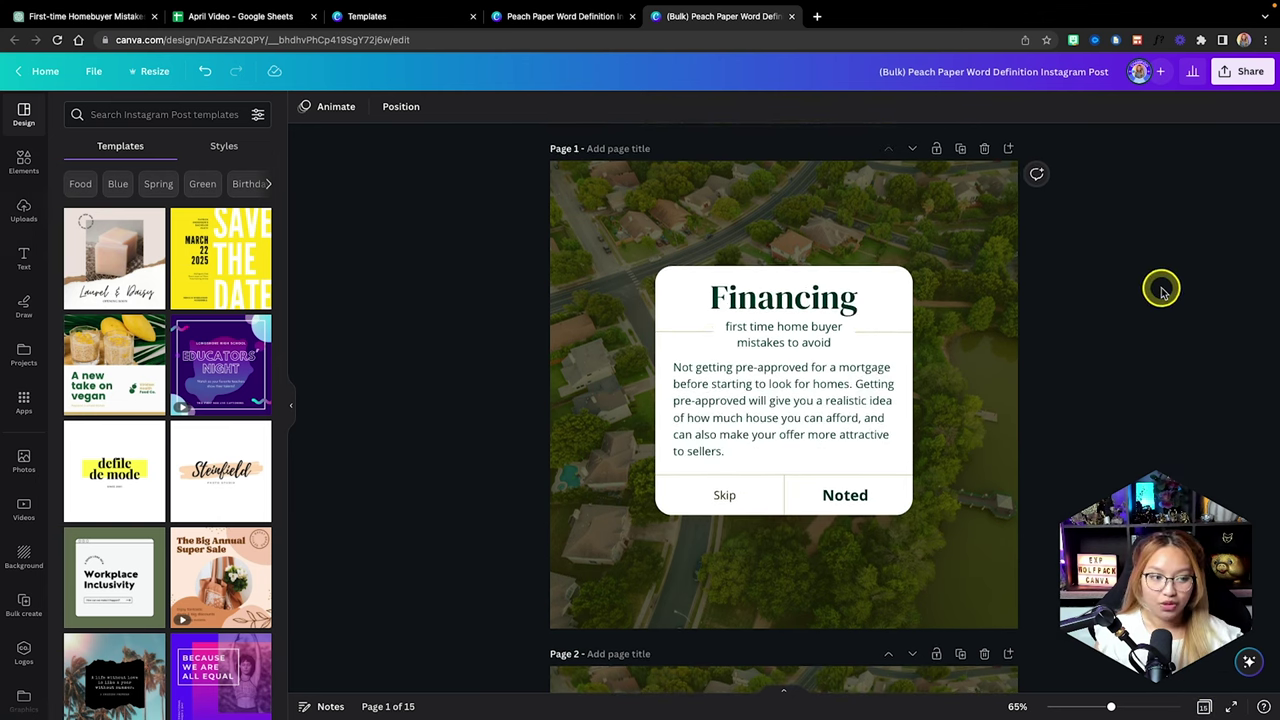
pyautogui.click(1248, 80)
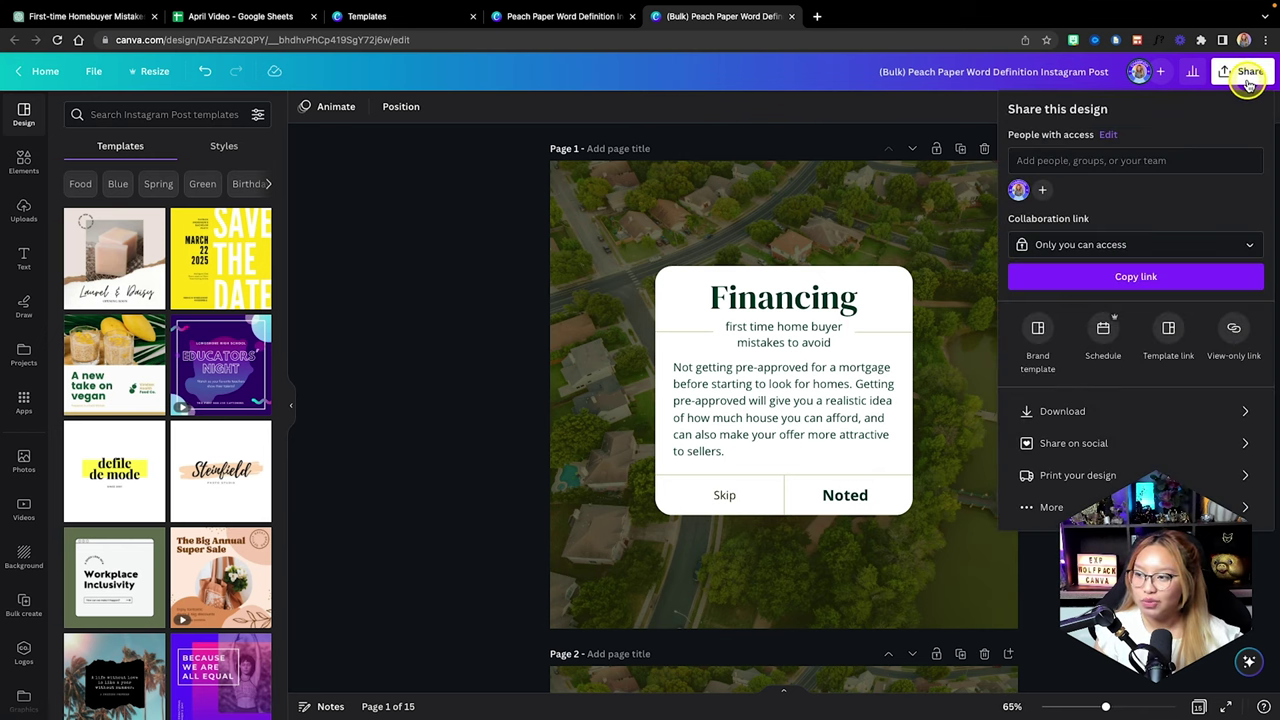
pyautogui.click(1071, 411)
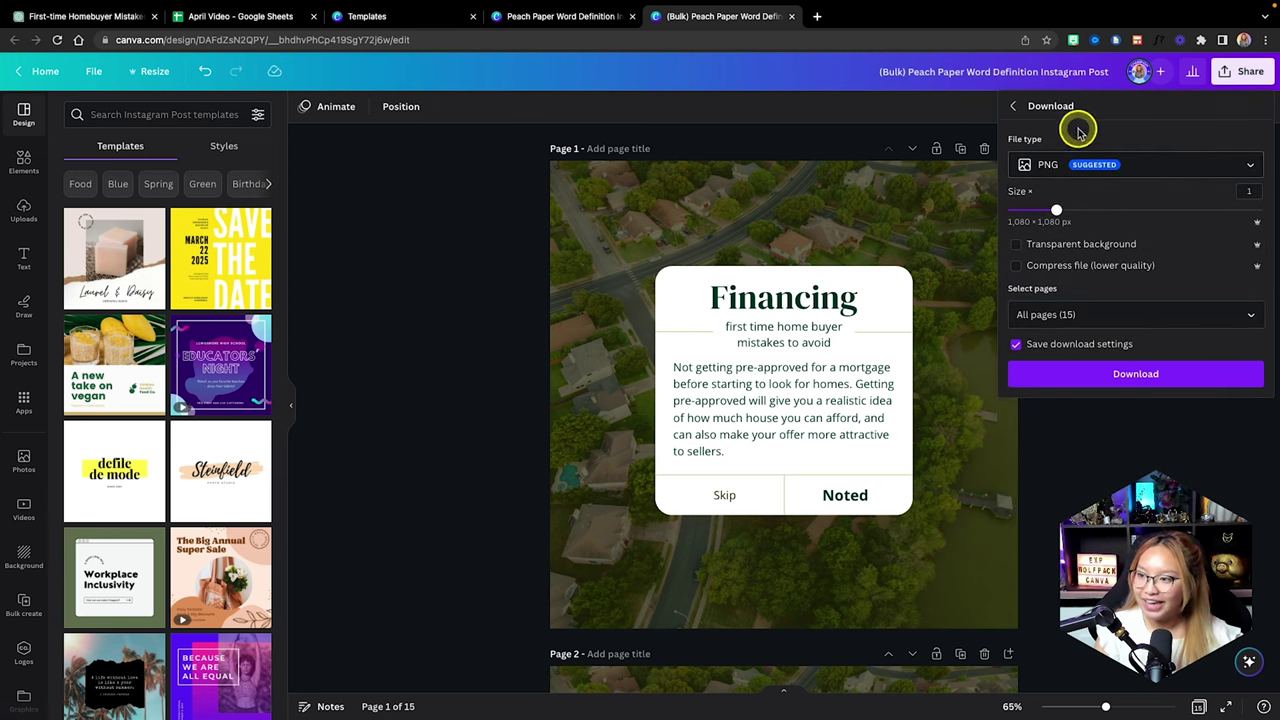
pyautogui.click(1016, 108)
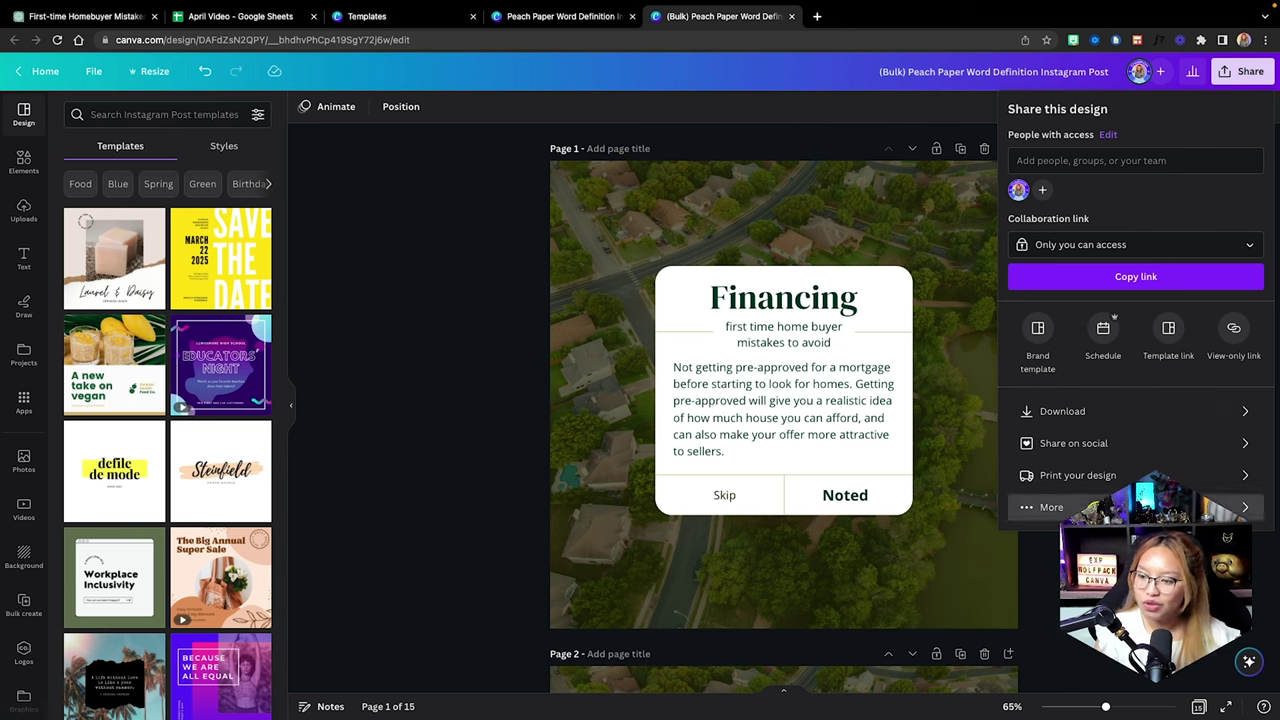
pyautogui.click(1085, 507)
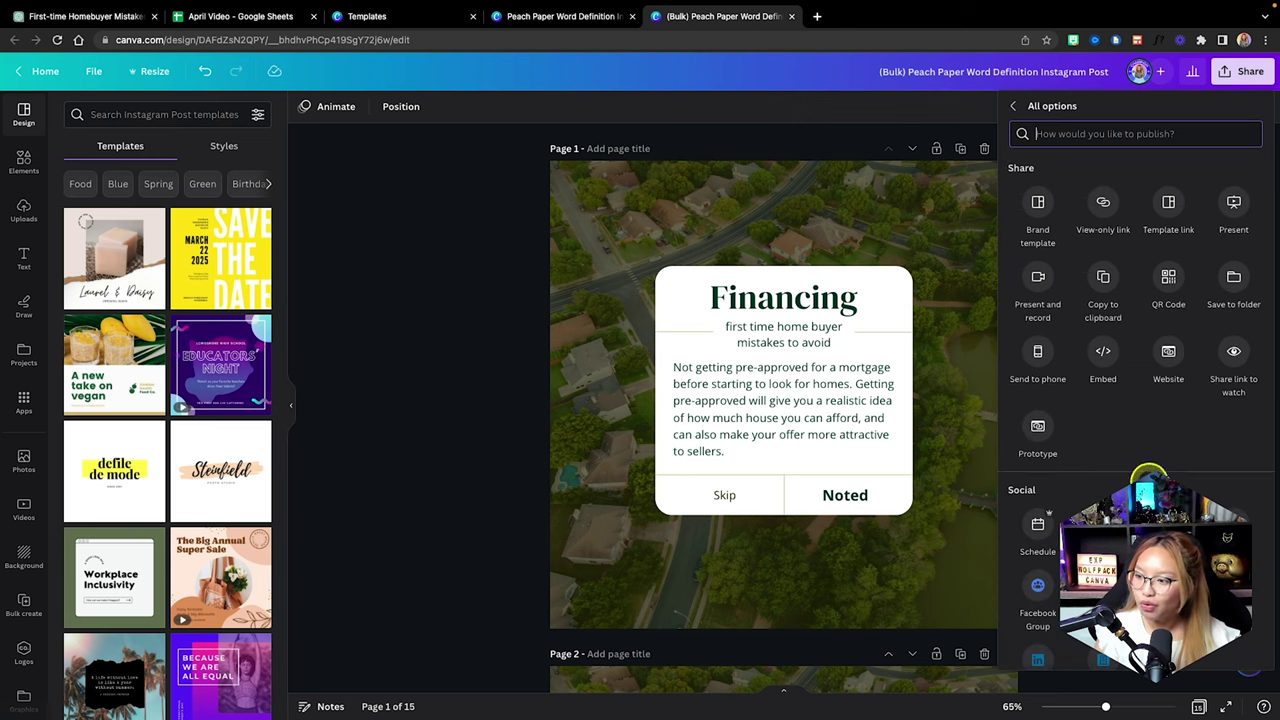
pyautogui.click(1046, 348)
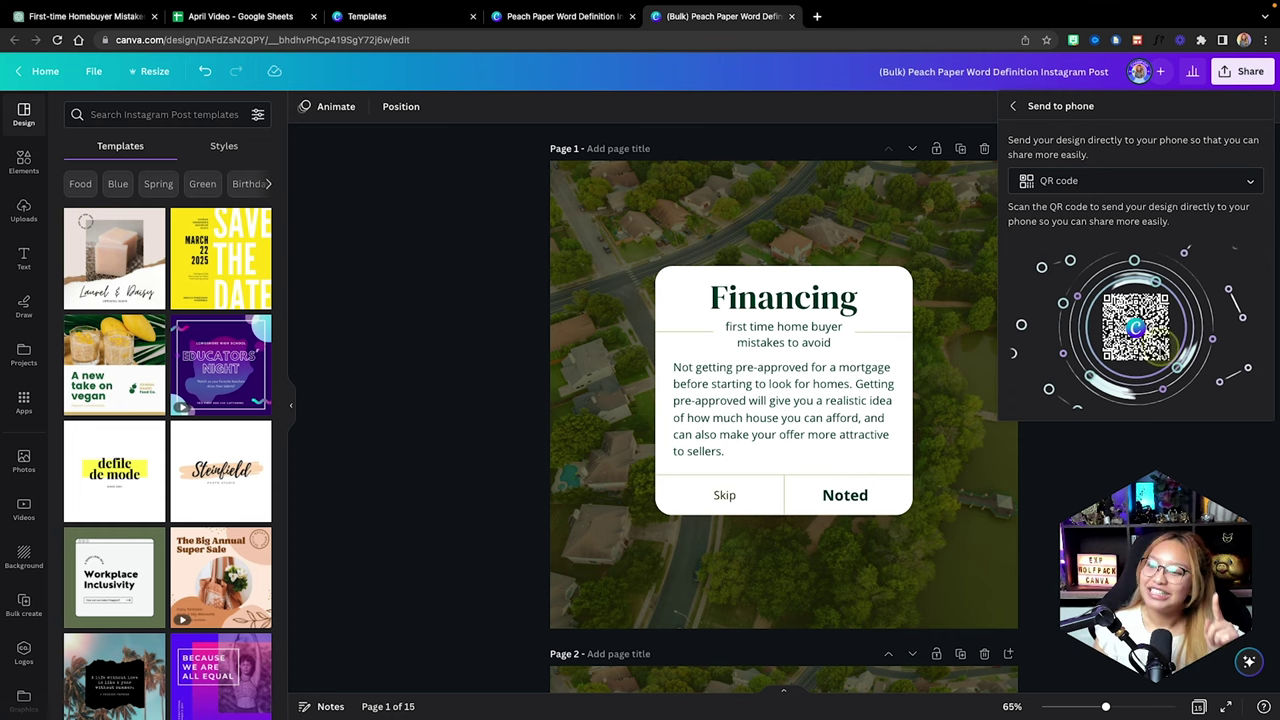
pyautogui.press('Escape')
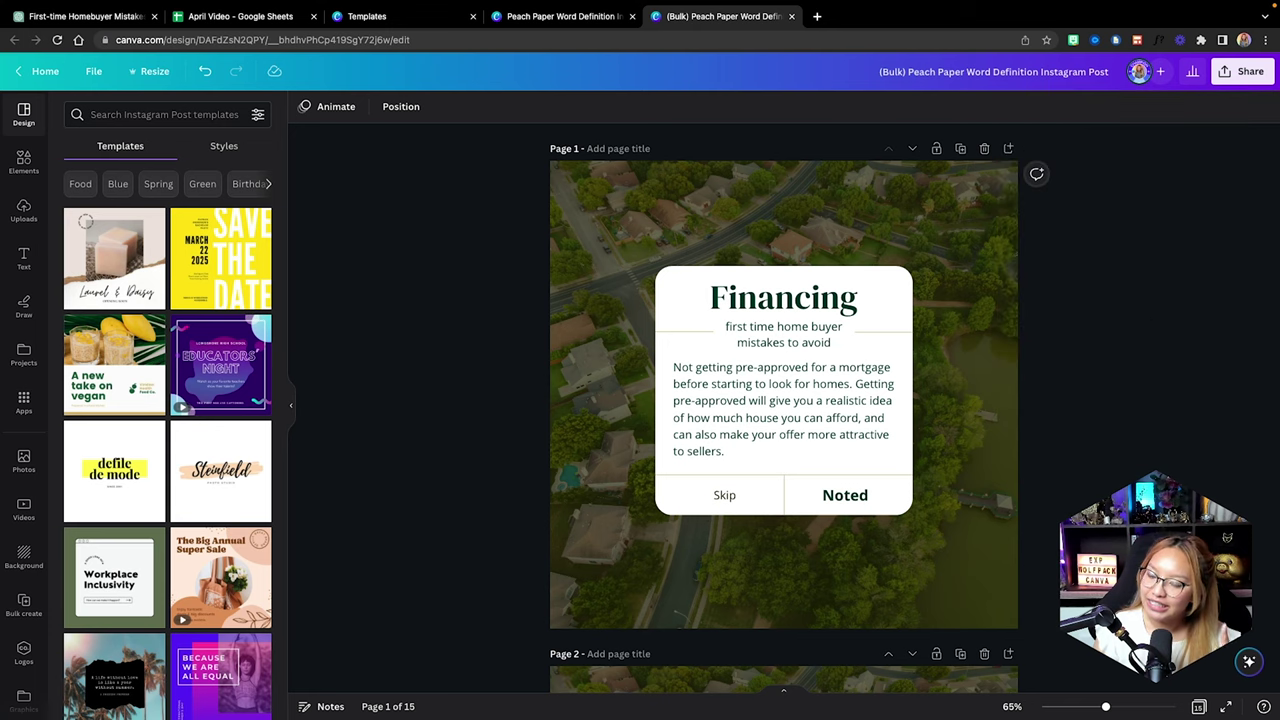
# Create a resized Instagram Reel copy of the 15-page design
pyautogui.click(153, 76)
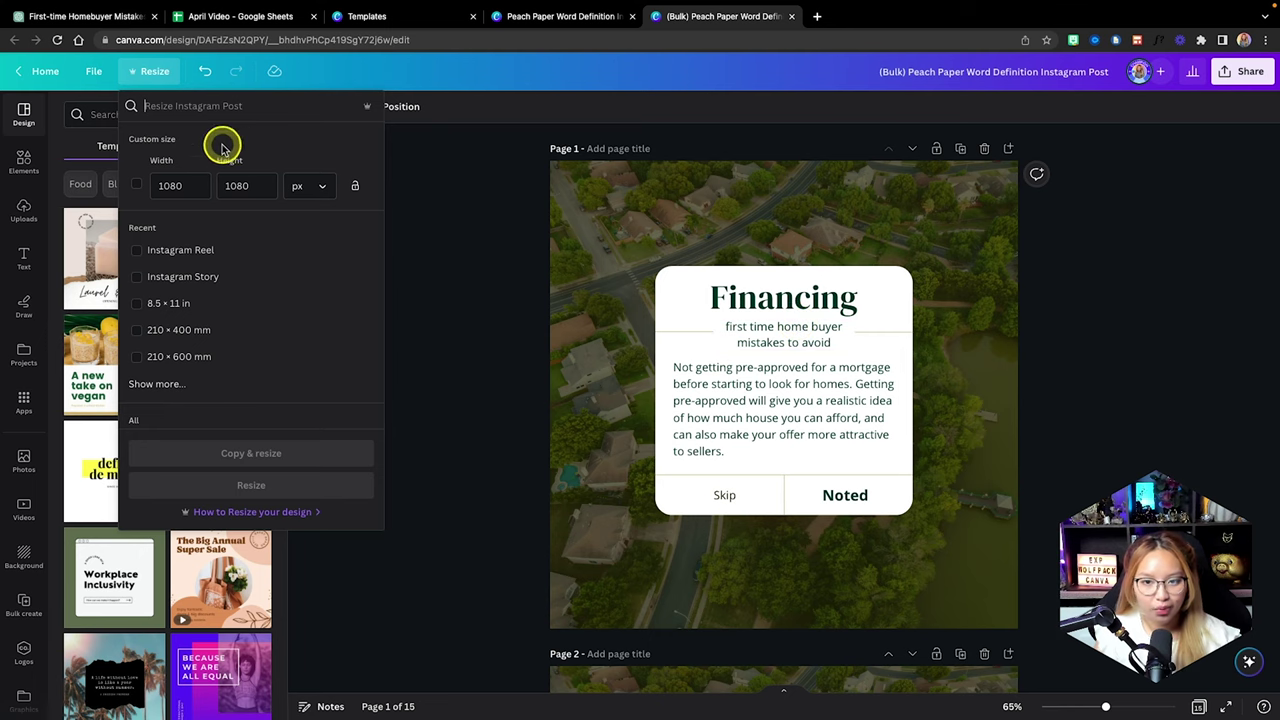
pyautogui.write('insta')
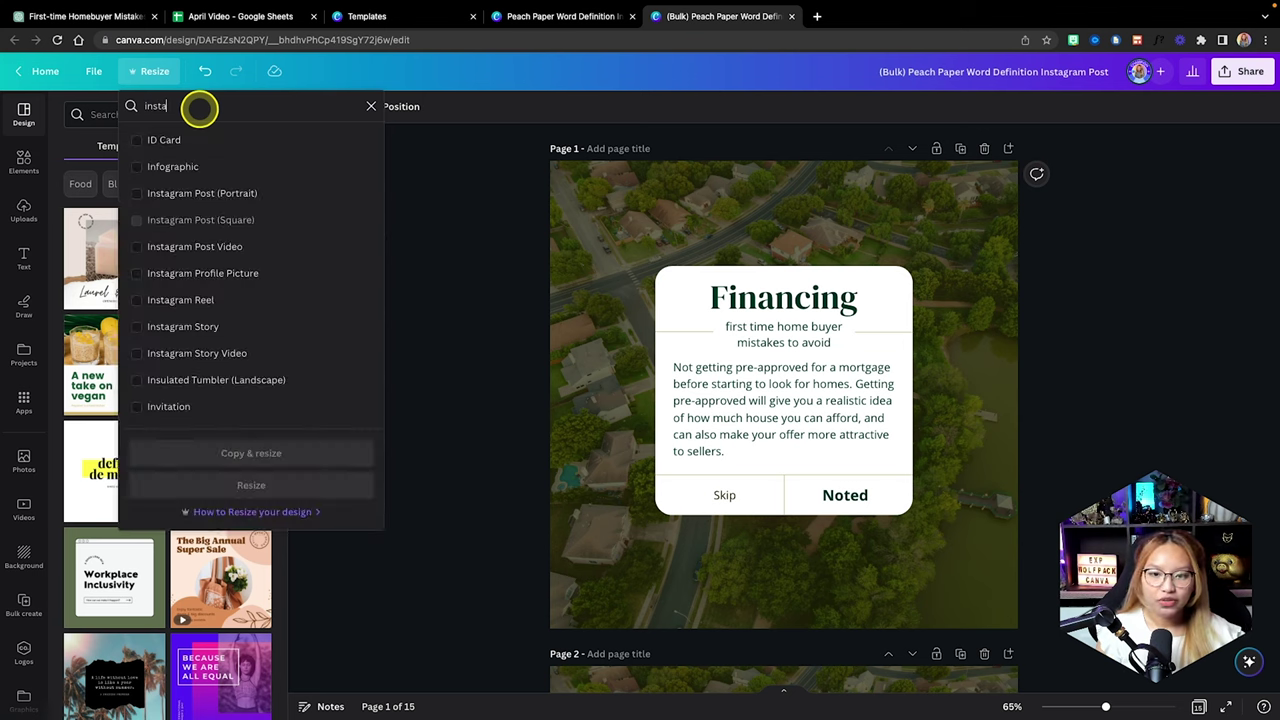
pyautogui.write('gram')
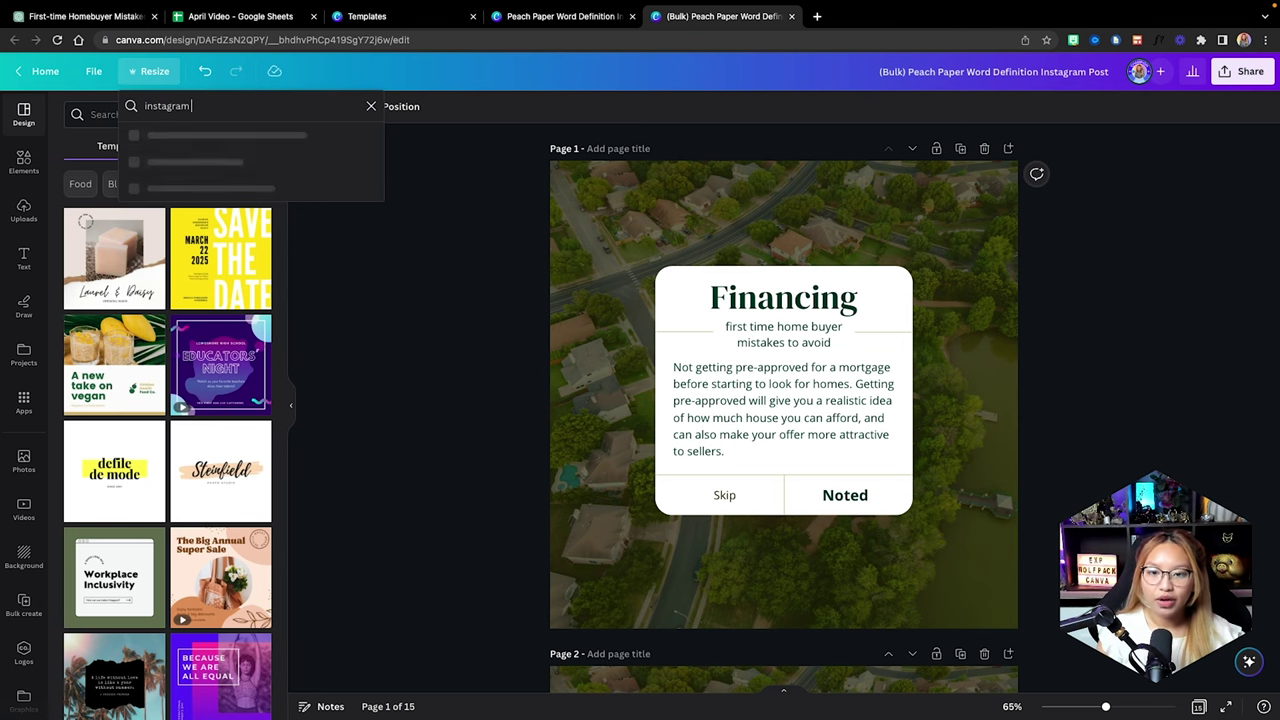
pyautogui.write(' reel')
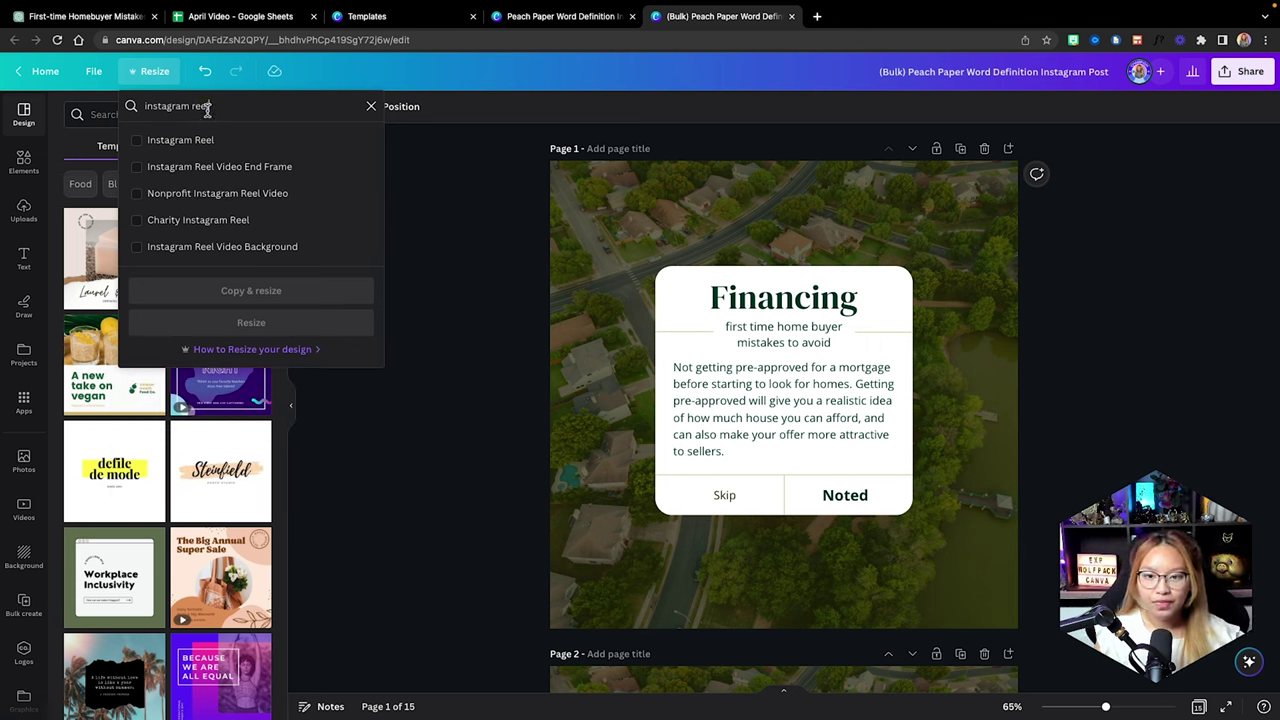
pyautogui.click(172, 141)
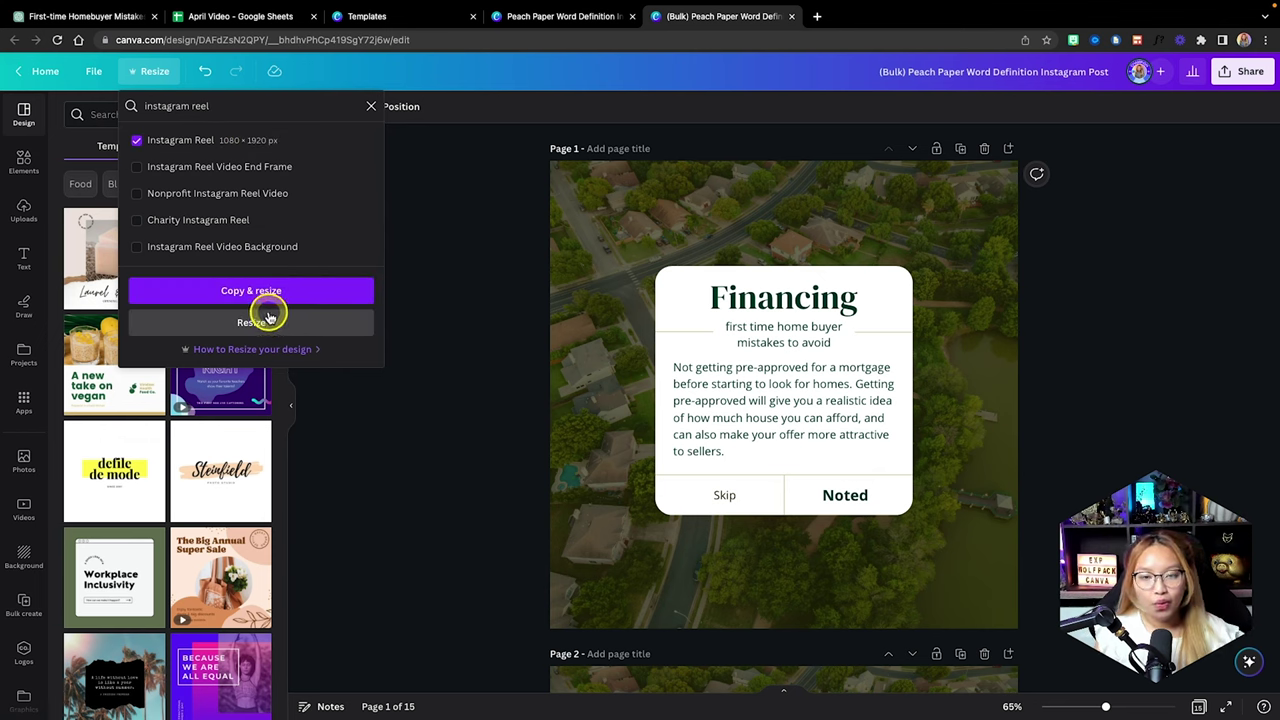
pyautogui.click(329, 293)
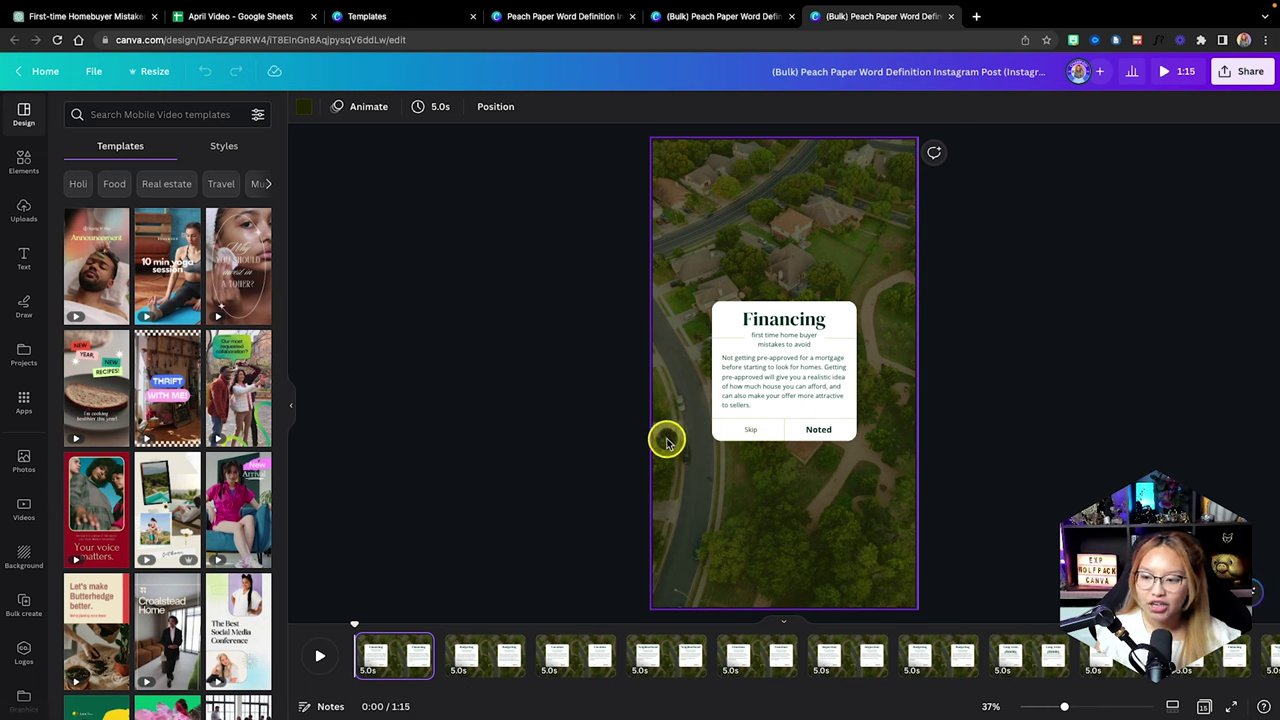
# Add a square shape to page 1 and bring it to the front
pyautogui.click(687, 492)
pyautogui.click(688, 492)
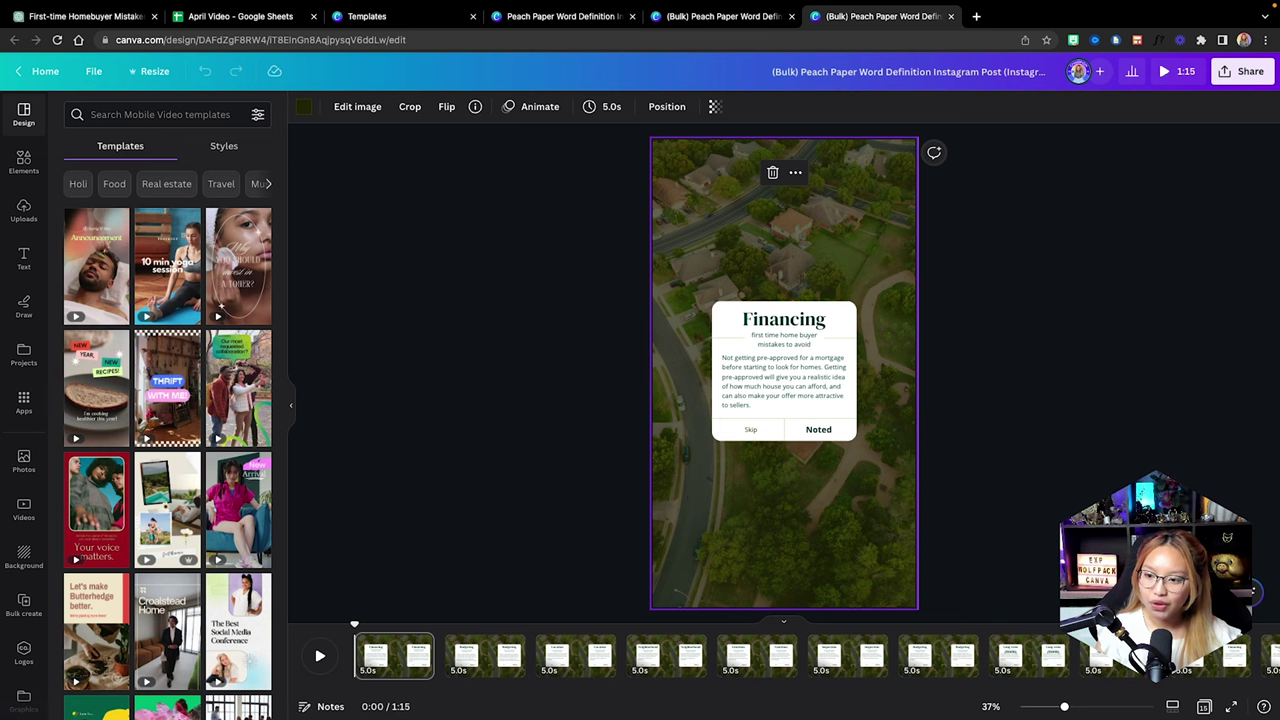
pyautogui.press('r')
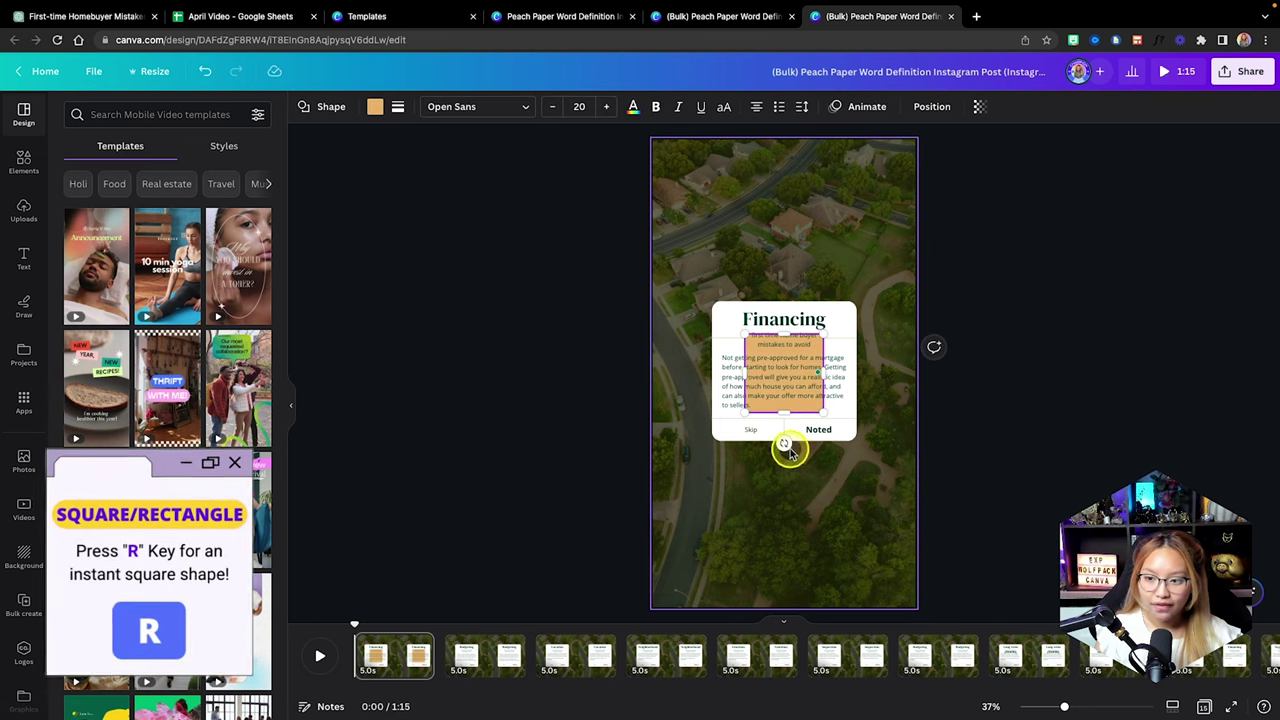
pyautogui.scroll(5, 871, 457)
pyautogui.click(931, 106)
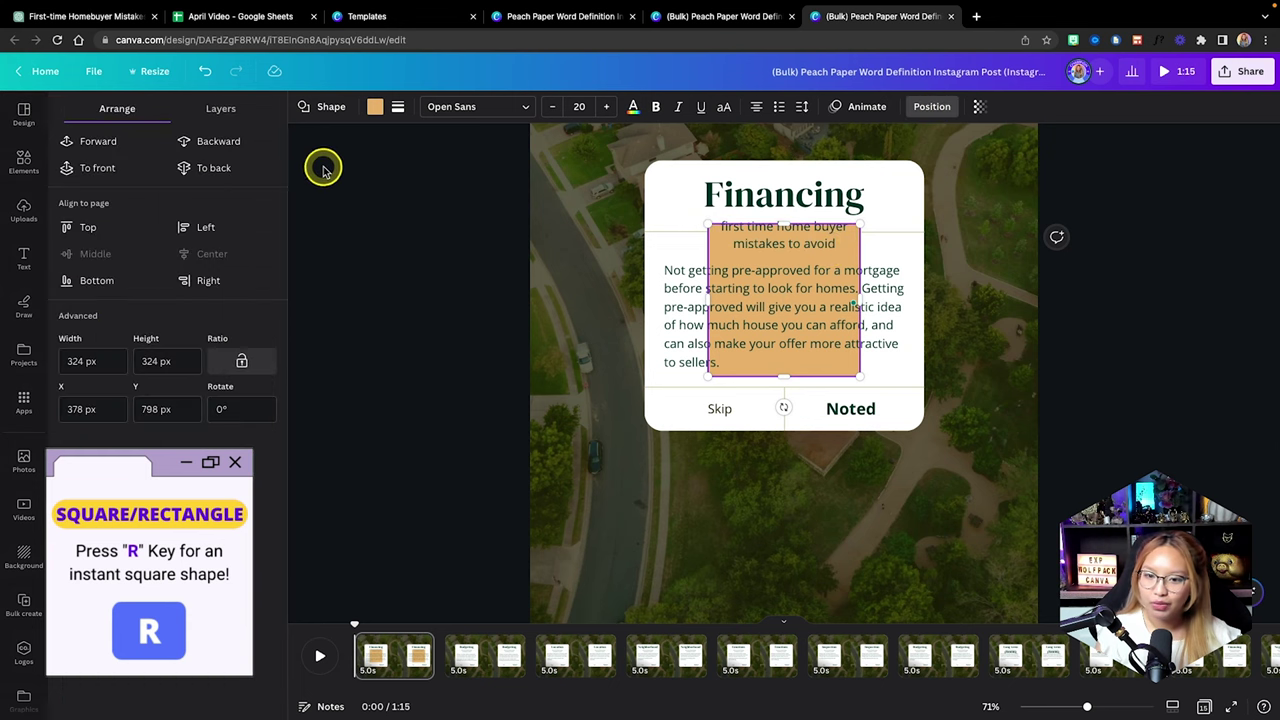
pyautogui.click(88, 168)
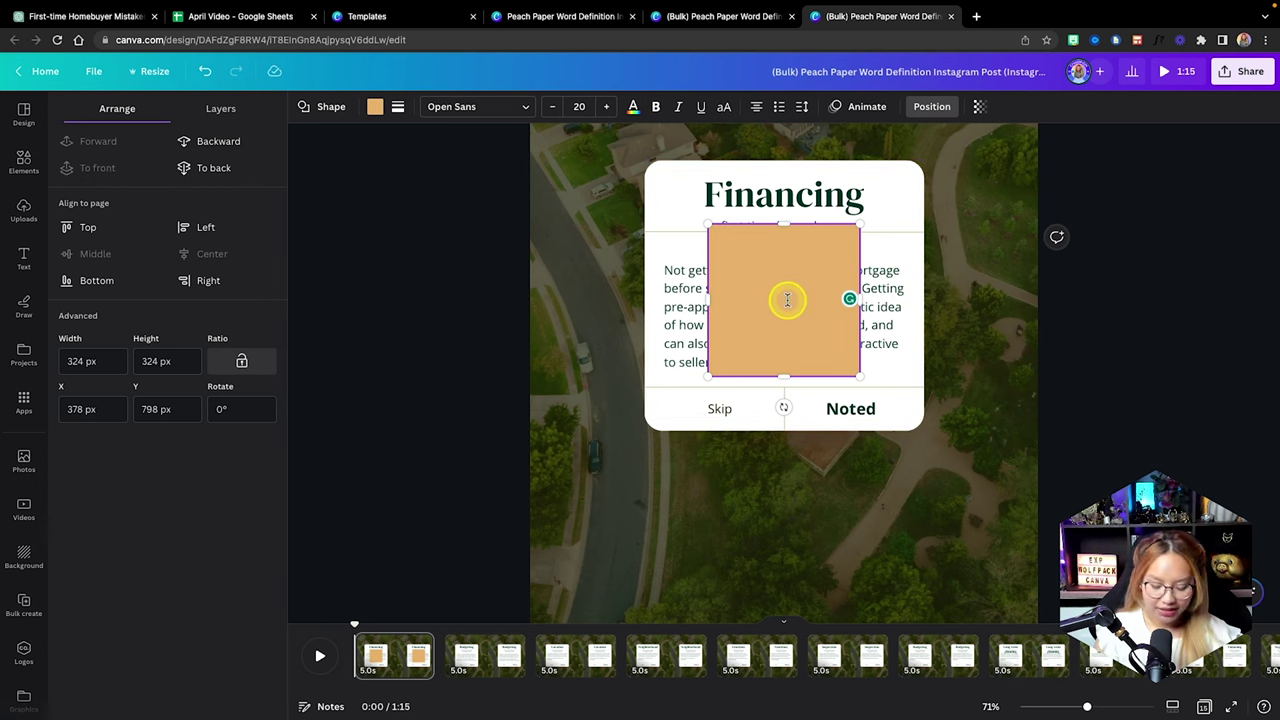
pyautogui.scroll(-5, 787, 299)
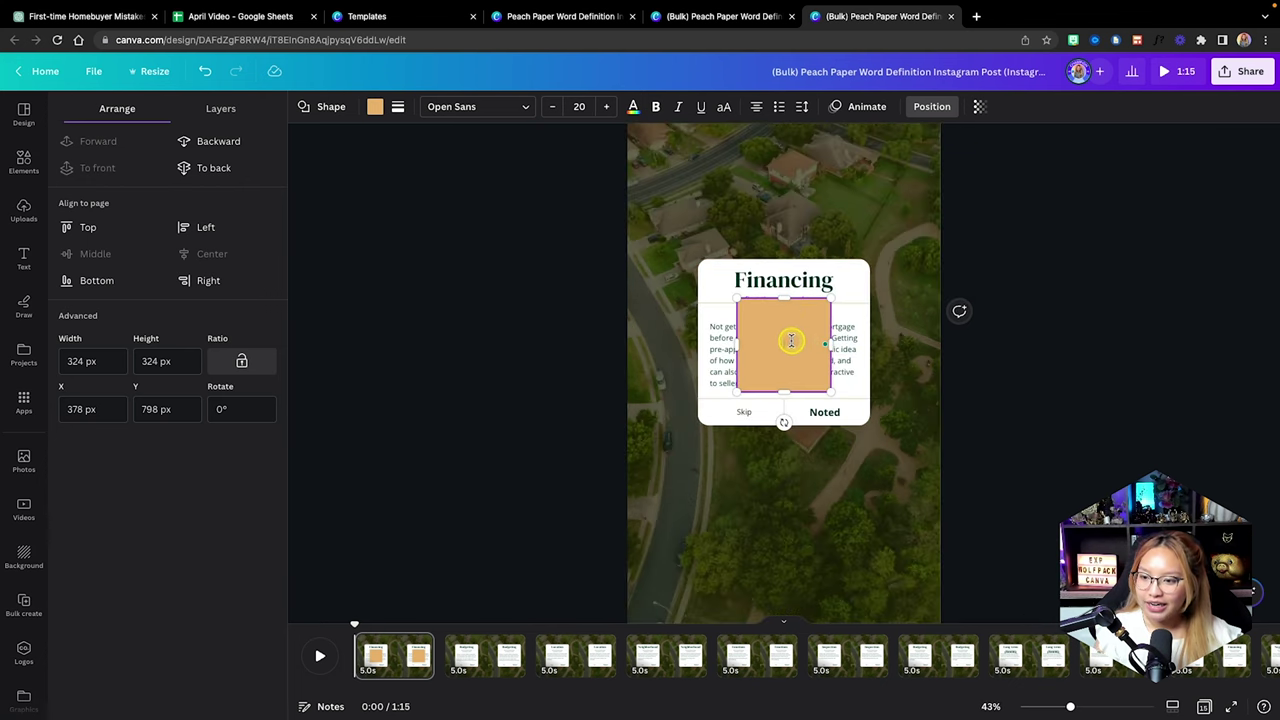
# Resize the orange square to 1080×1080 px and centre it vertically on the page
pyautogui.click(826, 504)
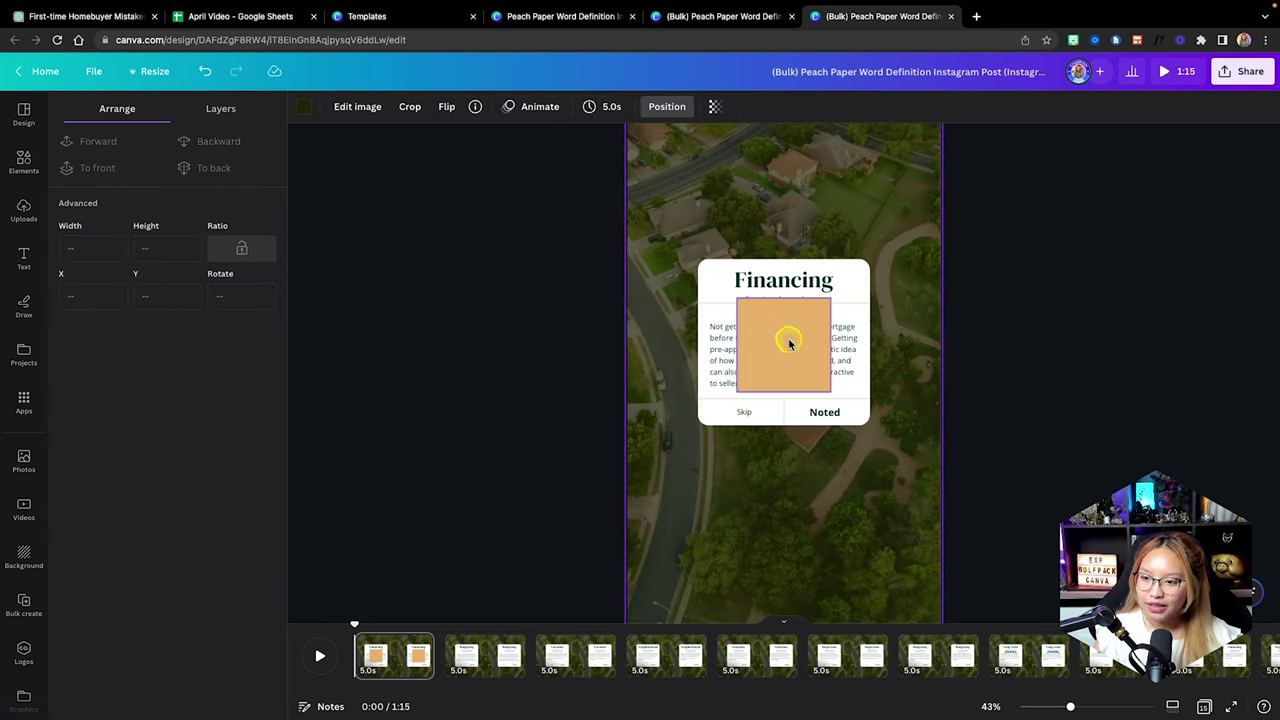
pyautogui.moveTo(785, 340); pyautogui.dragTo(680, 251)
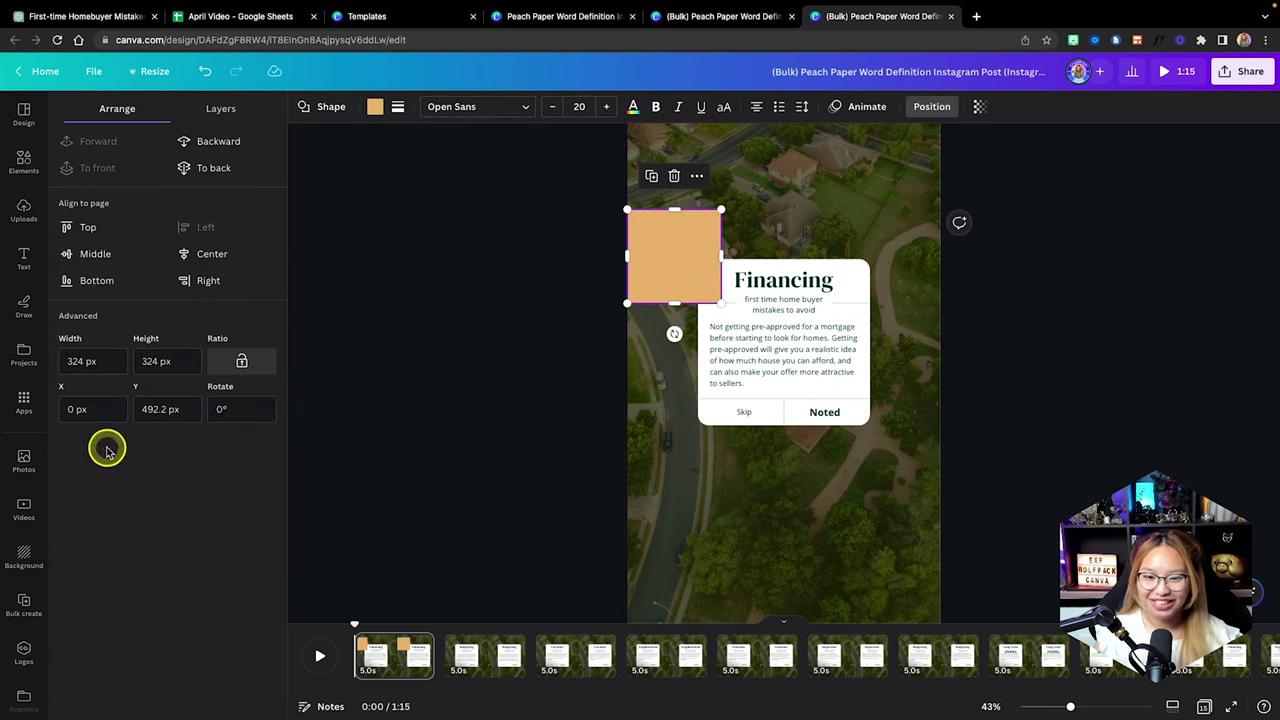
pyautogui.moveTo(724, 304); pyautogui.dragTo(887, 428)
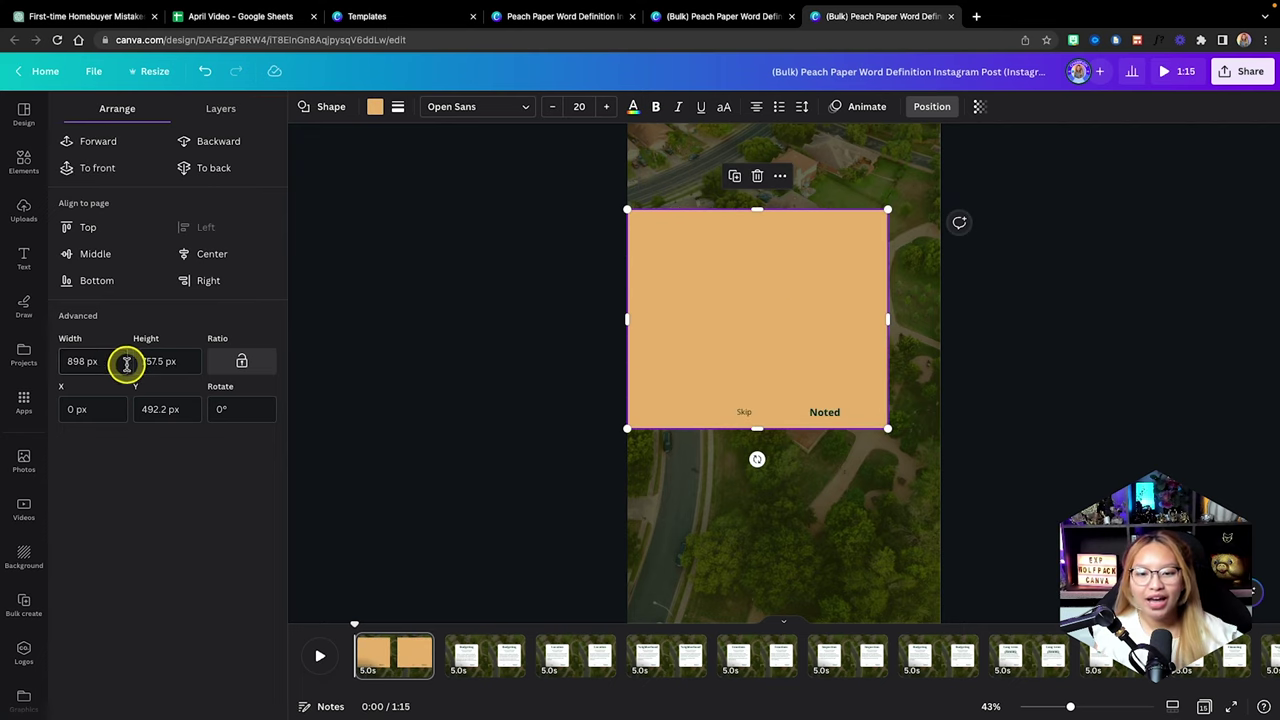
pyautogui.moveTo(110, 361); pyautogui.dragTo(40, 362)
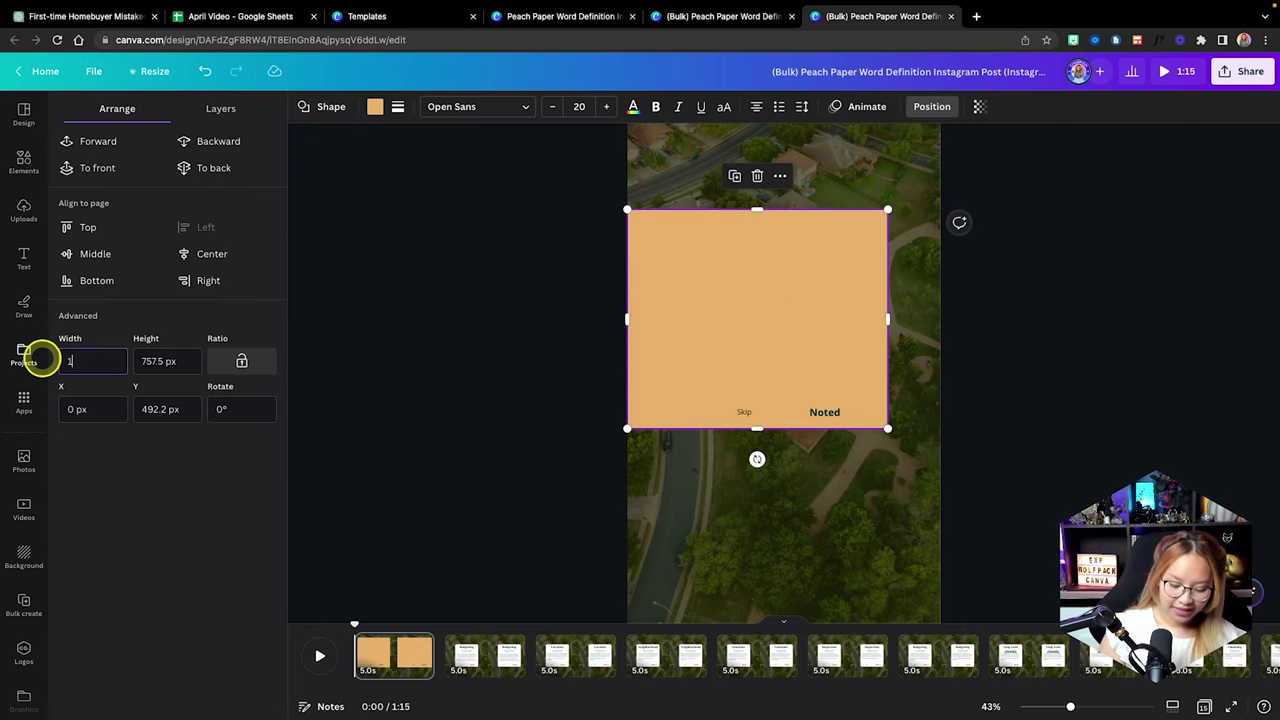
pyautogui.write('1080')
pyautogui.moveTo(170, 361); pyautogui.dragTo(124, 361)
pyautogui.write('1080')
pyautogui.press('Return')
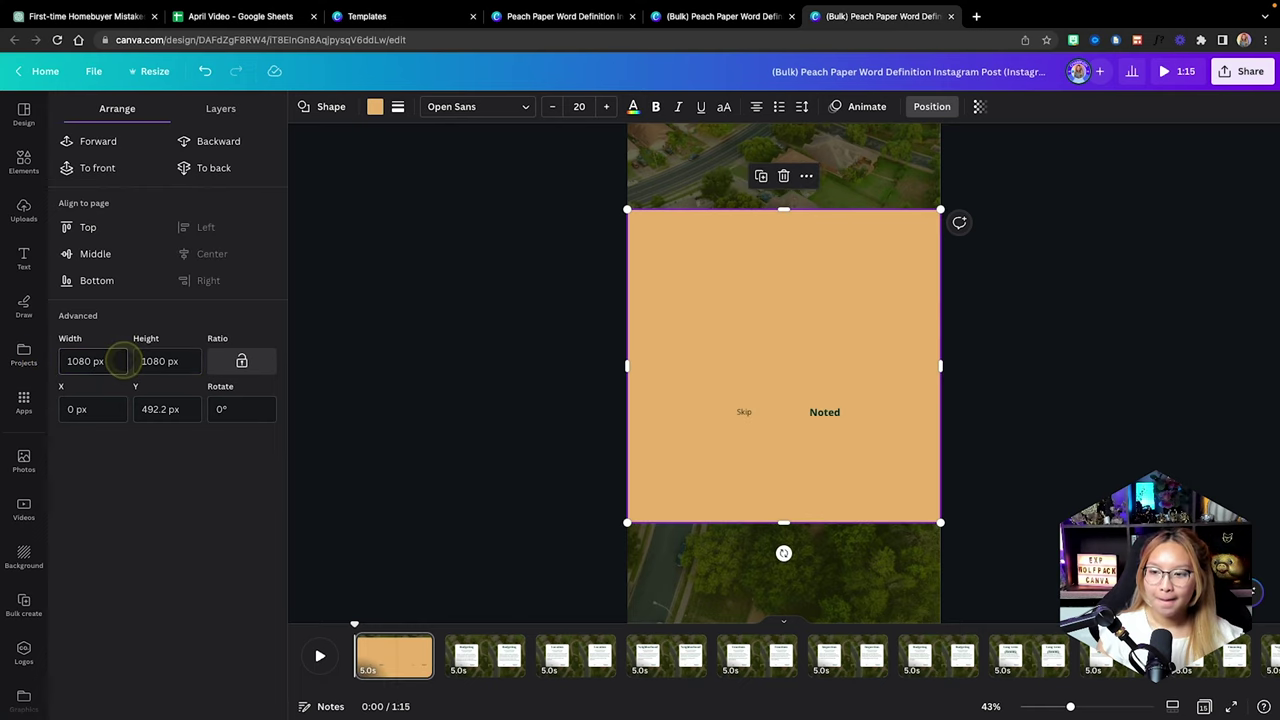
pyautogui.click(80, 255)
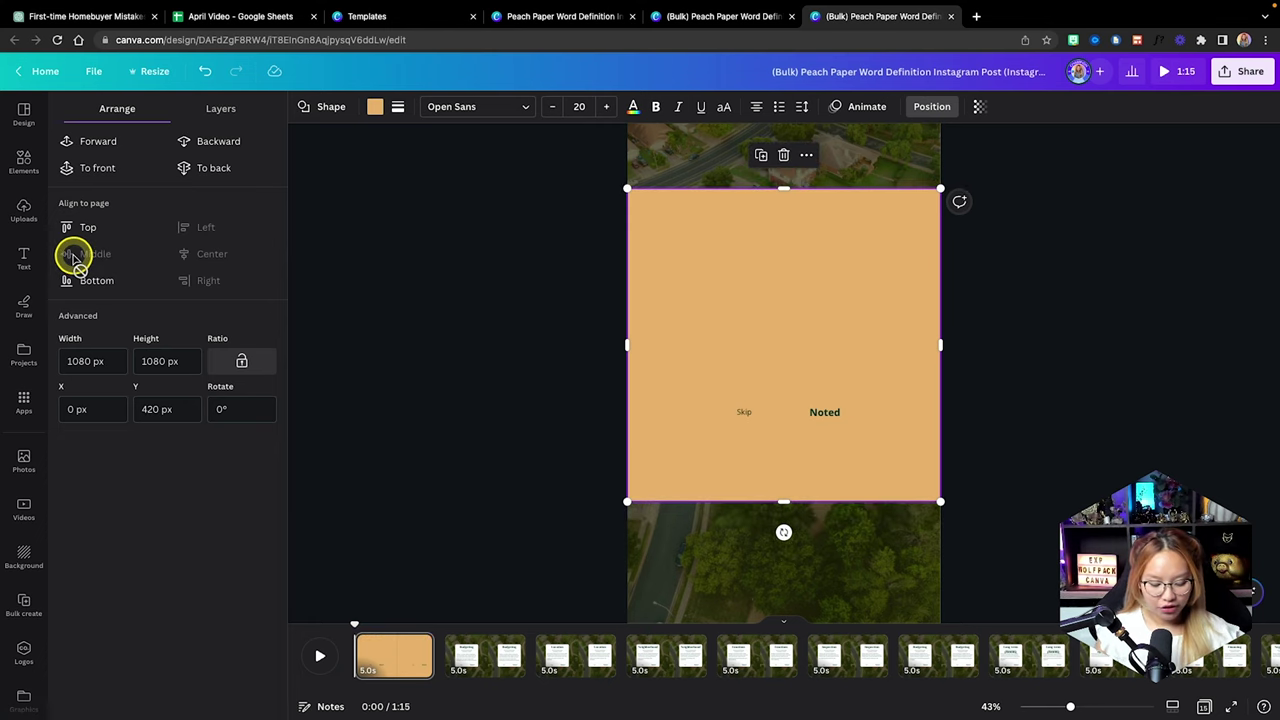
# Show rulers, add horizontal guides at the square's top and bottom edges, then delete the square
pyautogui.hotkey('shift', 'r')
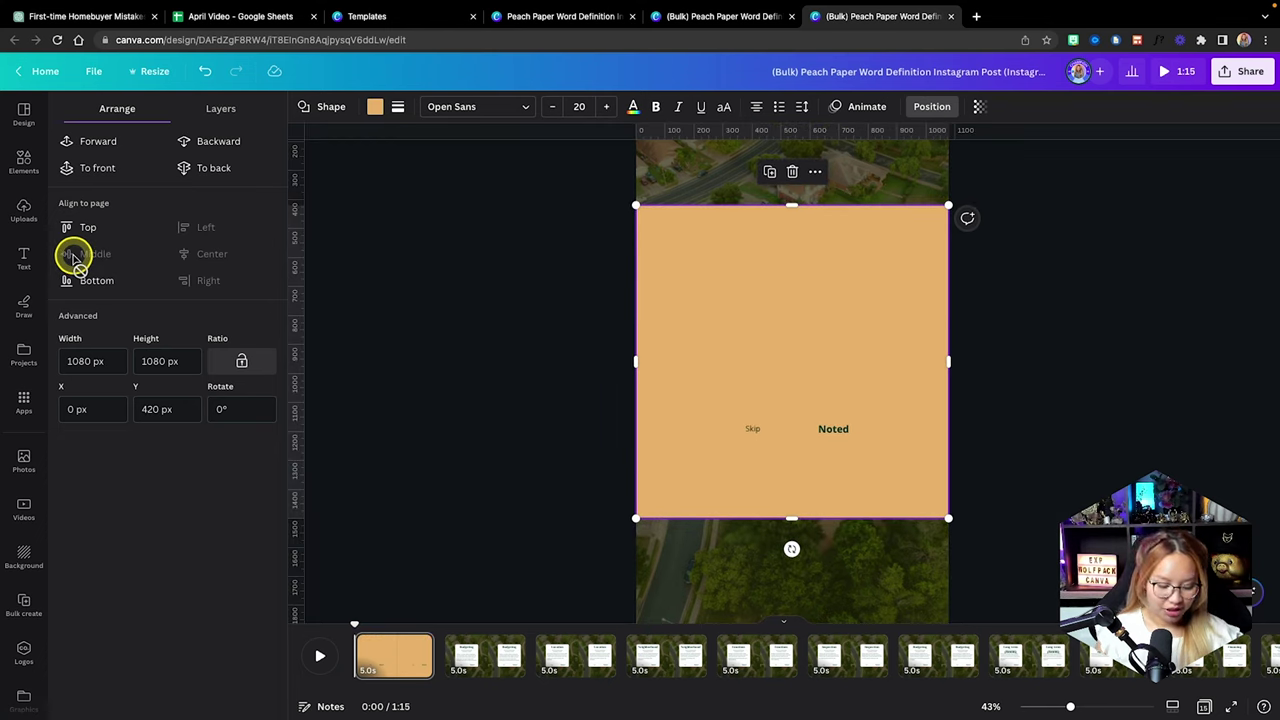
pyautogui.moveTo(680, 129); pyautogui.dragTo(683, 204)
pyautogui.moveTo(677, 123); pyautogui.dragTo(683, 519)
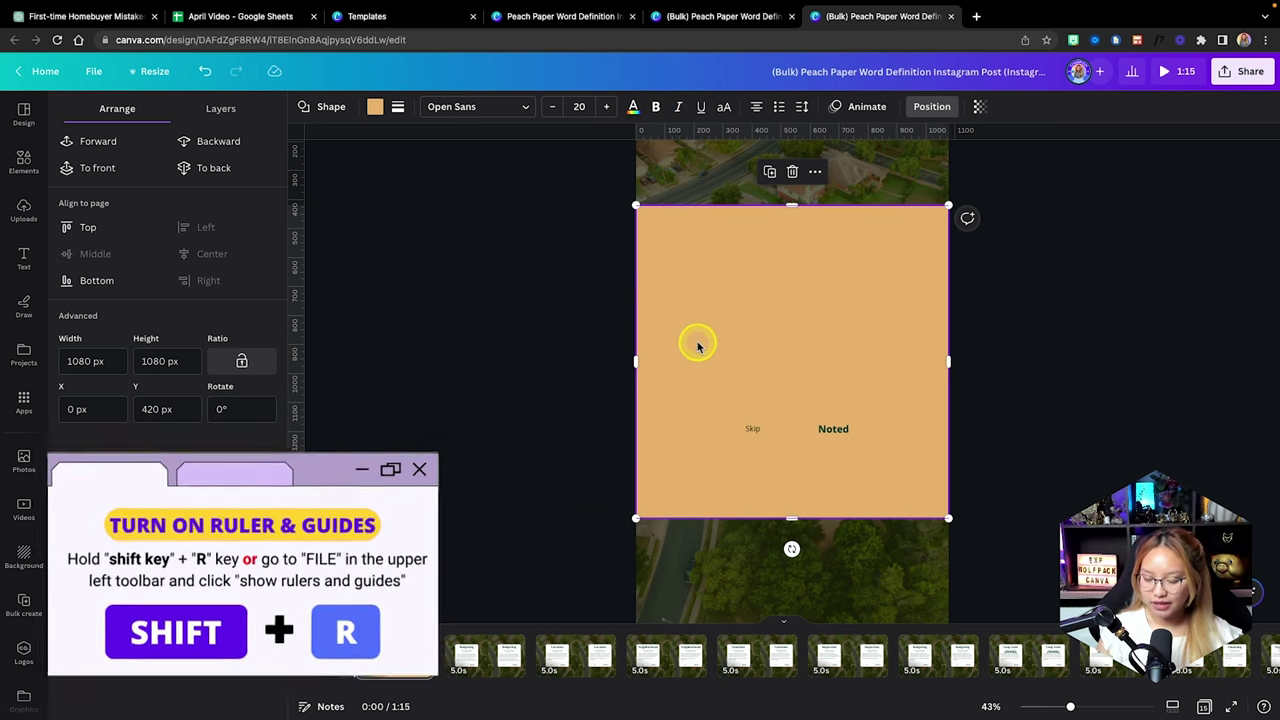
pyautogui.press('Delete')
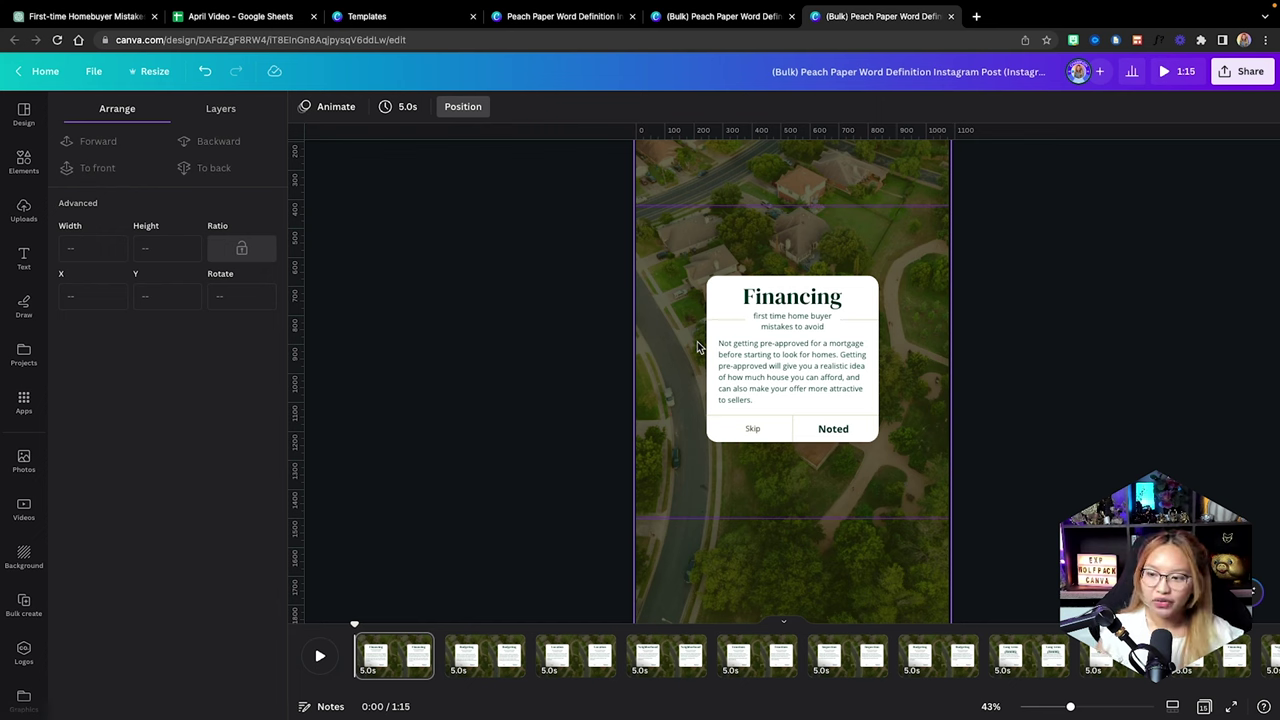
# Group-select the Financing card, enlarge it from the corner and recentre it between the guides
pyautogui.moveTo(634, 254); pyautogui.dragTo(967, 463)
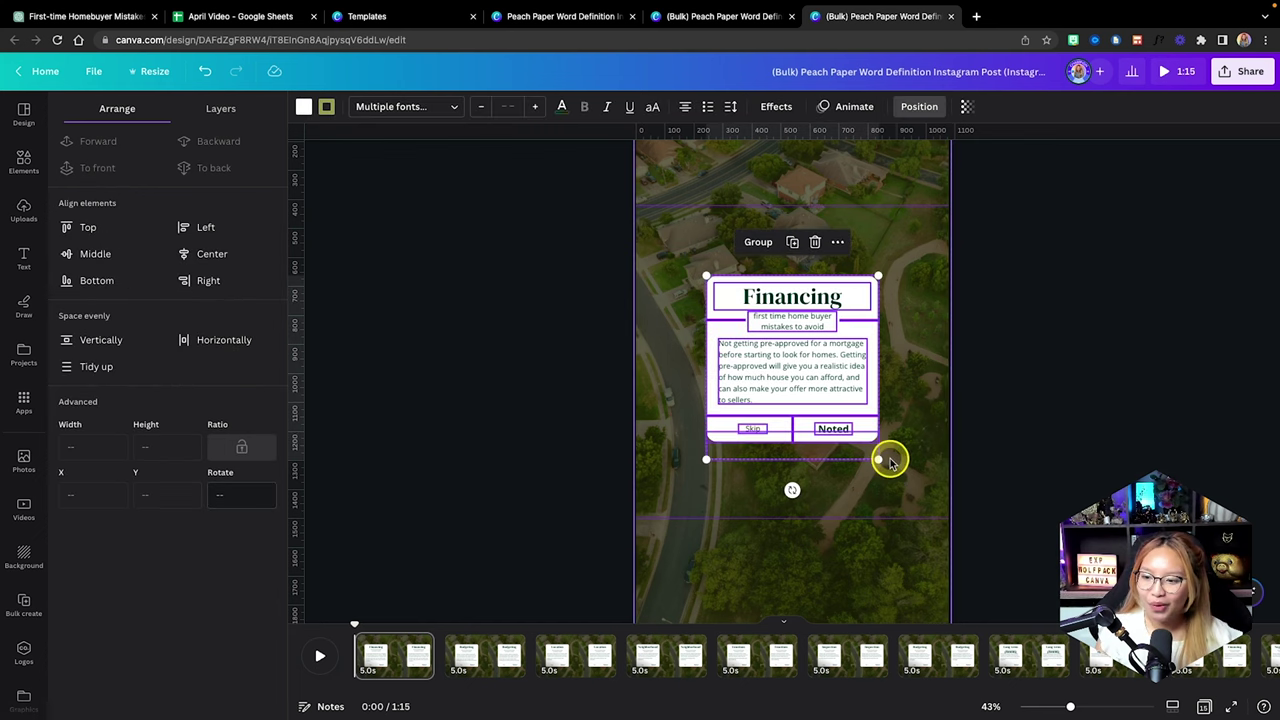
pyautogui.moveTo(869, 450); pyautogui.dragTo(917, 500)
pyautogui.moveTo(823, 390); pyautogui.dragTo(824, 383)
pyautogui.moveTo(908, 486); pyautogui.dragTo(917, 477)
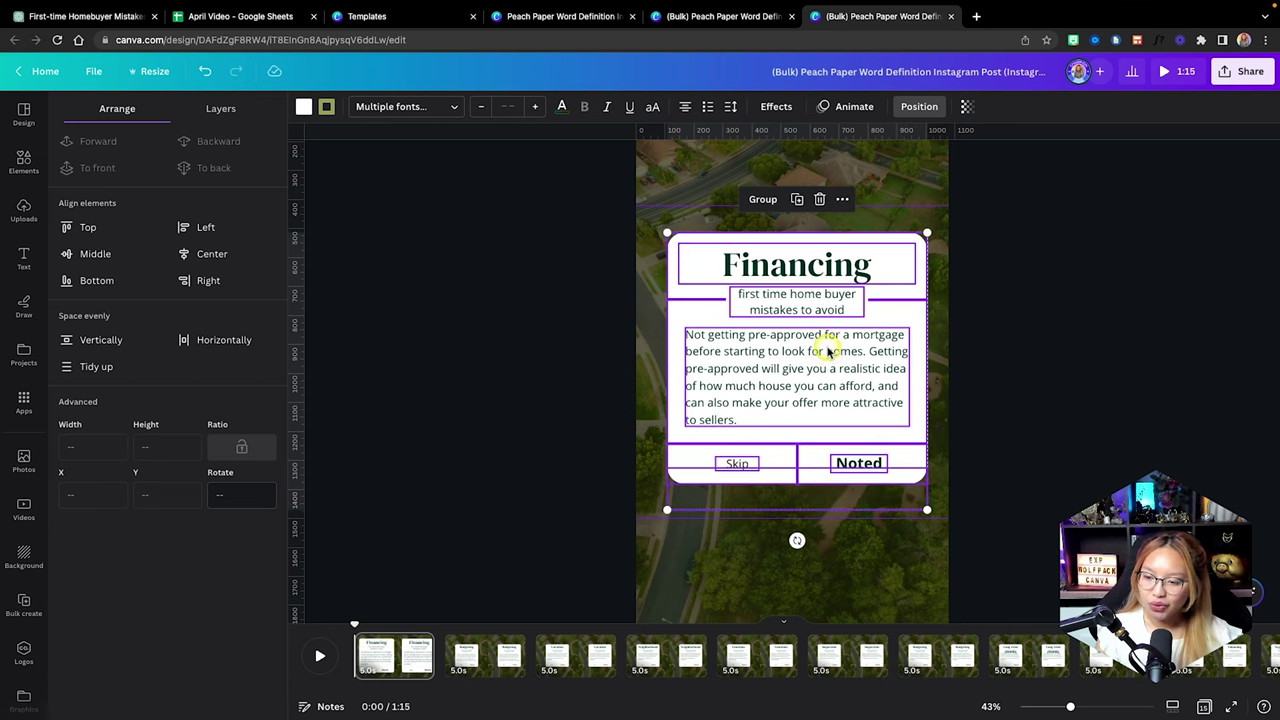
pyautogui.moveTo(810, 345)
pyautogui.mouseDown()
pyautogui.moveTo(828, 352)
pyautogui.moveTo(820, 337)
pyautogui.mouseUp()
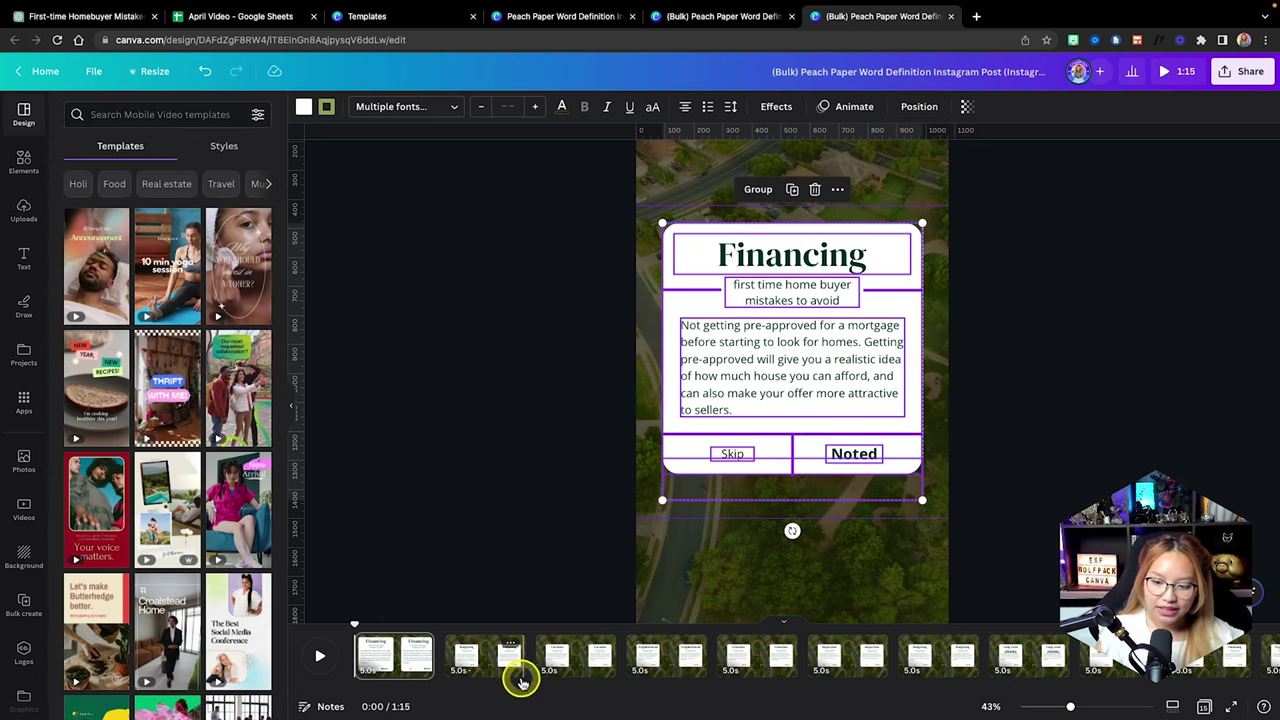
# Set the page duration to 15 seconds and apply it to all pages
pyautogui.click(407, 672)
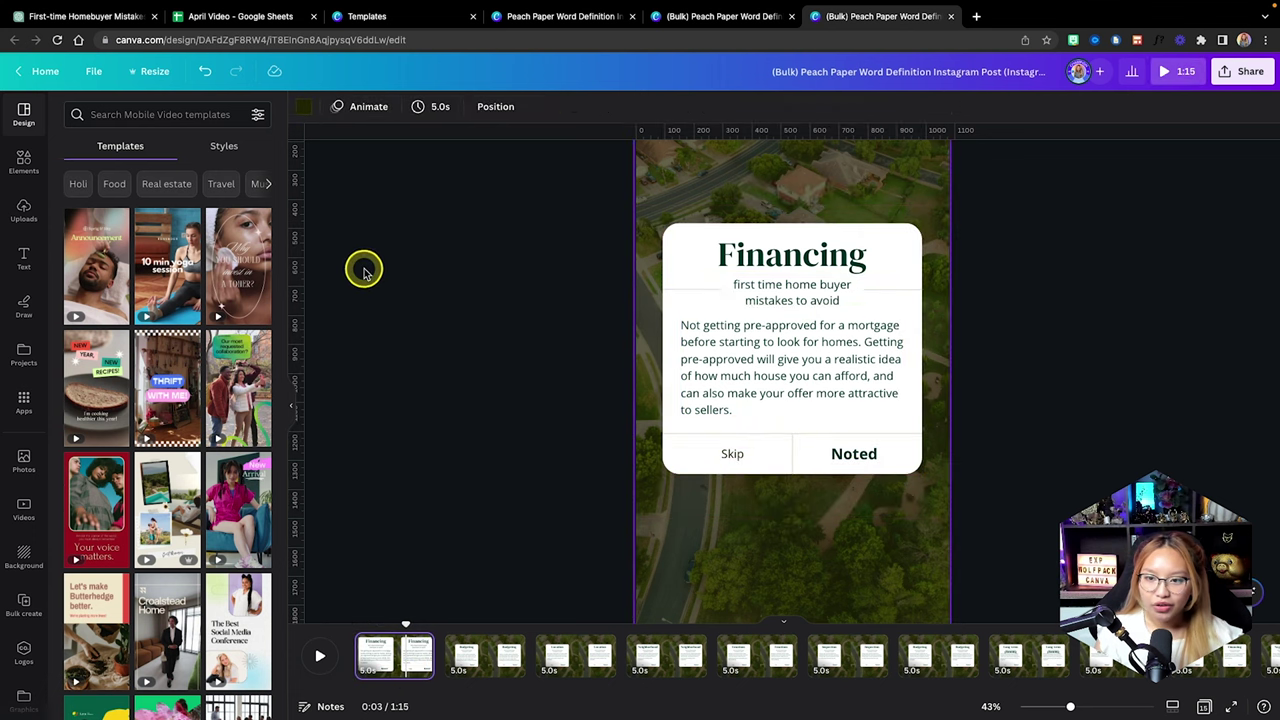
pyautogui.click(435, 112)
pyautogui.click(555, 149)
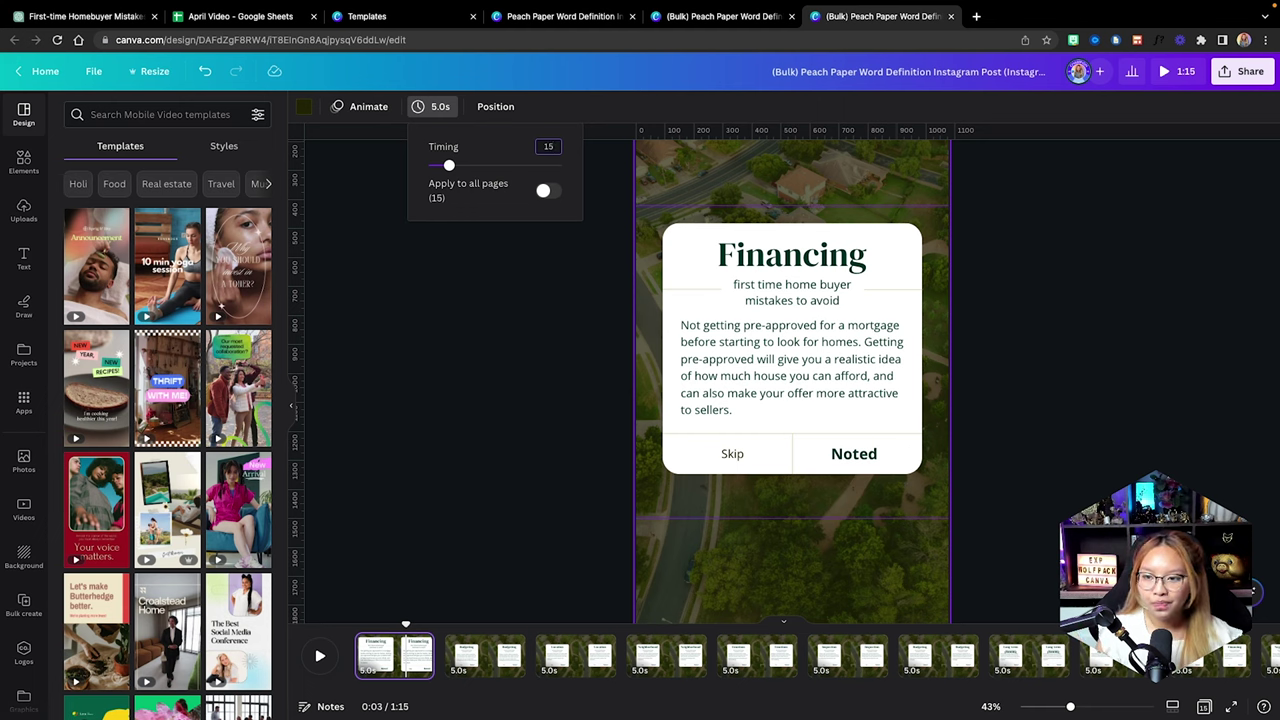
pyautogui.click(543, 192)
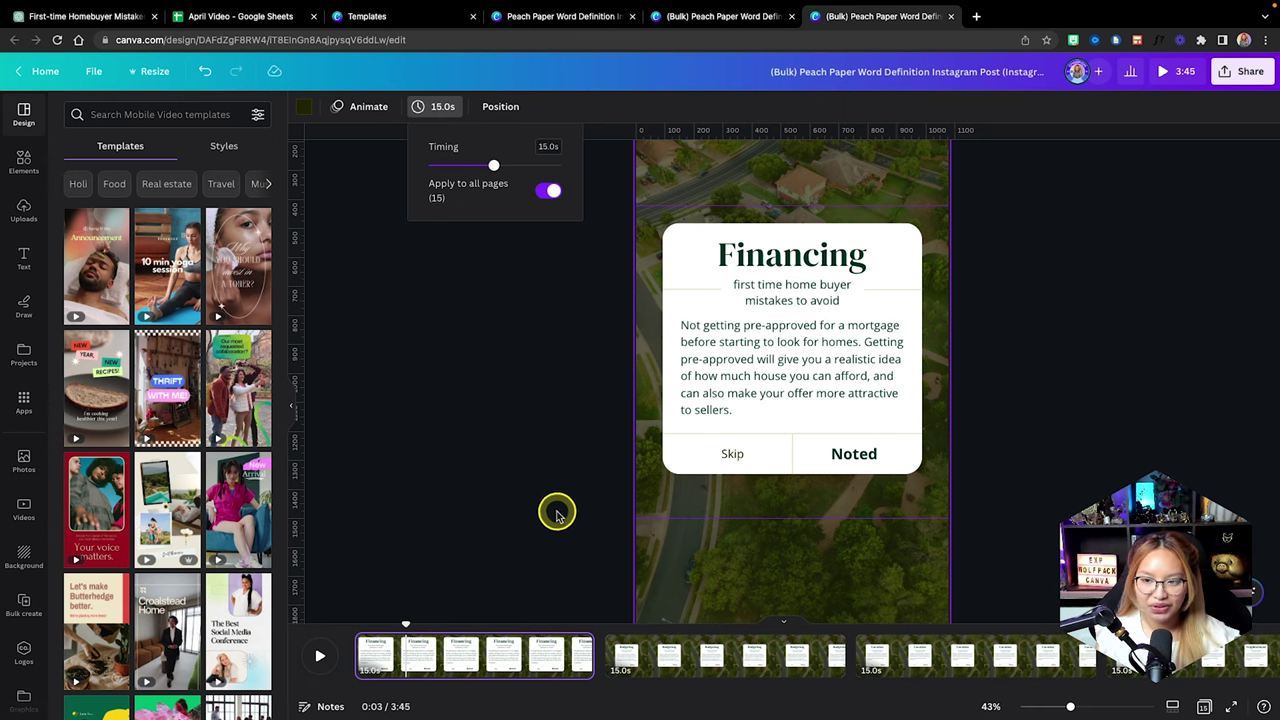
pyautogui.click(474, 444)
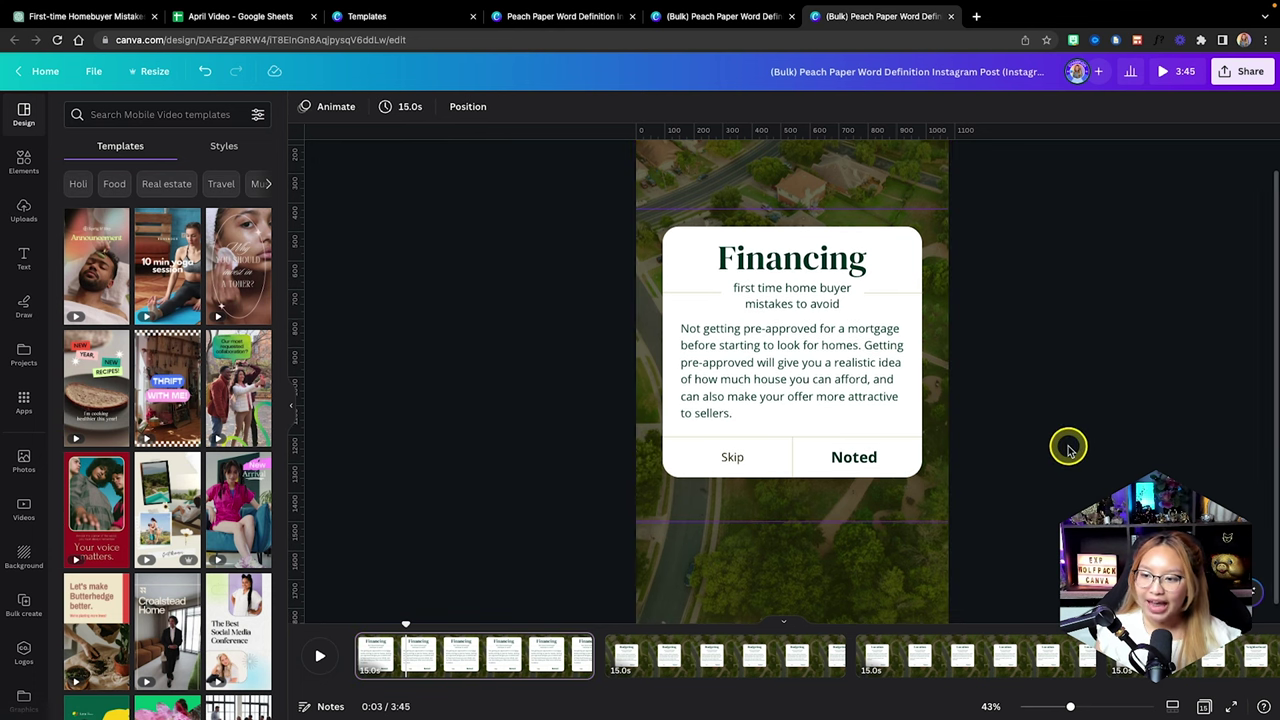
# Select the Financing card and nudge it slightly lower between the guides
pyautogui.moveTo(585, 248); pyautogui.dragTo(1135, 540)
pyautogui.moveTo(843, 387)
pyautogui.mouseDown()
pyautogui.moveTo(843, 400)
pyautogui.moveTo(843, 389)
pyautogui.mouseUp()
pyautogui.moveTo(622, 290); pyautogui.dragTo(1006, 506)
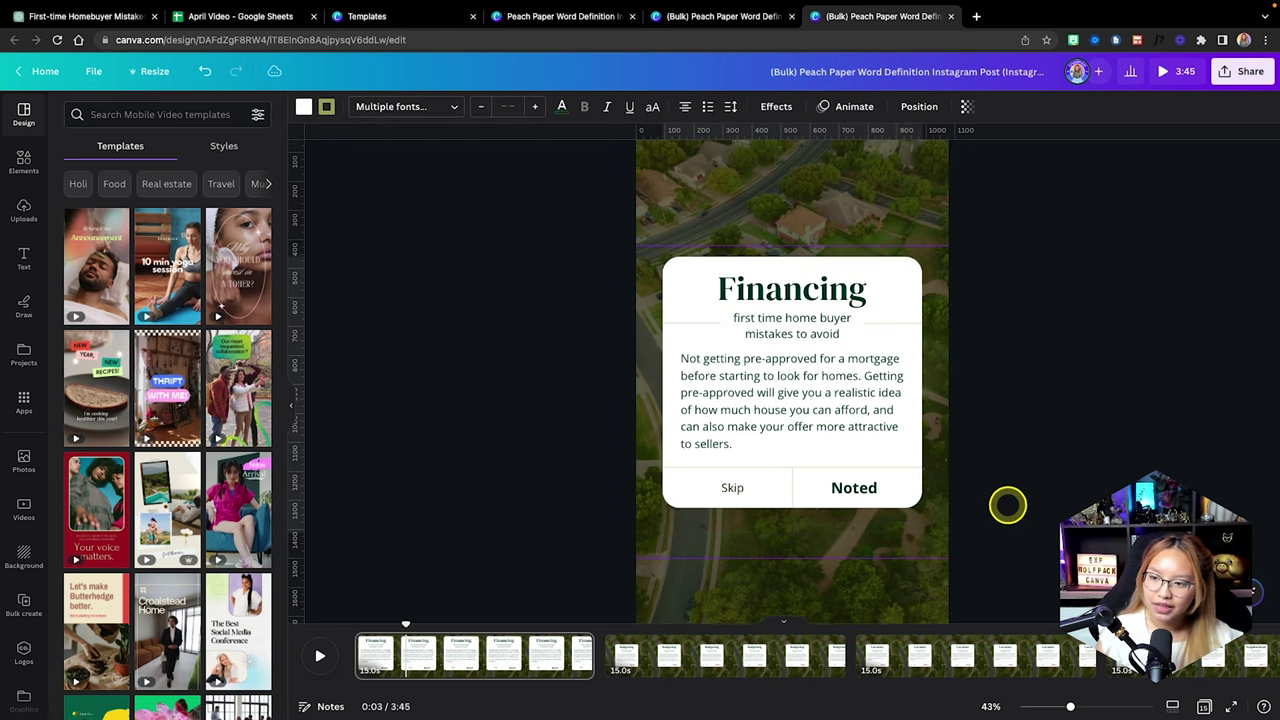
pyautogui.hotkey('shift', 'Down')
pyautogui.hotkey('shift', 'Down')
pyautogui.hotkey('shift', 'Down')
pyautogui.hotkey('shift', 'Down')
pyautogui.hotkey('shift', 'Down')
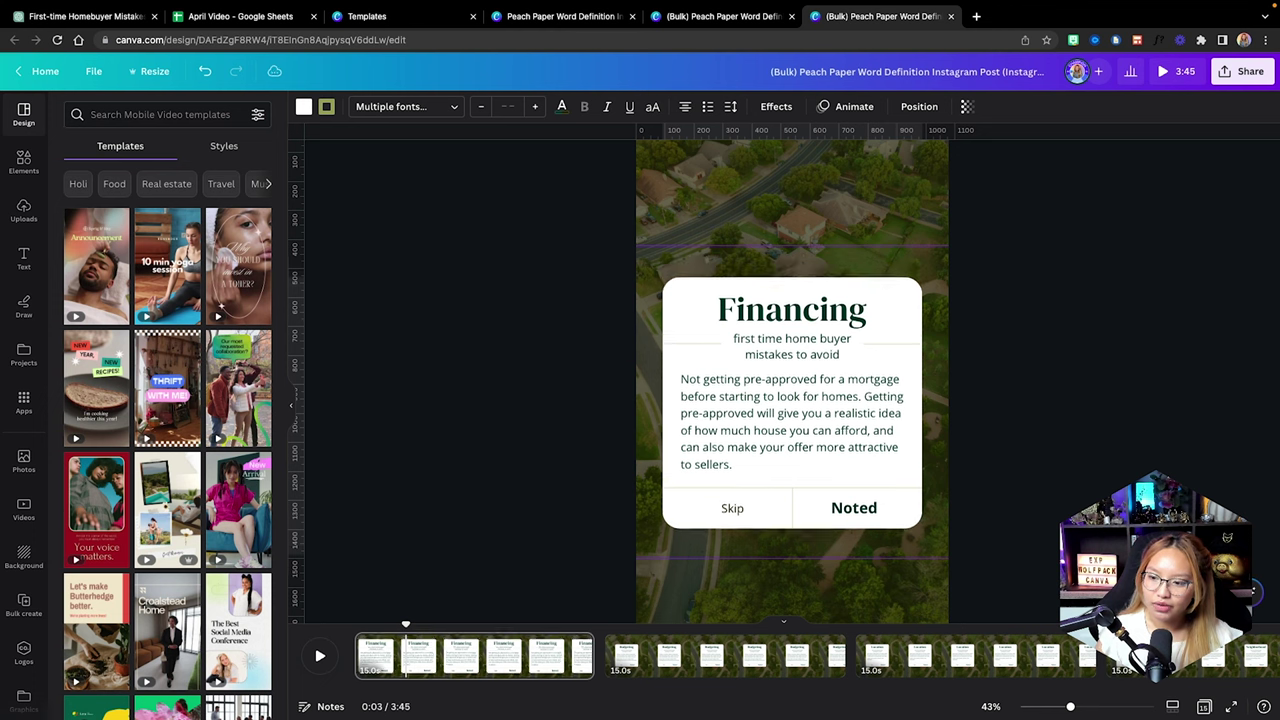
pyautogui.click(1055, 418)
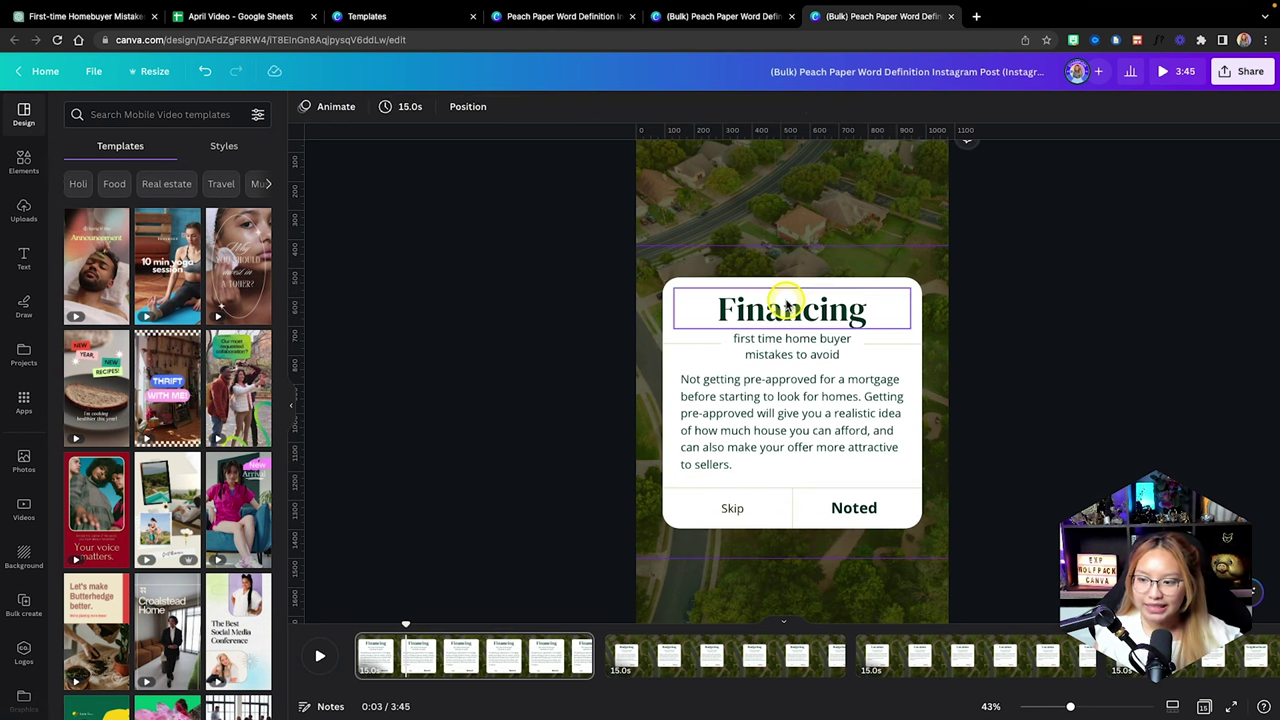
# Give the Financing heading the Block text animation
pyautogui.click(886, 318)
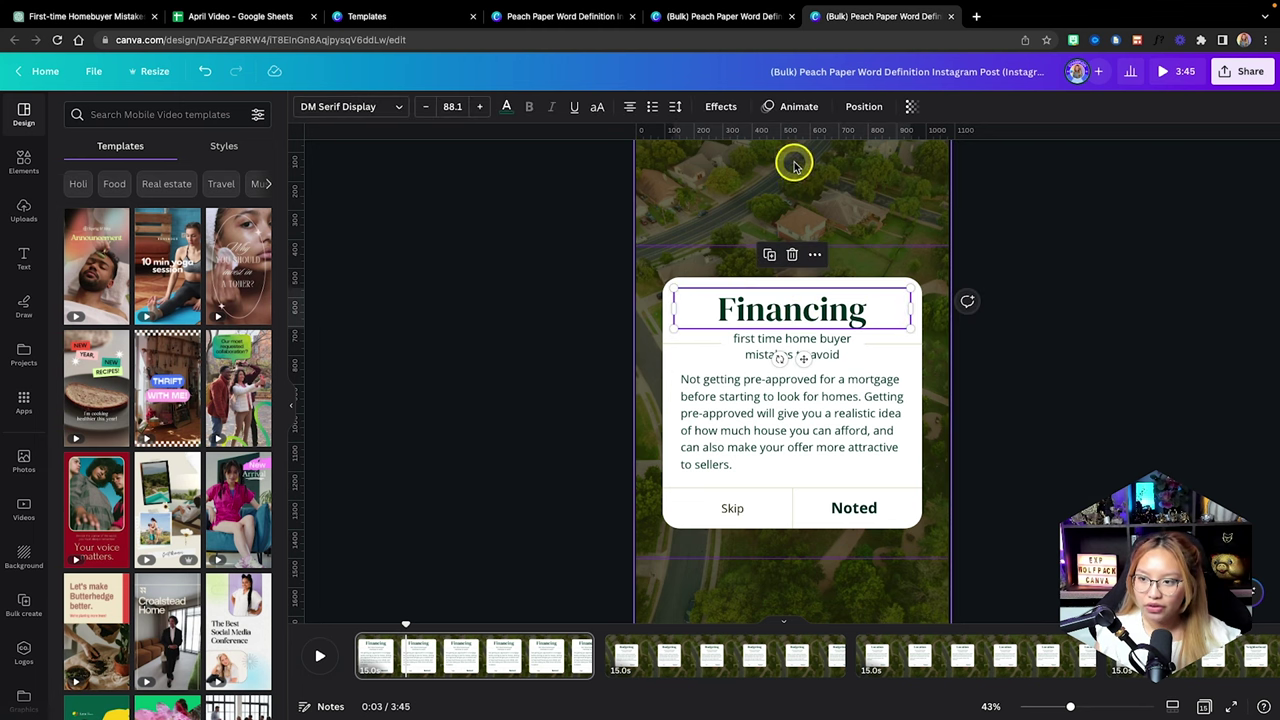
pyautogui.click(718, 108)
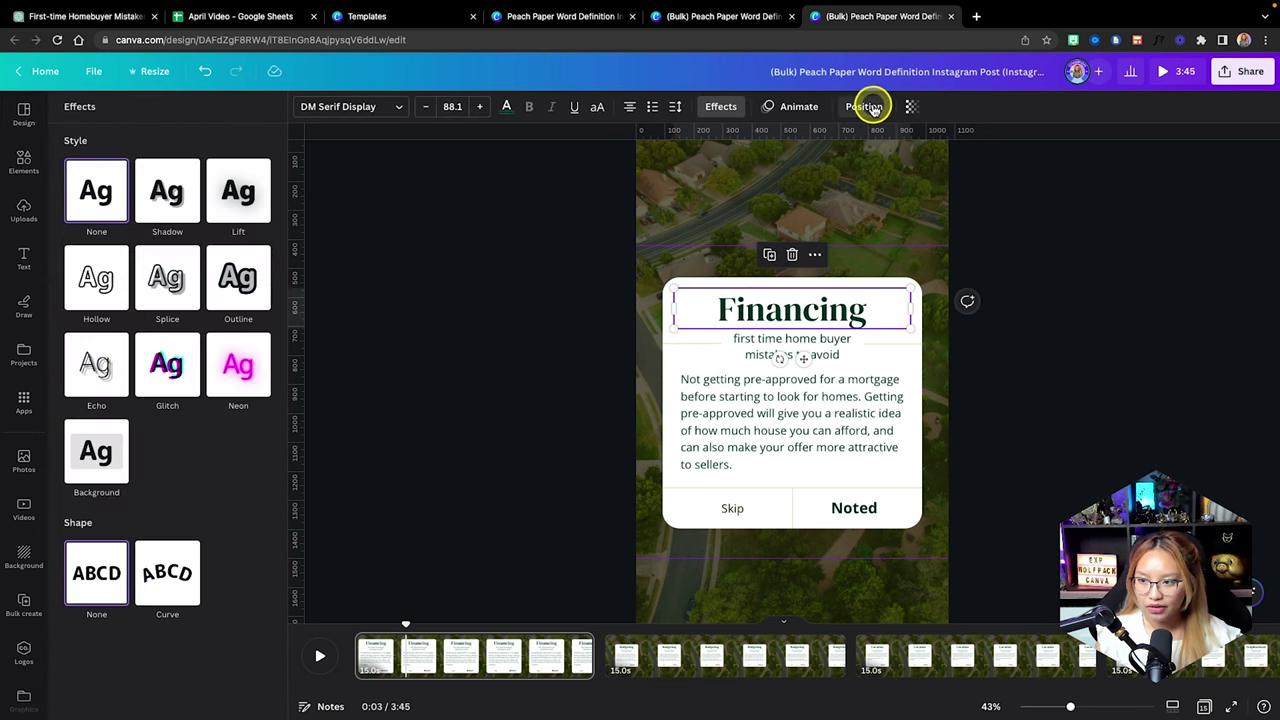
pyautogui.click(795, 108)
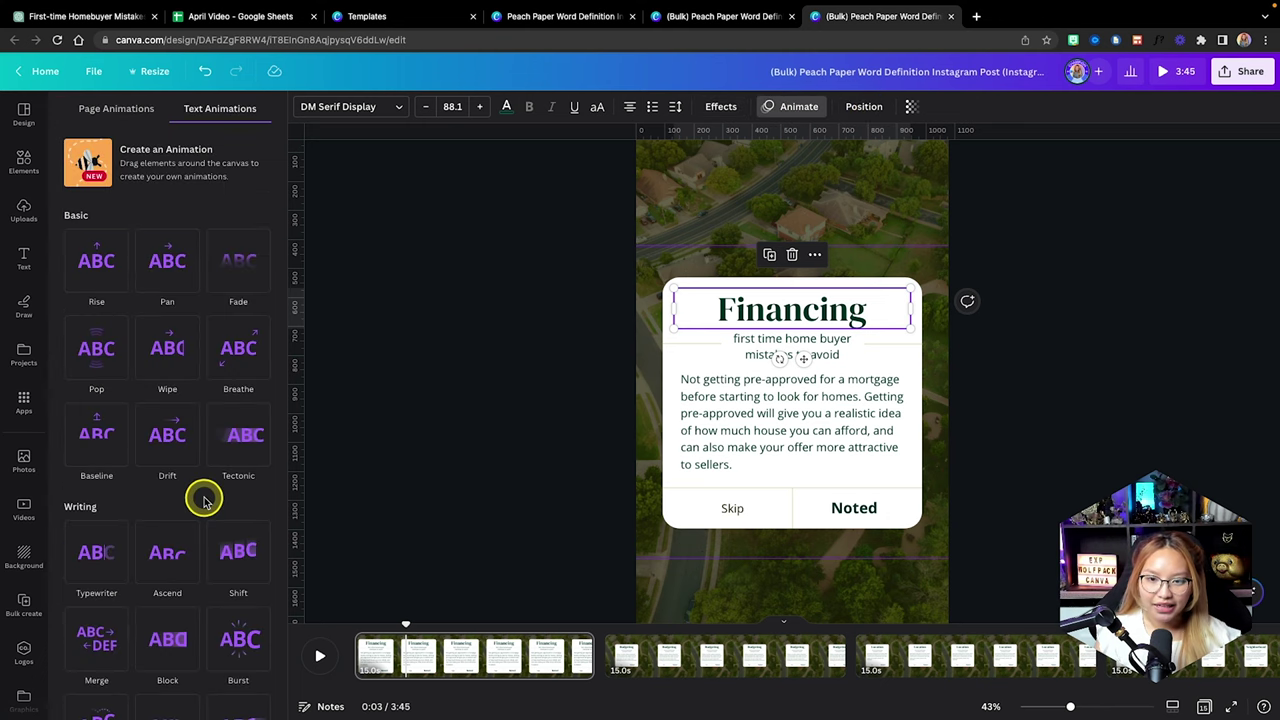
pyautogui.scroll(-5, 203, 500)
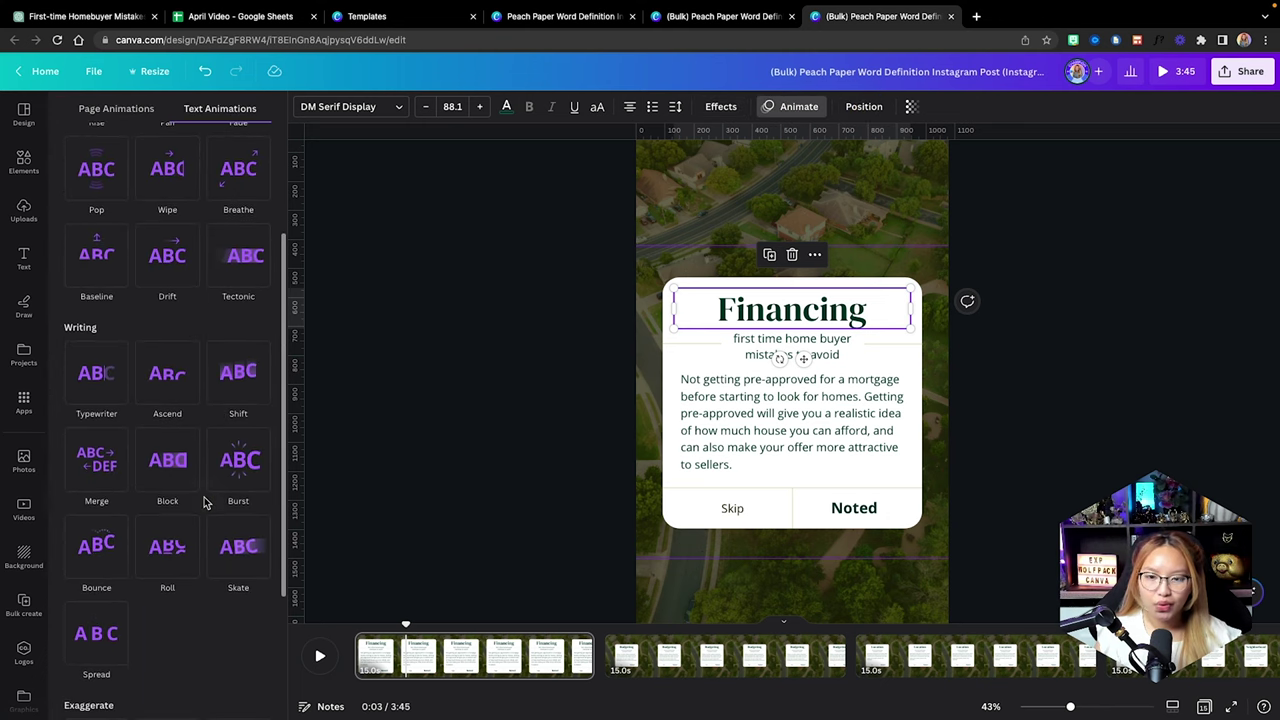
pyautogui.scroll(-4, 204, 500)
pyautogui.scroll(2, 204, 500)
pyautogui.click(167, 336)
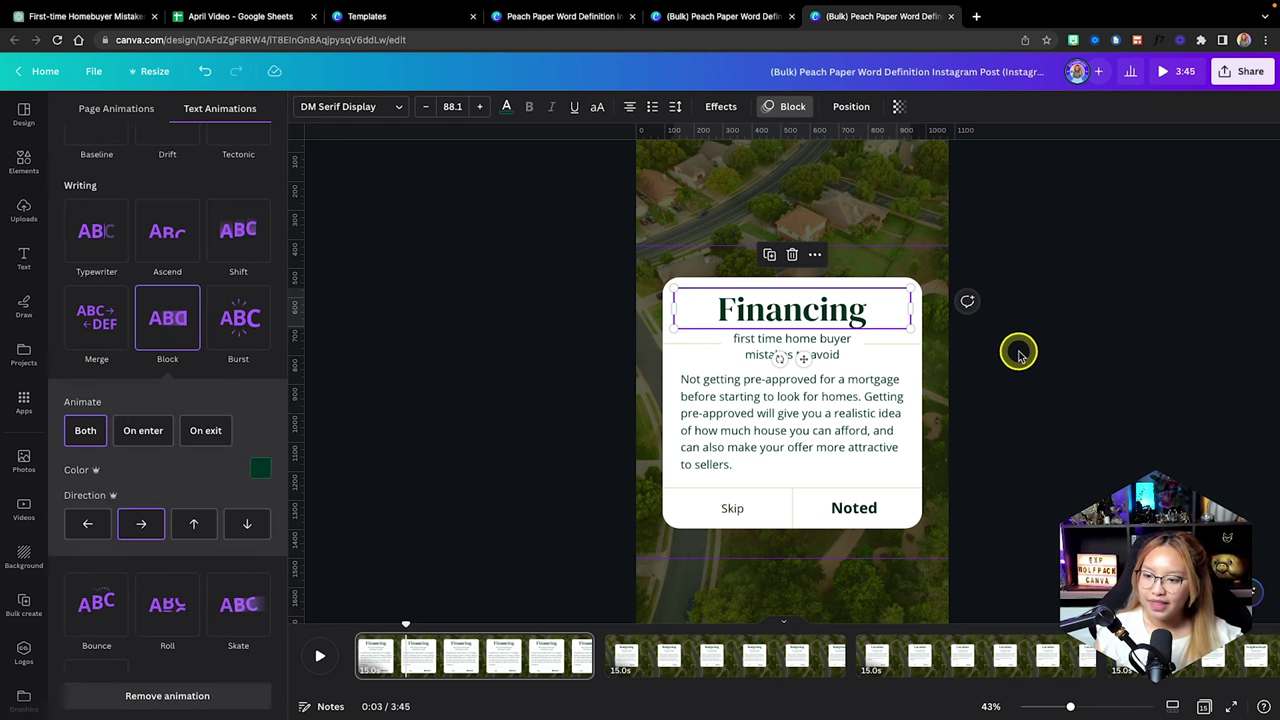
# Give the subtitle a Rise animation with its direction set downward
pyautogui.click(834, 344)
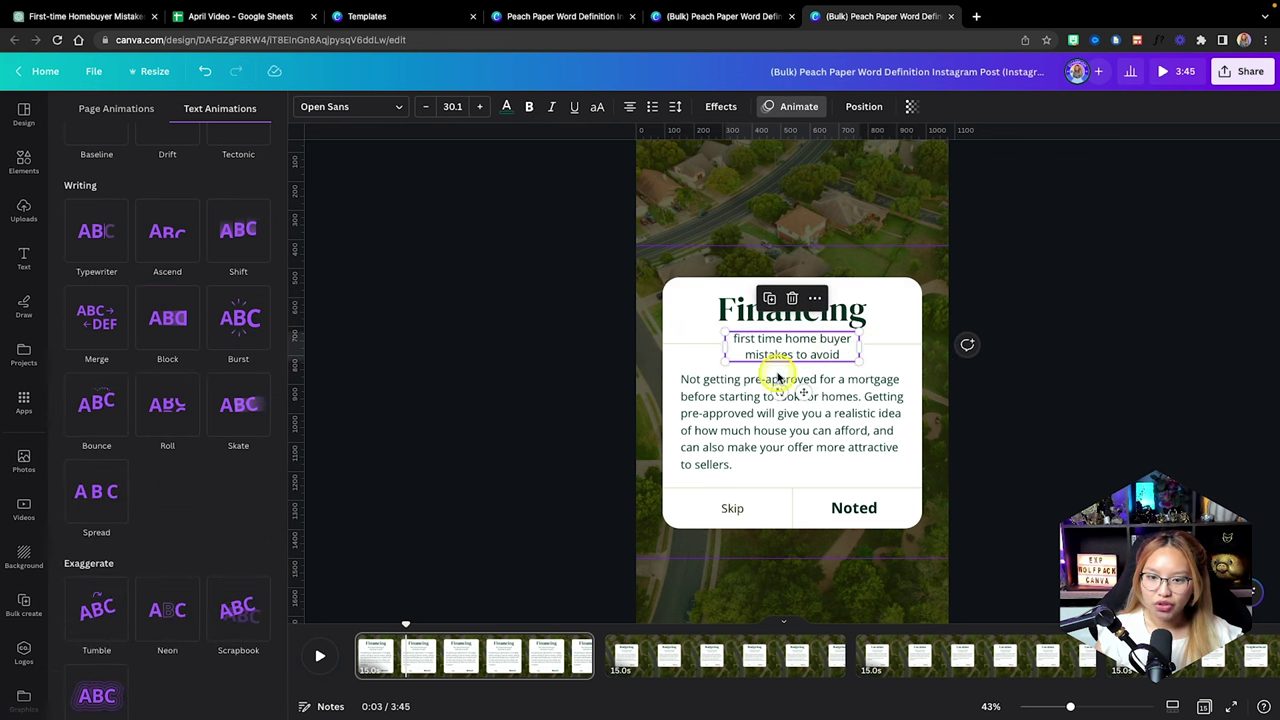
pyautogui.scroll(1, 243, 509)
pyautogui.scroll(5, 243, 509)
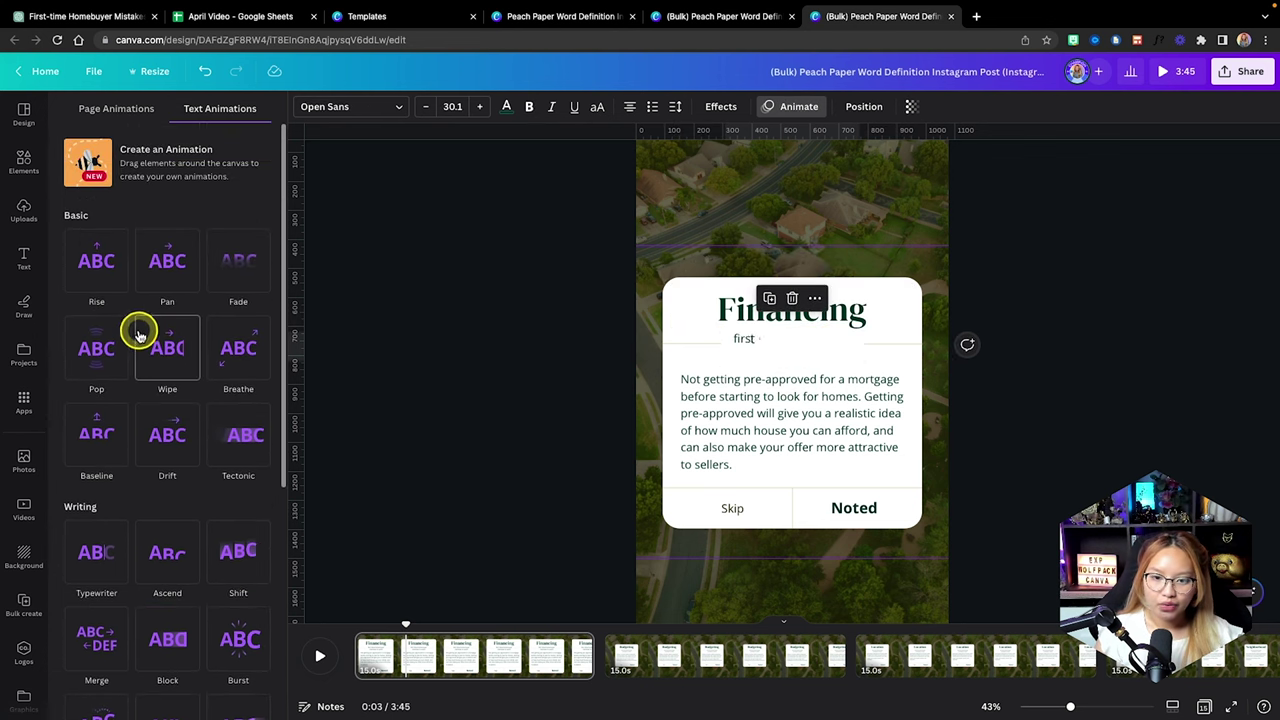
pyautogui.click(98, 271)
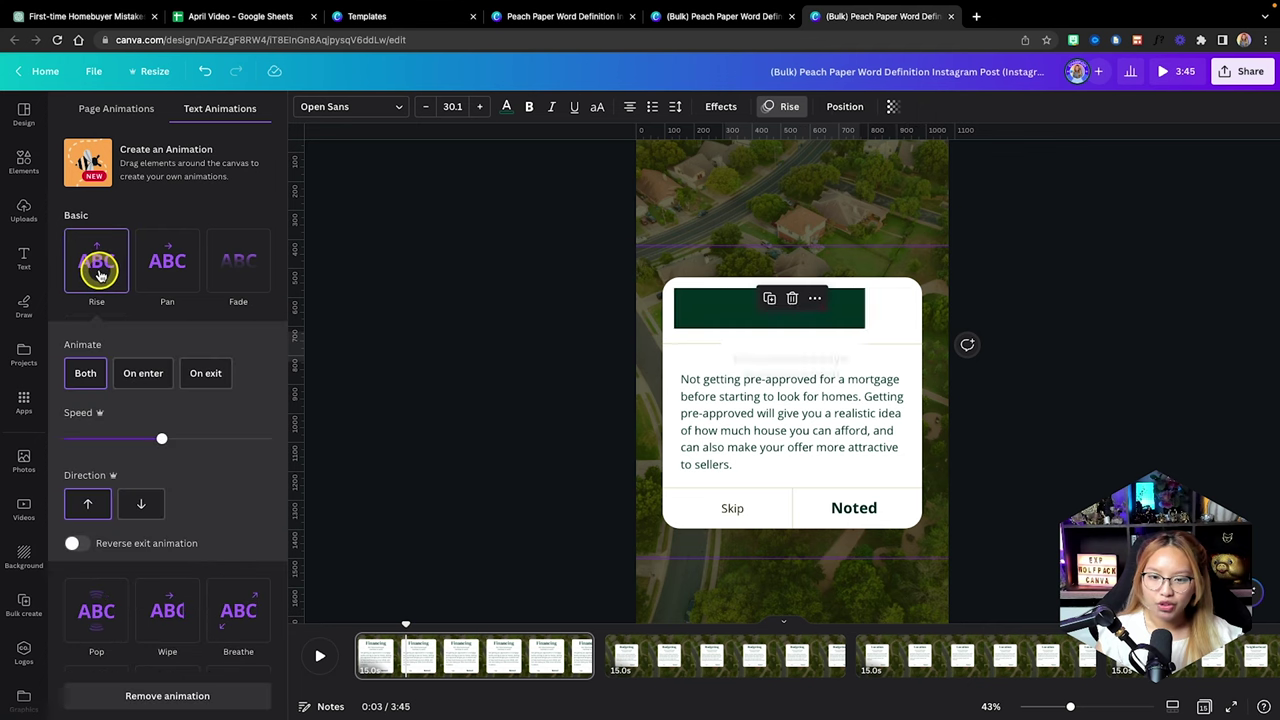
pyautogui.click(150, 501)
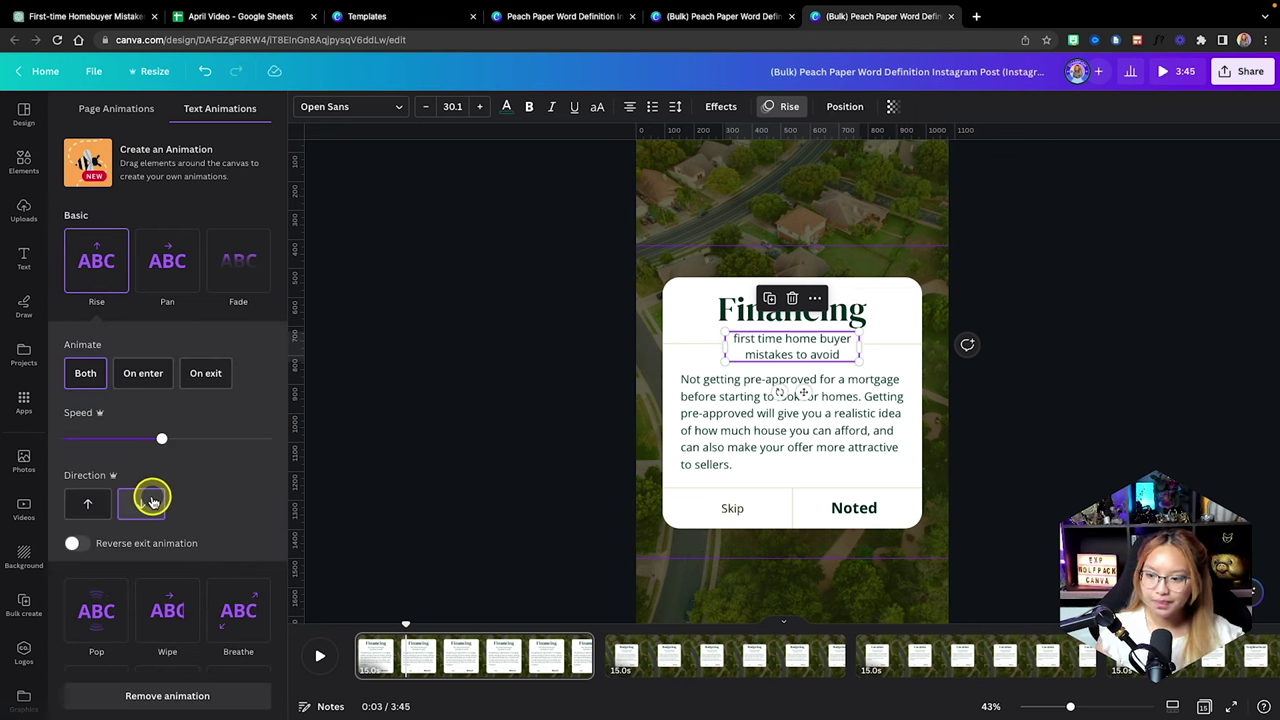
pyautogui.click(690, 430)
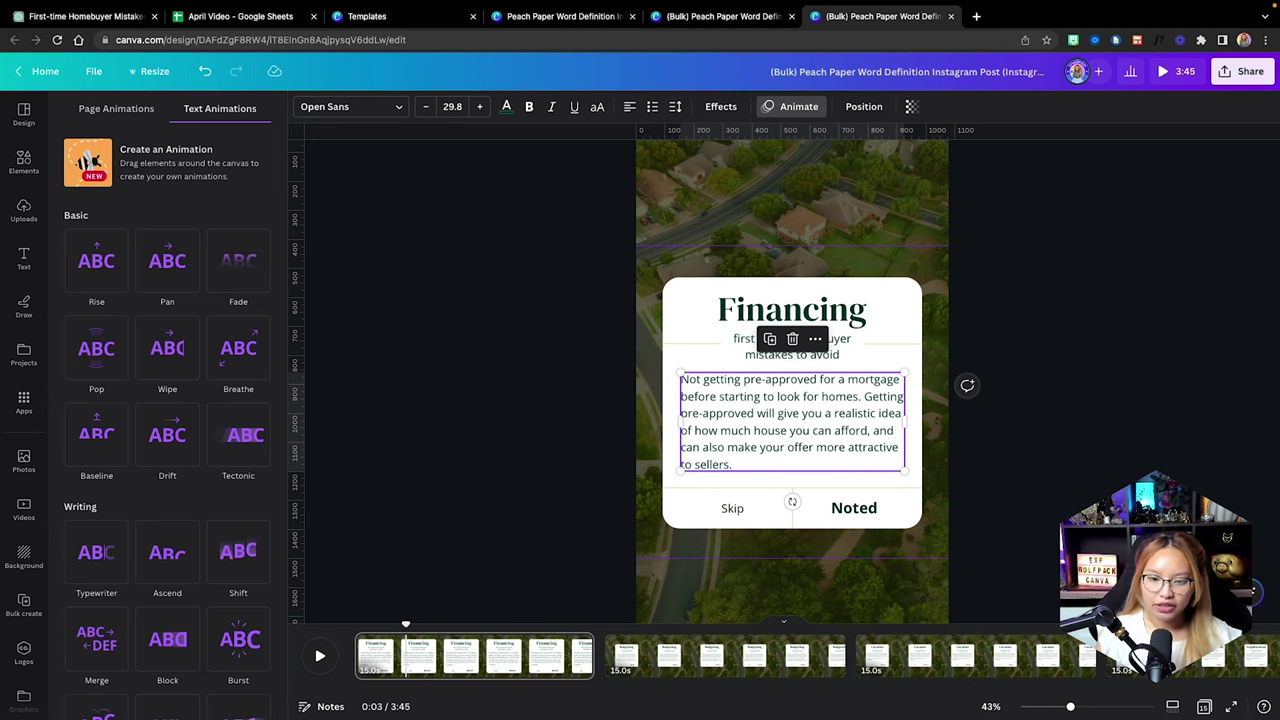
pyautogui.scroll(-2, 120, 465)
# Give the paragraph a slowed-down Typewriter animation that plays on entry only
pyautogui.click(86, 457)
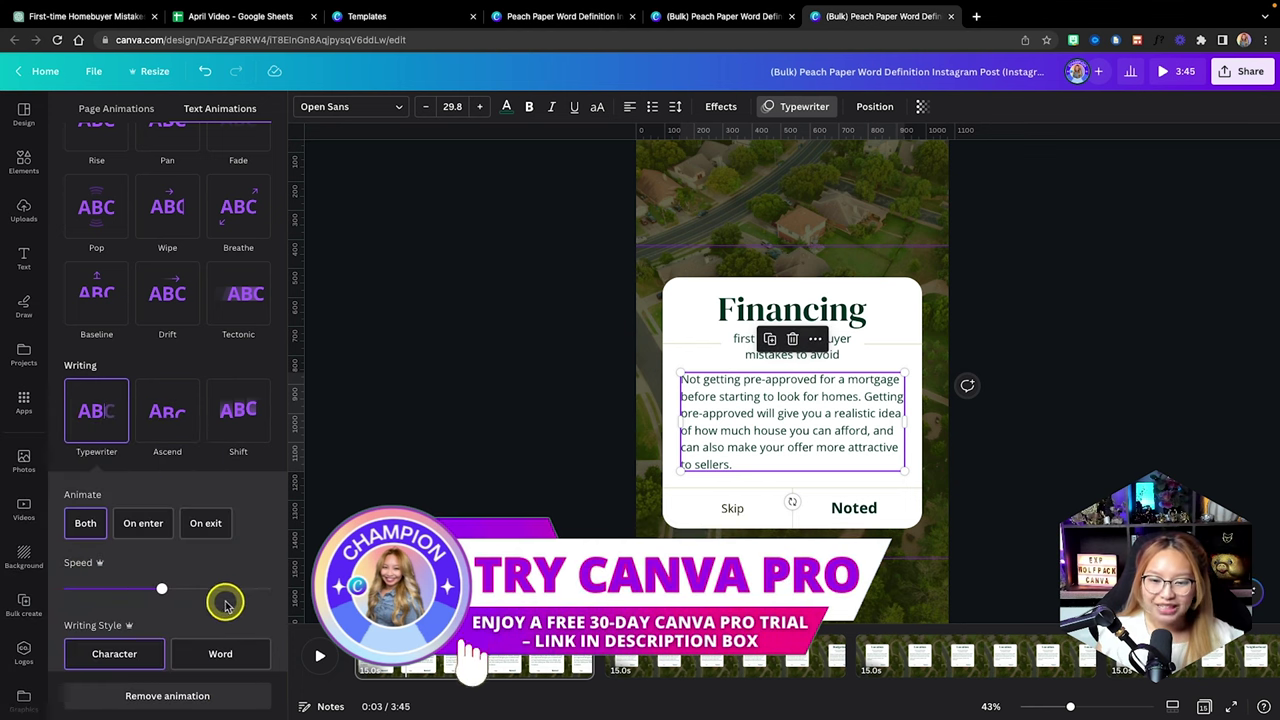
pyautogui.moveTo(159, 590); pyautogui.dragTo(95, 589)
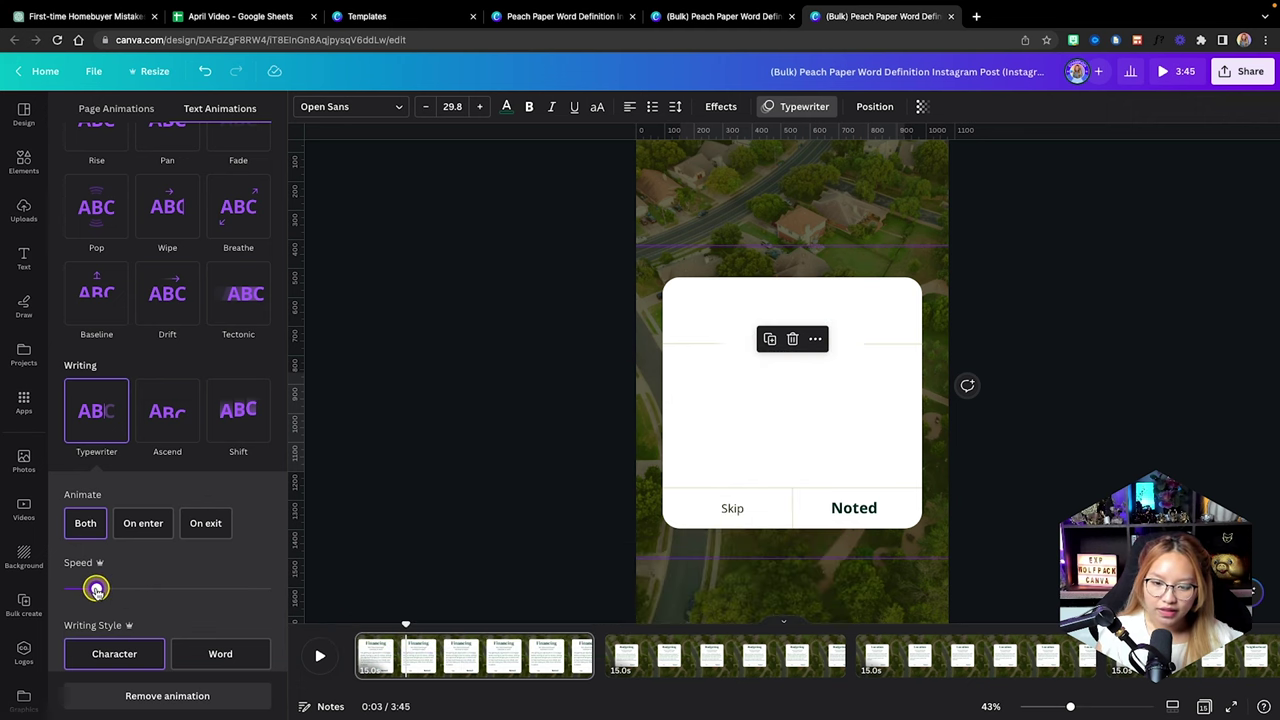
pyautogui.click(133, 525)
pyautogui.click(95, 591)
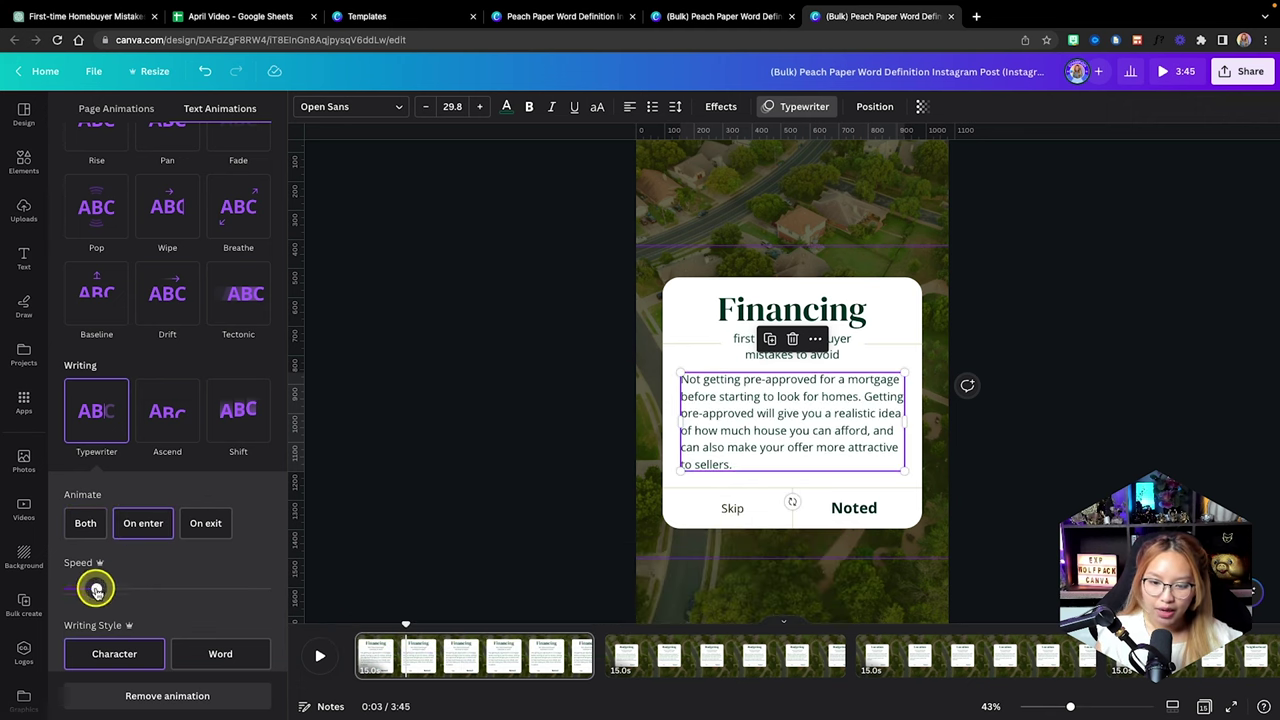
pyautogui.moveTo(89, 590); pyautogui.dragTo(81, 595)
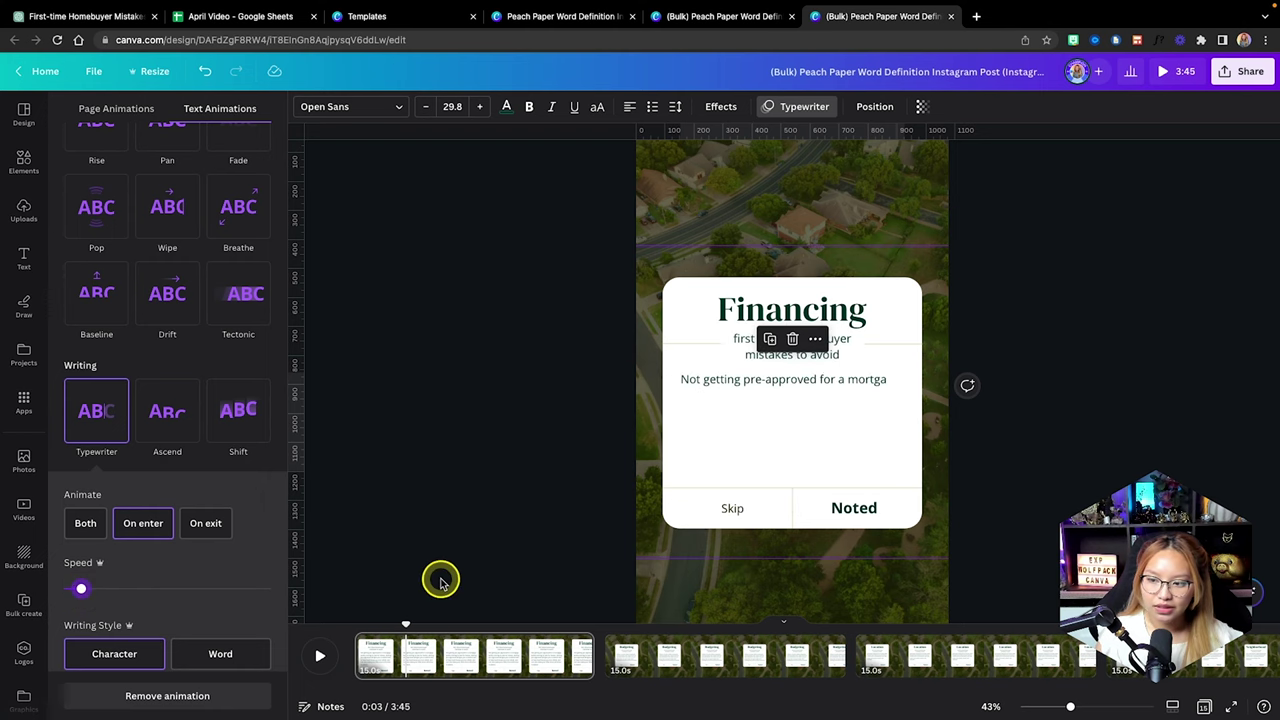
pyautogui.press('Escape')
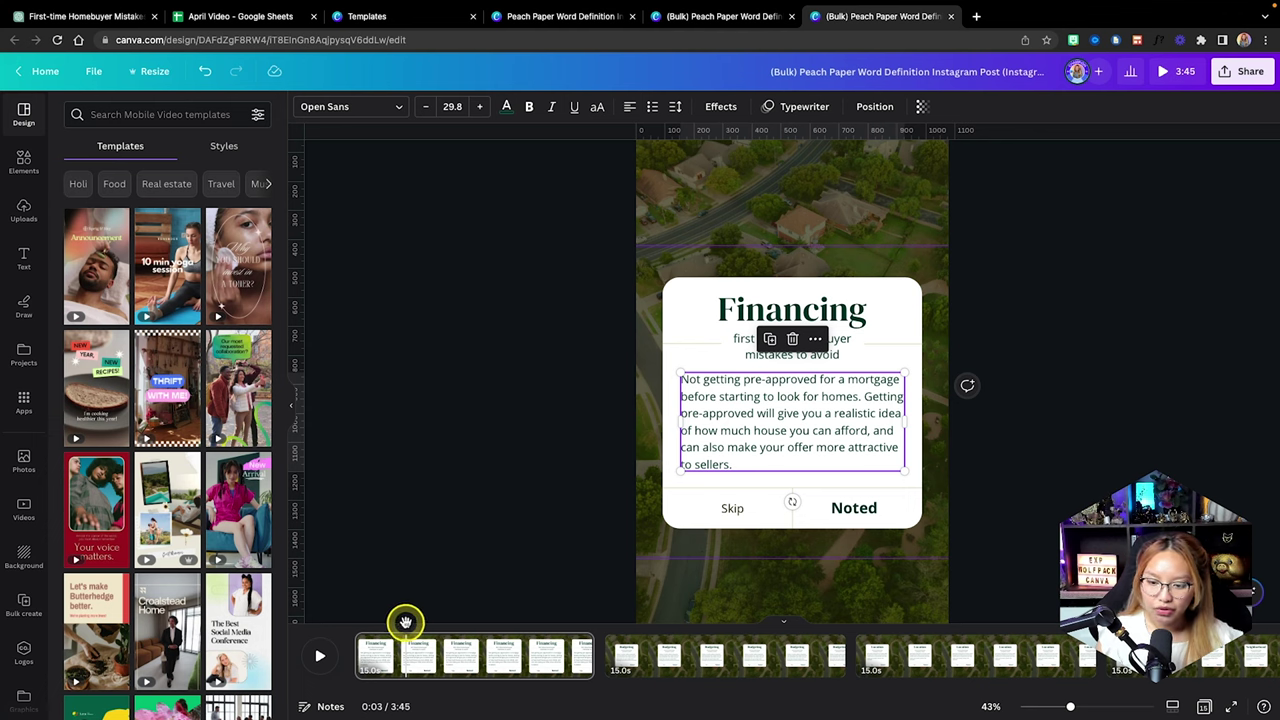
# Rewind the reel to 0:00 and play the preview from the start
pyautogui.moveTo(405, 622); pyautogui.dragTo(323, 640)
pyautogui.click(318, 648)
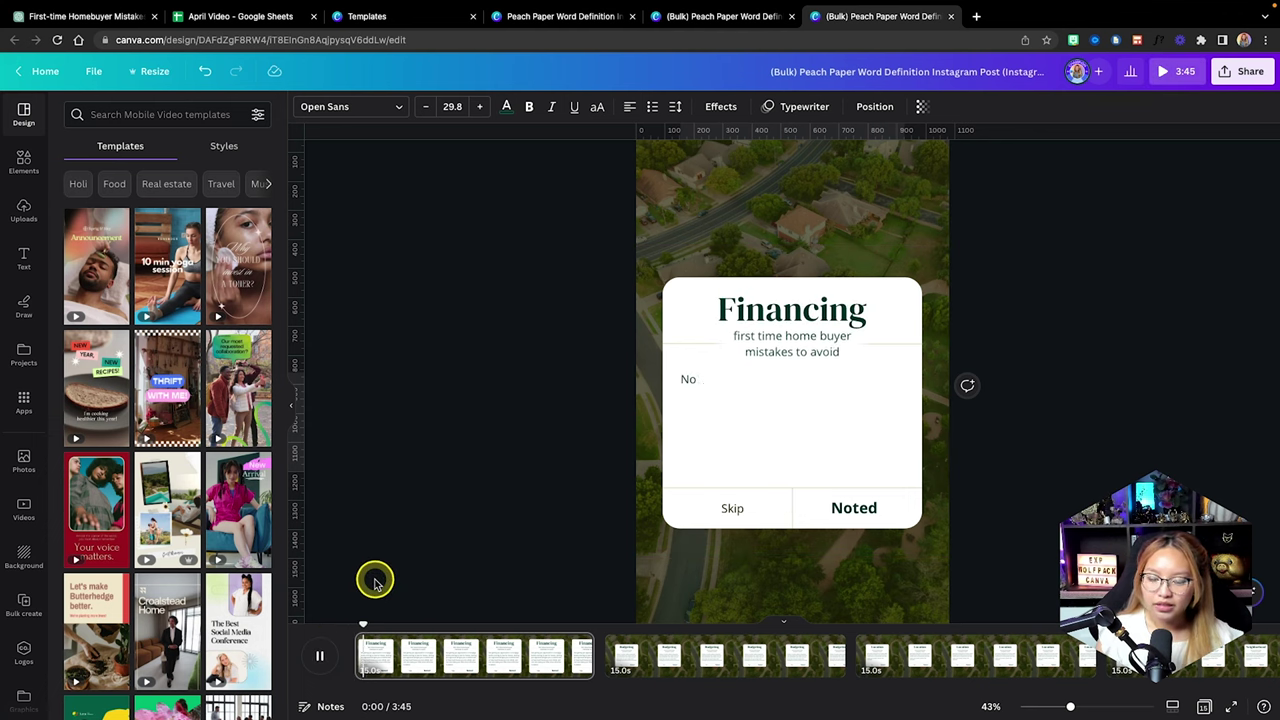
pyautogui.press('space')
pyautogui.moveTo(389, 623); pyautogui.dragTo(324, 626)
pyautogui.click(320, 655)
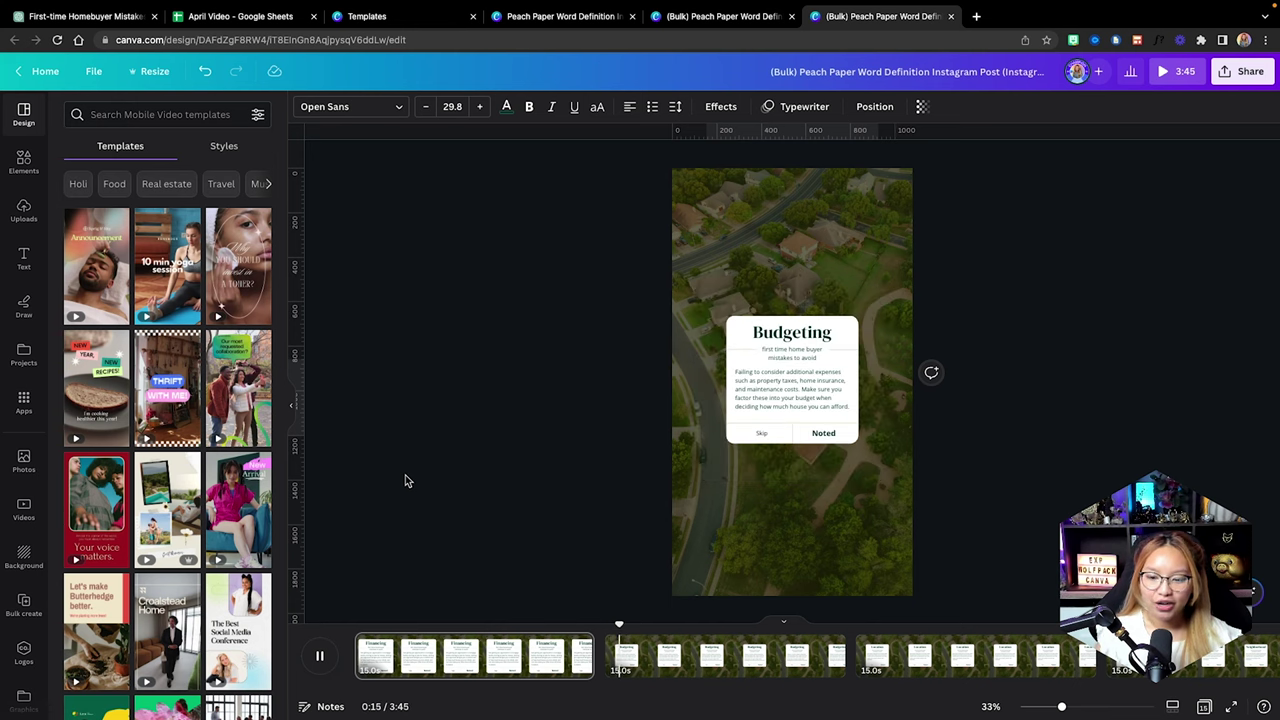
# Pause on the Financing page and check the heading's Block and subtitle's Rise animations
pyautogui.click(320, 655)
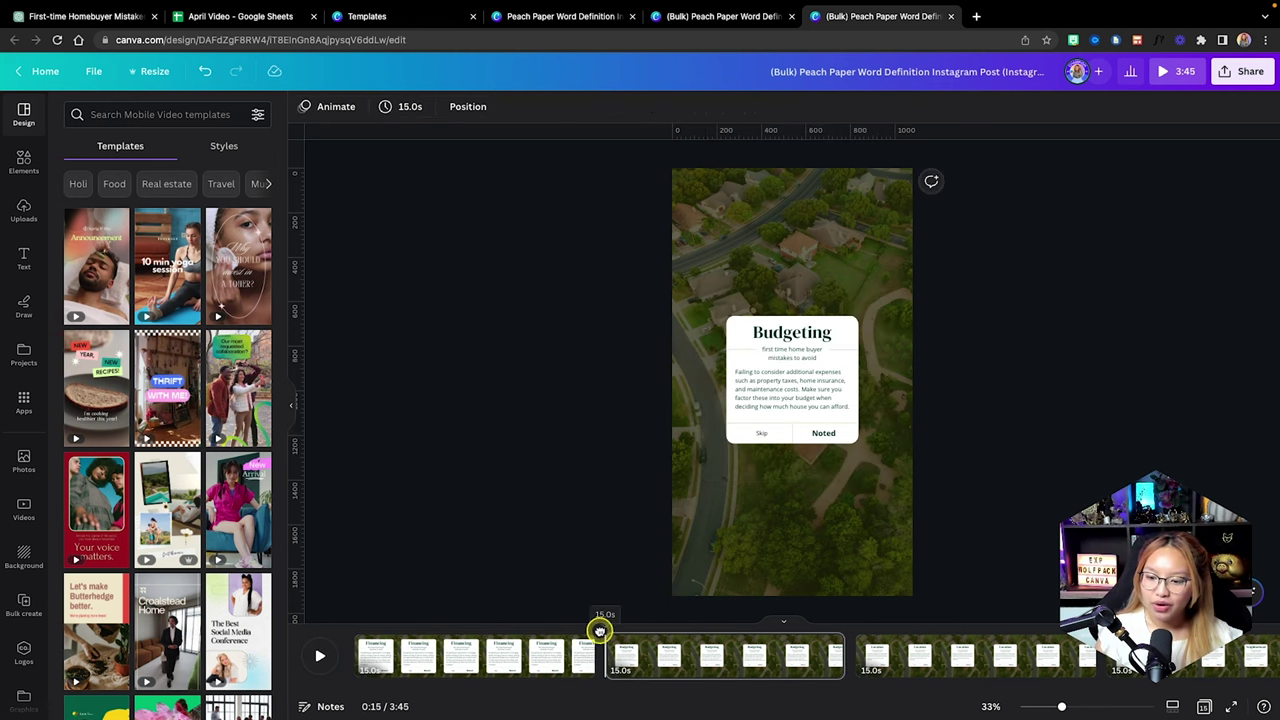
pyautogui.moveTo(594, 632); pyautogui.dragTo(541, 624)
pyautogui.click(808, 305)
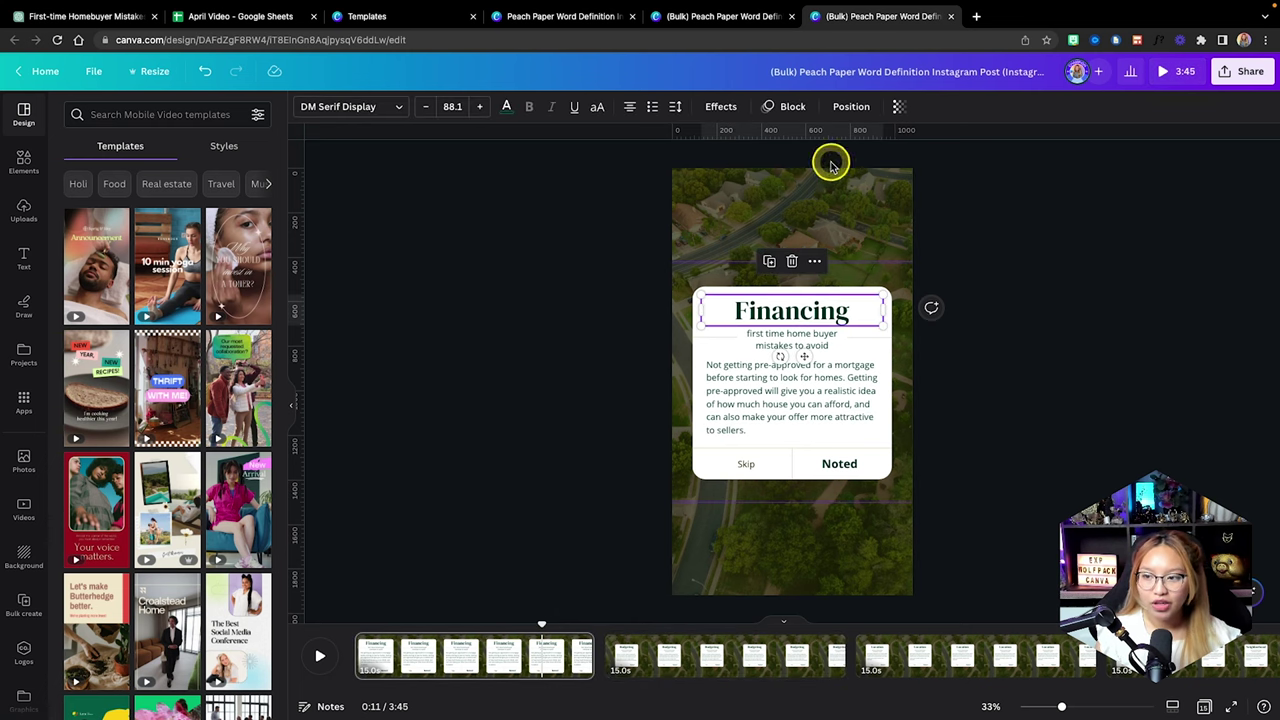
pyautogui.click(793, 107)
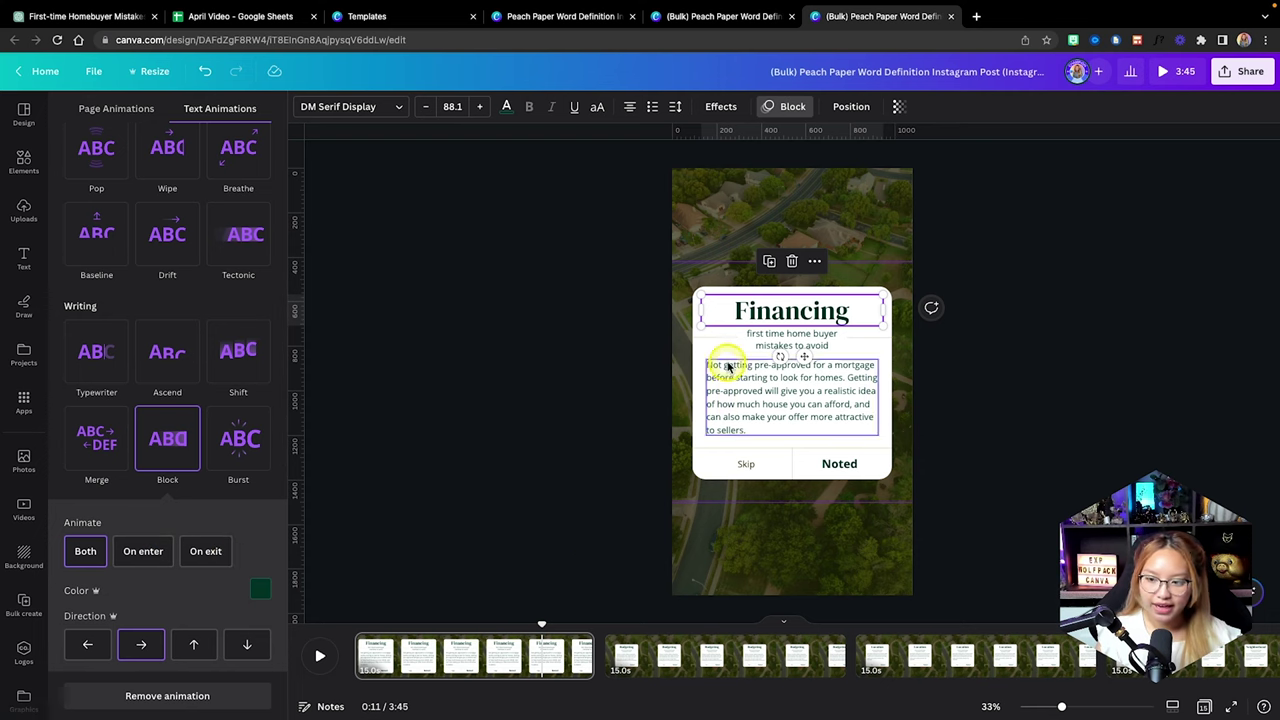
pyautogui.click(758, 337)
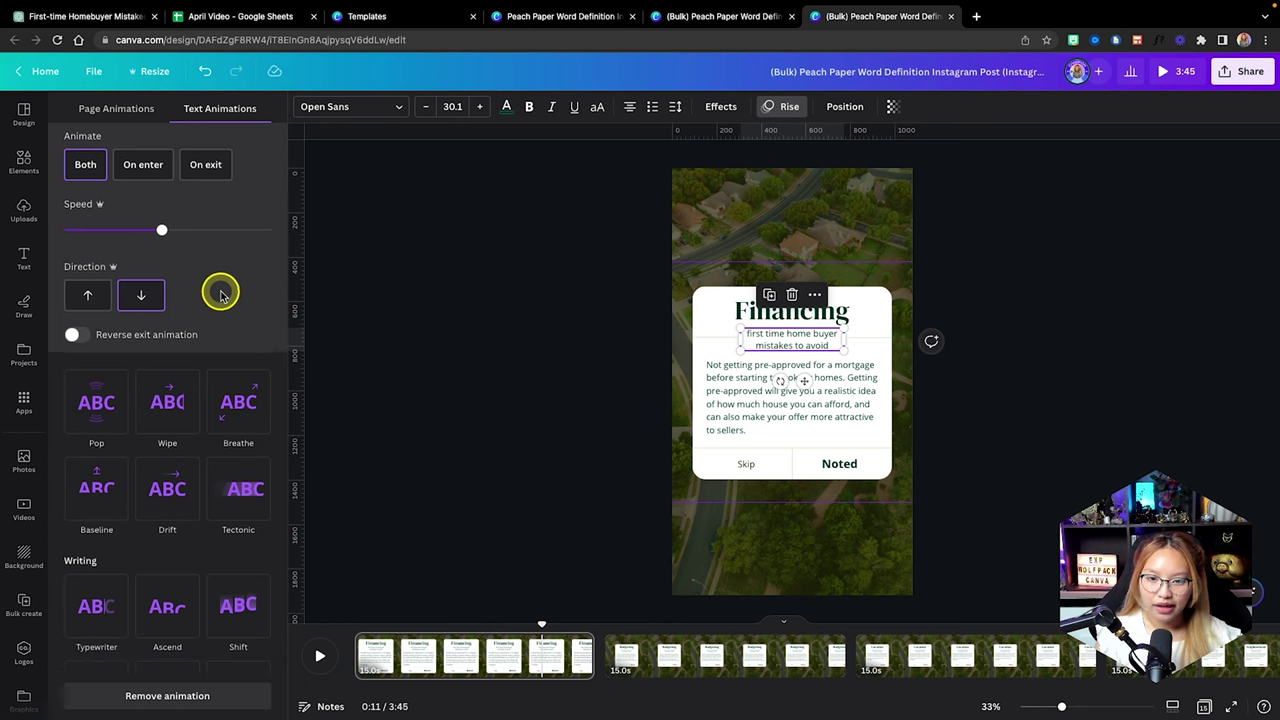
pyautogui.scroll(3, 100, 216)
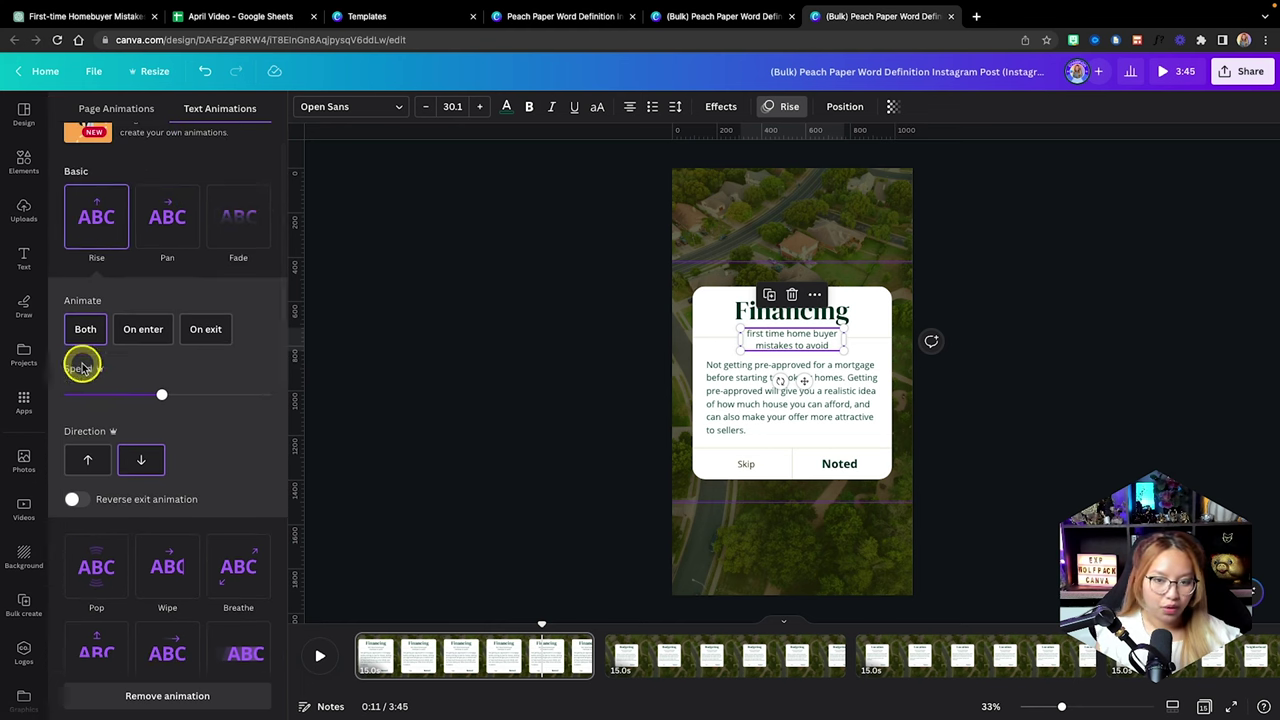
pyautogui.scroll(1, 120, 356)
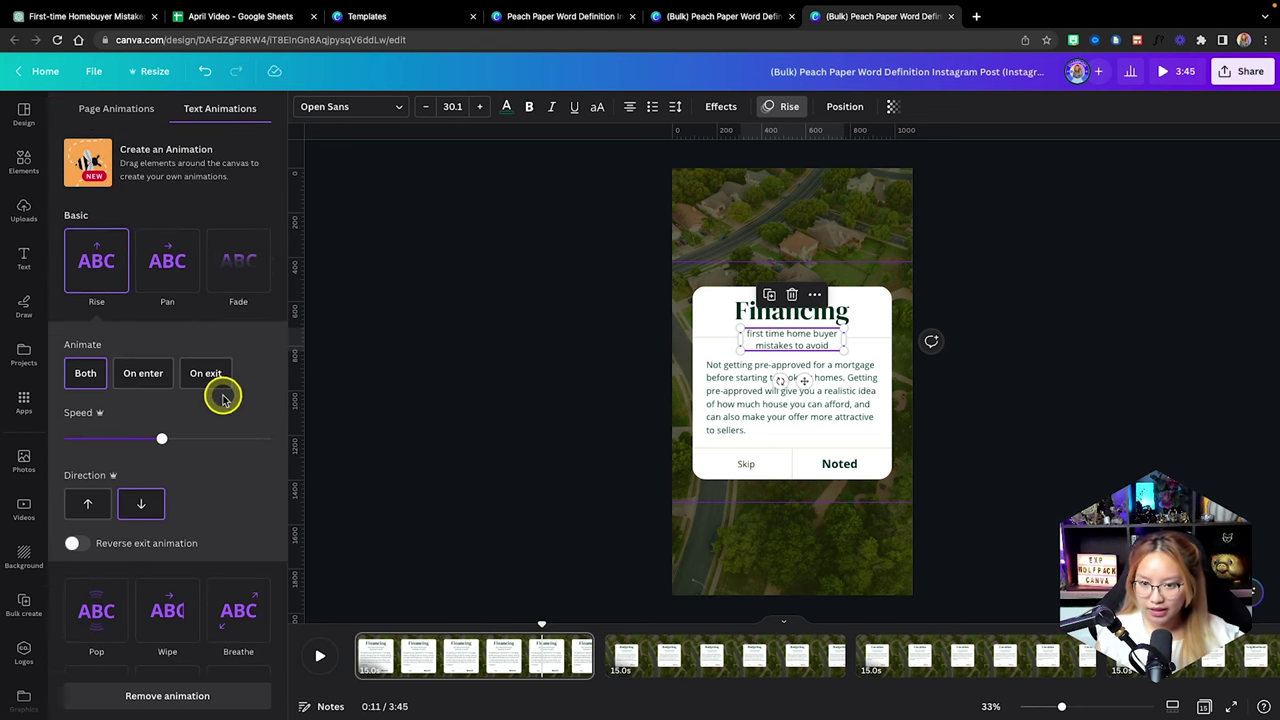
pyautogui.moveTo(543, 625)
pyautogui.mouseDown()
pyautogui.moveTo(366, 623)
pyautogui.moveTo(534, 627)
pyautogui.mouseUp()
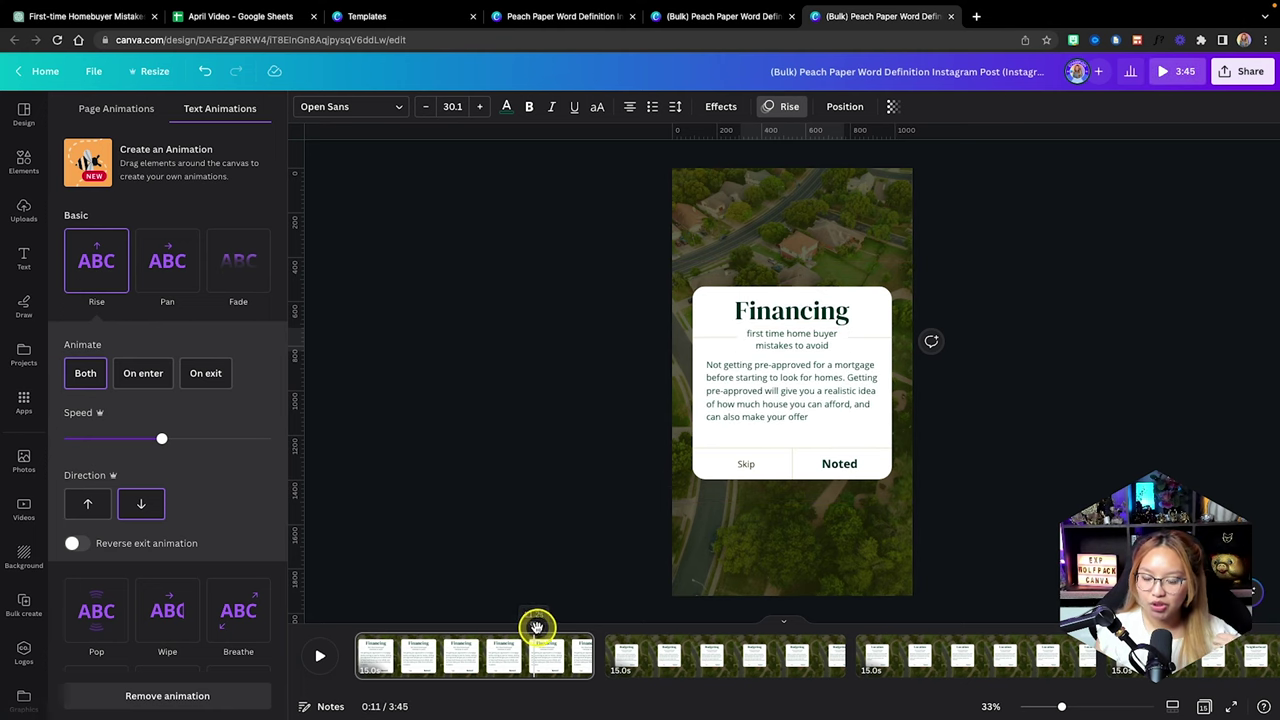
# In the MP4 download settings, limit export to Page 1, then close without downloading
pyautogui.click(1243, 71)
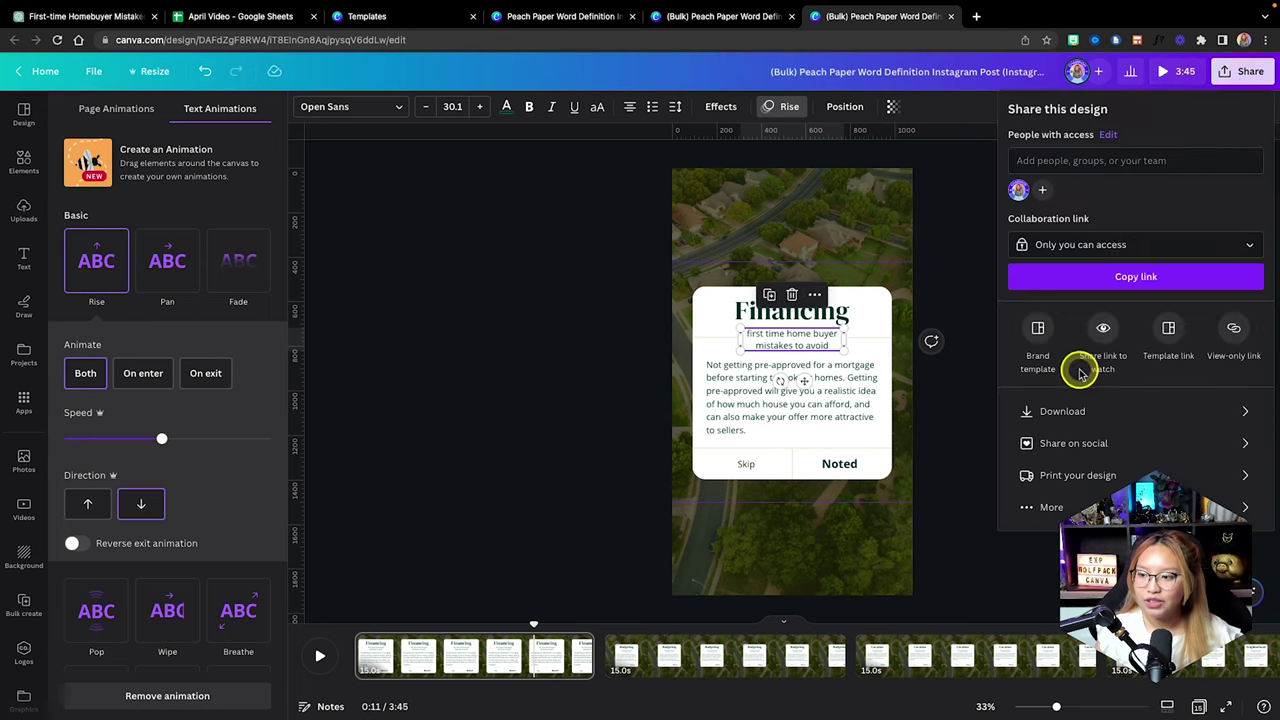
pyautogui.click(1071, 410)
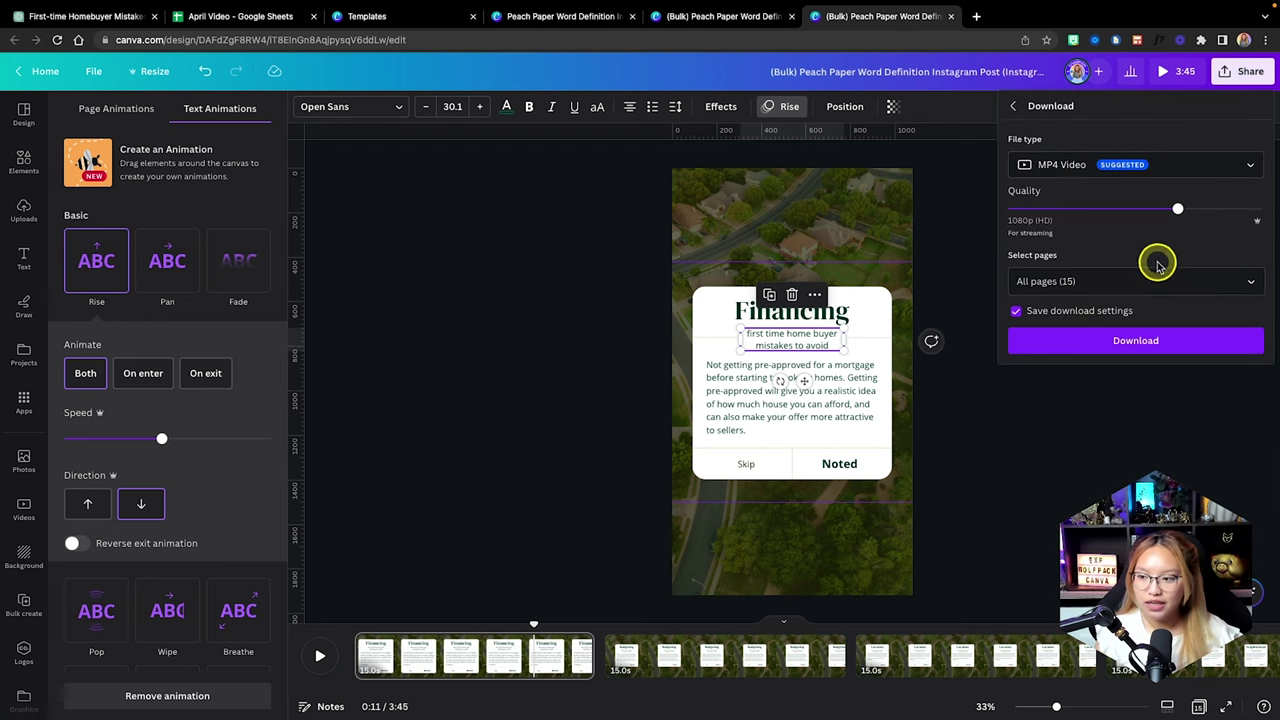
pyautogui.click(1129, 277)
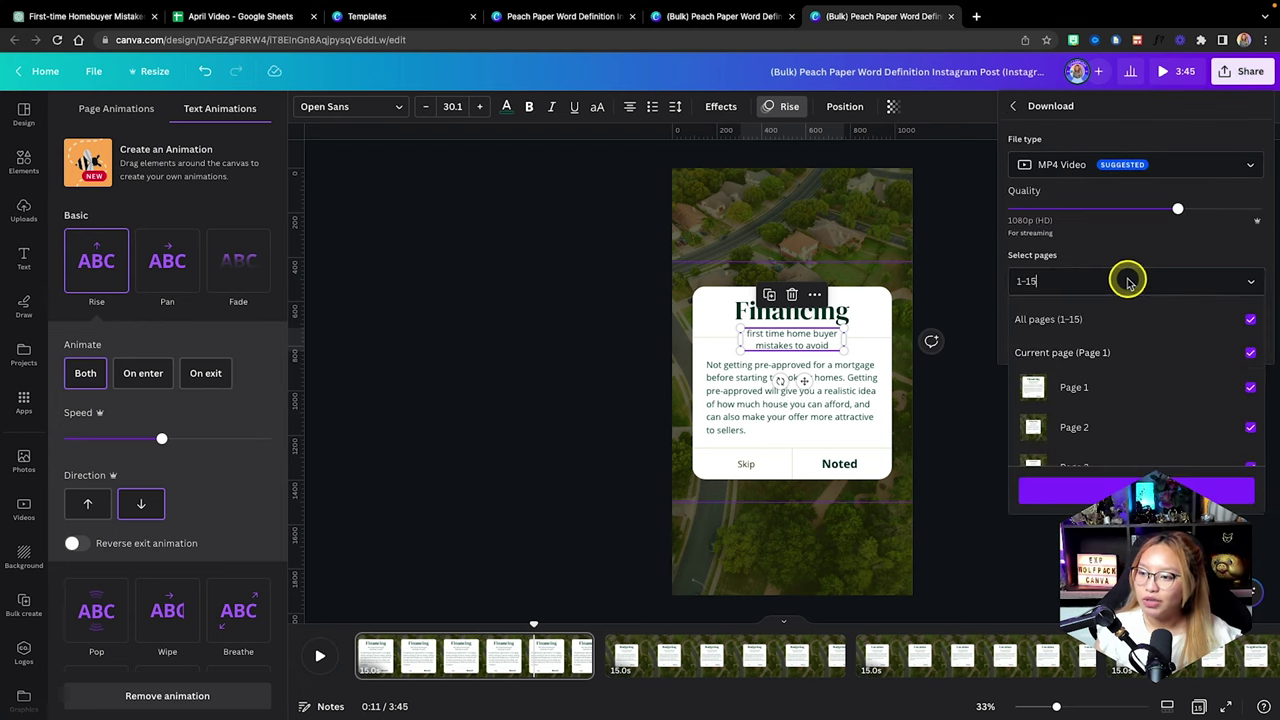
pyautogui.click(1103, 333)
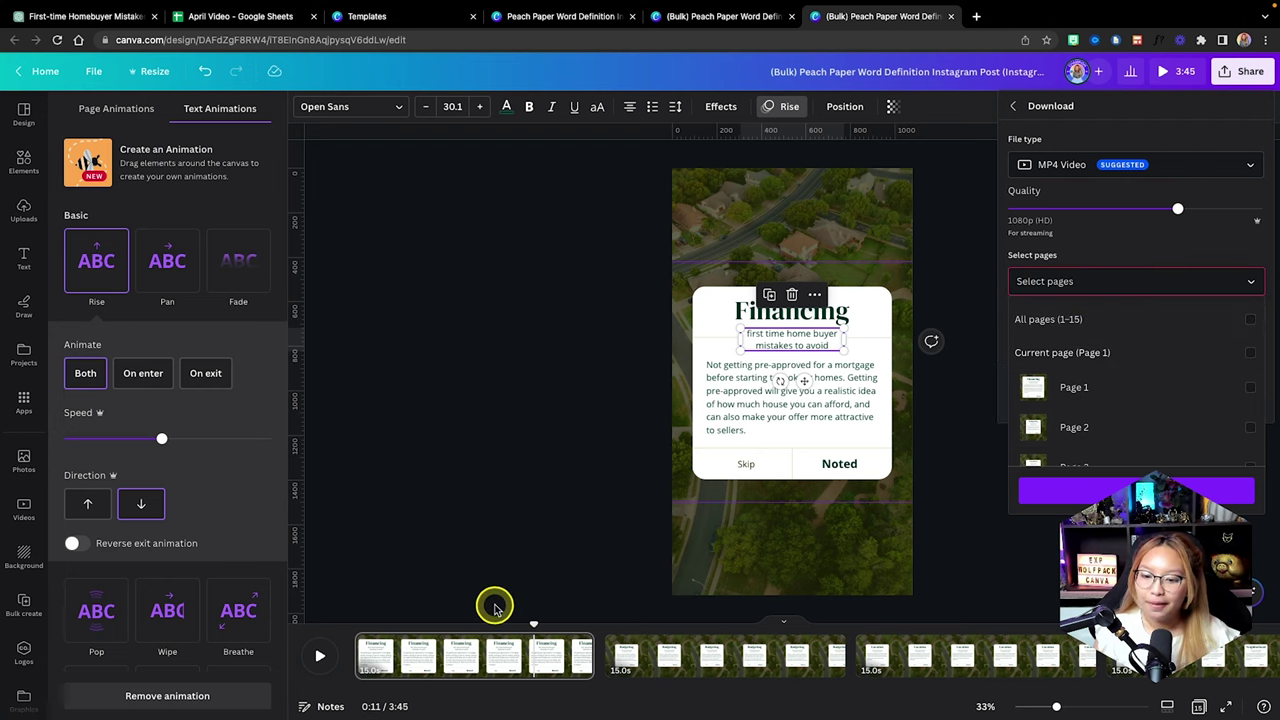
pyautogui.scroll(-1, 1090, 385)
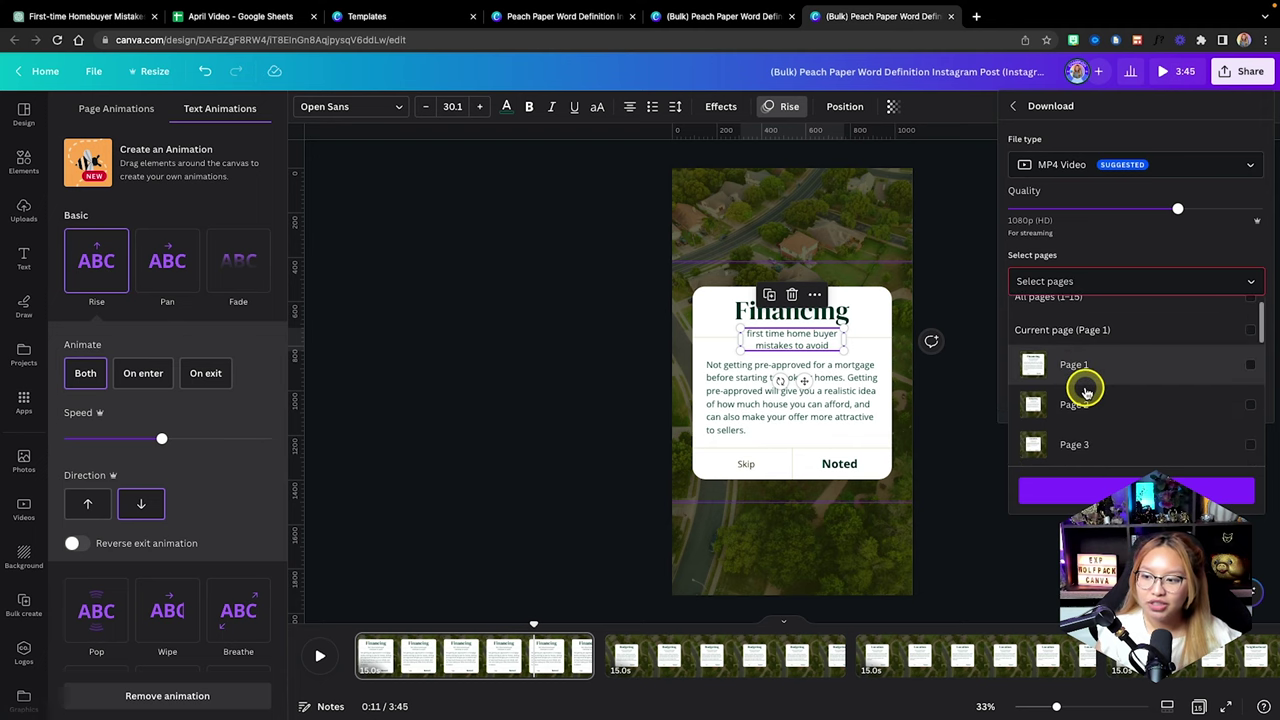
pyautogui.scroll(1, 1098, 369)
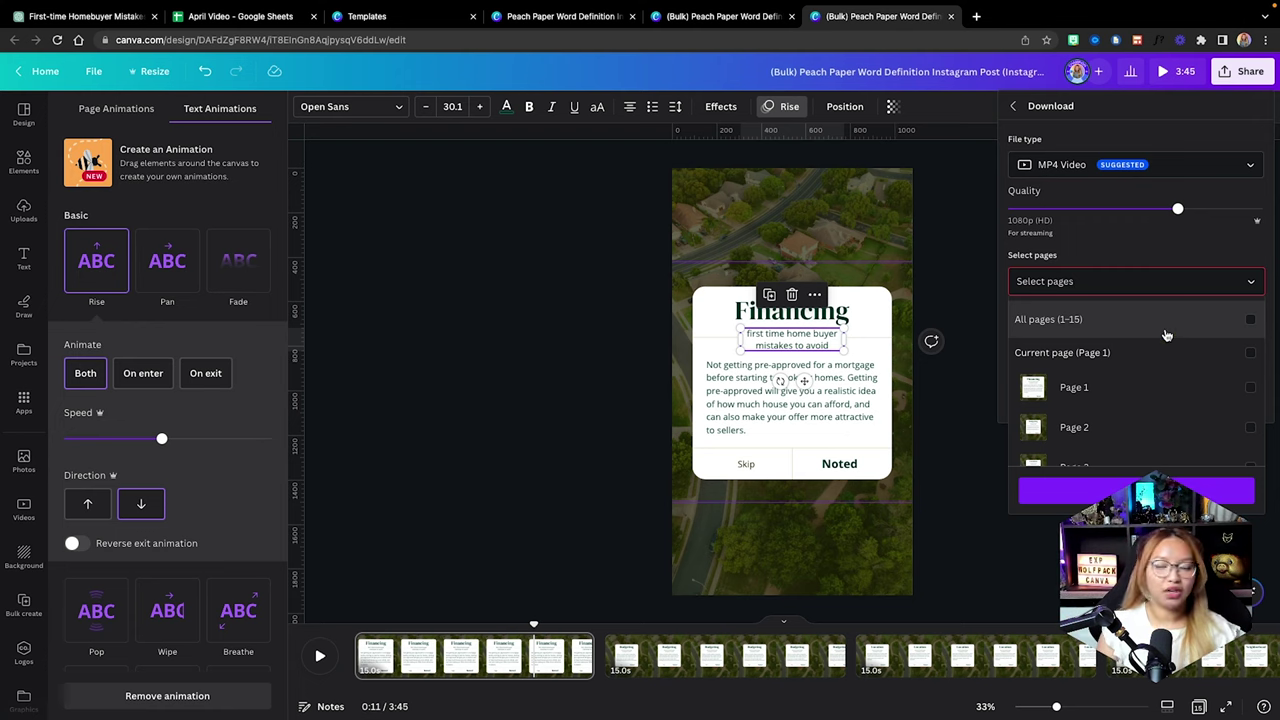
pyautogui.click(1117, 392)
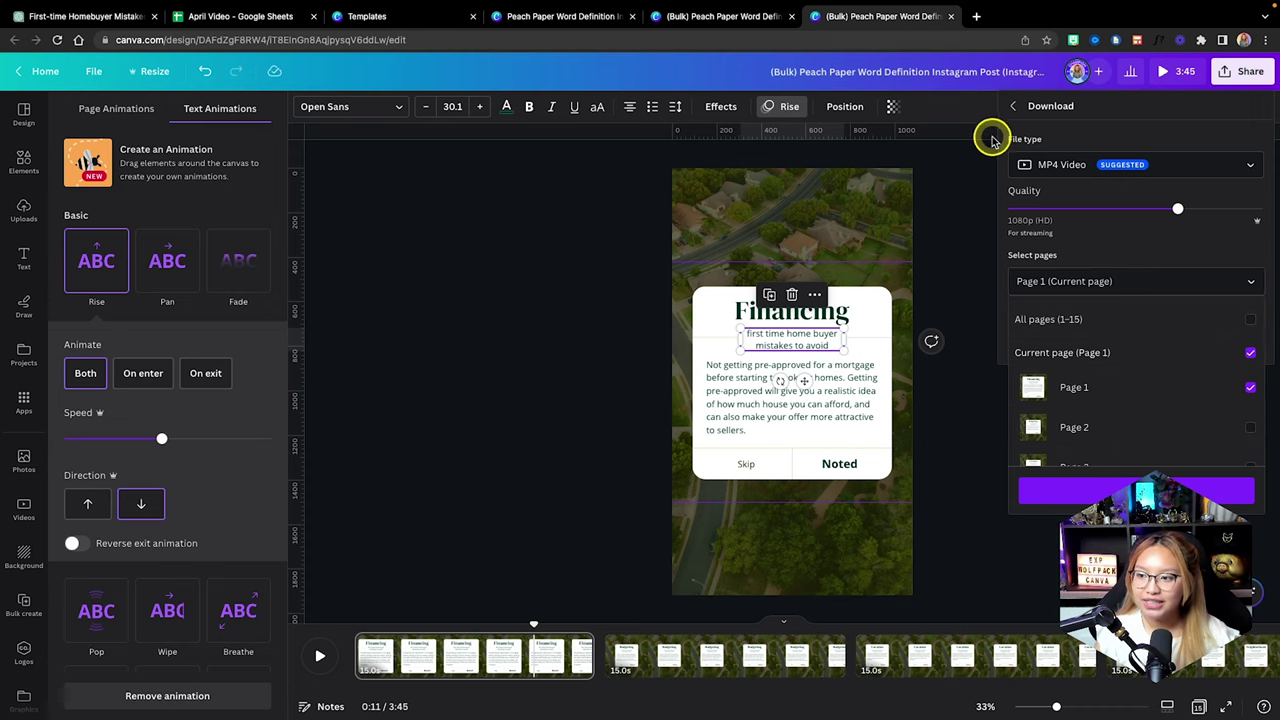
pyautogui.click(977, 119)
pyautogui.click(992, 115)
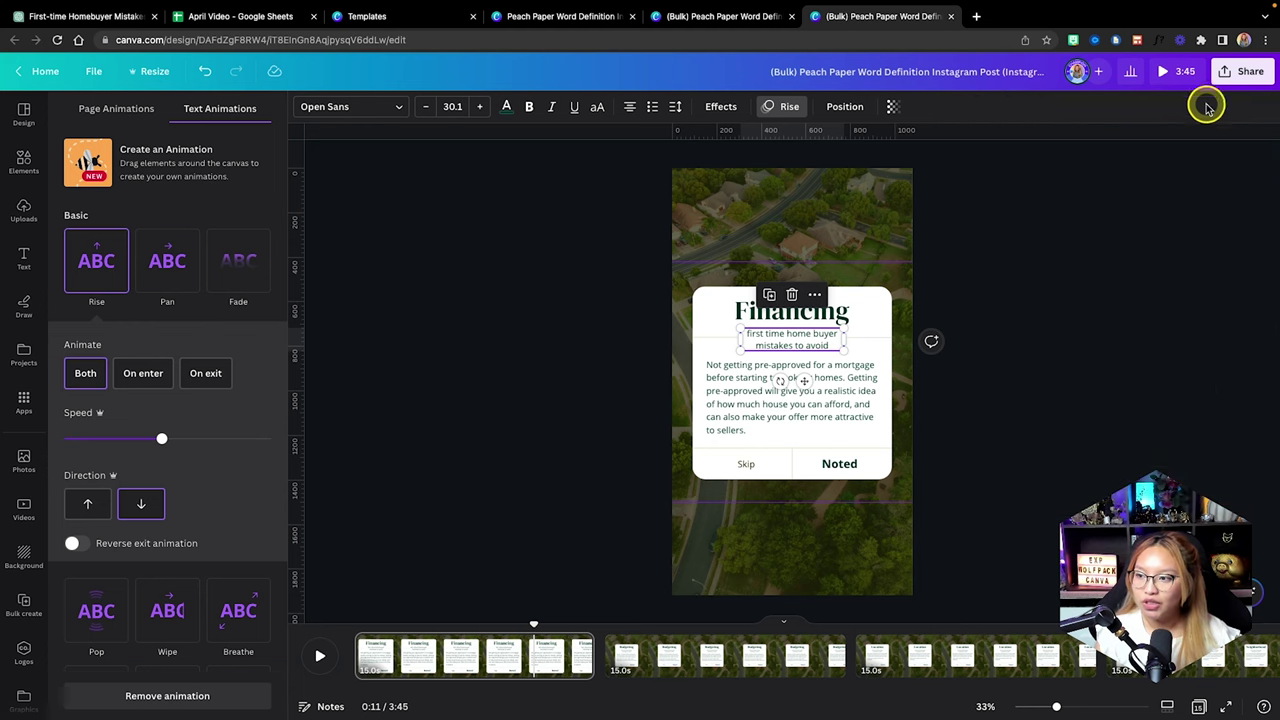
# View the send-to-phone QR code under Share's more options, then close it
pyautogui.click(1234, 78)
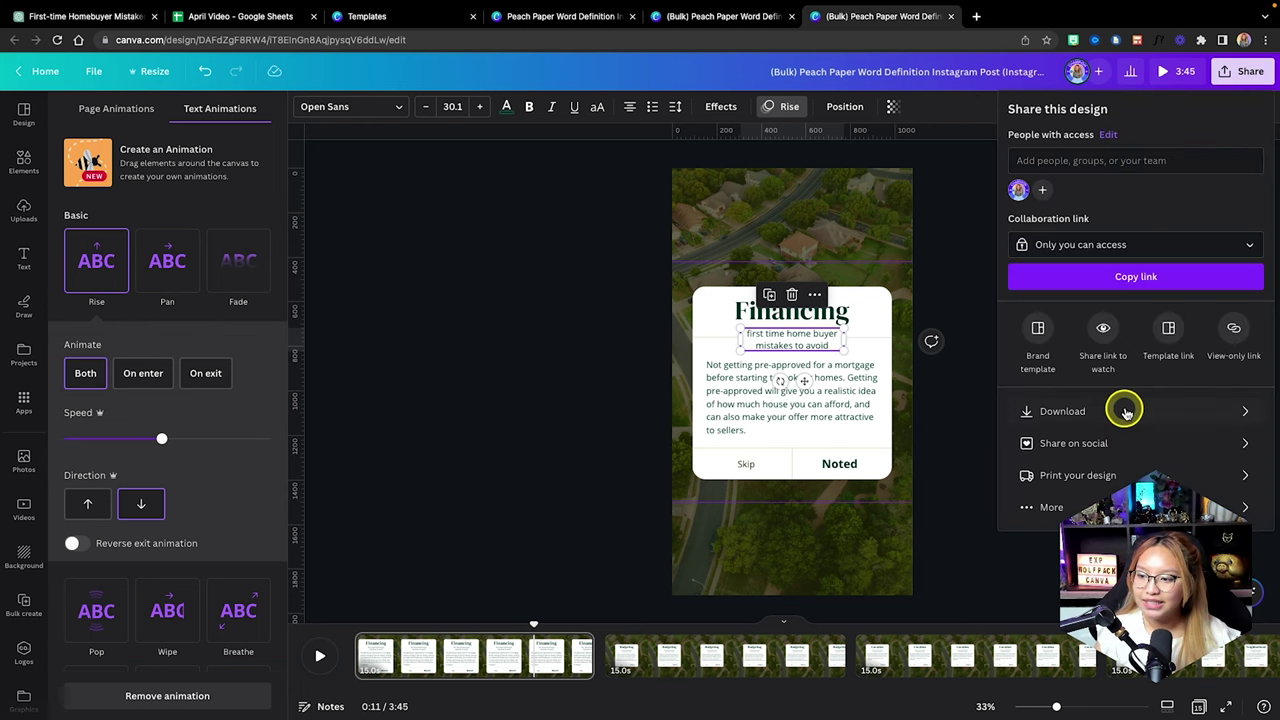
pyautogui.click(1077, 506)
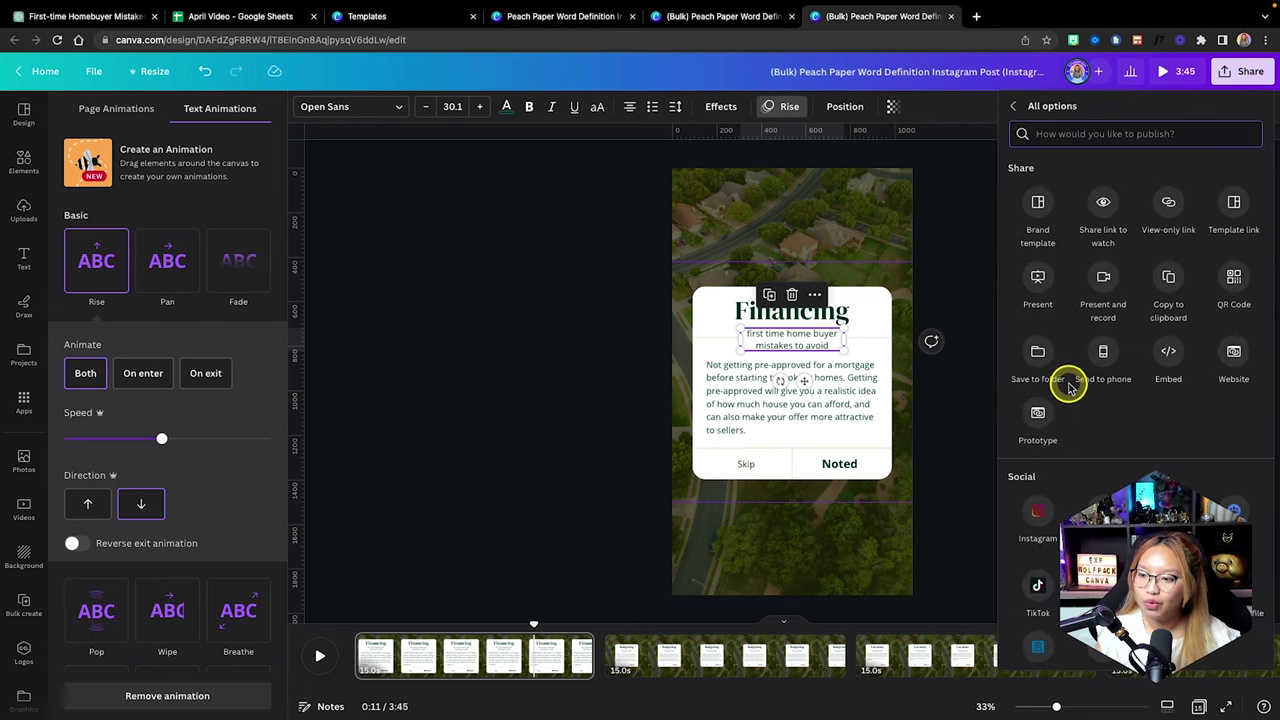
pyautogui.click(1103, 351)
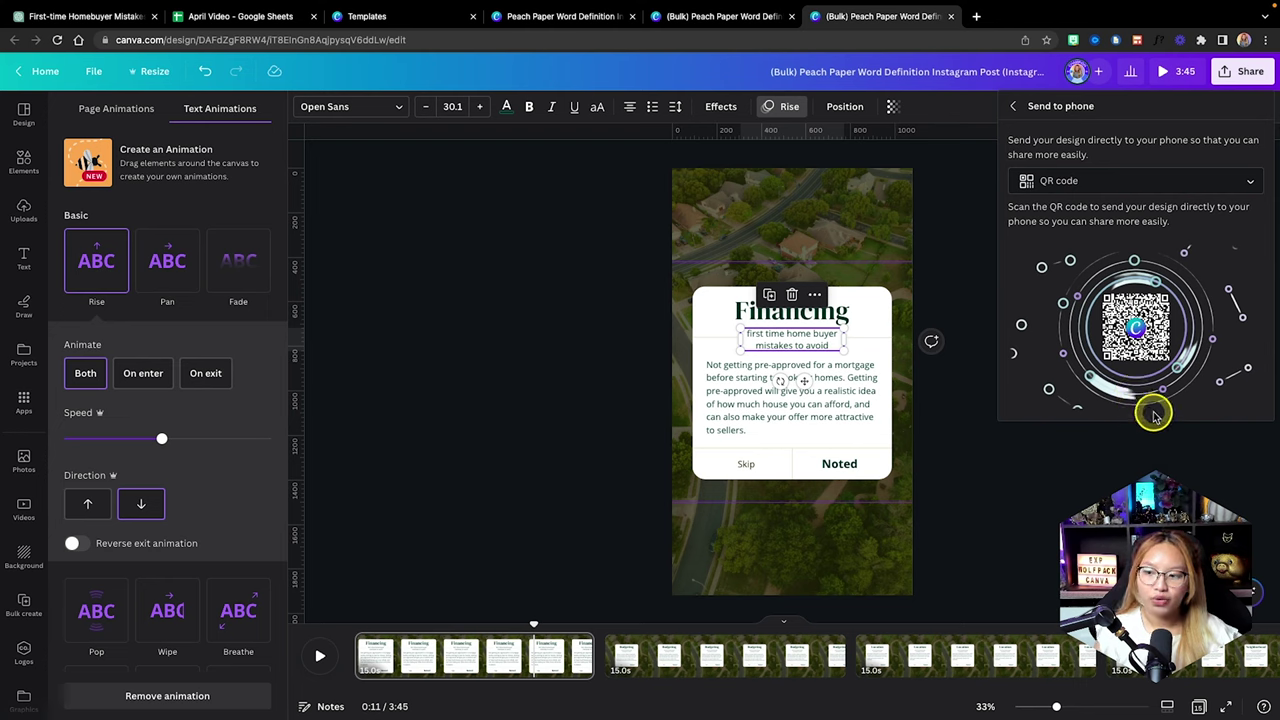
pyautogui.press('Escape')
pyautogui.click(1091, 477)
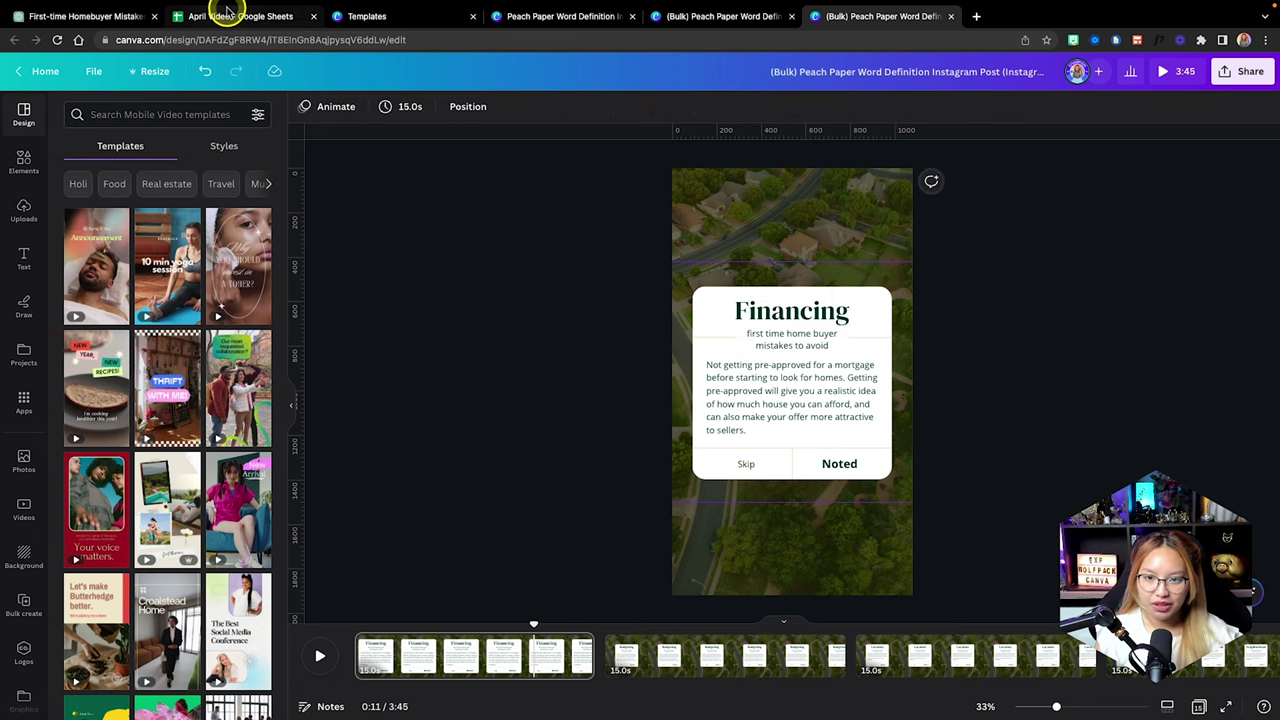
# In ChatGPT, send the pasted prompt requesting a witty 60-second video script column
pyautogui.click(52, 14)
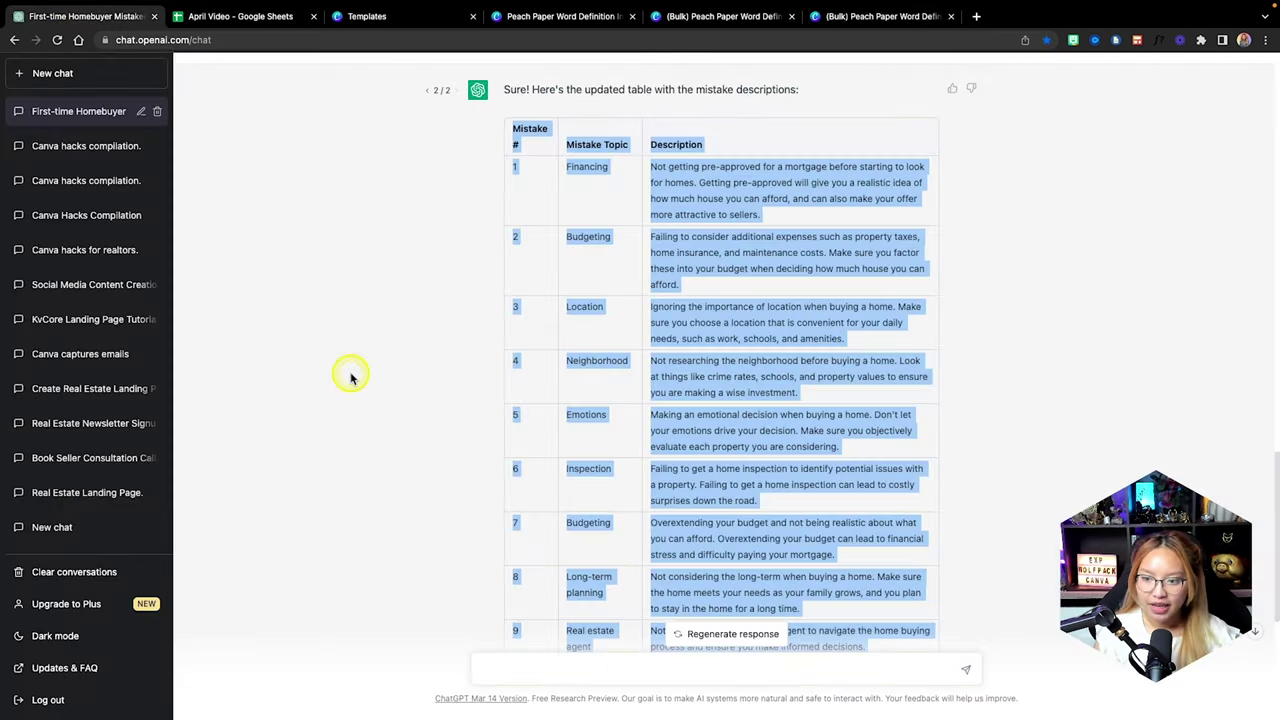
pyautogui.click(1015, 558)
pyautogui.scroll(-5, 1015, 558)
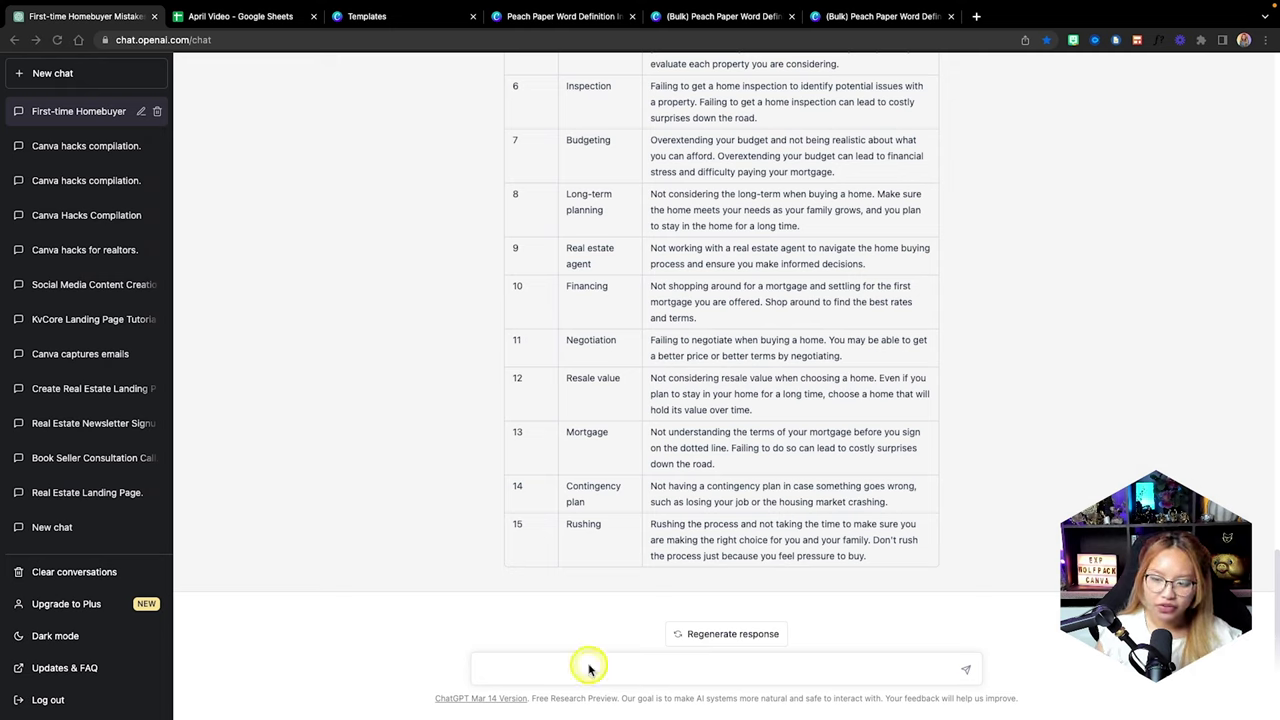
pyautogui.click(621, 665)
pyautogui.write('Can you add a column to the table and insert a 60 second video script of each home buying mistake in a witty tone')
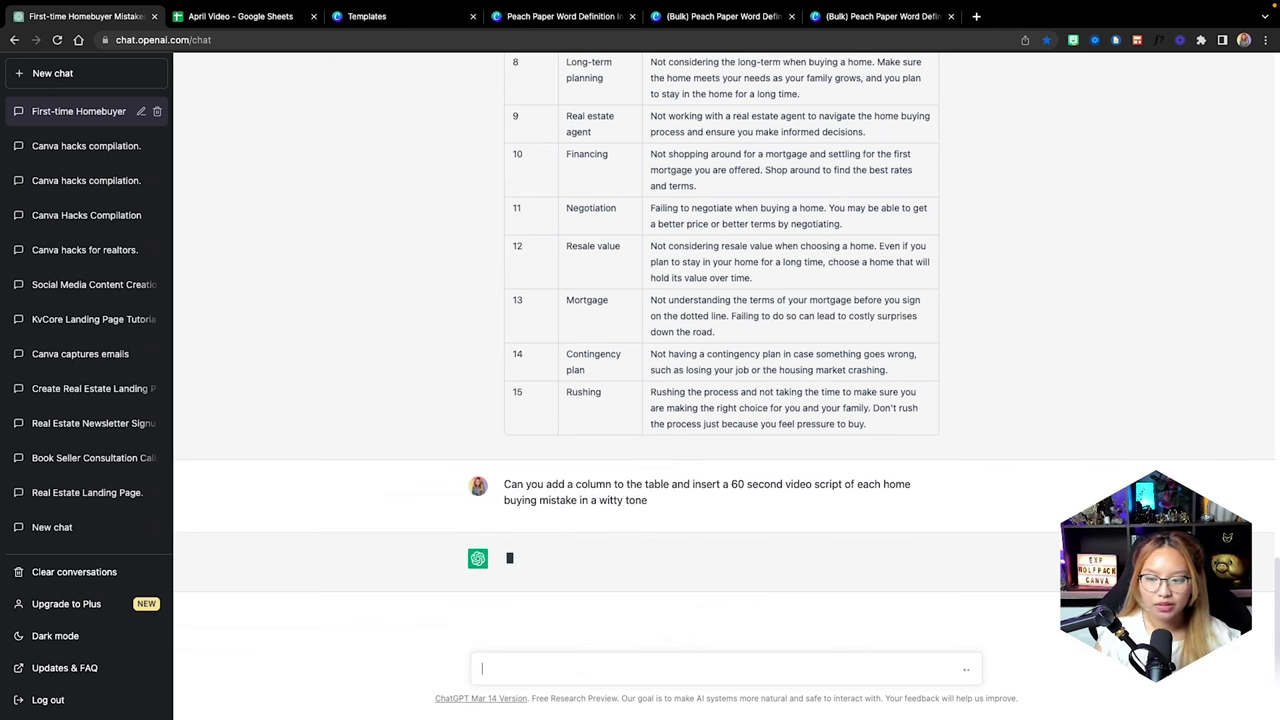
pyautogui.press('Return')
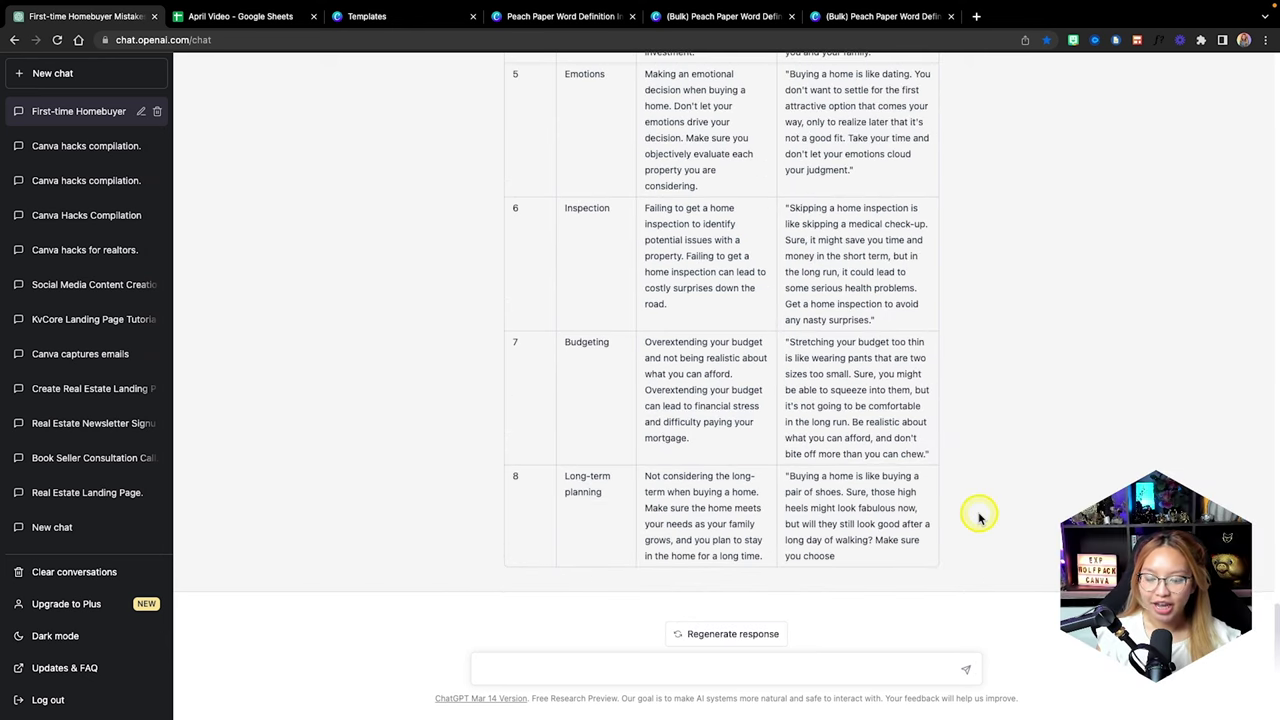
# Paste and send a follow-up asking ChatGPT to finish scripts for all 15 mistakes
pyautogui.scroll(10, 980, 516)
pyautogui.scroll(2, 980, 516)
pyautogui.scroll(-10, 977, 515)
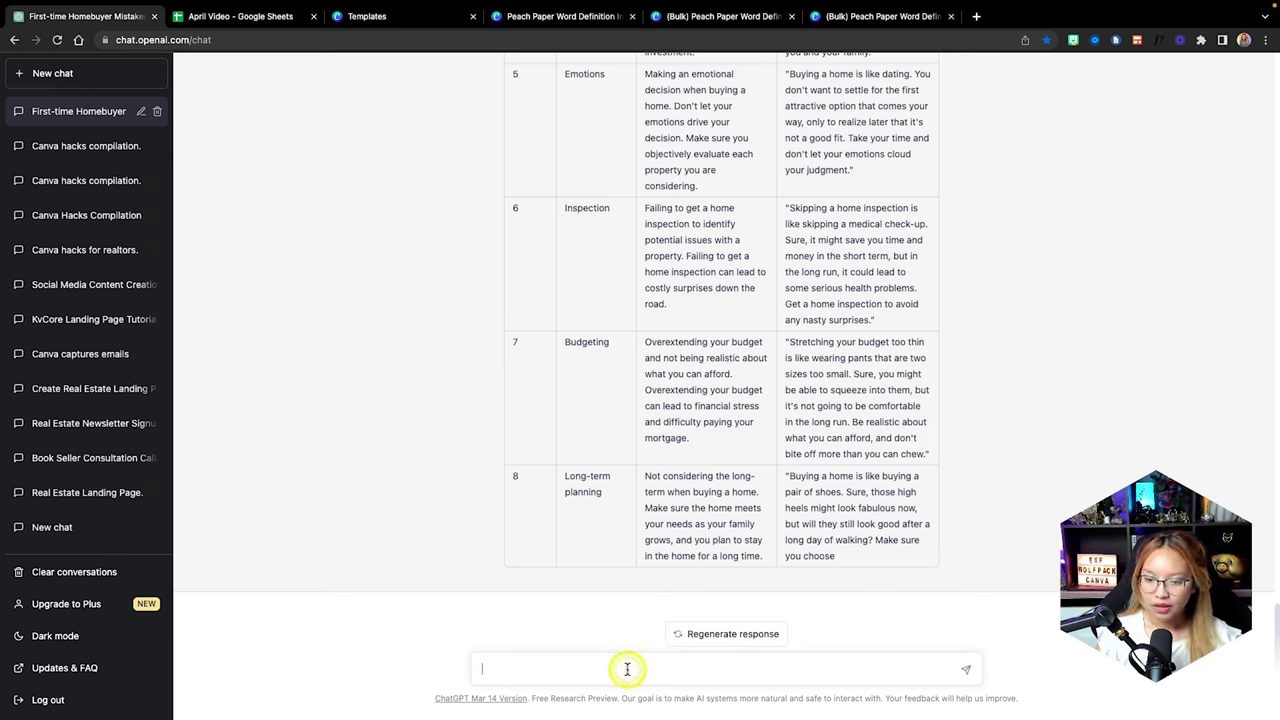
pyautogui.write('Can you finish all the video scripts for the 15 home buying mistakes')
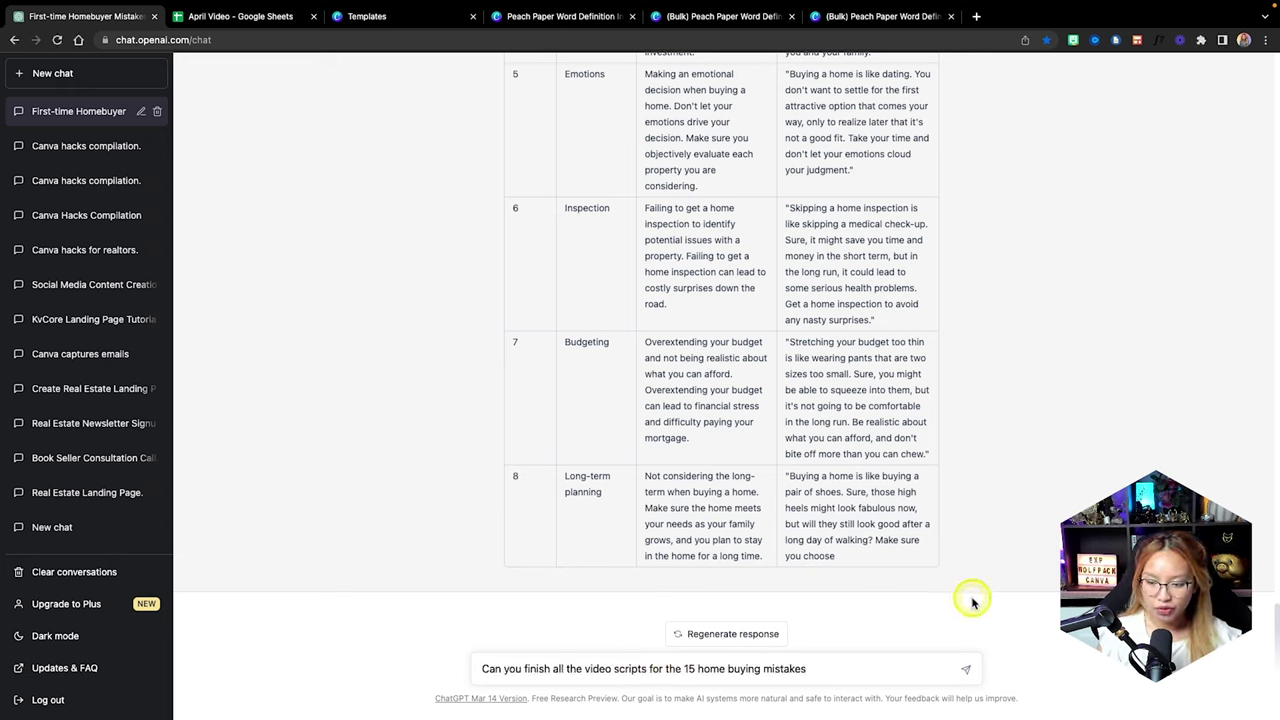
pyautogui.press('Return')
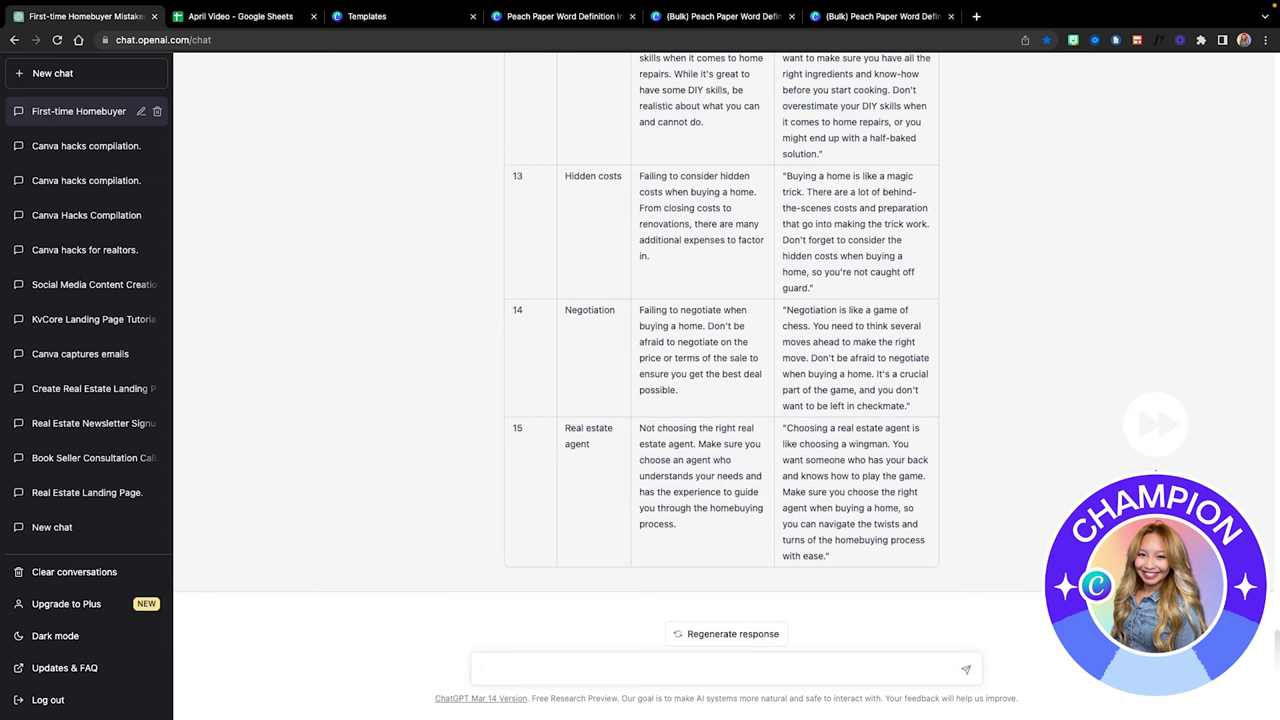
pyautogui.scroll(10, 957, 449)
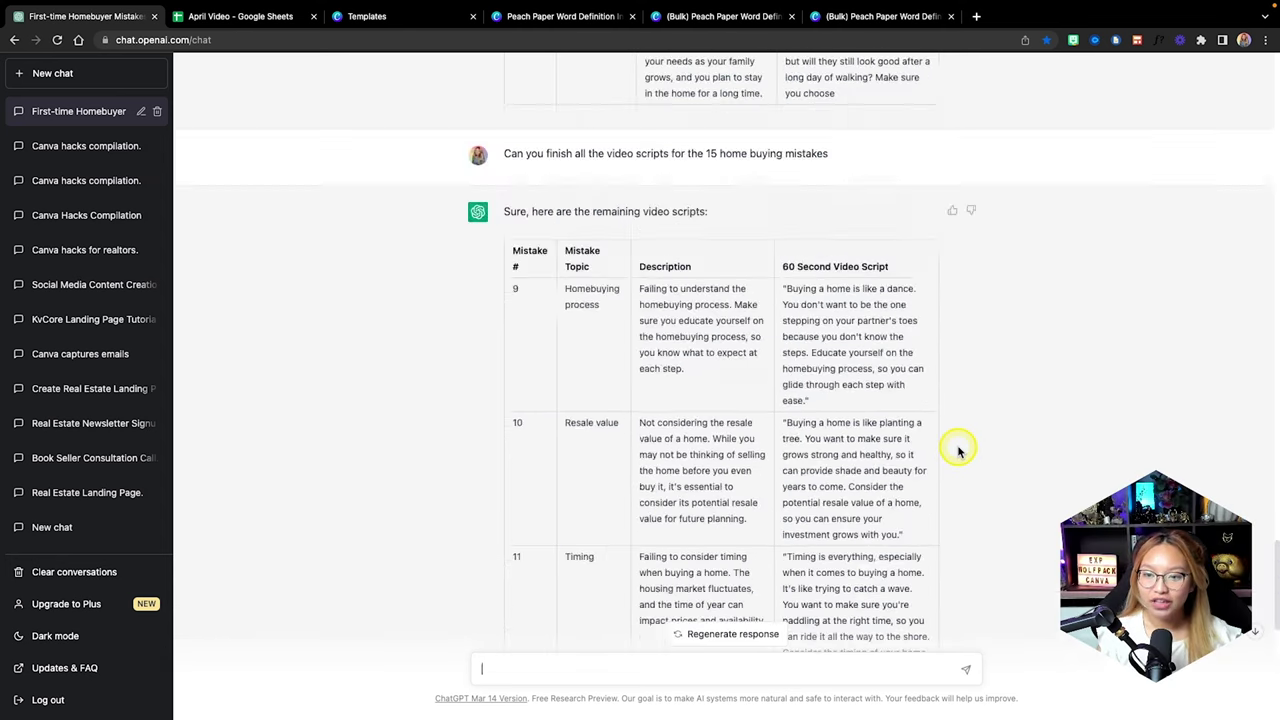
pyautogui.scroll(15, 957, 449)
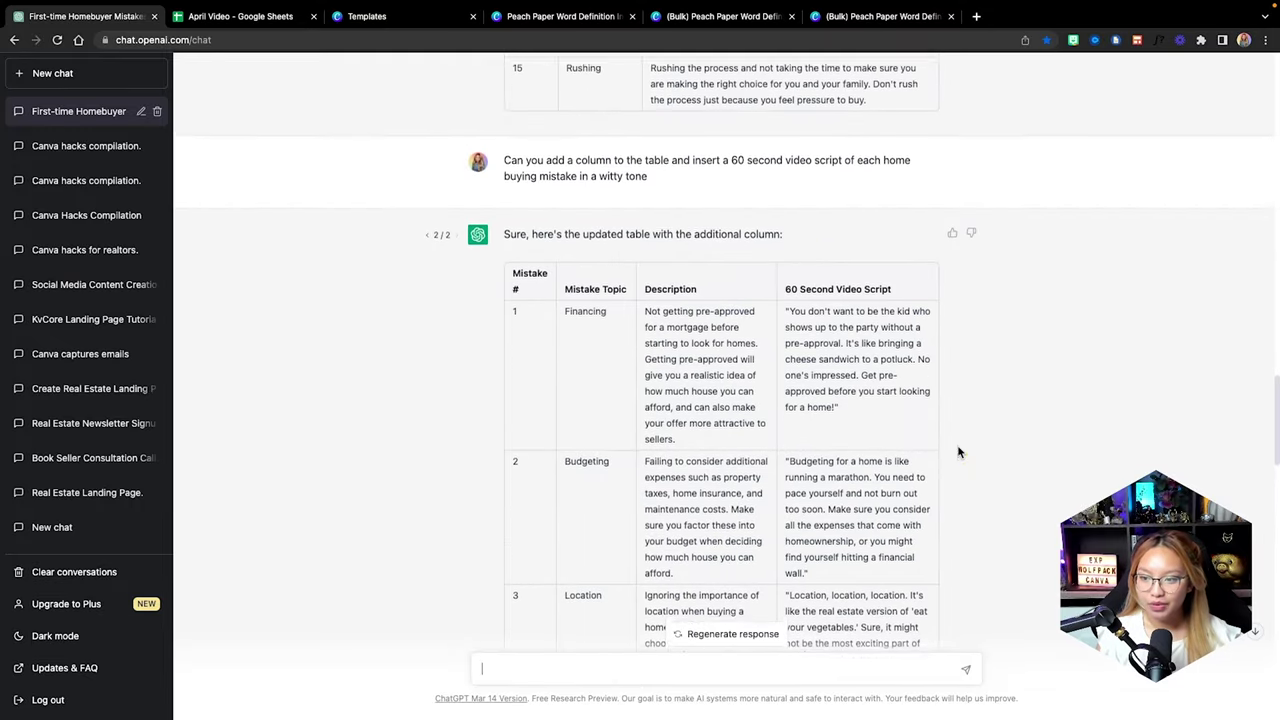
pyautogui.scroll(-5, 957, 452)
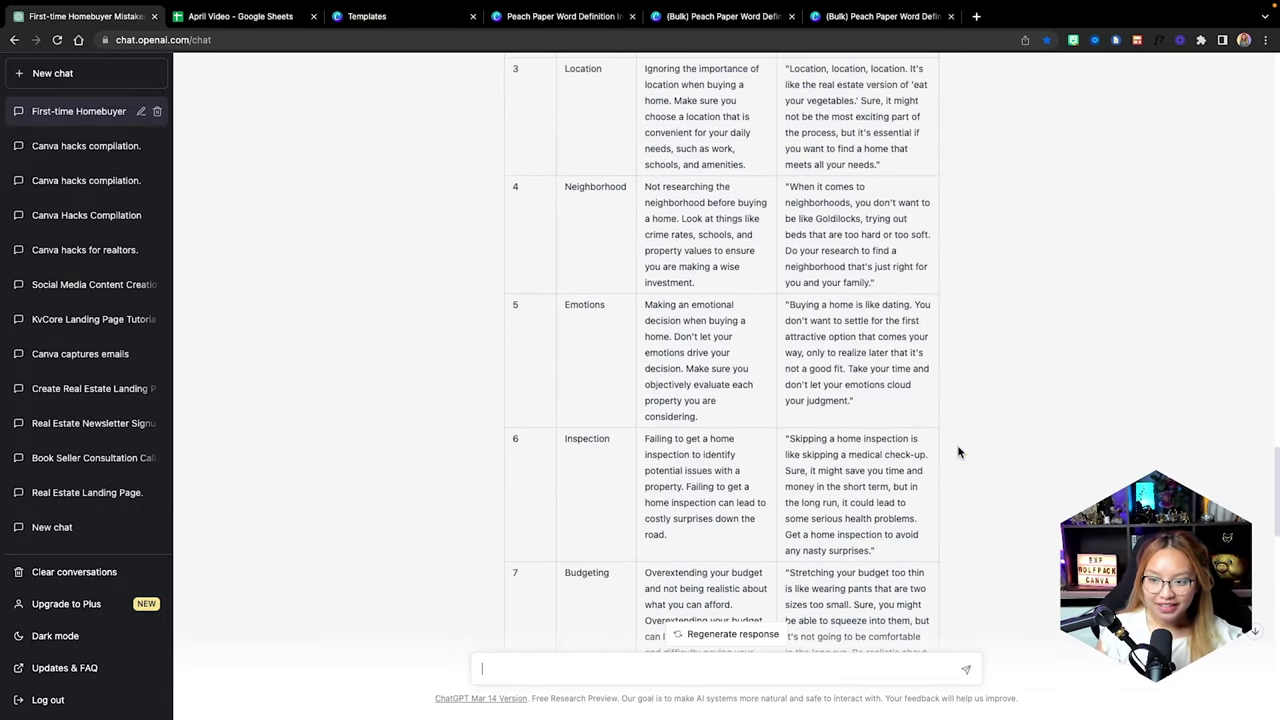
pyautogui.scroll(-5, 957, 452)
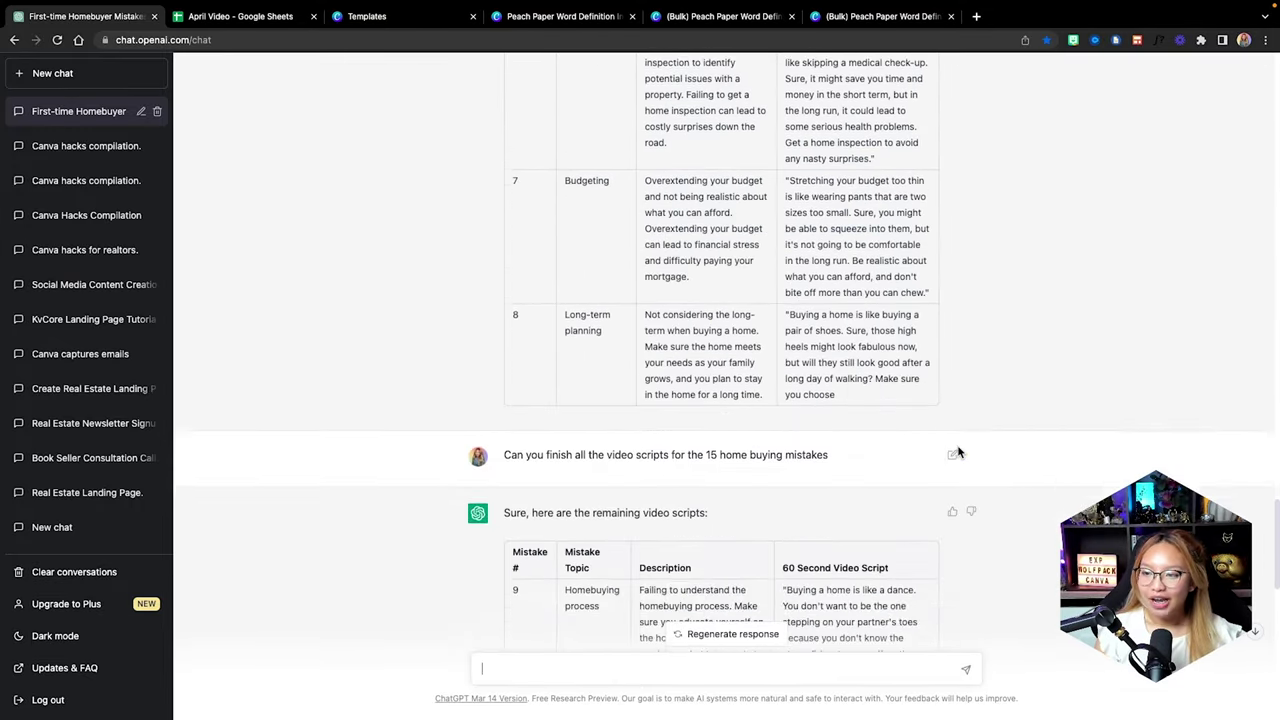
pyautogui.scroll(-1, 957, 449)
pyautogui.scroll(3, 957, 449)
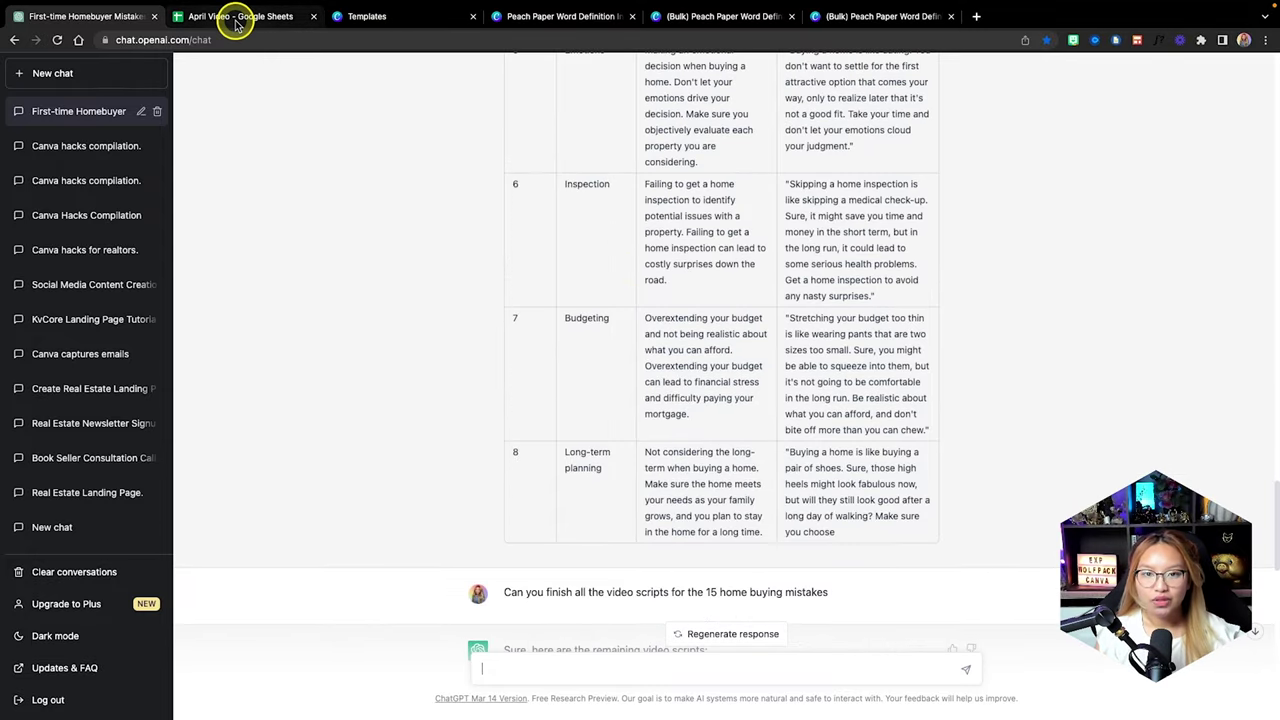
pyautogui.scroll(5, 625, 260)
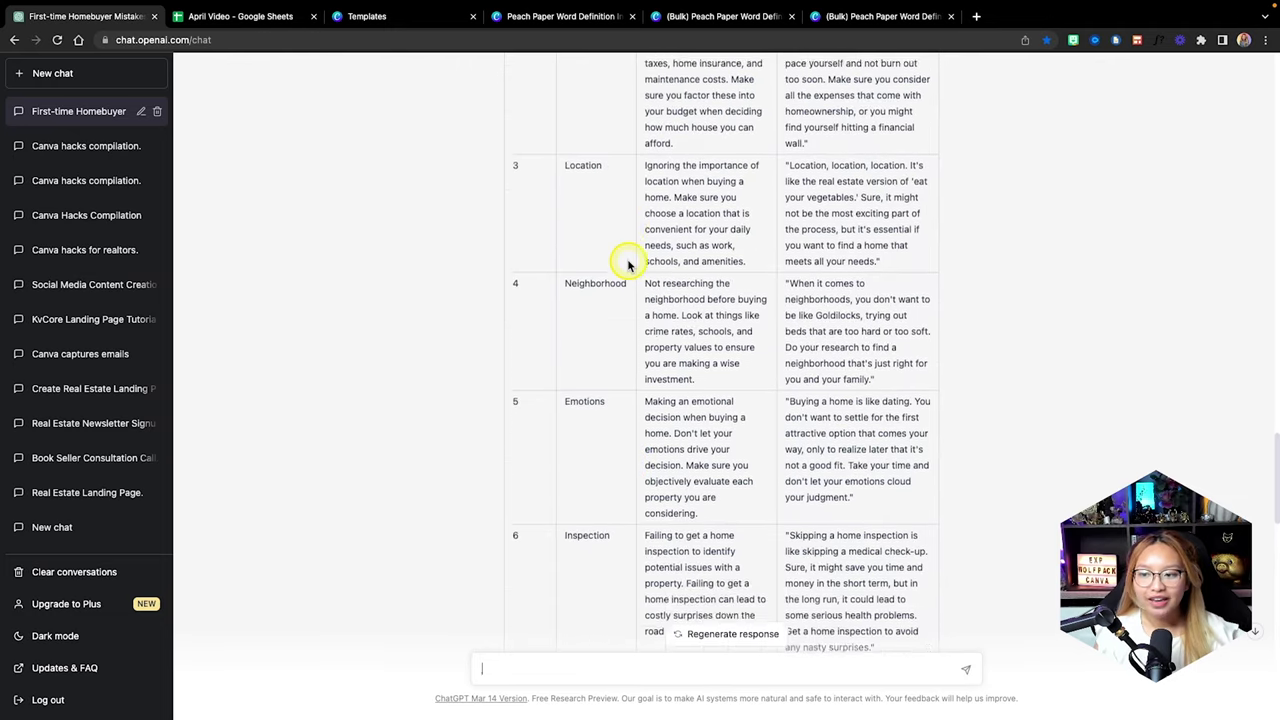
pyautogui.scroll(1, 628, 264)
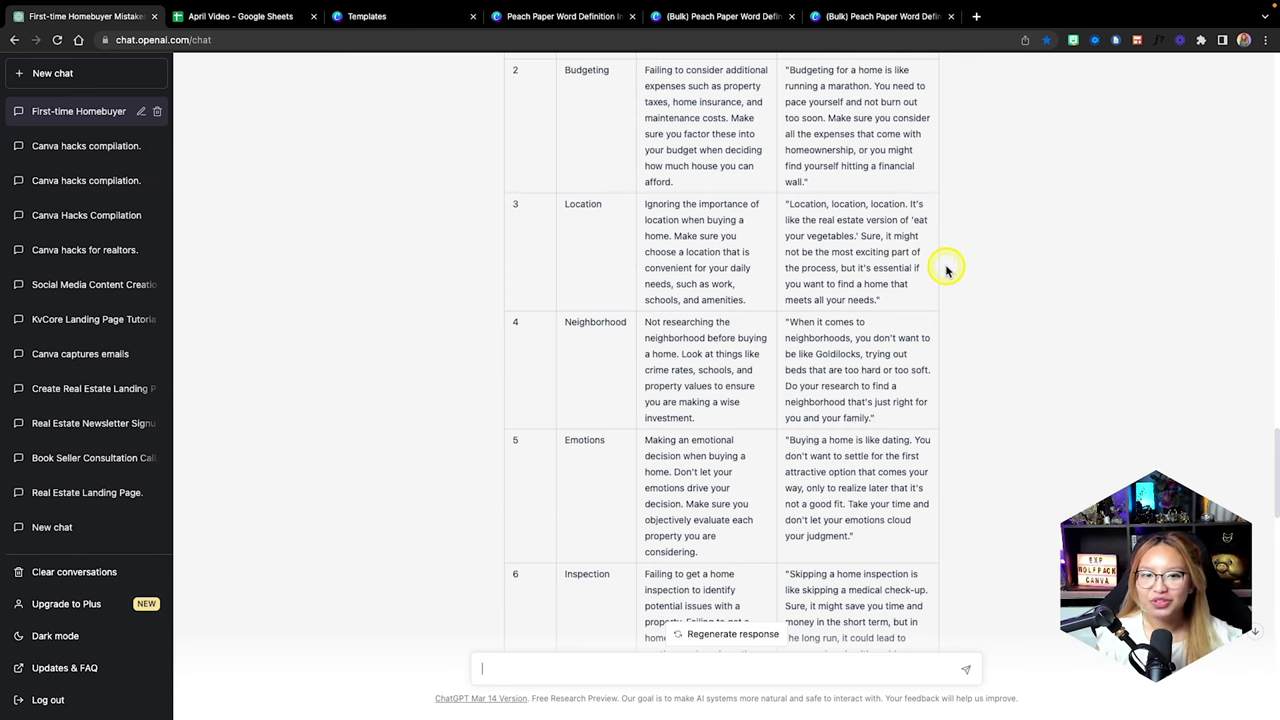
pyautogui.scroll(-15, 965, 265)
pyautogui.scroll(-3, 946, 268)
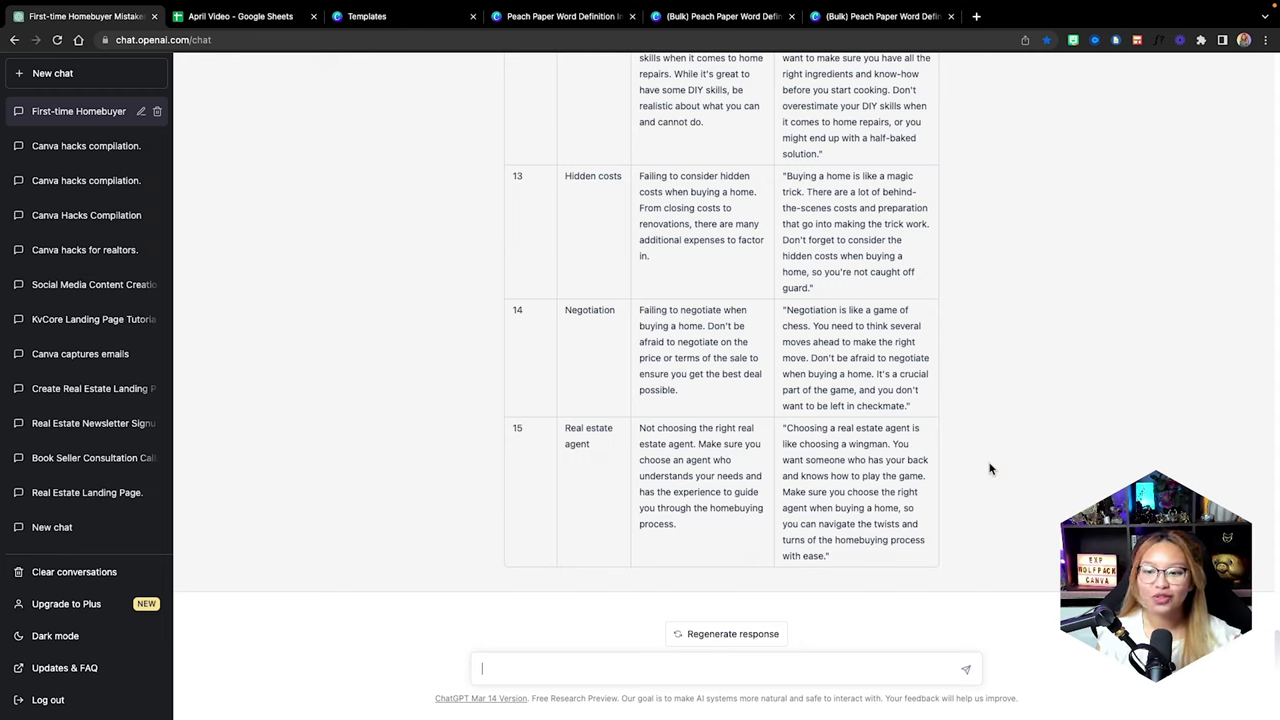
pyautogui.click(902, 464)
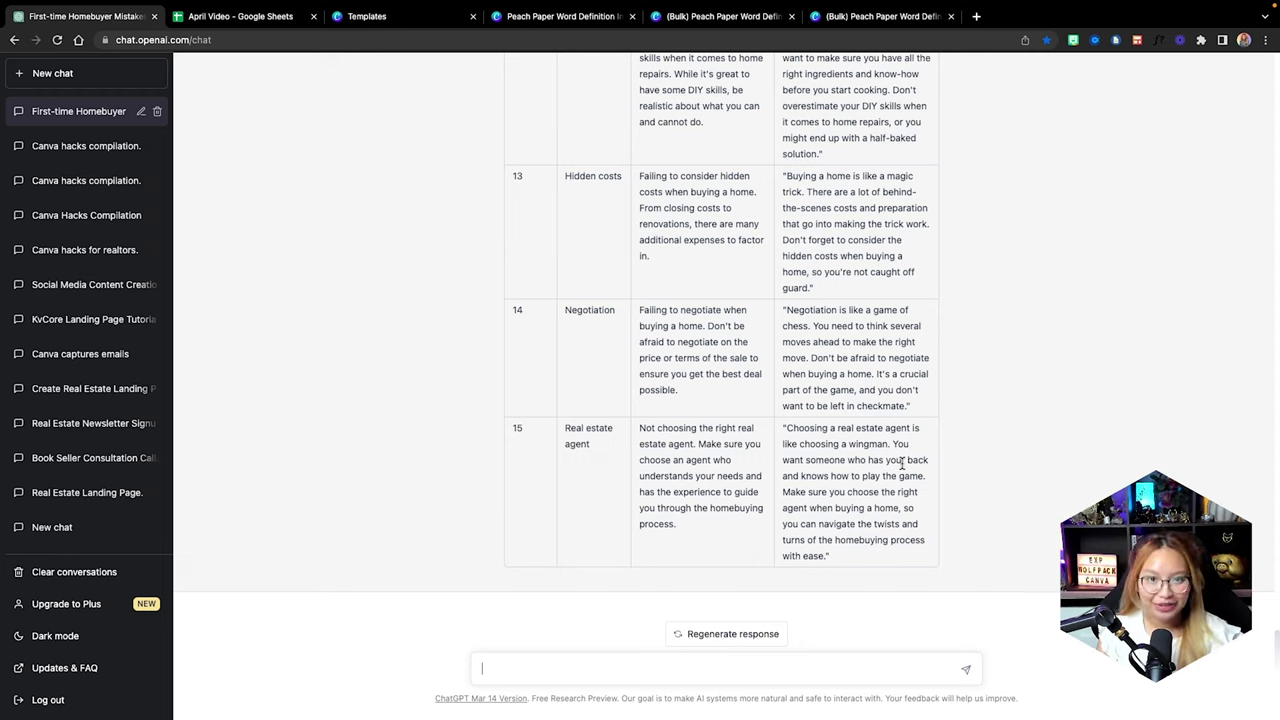
pyautogui.scroll(10, 823, 457)
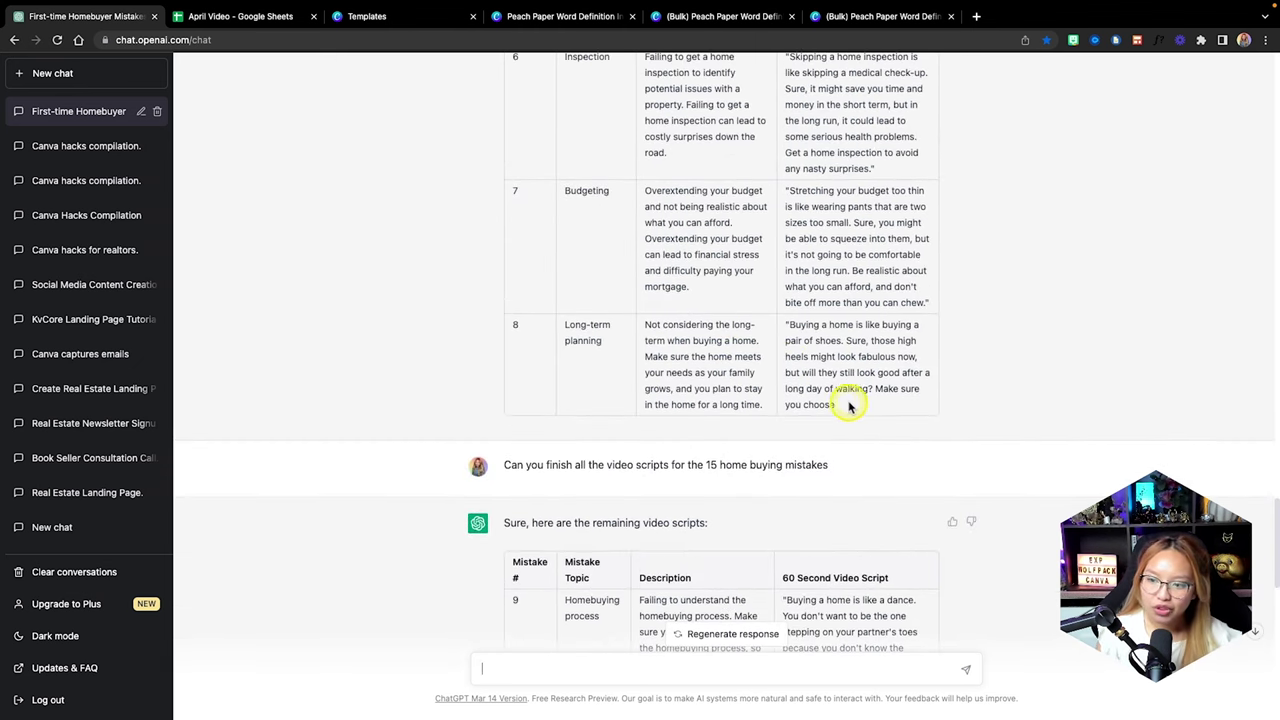
# Copy ChatGPT's mistakes and 60 Second Video Scripts table, then switch to the April Video sheet
pyautogui.moveTo(848, 400); pyautogui.dragTo(511, 106)
pyautogui.rightClick(511, 106)
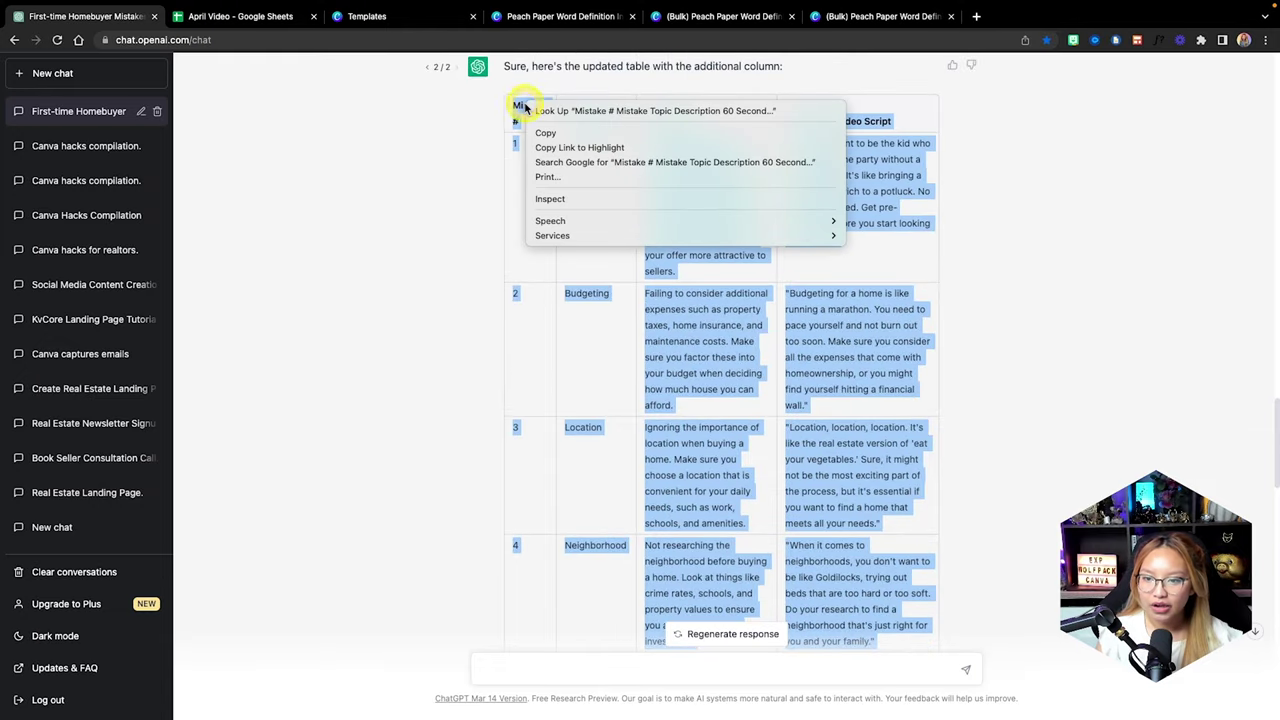
pyautogui.click(551, 129)
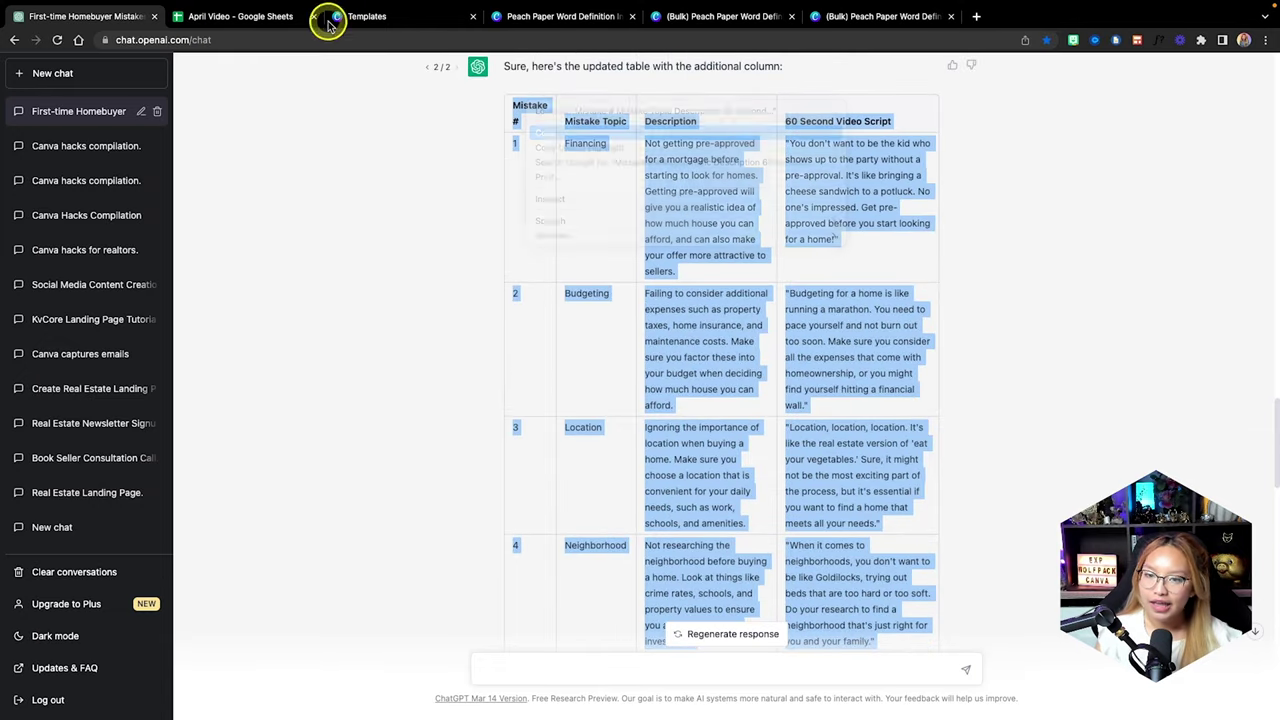
pyautogui.click(250, 15)
# Delete the old mistake list in columns A–C of Sheet3
pyautogui.click(68, 165)
pyautogui.keyDown('shift'); pyautogui.click(245, 165); pyautogui.keyUp('shift')
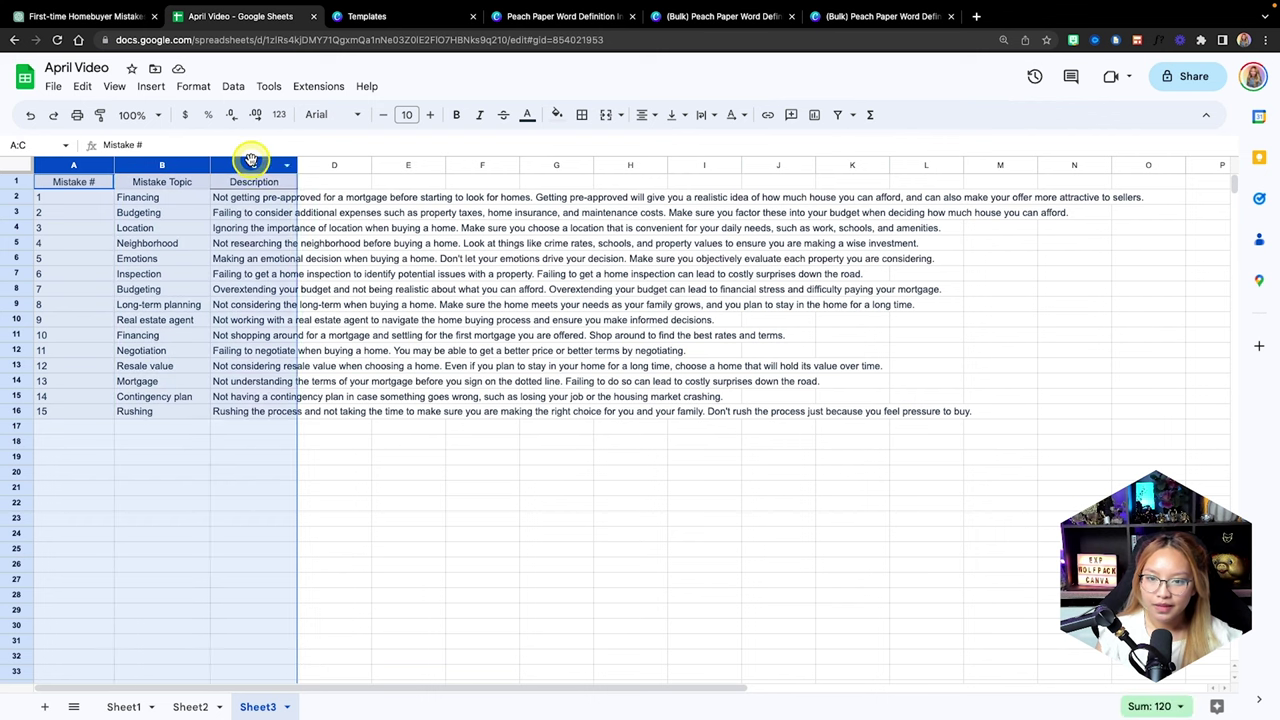
pyautogui.rightClick(251, 165)
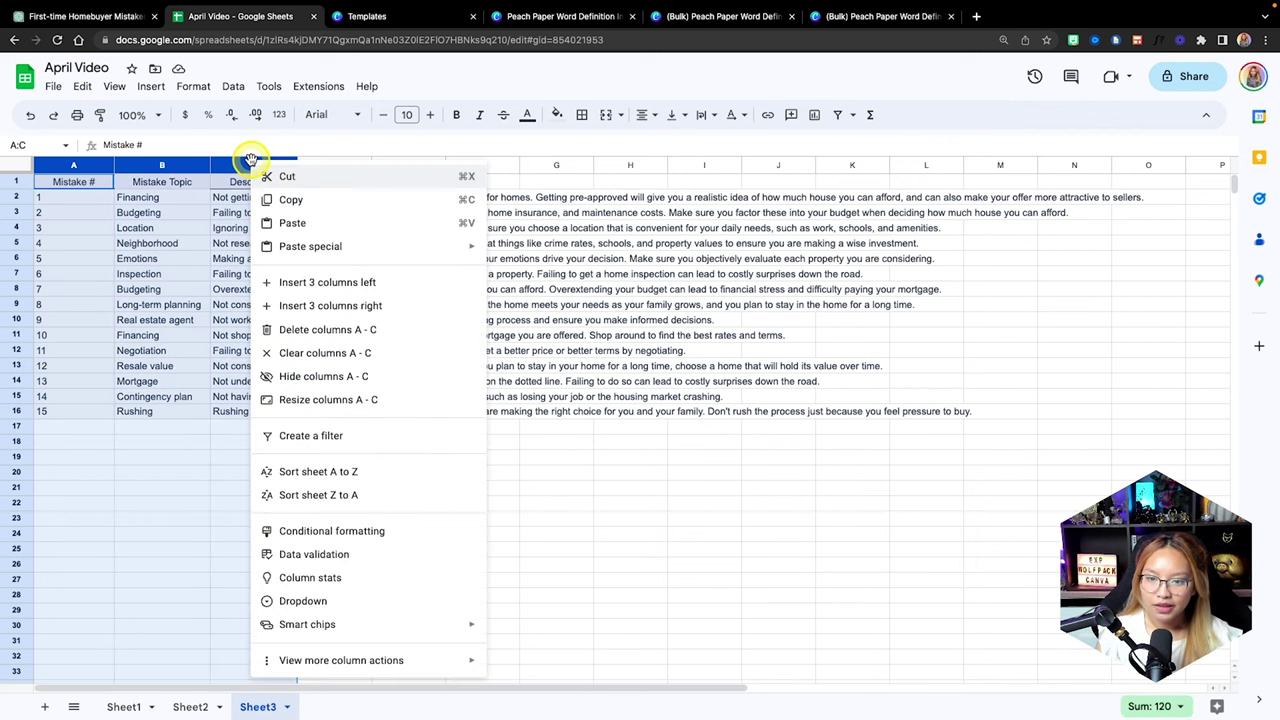
pyautogui.click(320, 333)
# Paste the copied table with the 60 Second Video Script column at A1 and widen column C
pyautogui.click(62, 185)
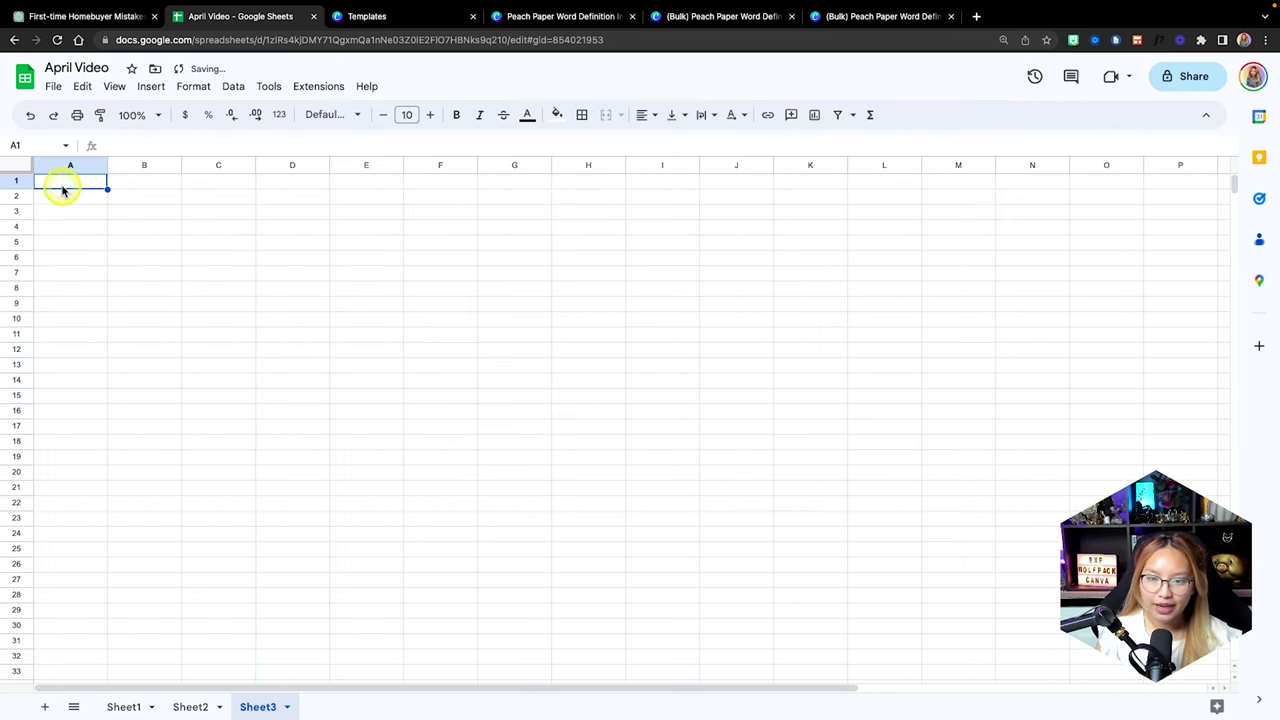
pyautogui.rightClick(62, 188)
pyautogui.click(106, 248)
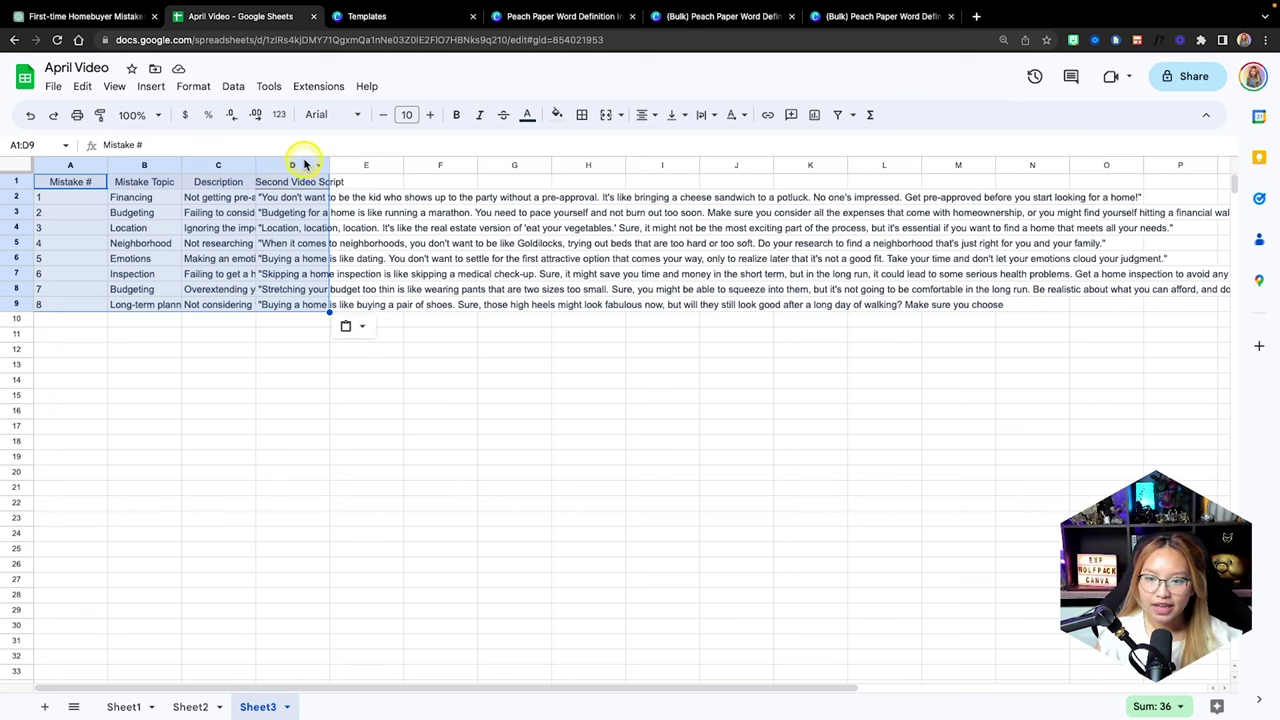
pyautogui.click(226, 165)
pyautogui.moveTo(255, 163); pyautogui.dragTo(640, 163)
# Widen column D and set columns C and D to wrap text
pyautogui.click(323, 183)
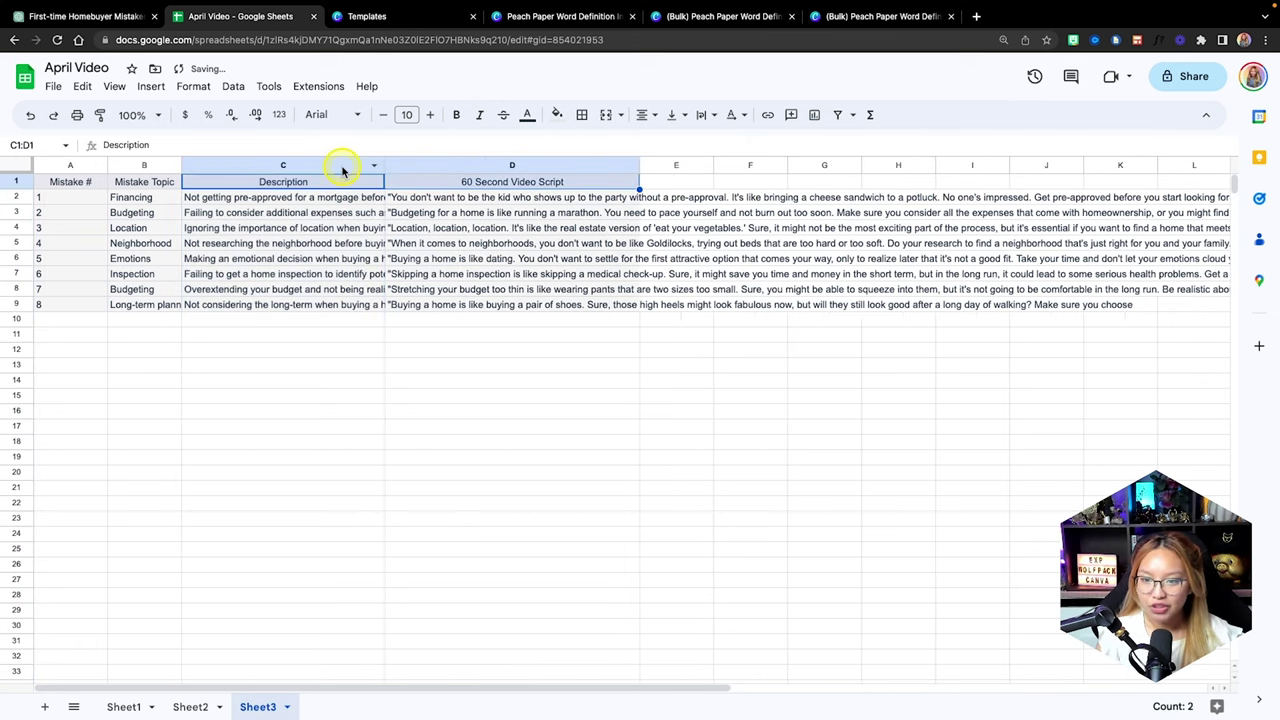
pyautogui.click(343, 165)
pyautogui.keyDown('shift'); pyautogui.click(462, 164); pyautogui.keyUp('shift')
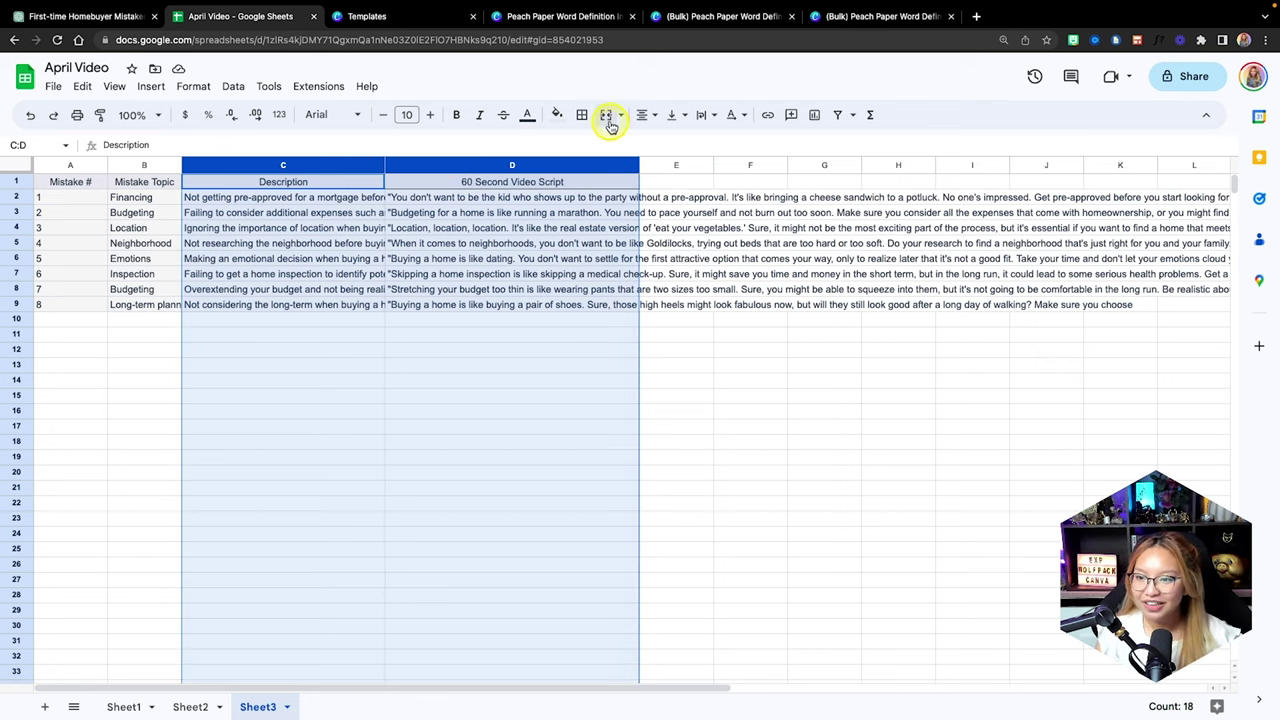
pyautogui.click(660, 117)
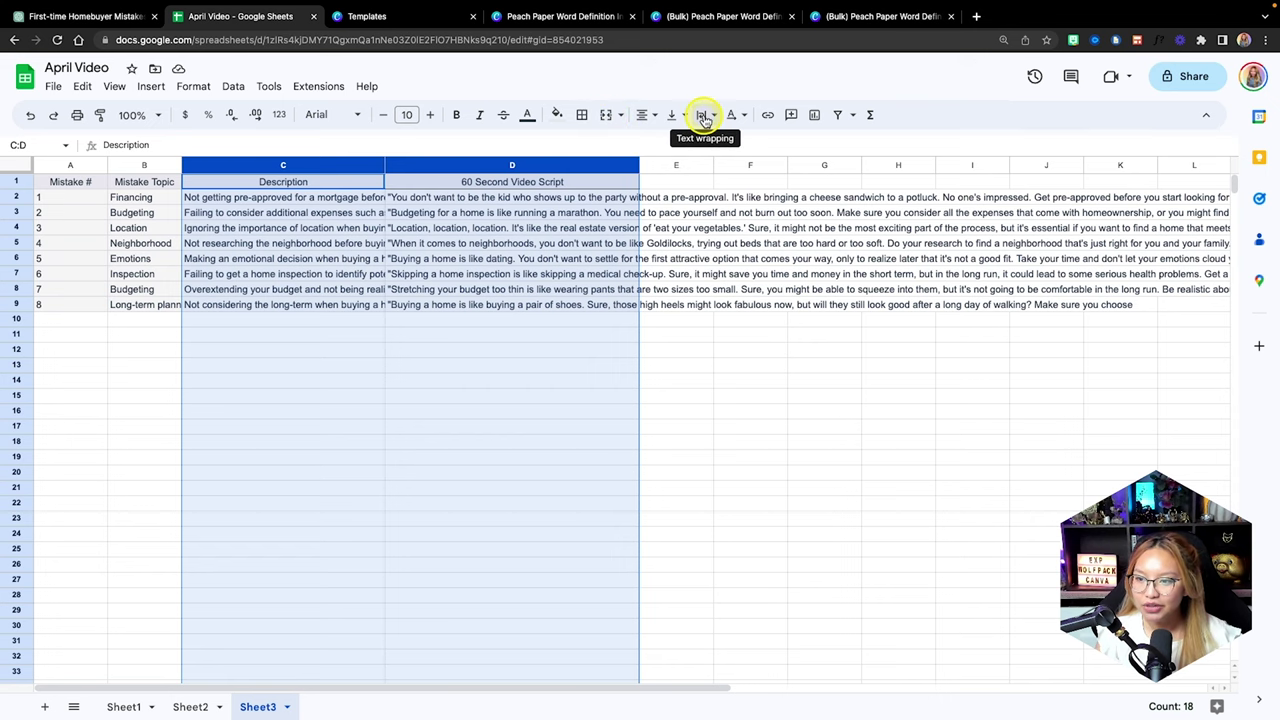
pyautogui.click(701, 115)
pyautogui.click(727, 143)
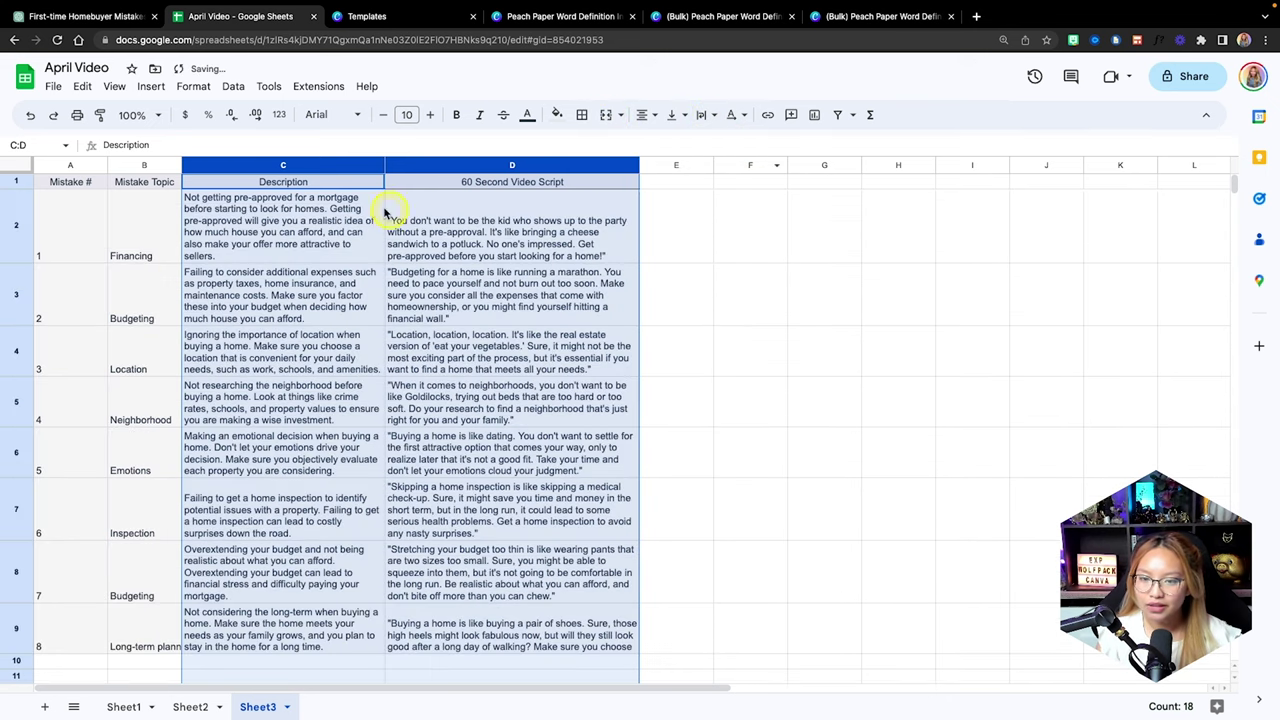
# Widen columns C and D so each wrapped entry for mistakes 1–8 reads fully
pyautogui.moveTo(383, 164); pyautogui.dragTo(418, 164)
pyautogui.moveTo(654, 164); pyautogui.dragTo(683, 165)
pyautogui.scroll(-1, 898, 314)
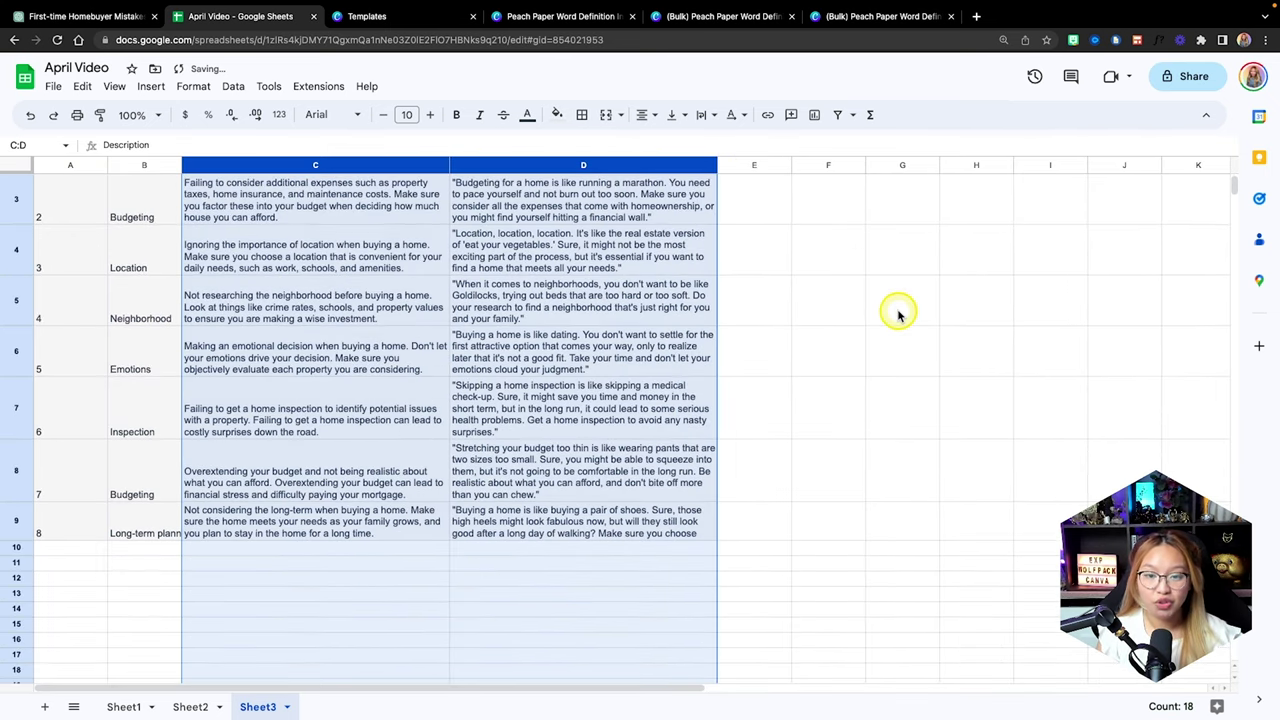
pyautogui.scroll(1, 898, 316)
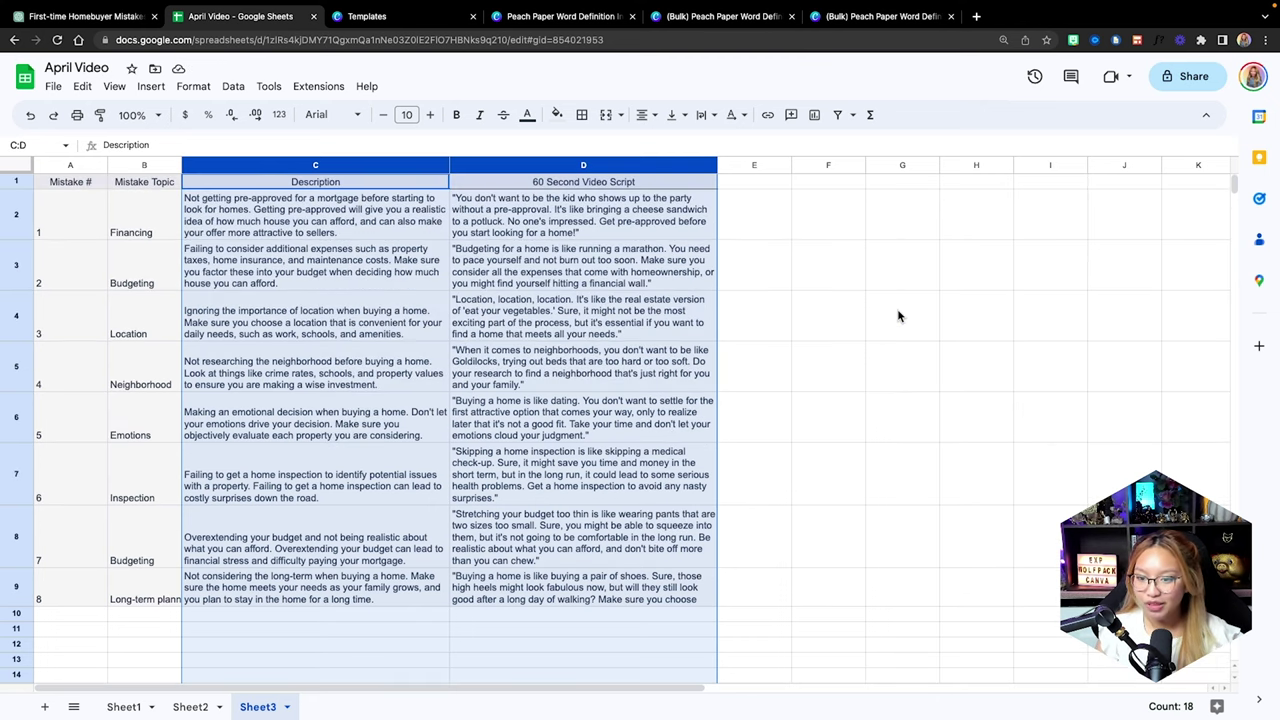
pyautogui.scroll(-2, 898, 316)
pyautogui.scroll(2, 898, 316)
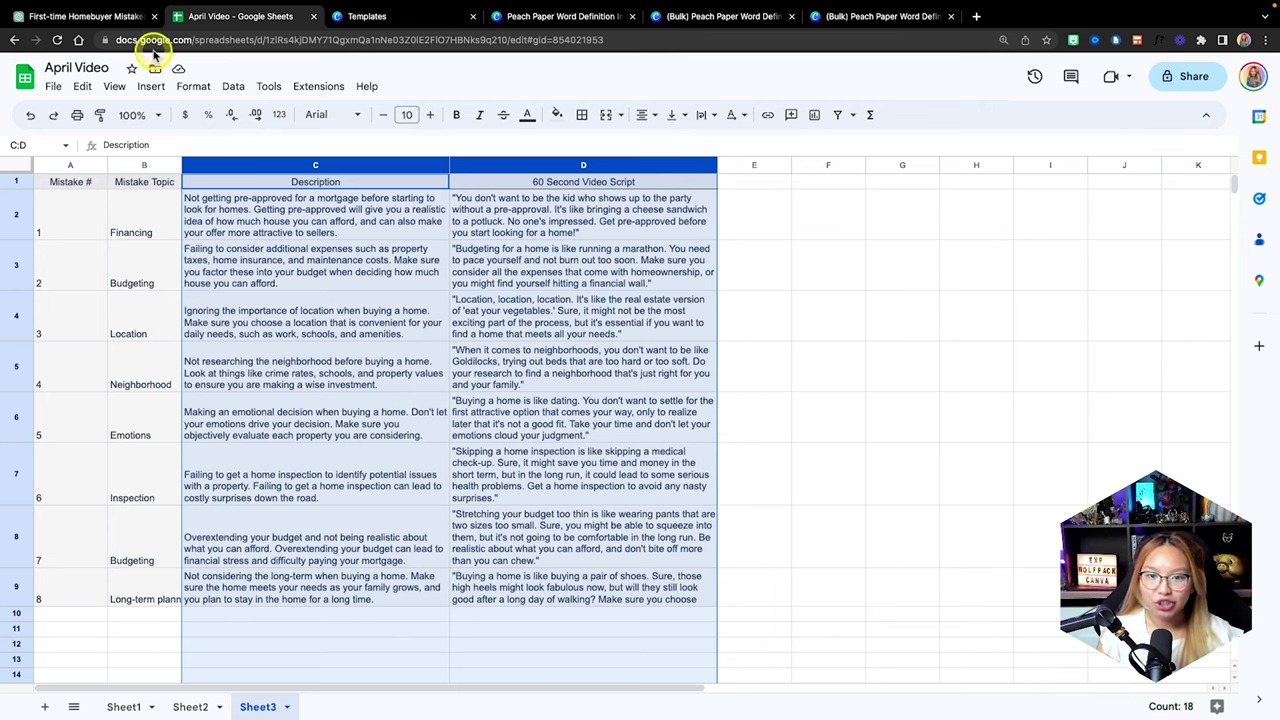
# Return from ChatGPT to the (Bulk) Peach Paper Word Definition design, showing the Financing page
pyautogui.click(96, 16)
pyautogui.scroll(2, 800, 315)
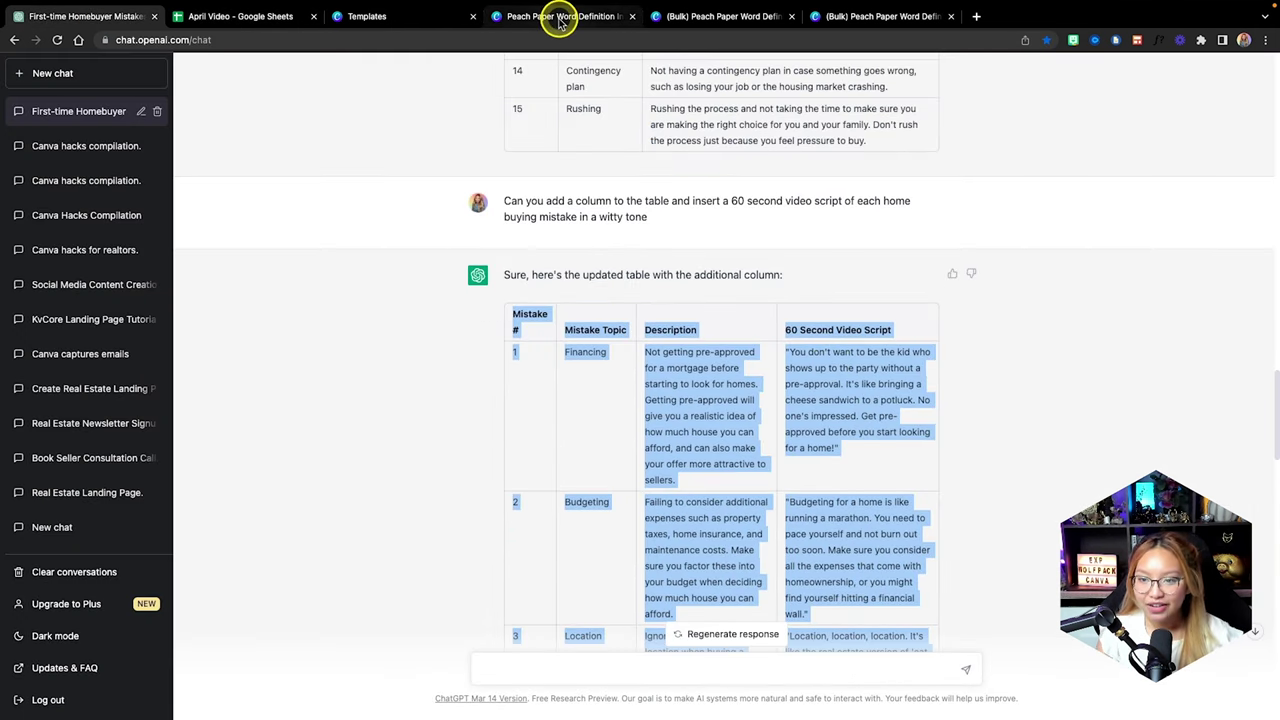
pyautogui.click(745, 18)
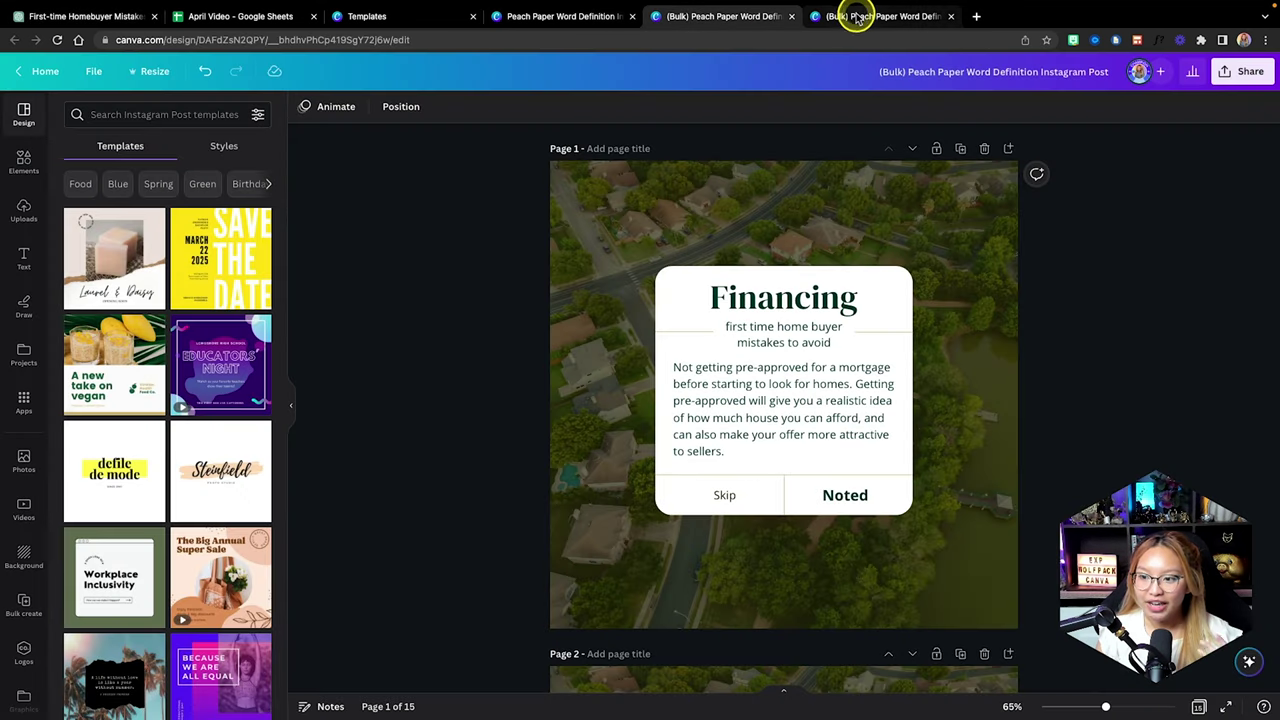